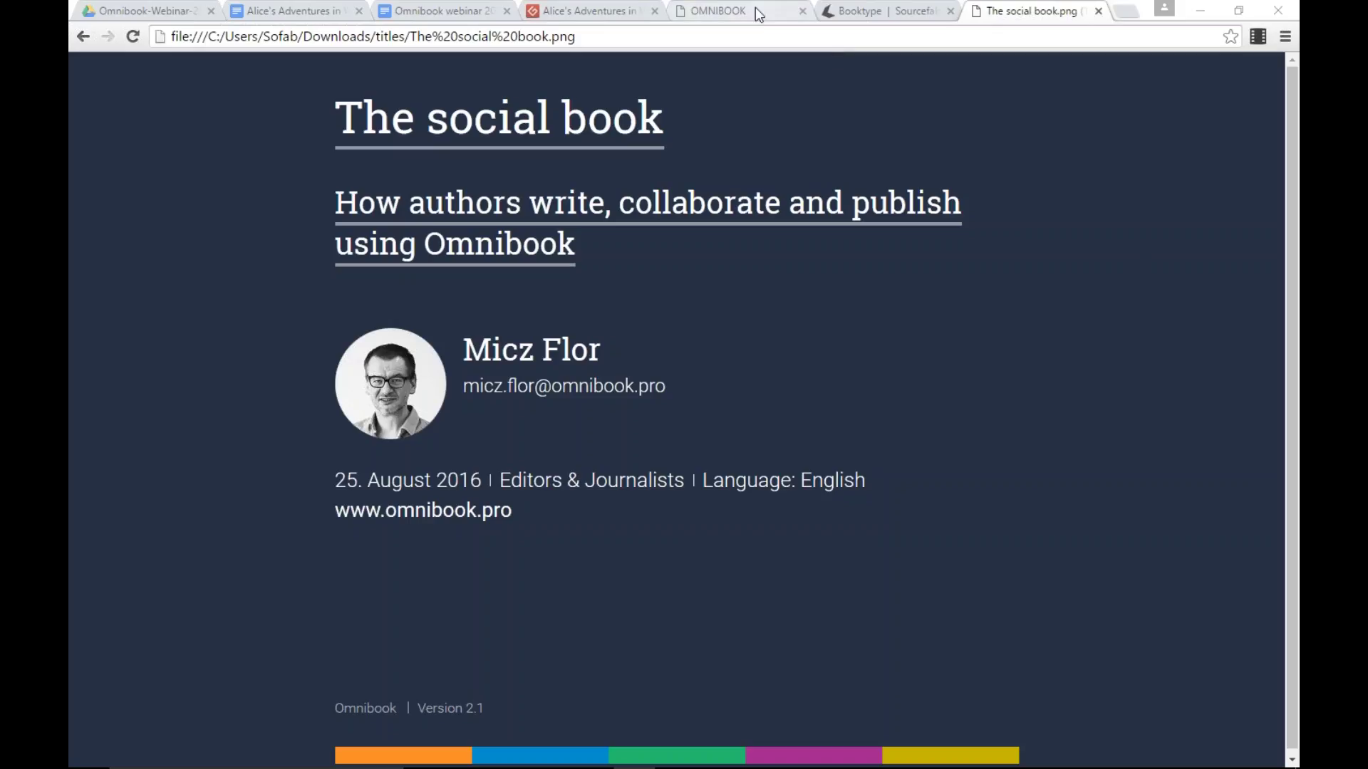
# Step: View the Omnibook home page, the Booktype Who's using page and the Booktype home page
pyautogui.click(734, 11)
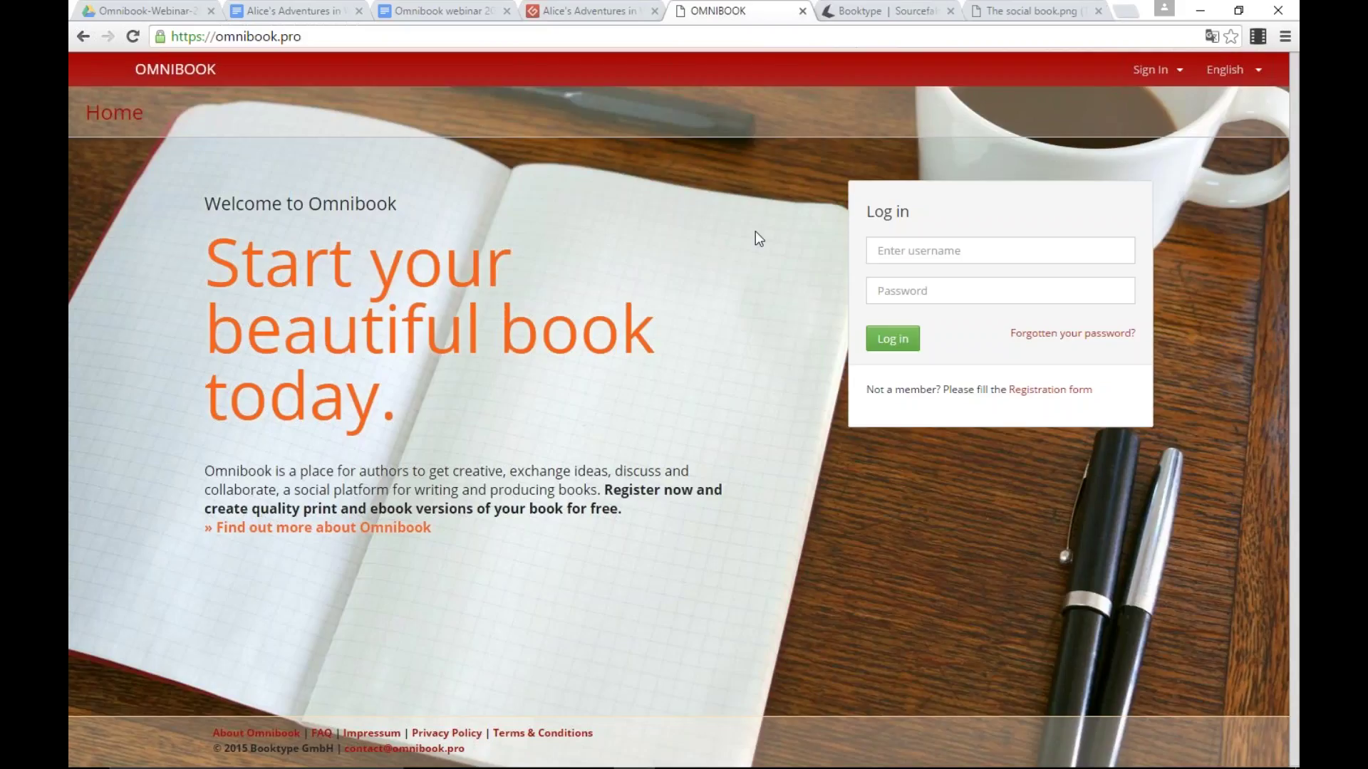
pyautogui.click(858, 12)
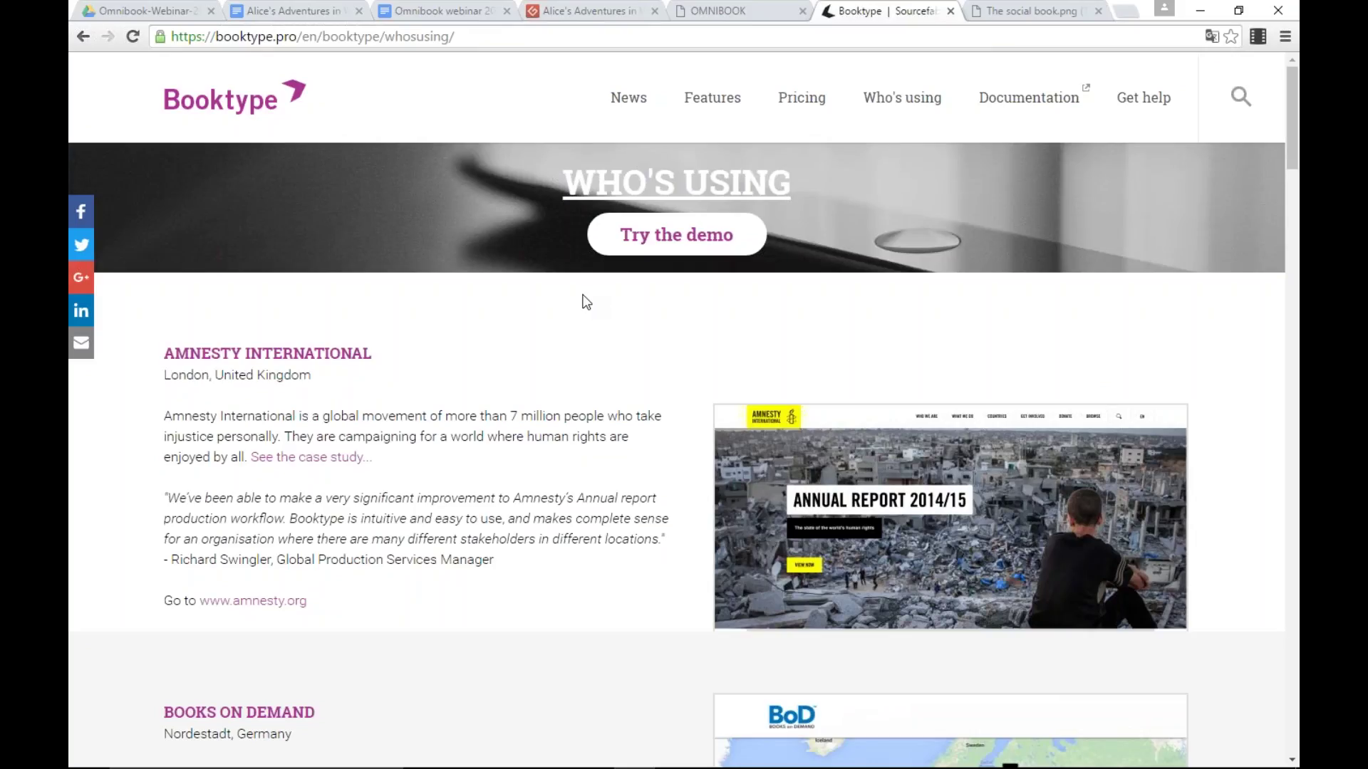
pyautogui.click(342, 112)
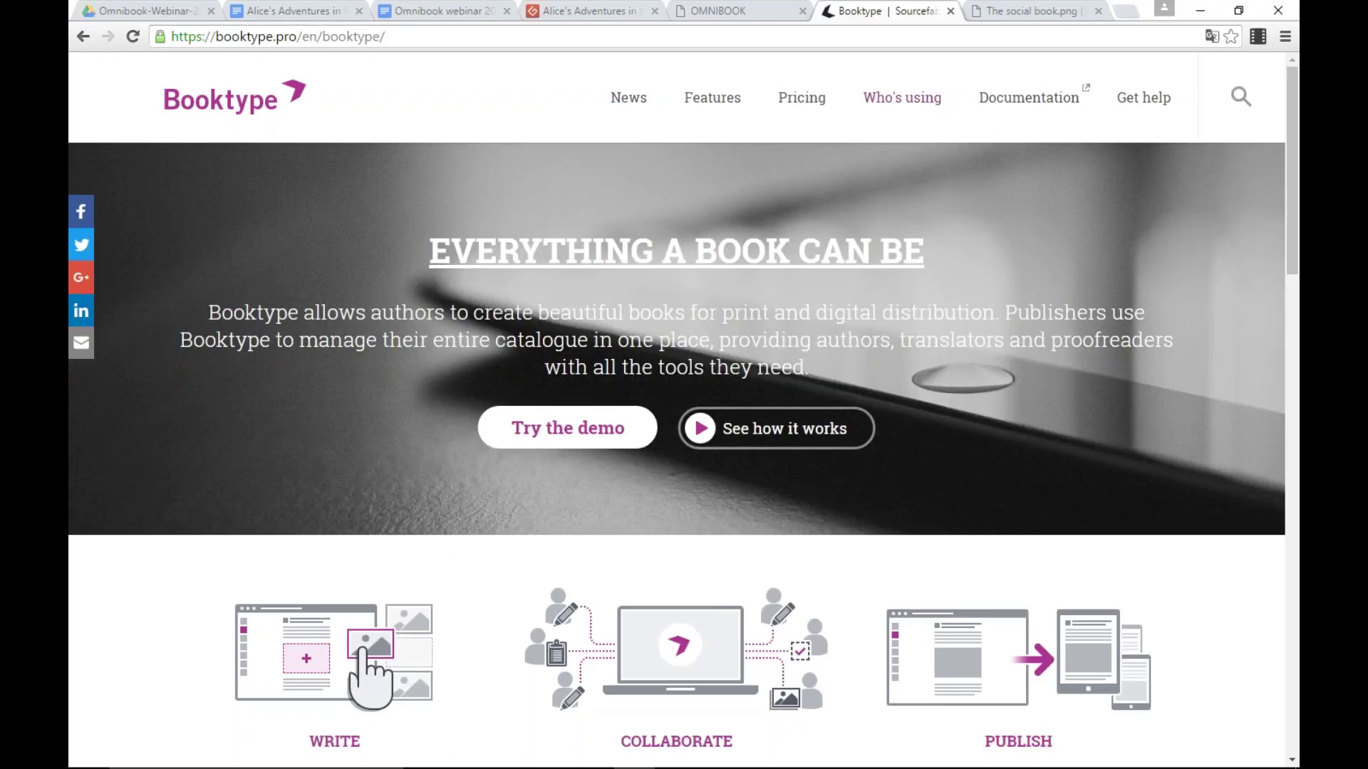
# Step: Review the organisations listed on Booktype's Who's using page and return to the title image of The social book
pyautogui.click(912, 104)
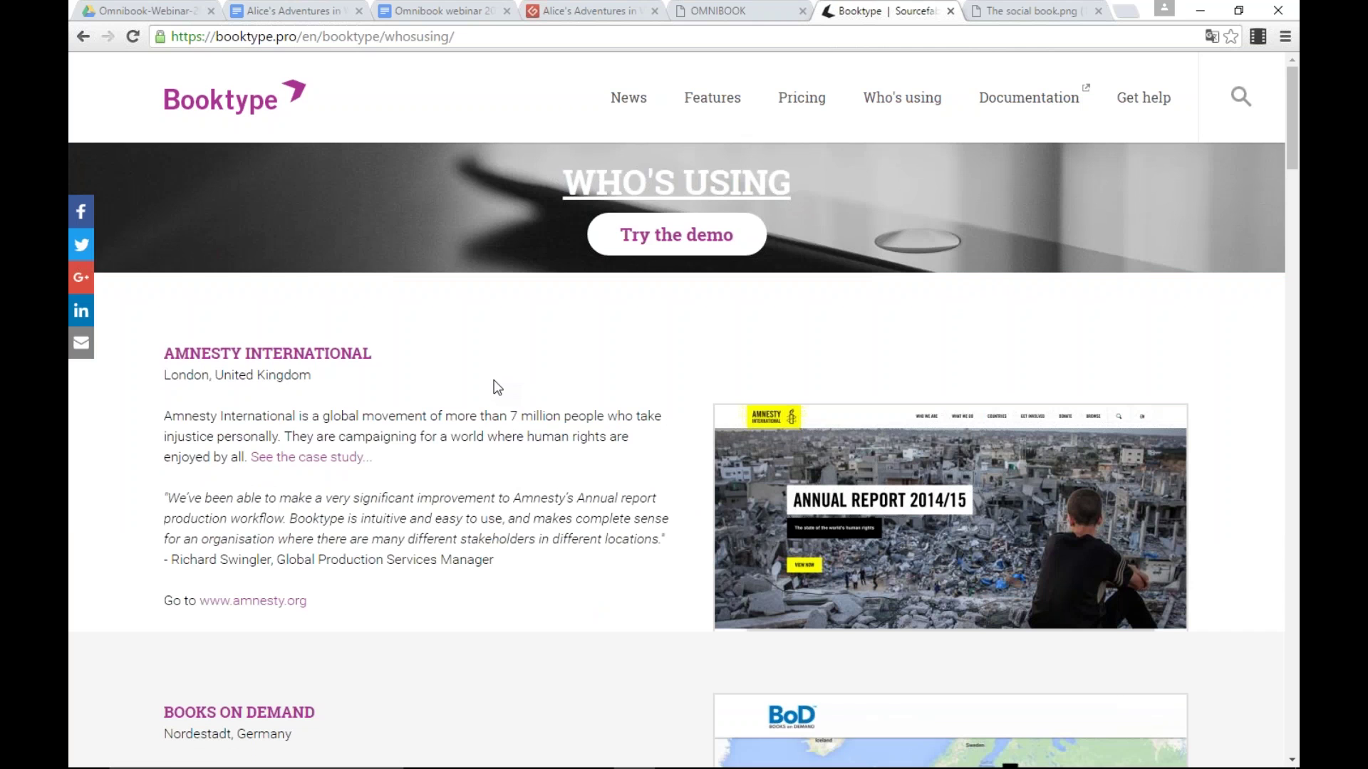
pyautogui.scroll(-8, 494, 382)
pyautogui.scroll(-9, 490, 385)
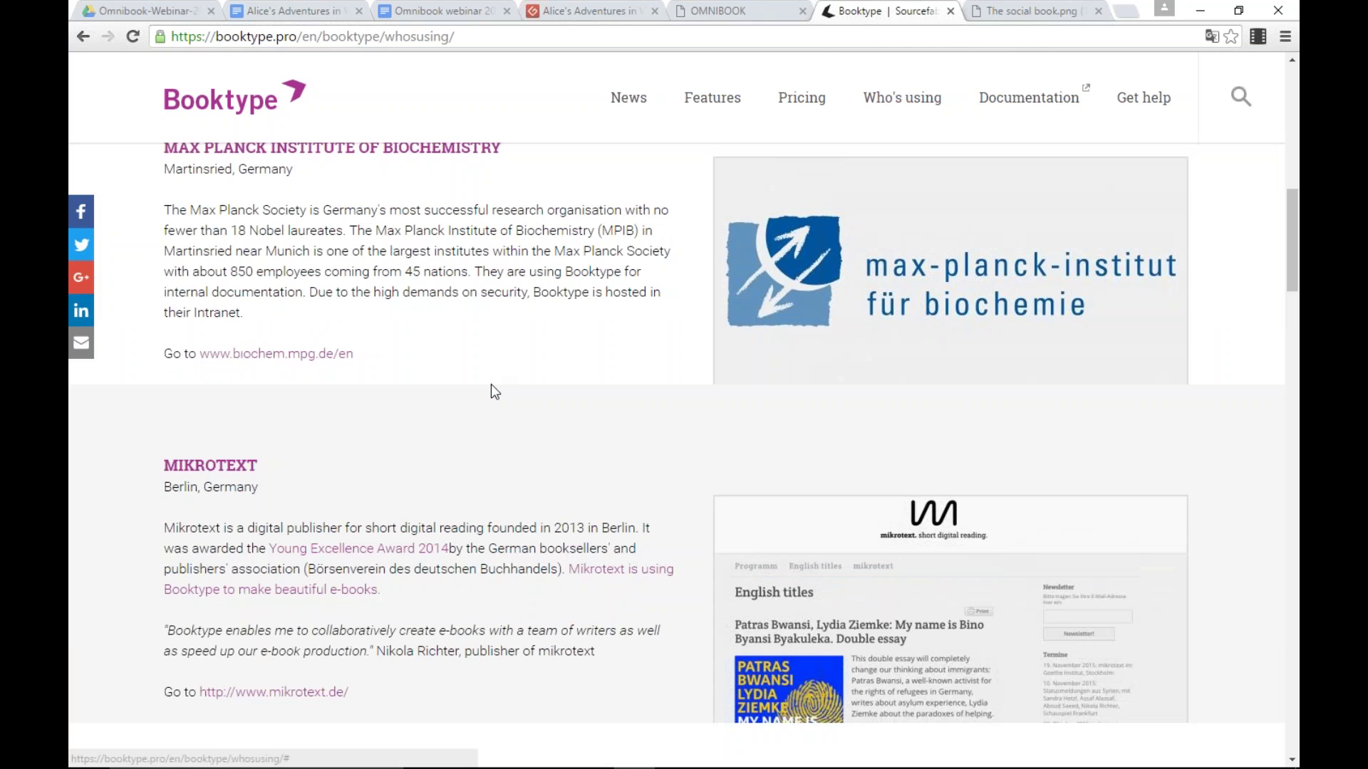
pyautogui.scroll(10, 491, 391)
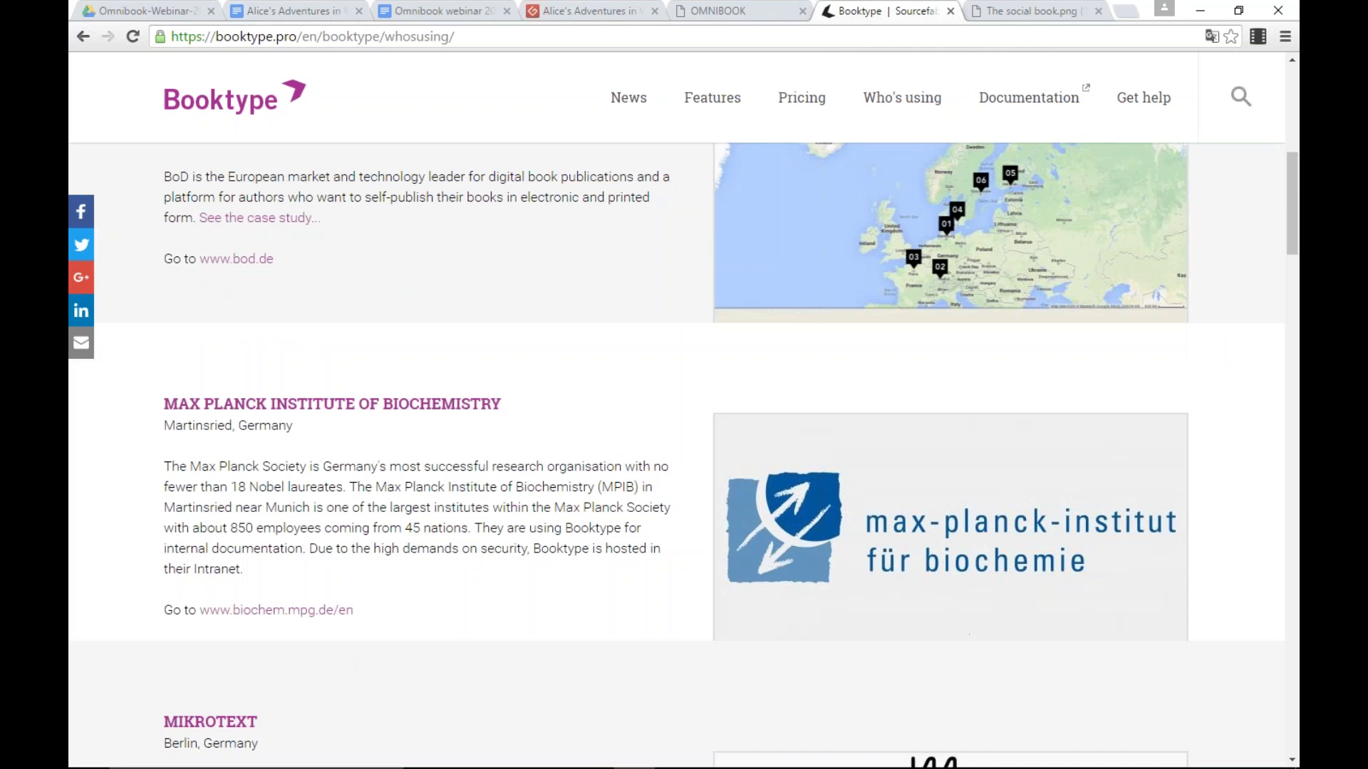
pyautogui.scroll(6, 428, 320)
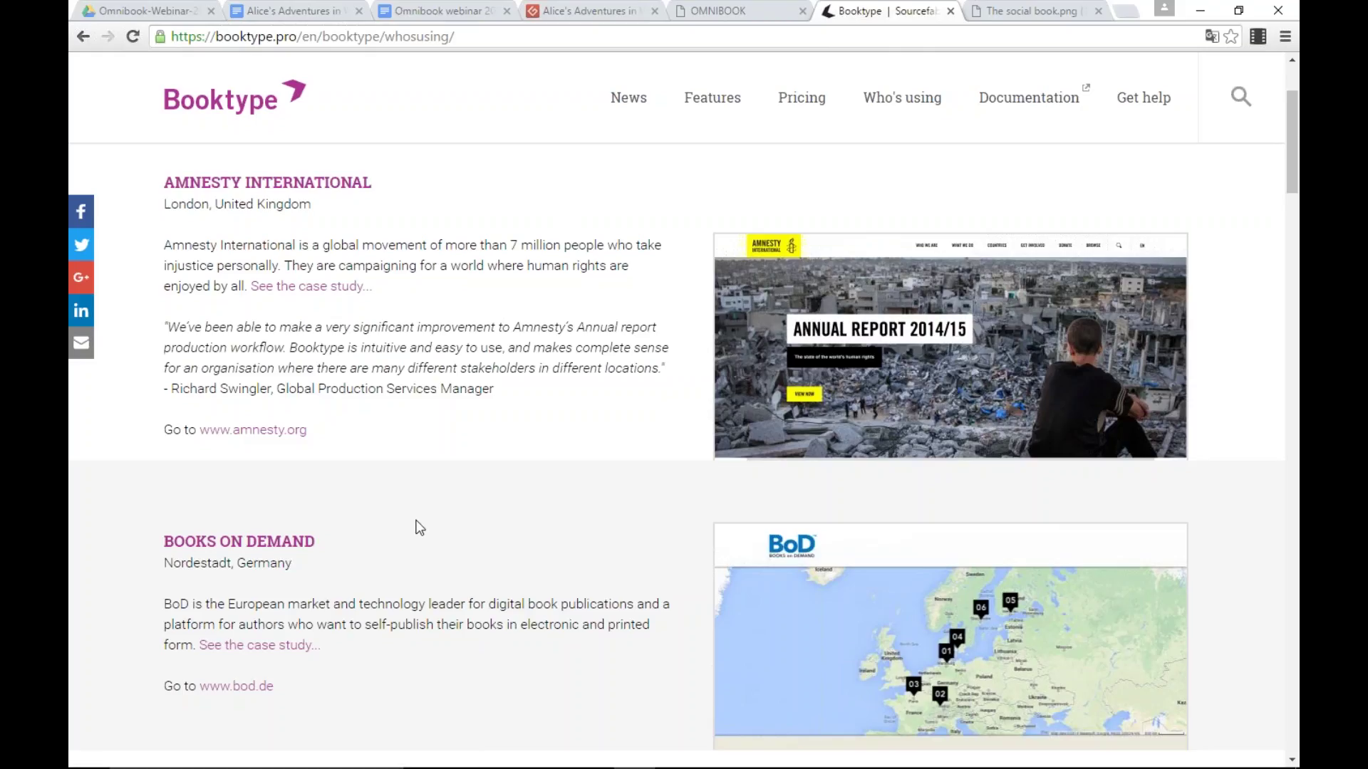
pyautogui.scroll(-1, 419, 528)
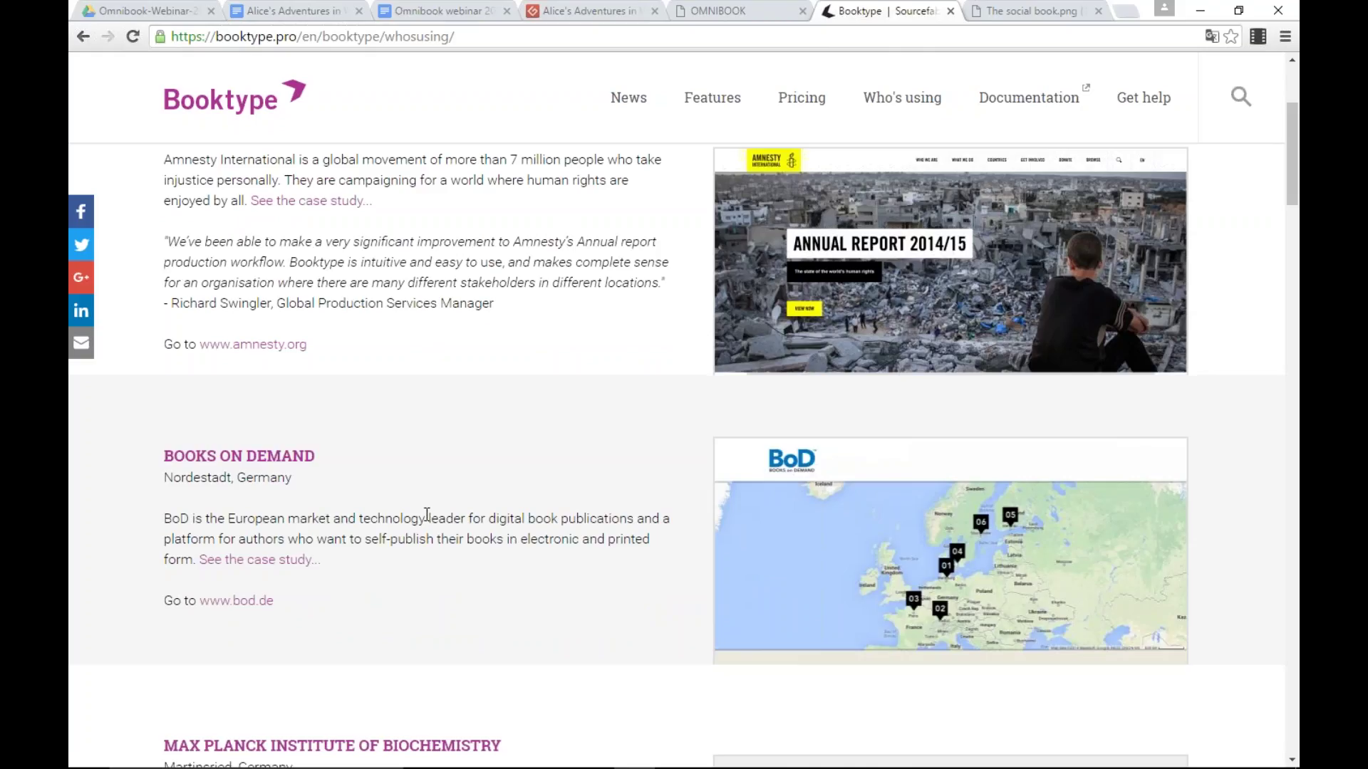
pyautogui.scroll(1, 428, 514)
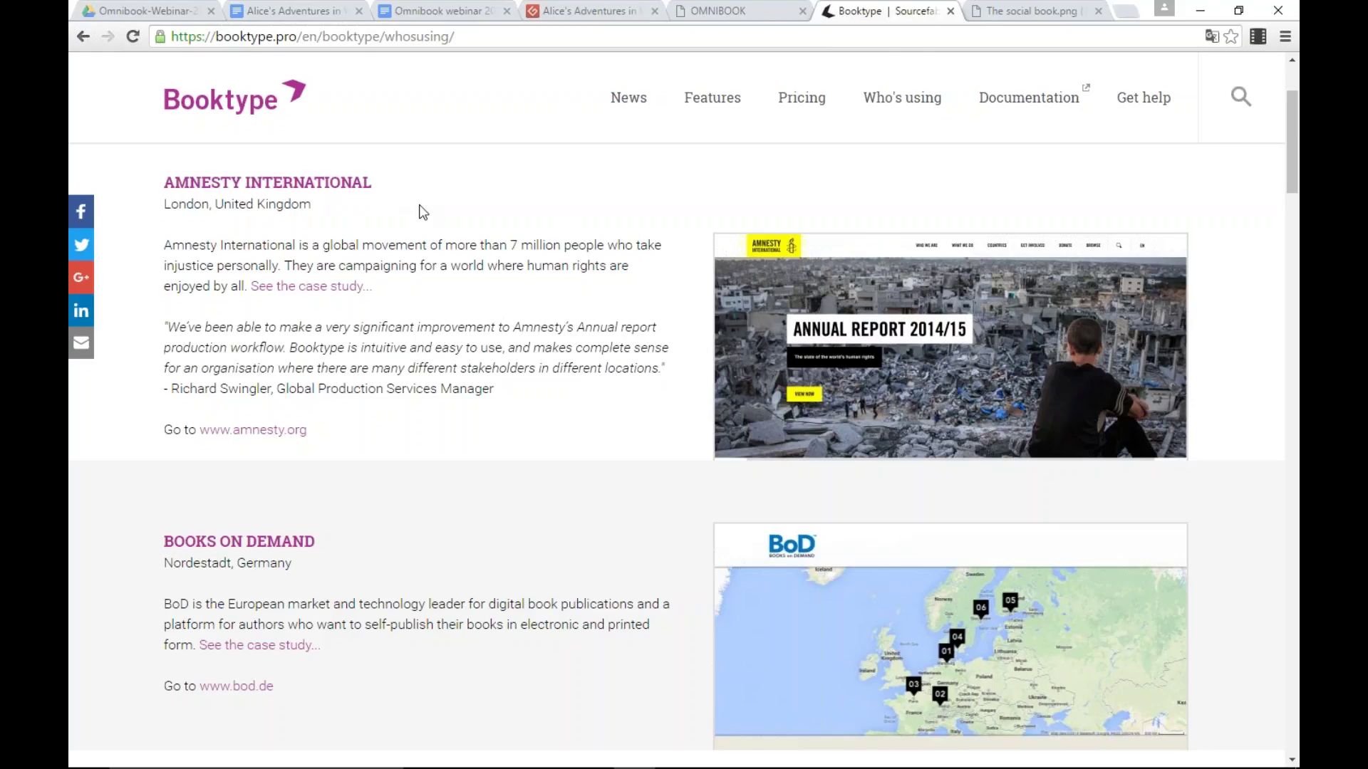
pyautogui.scroll(1, 423, 212)
pyautogui.scroll(1, 677, 456)
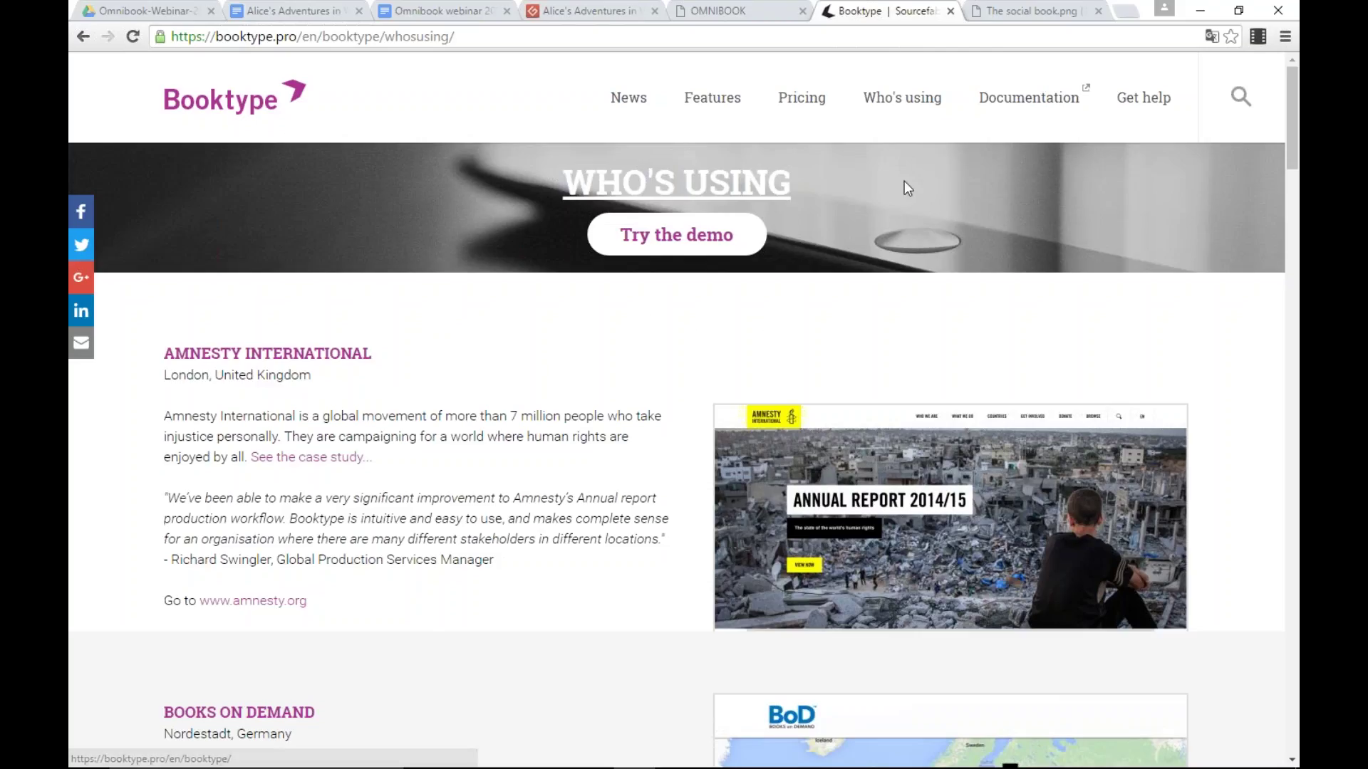
pyautogui.click(1047, 15)
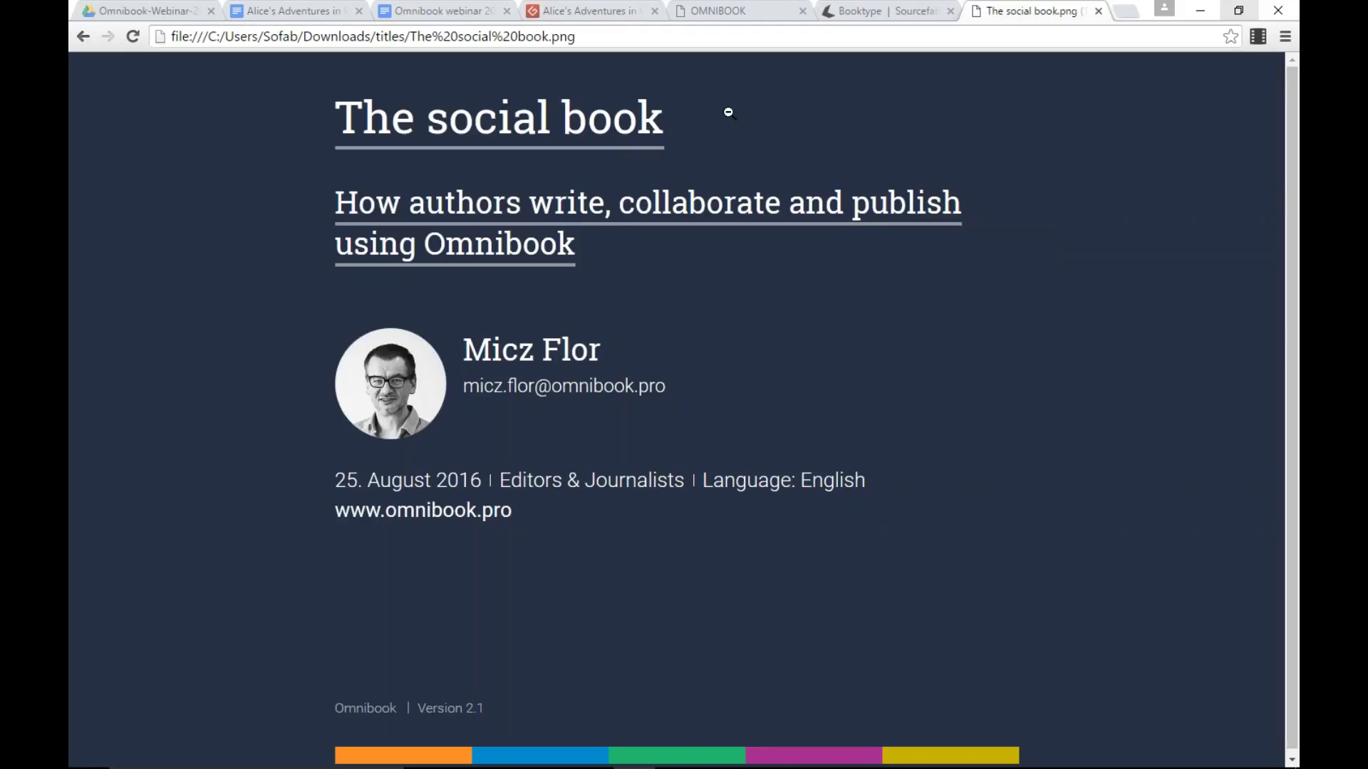
# Step: View Omnibook's registration form and return to the Omnibook home page
pyautogui.click(734, 19)
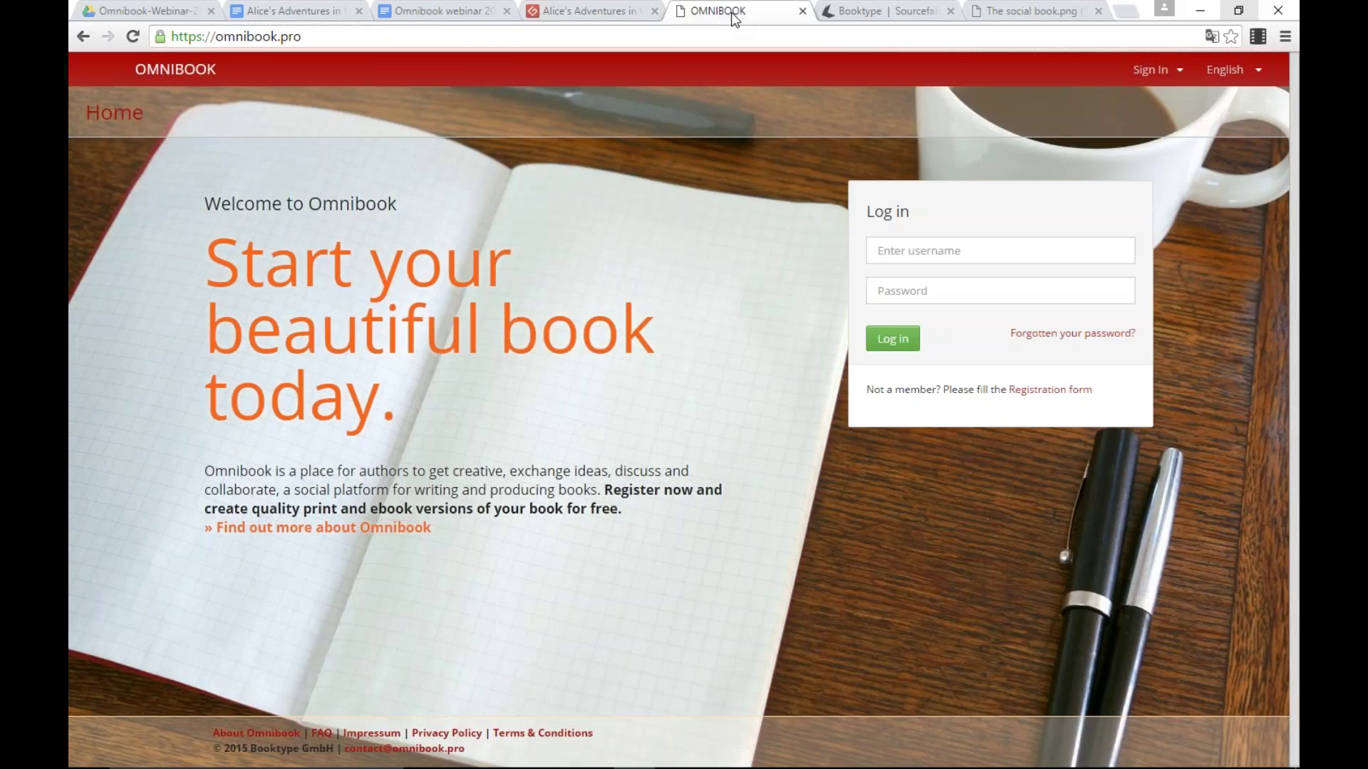
pyautogui.click(1031, 396)
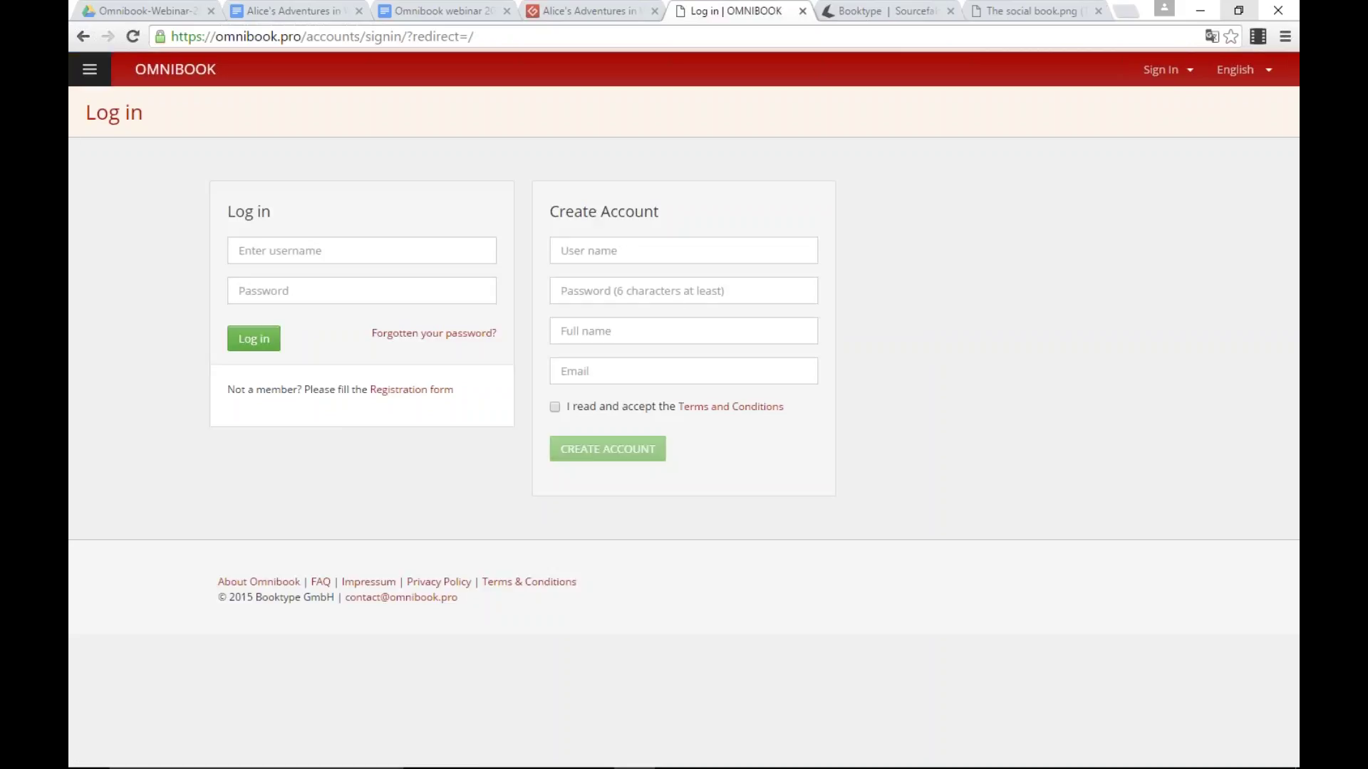
pyautogui.hotkey('alt', 'Left')
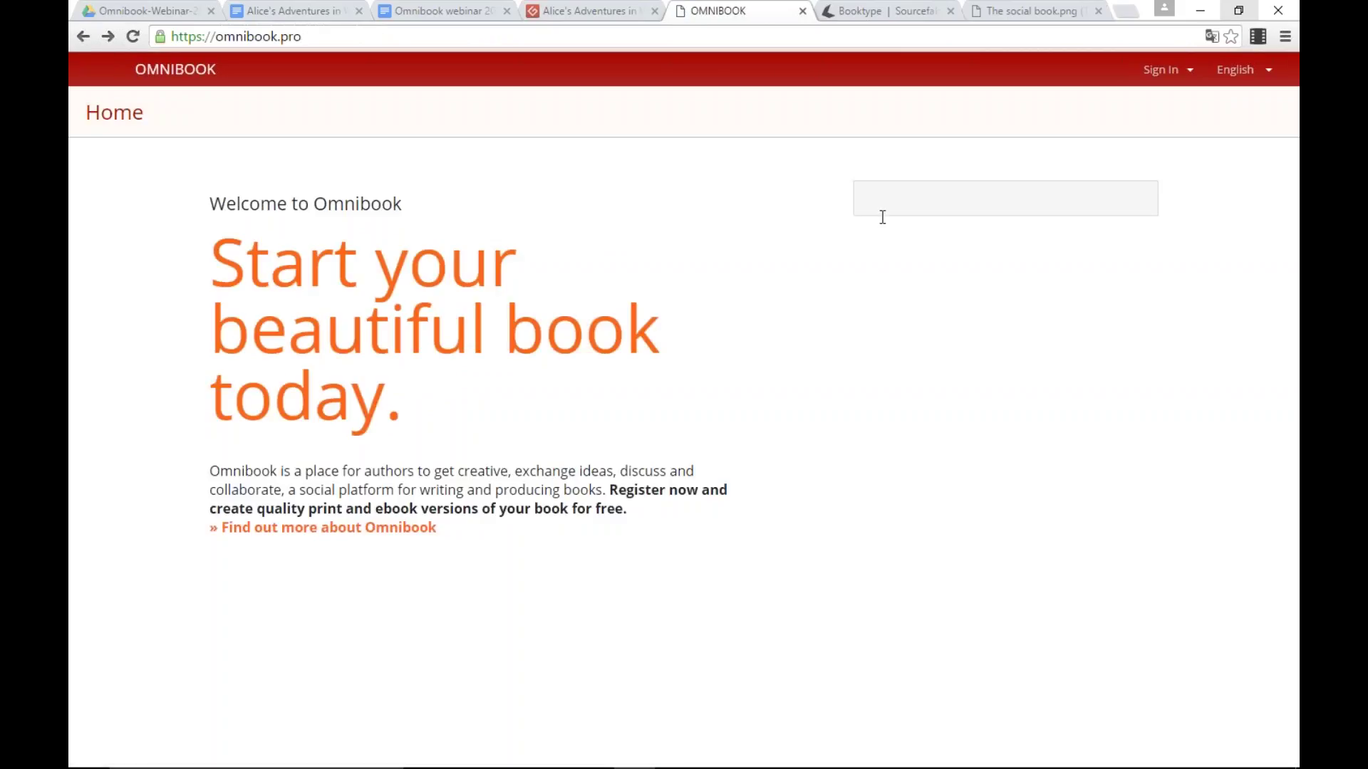
# Step: Log in to Omnibook with the account username and password
pyautogui.write('micz.author')
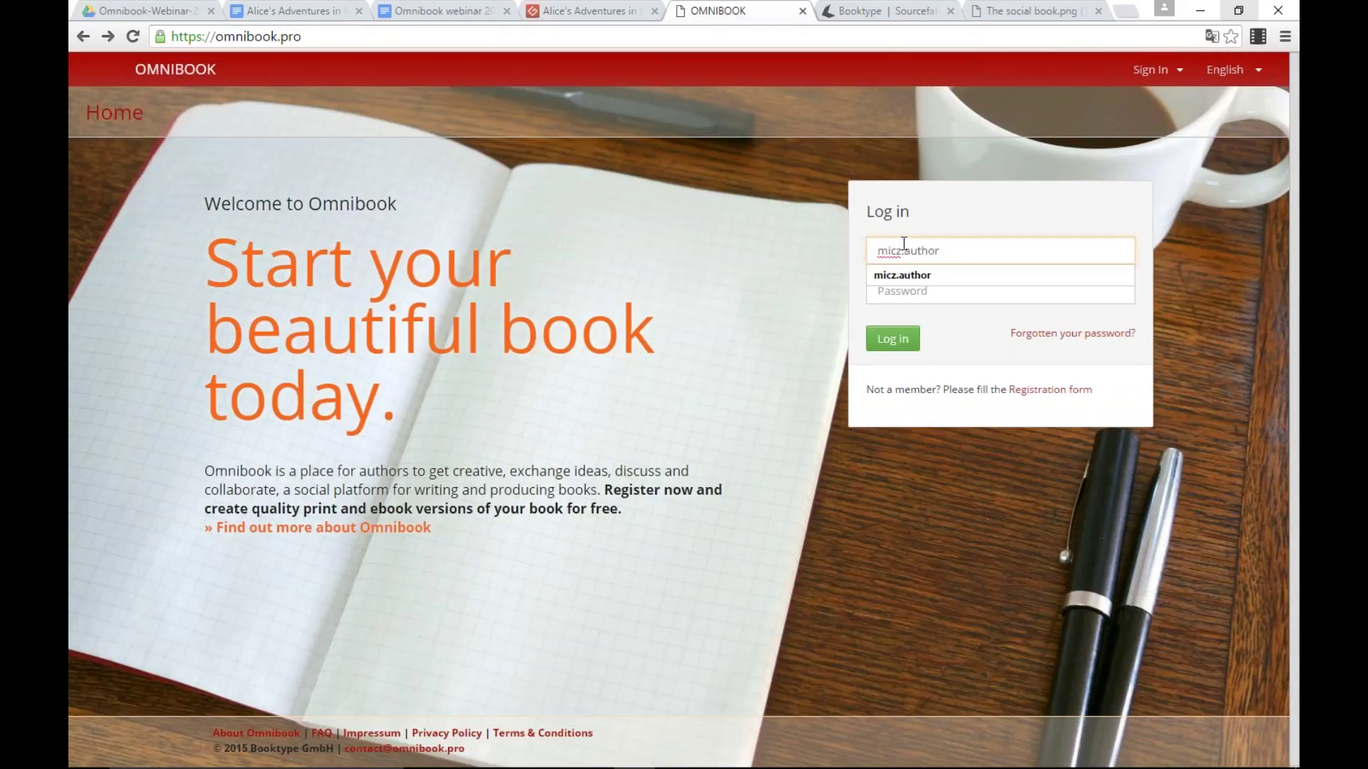
pyautogui.click(1000, 293)
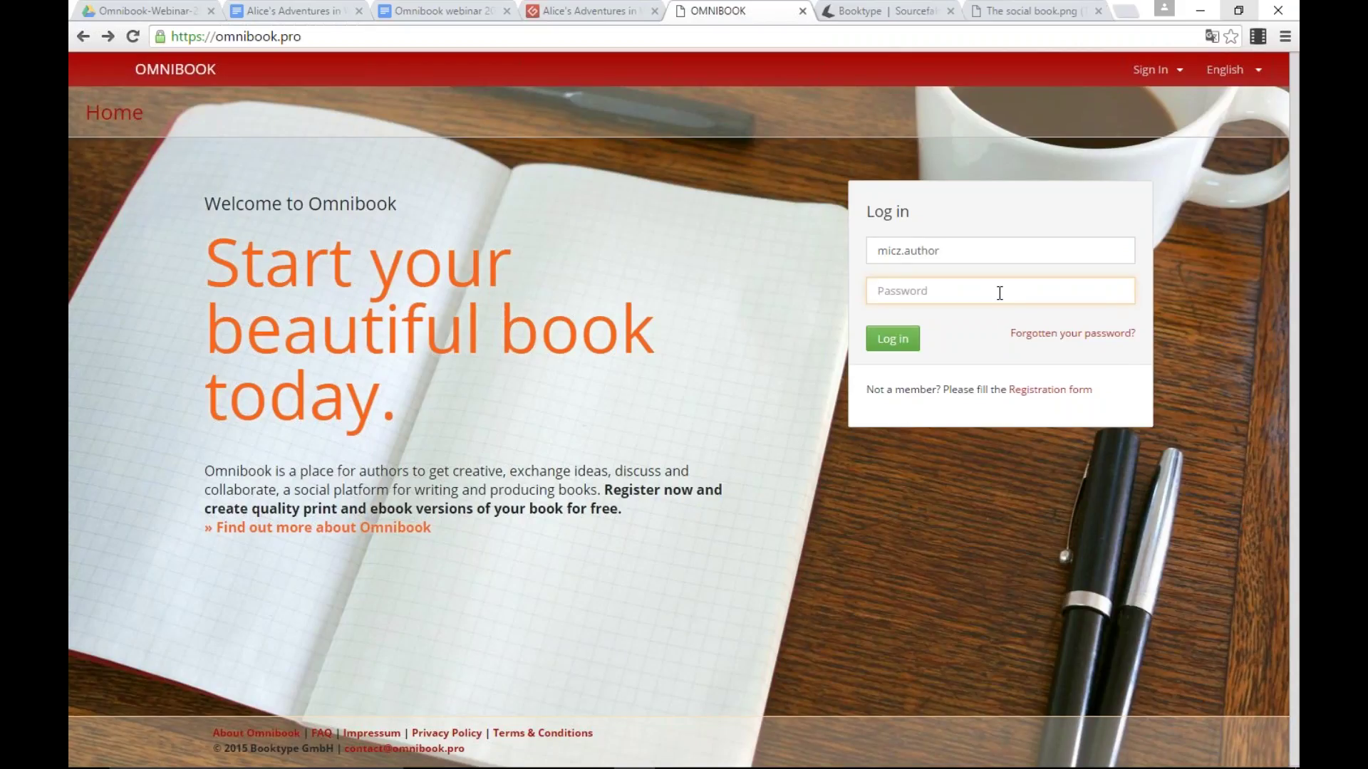
pyautogui.write('********')
pyautogui.press('Return')
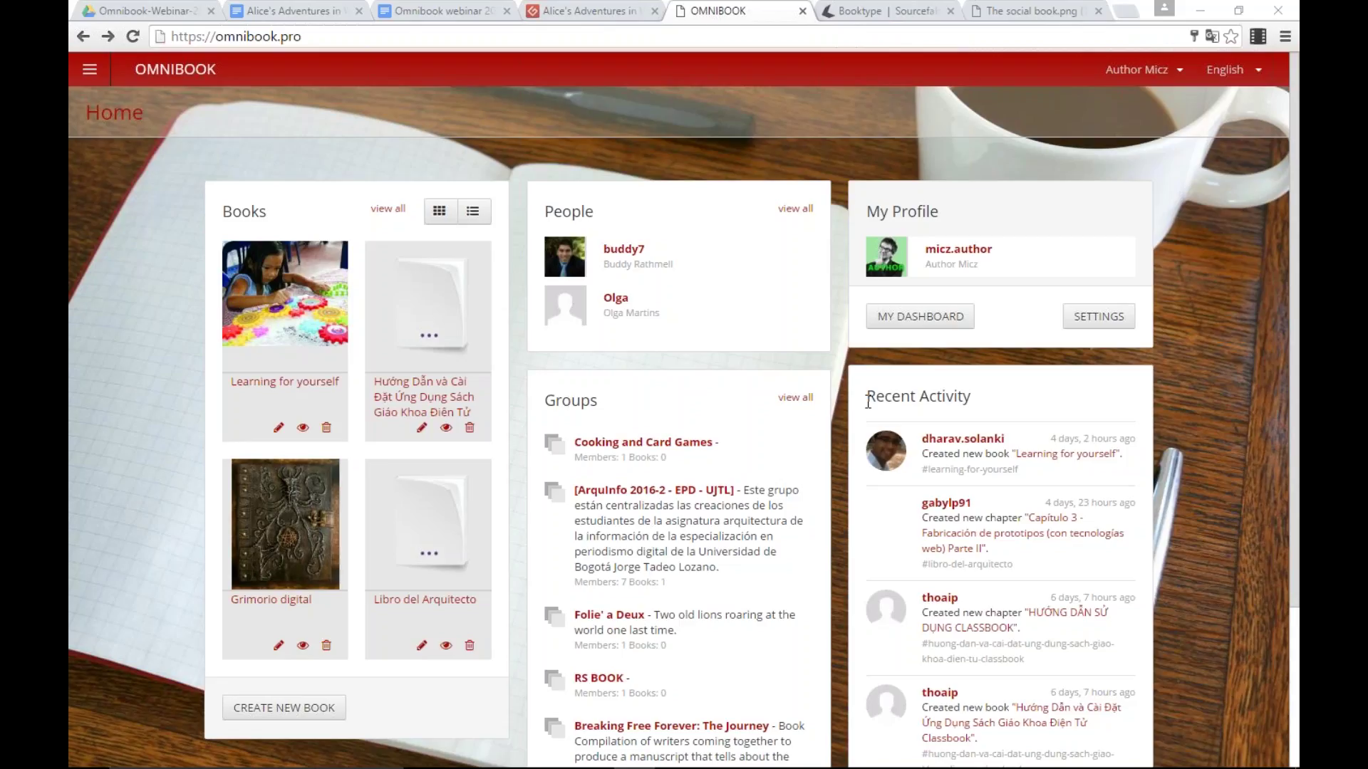
# Step: Look over the groups and recent activity on the home page and open the personal dashboard
pyautogui.click(1297, 225)
pyautogui.moveTo(1297, 224); pyautogui.dragTo(1296, 326)
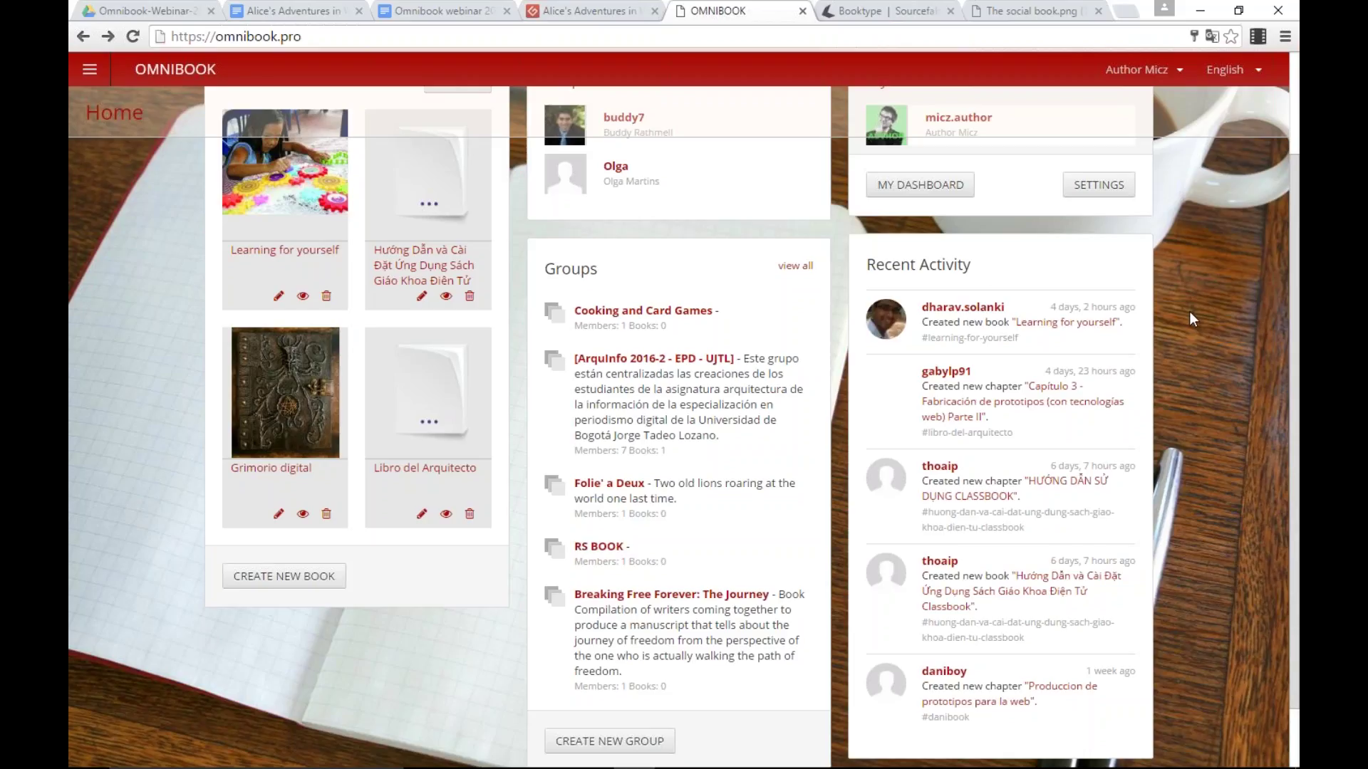
pyautogui.scroll(2, 1182, 282)
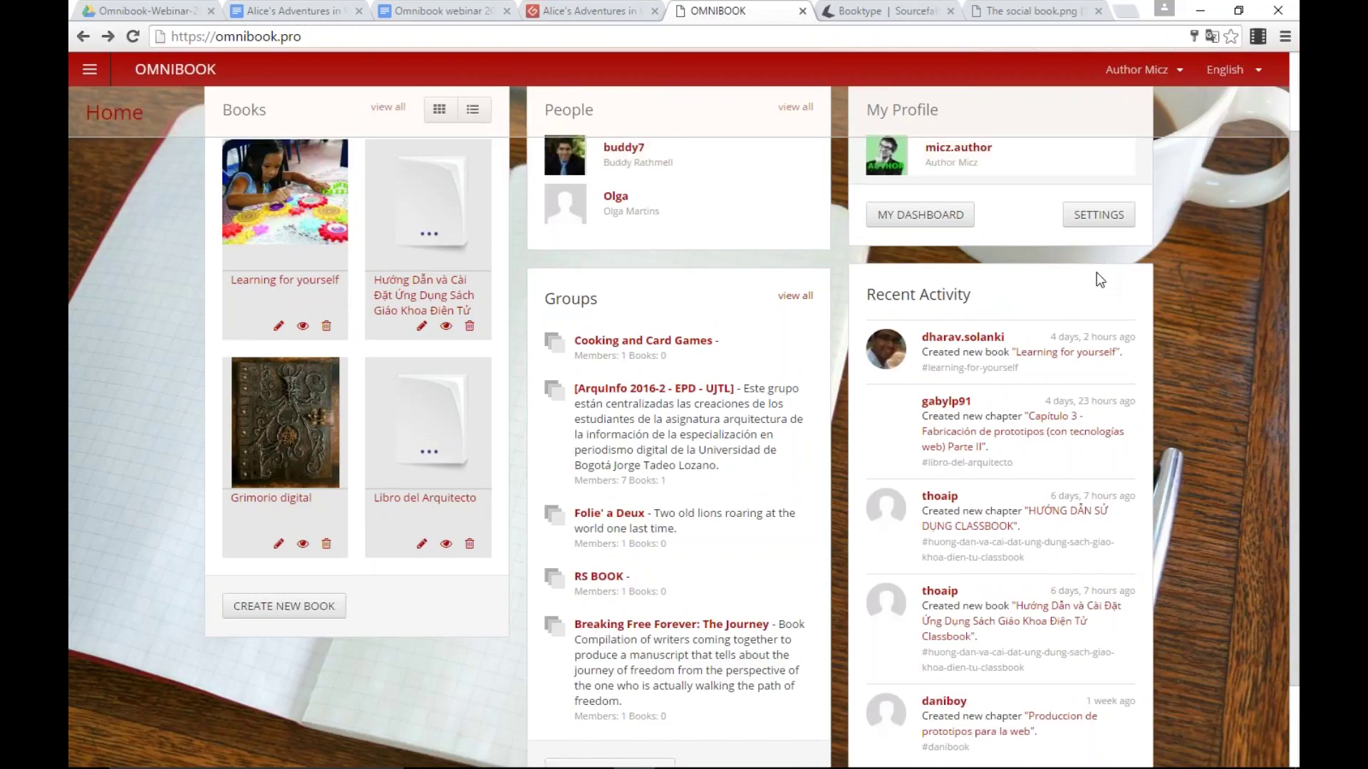
pyautogui.click(935, 315)
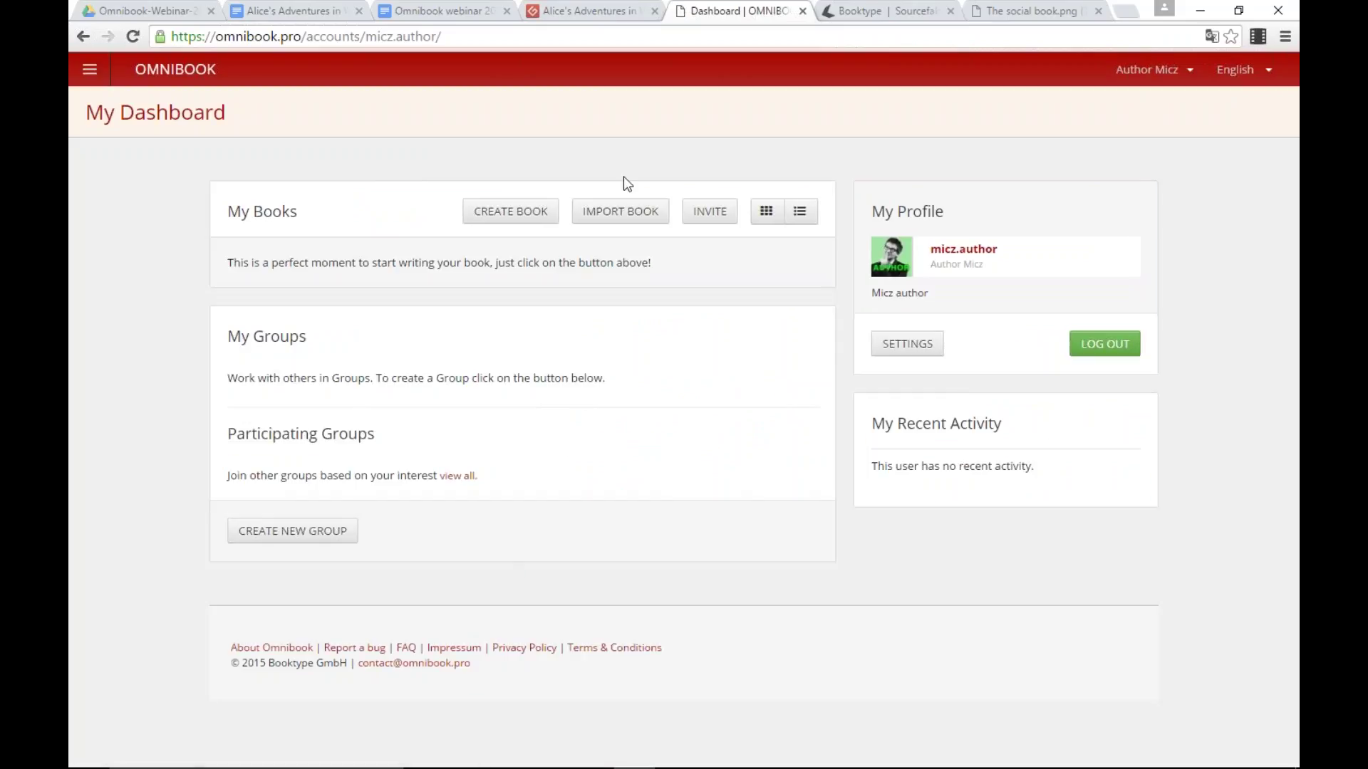
# Step: Start creating a new book and enter the title "My first book is here!"
pyautogui.click(511, 212)
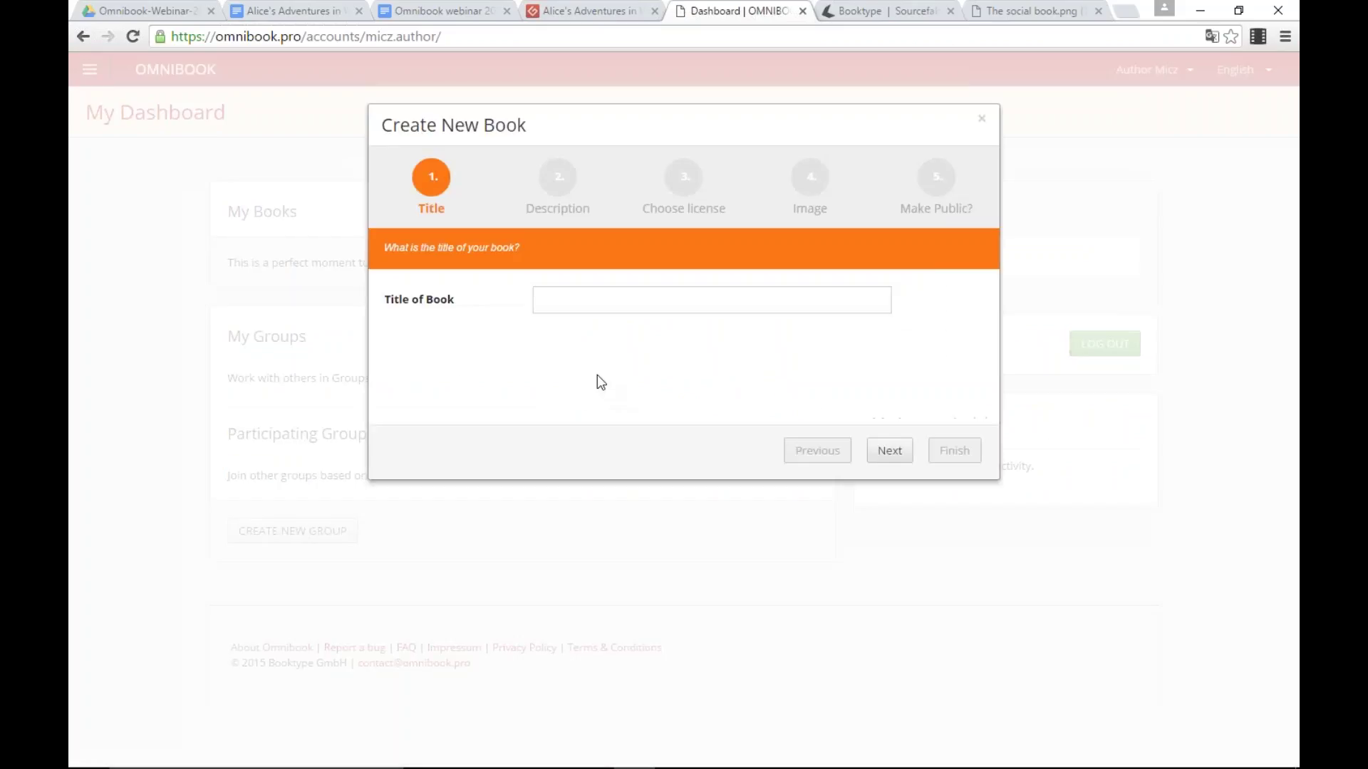
pyautogui.click(581, 306)
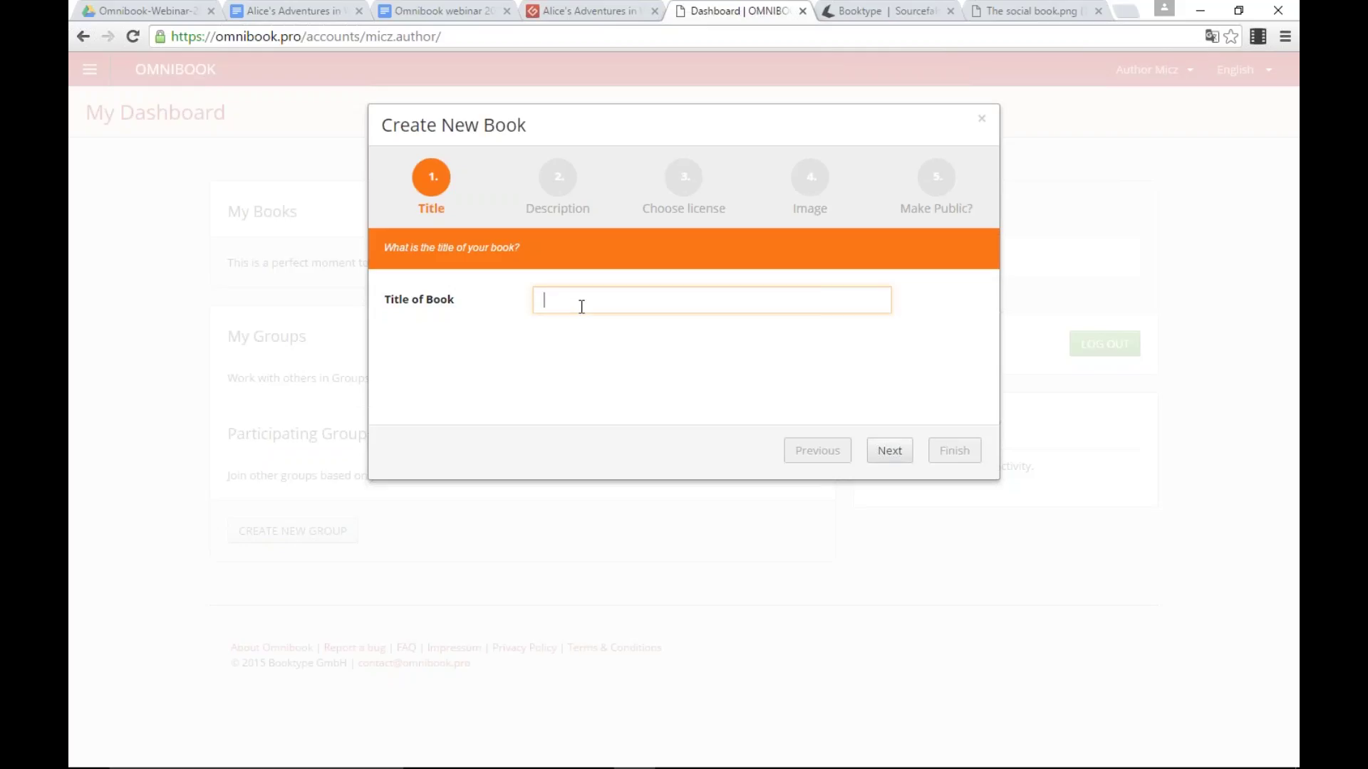
pyautogui.write('My first book is here!')
pyautogui.click(872, 458)
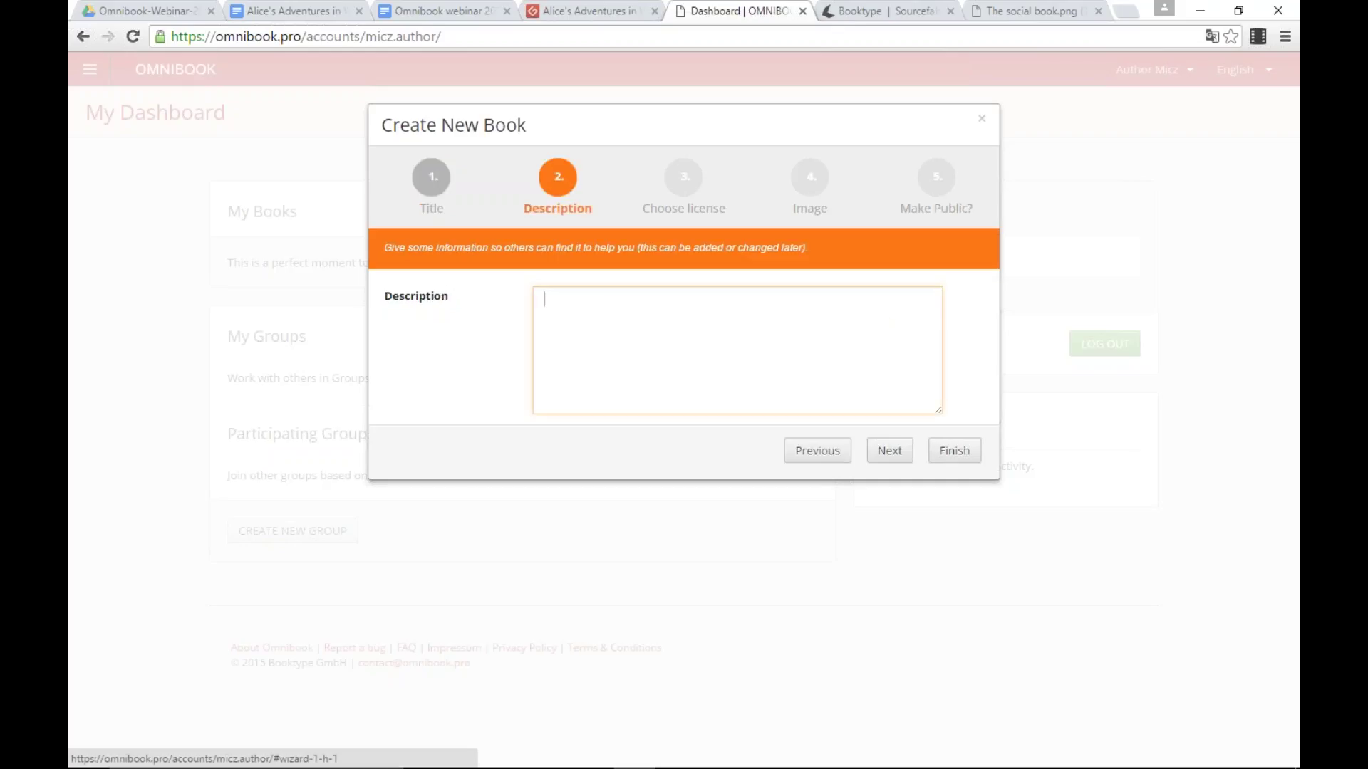
# Step: Fill the book's description with a copy of the hint "Give some information so others can find it to help you (this can be added or changed later)."
pyautogui.tripleClick(660, 251)
pyautogui.hotkey('ctrl', 'c')
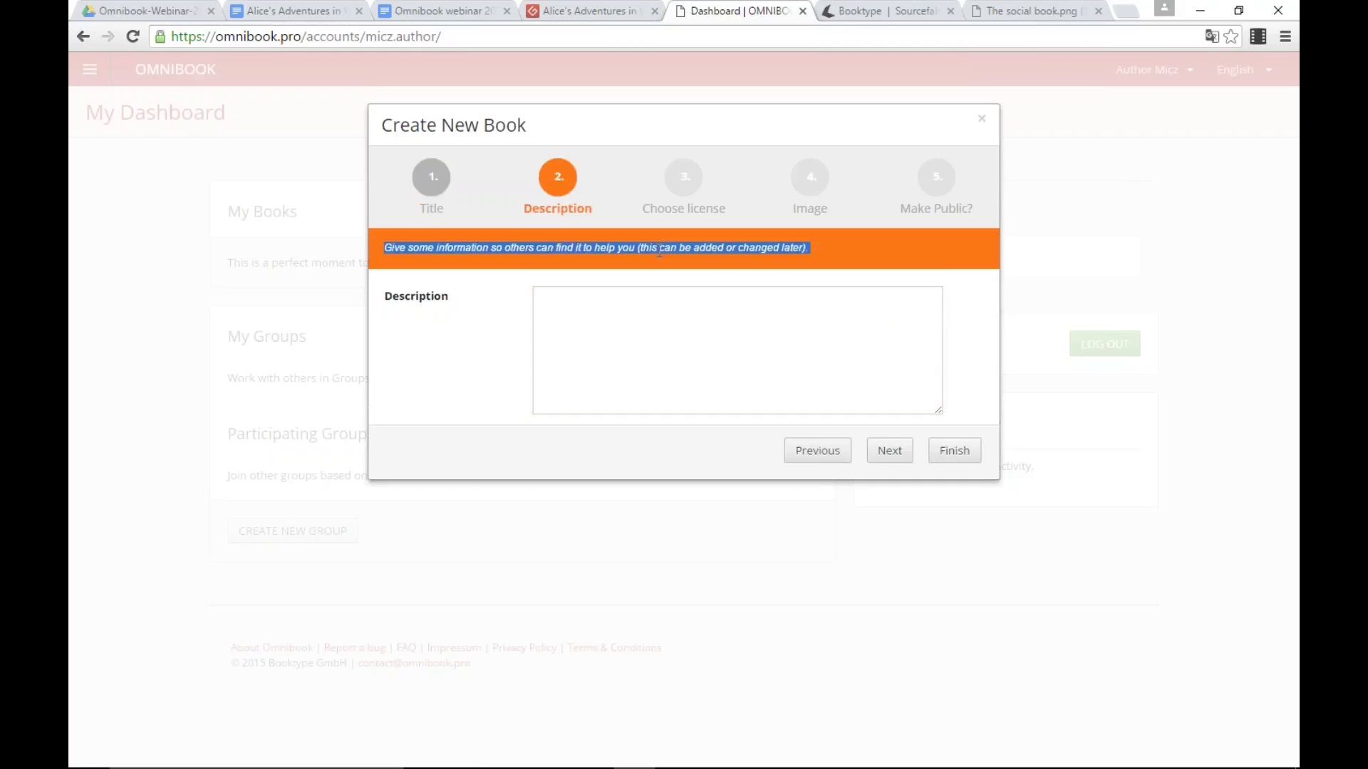
pyautogui.click(660, 317)
pyautogui.hotkey('ctrl', 'v')
pyautogui.click(884, 456)
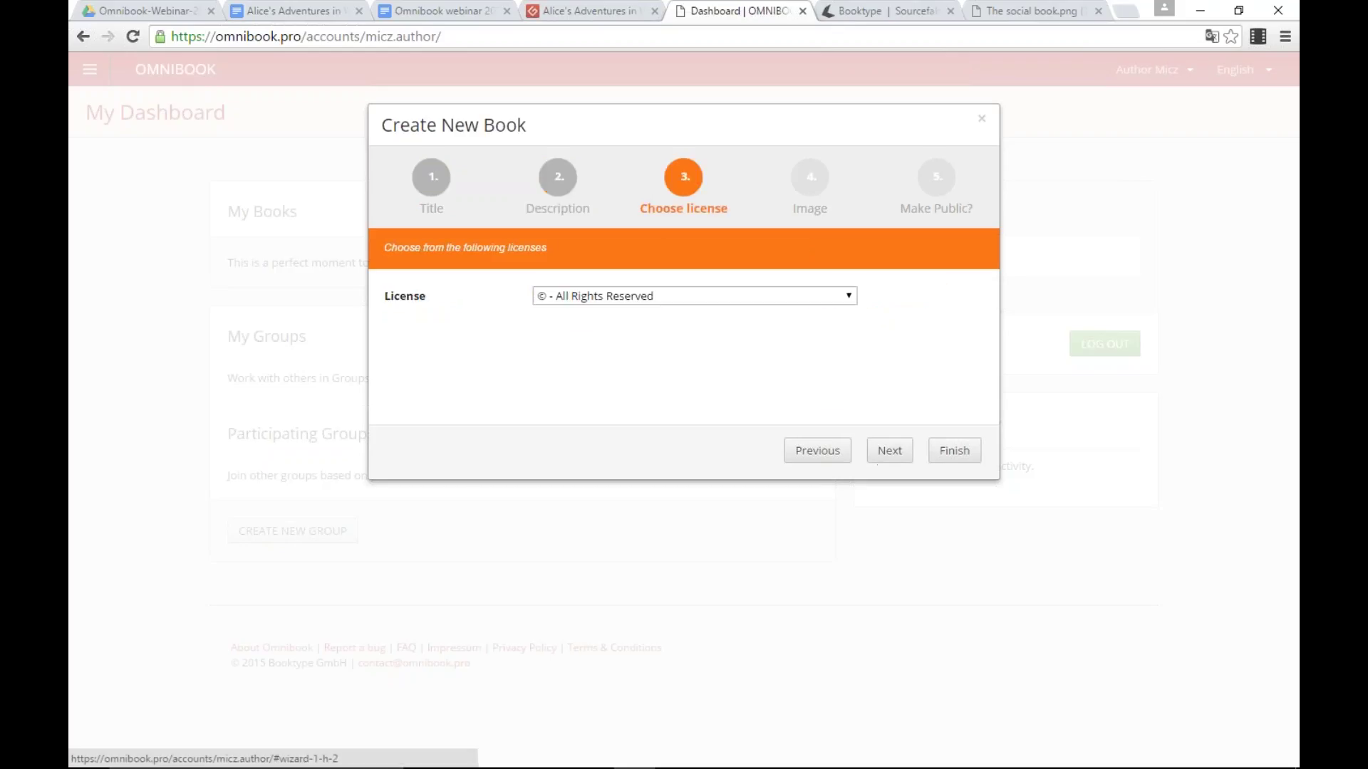
# Step: Choose the license "© - All Rights Reserved", skip the book image and finish creating the book with it initially hidden from others
pyautogui.click(756, 295)
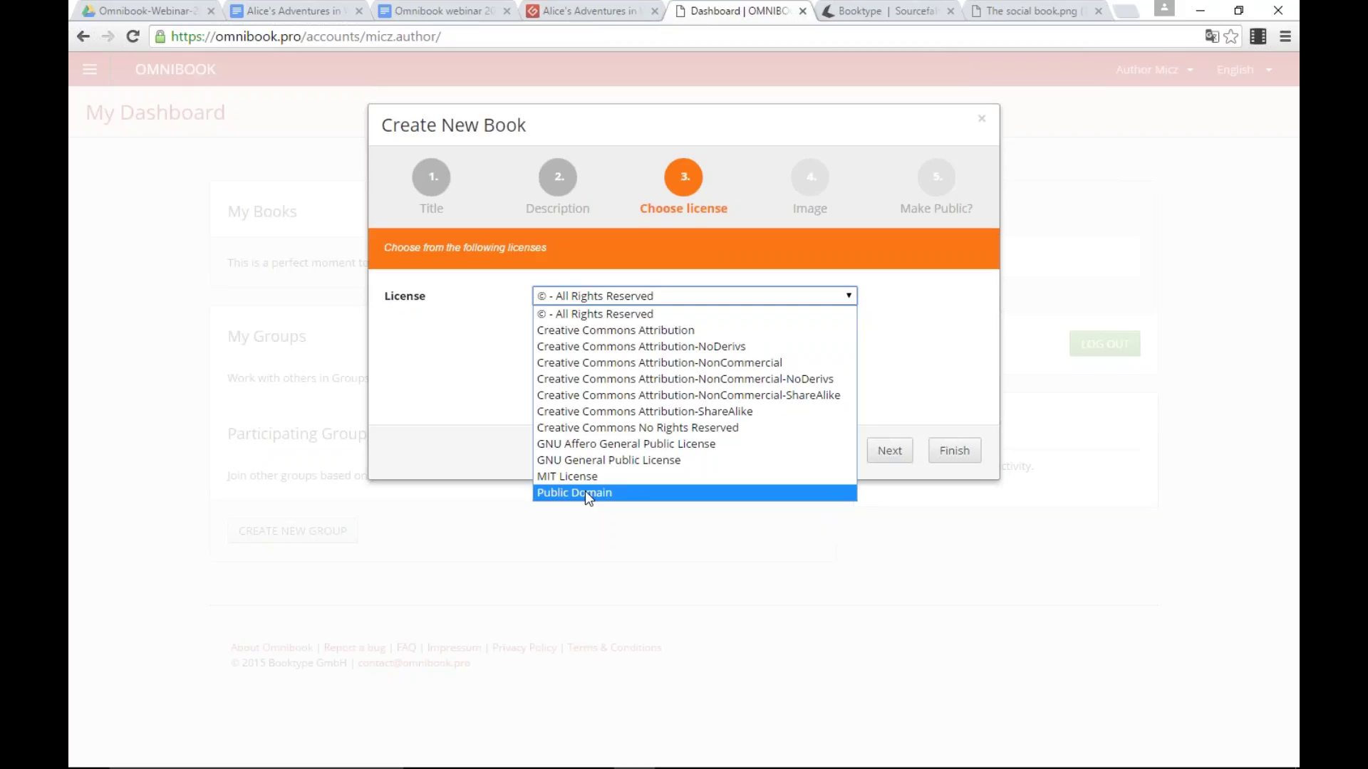
pyautogui.click(625, 316)
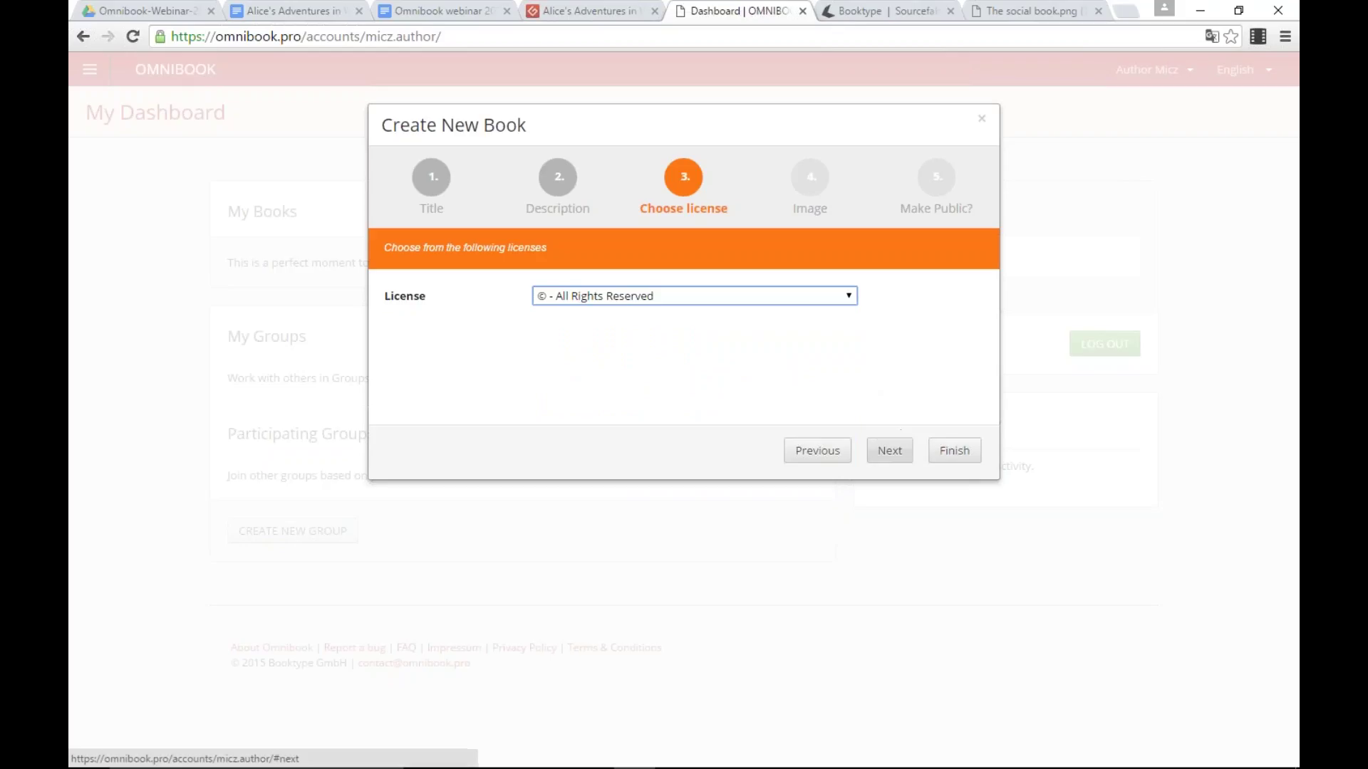
pyautogui.click(889, 451)
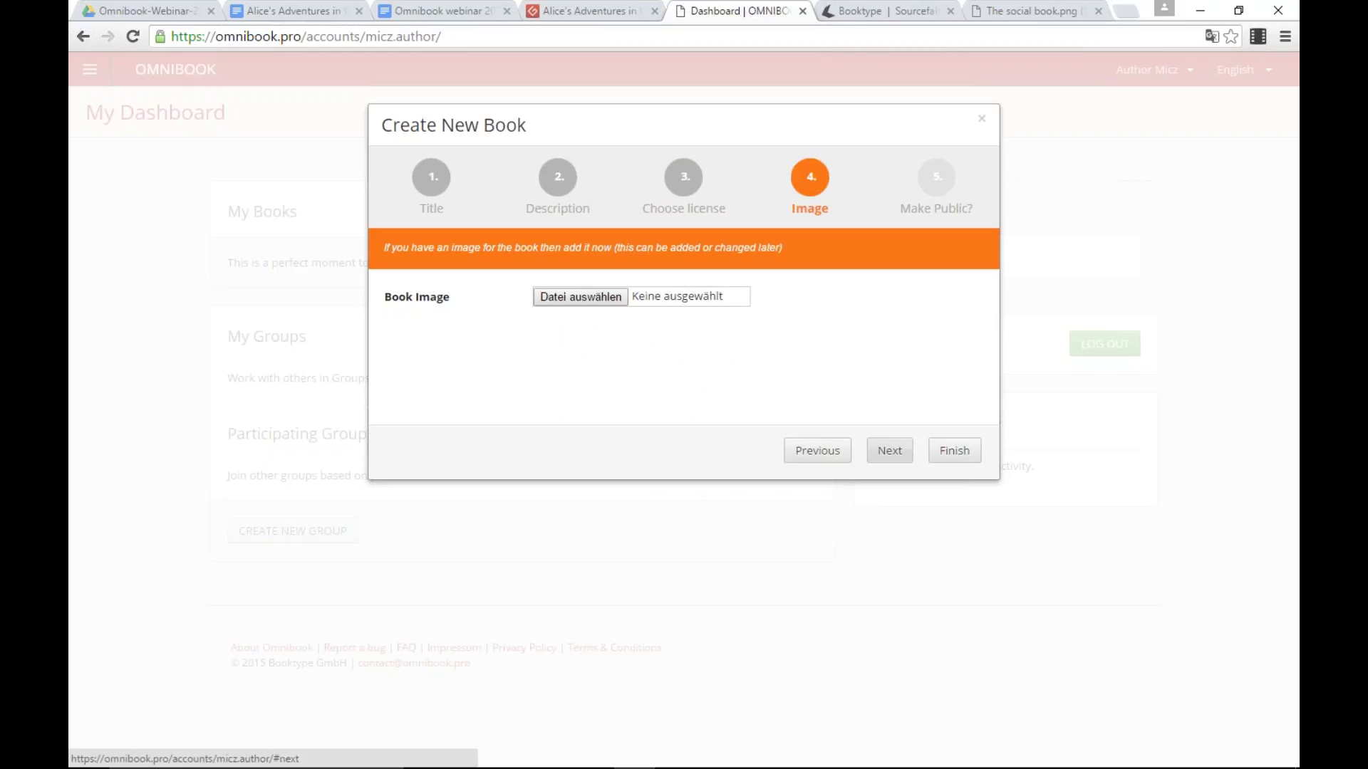
pyautogui.click(890, 451)
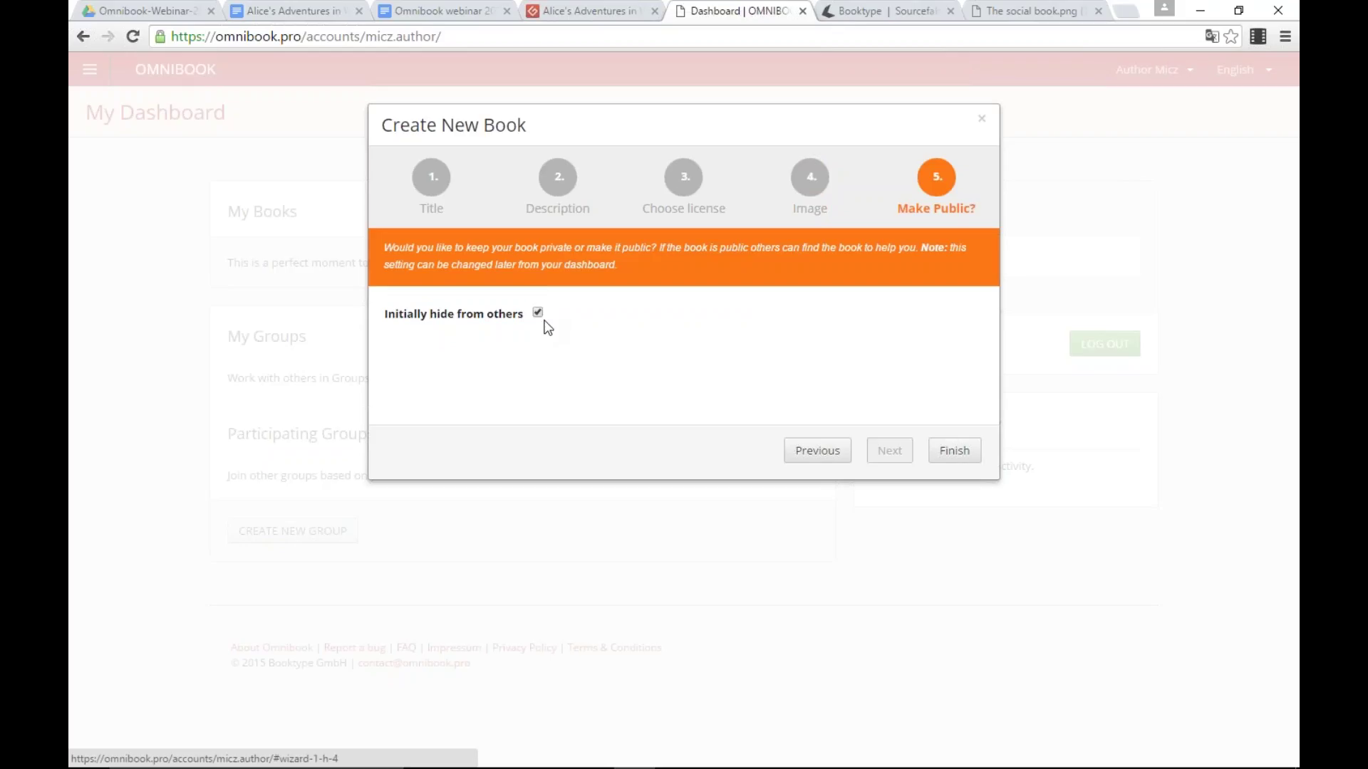
pyautogui.click(955, 450)
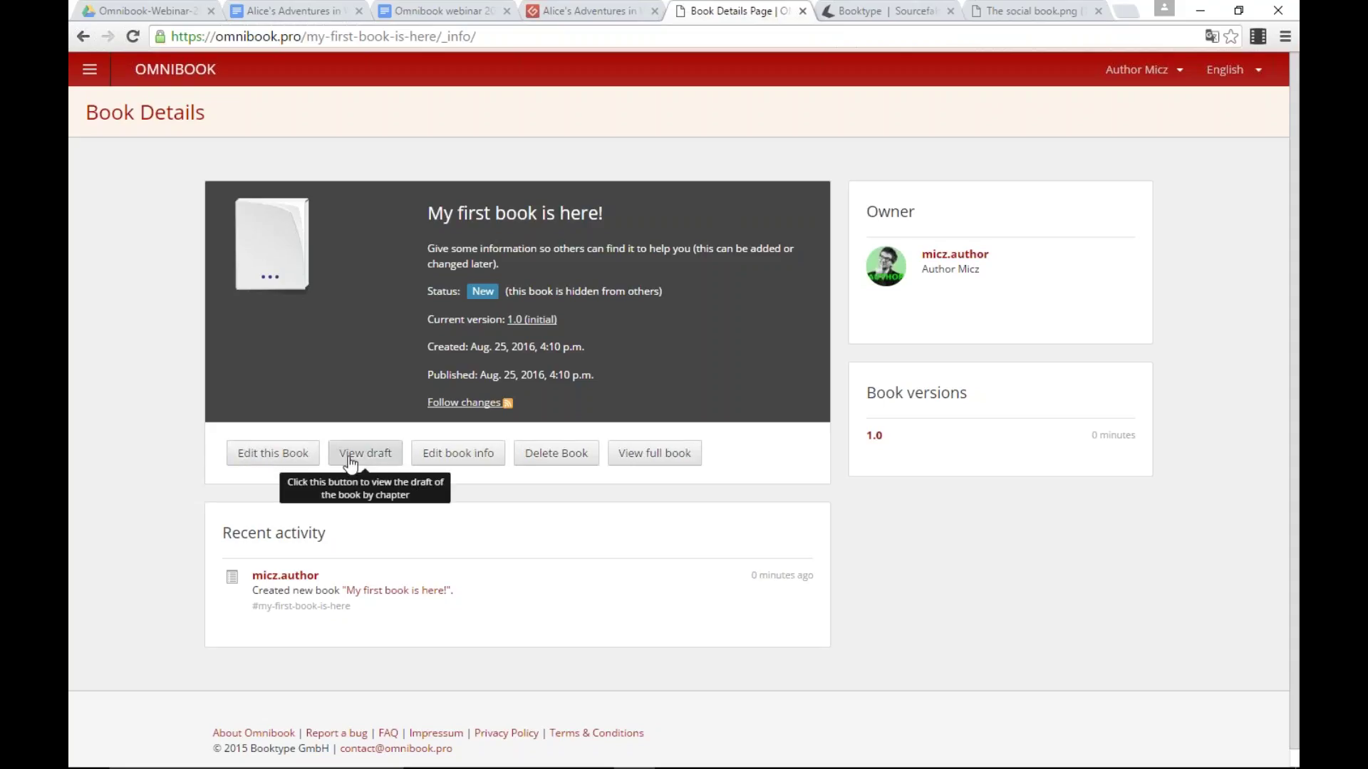
# Step: Examine the book's editable description, image, license and visibility settings, and close them without saving
pyautogui.click(440, 463)
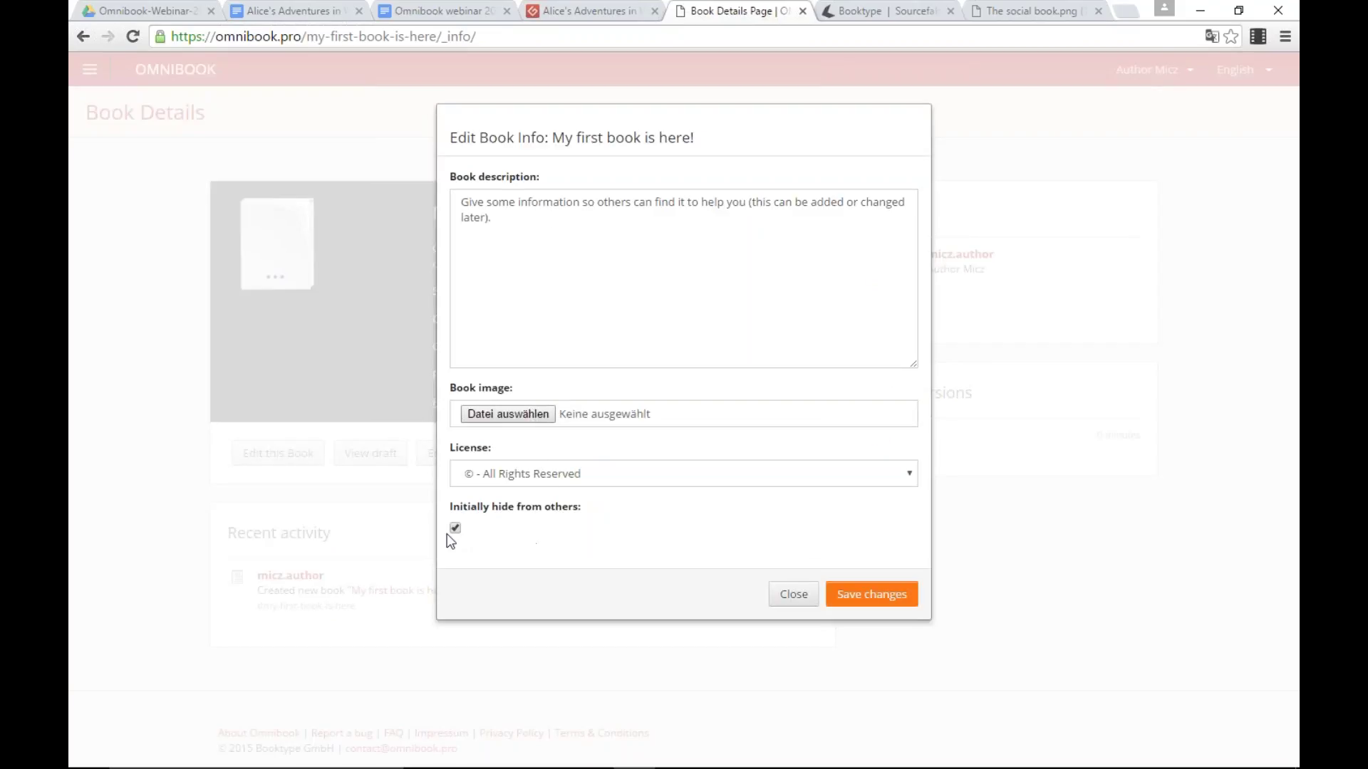
pyautogui.click(797, 596)
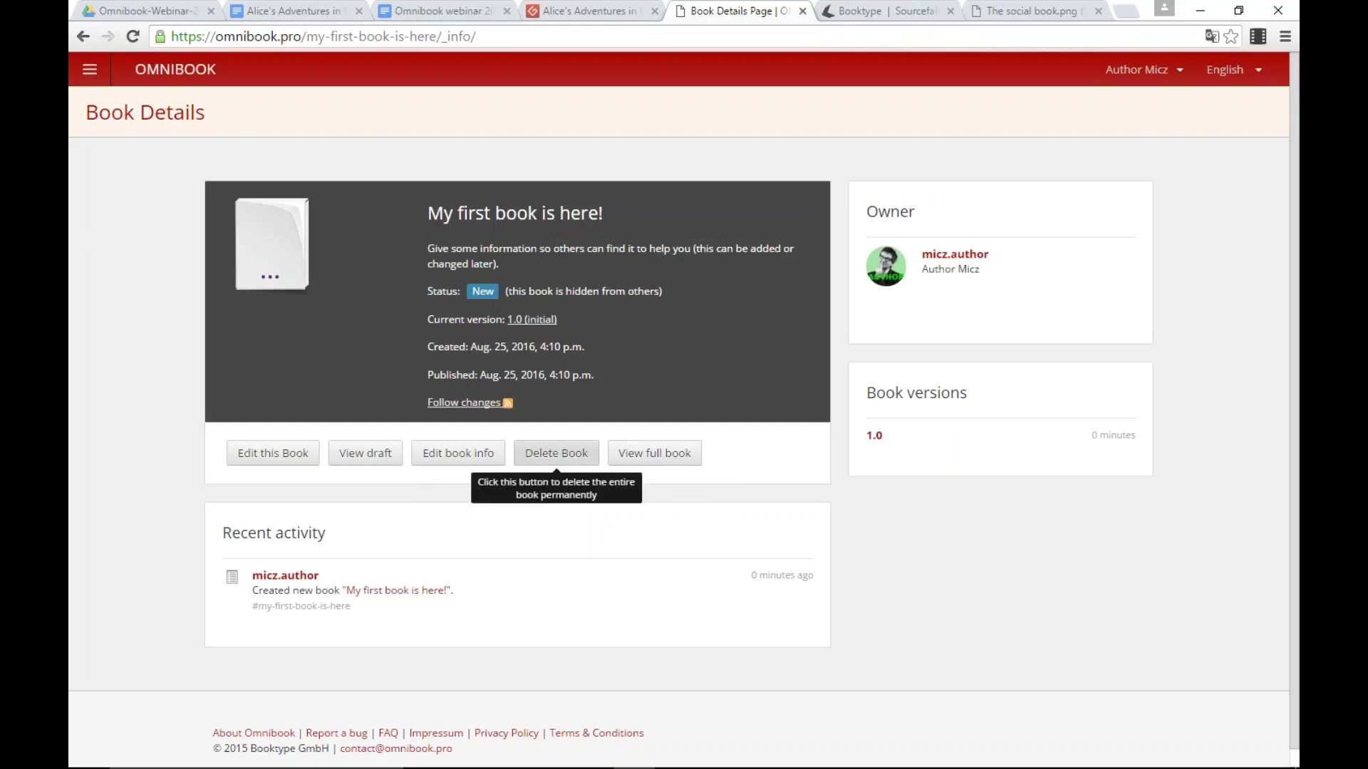
# Step: Delete the book permanently, confirming with its full title "My first book is here!"
pyautogui.click(556, 453)
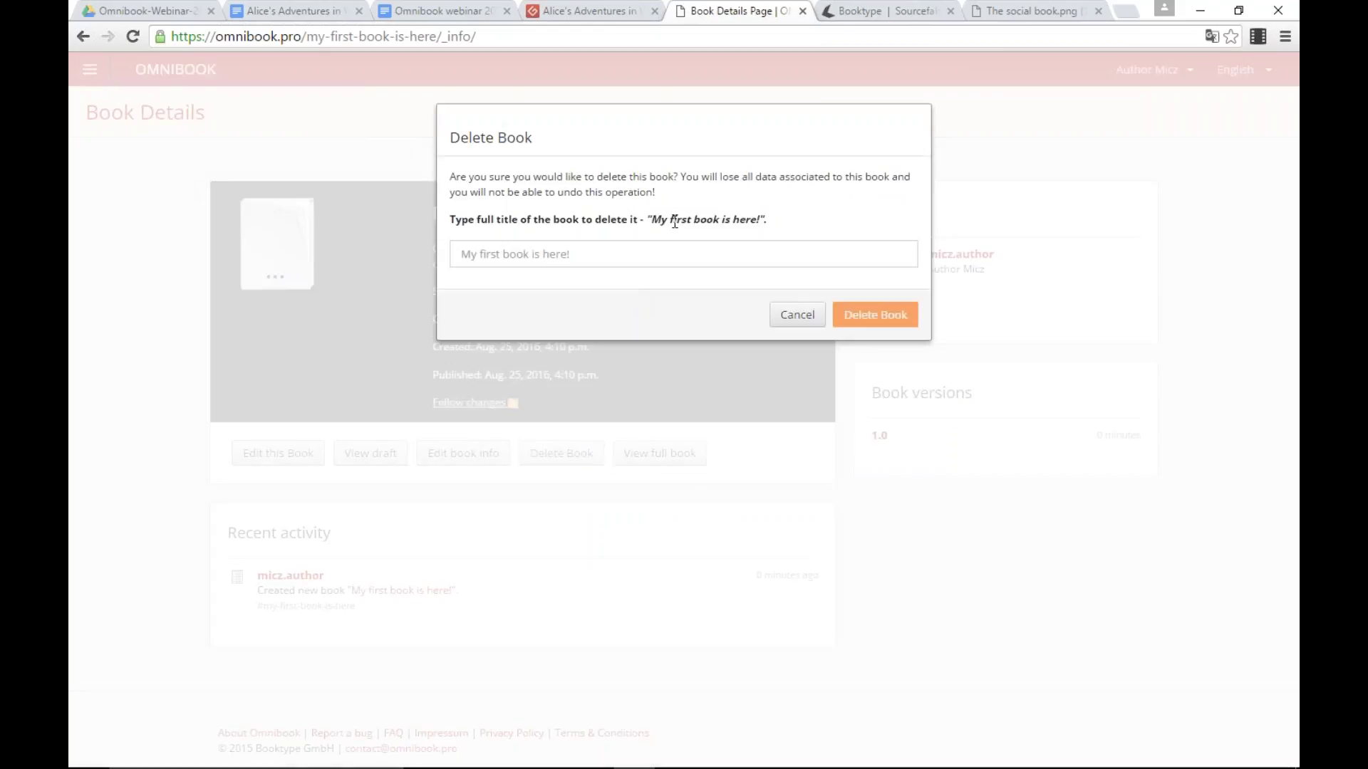
pyautogui.moveTo(651, 220); pyautogui.dragTo(760, 216)
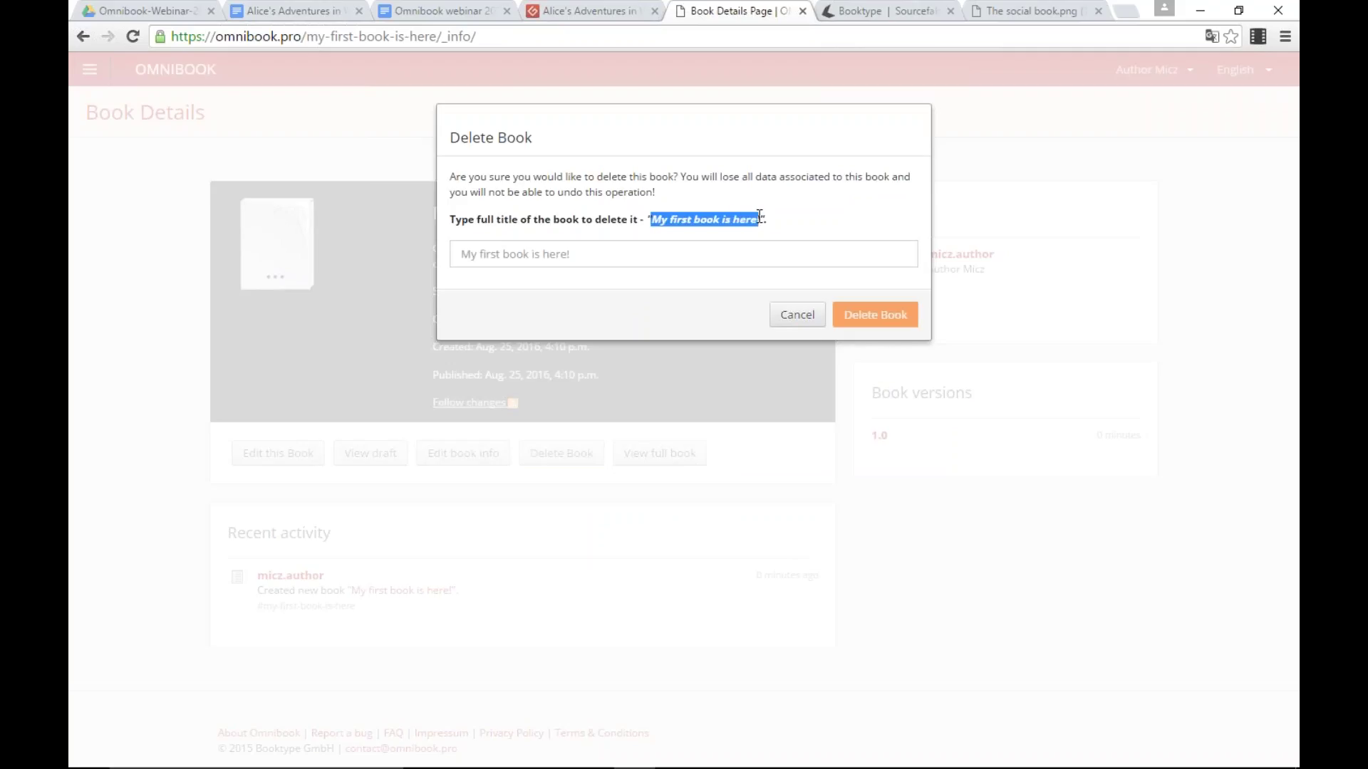
pyautogui.hotkey('ctrl', 'c')
pyautogui.click(727, 254)
pyautogui.hotkey('ctrl', 'v')
pyautogui.click(850, 317)
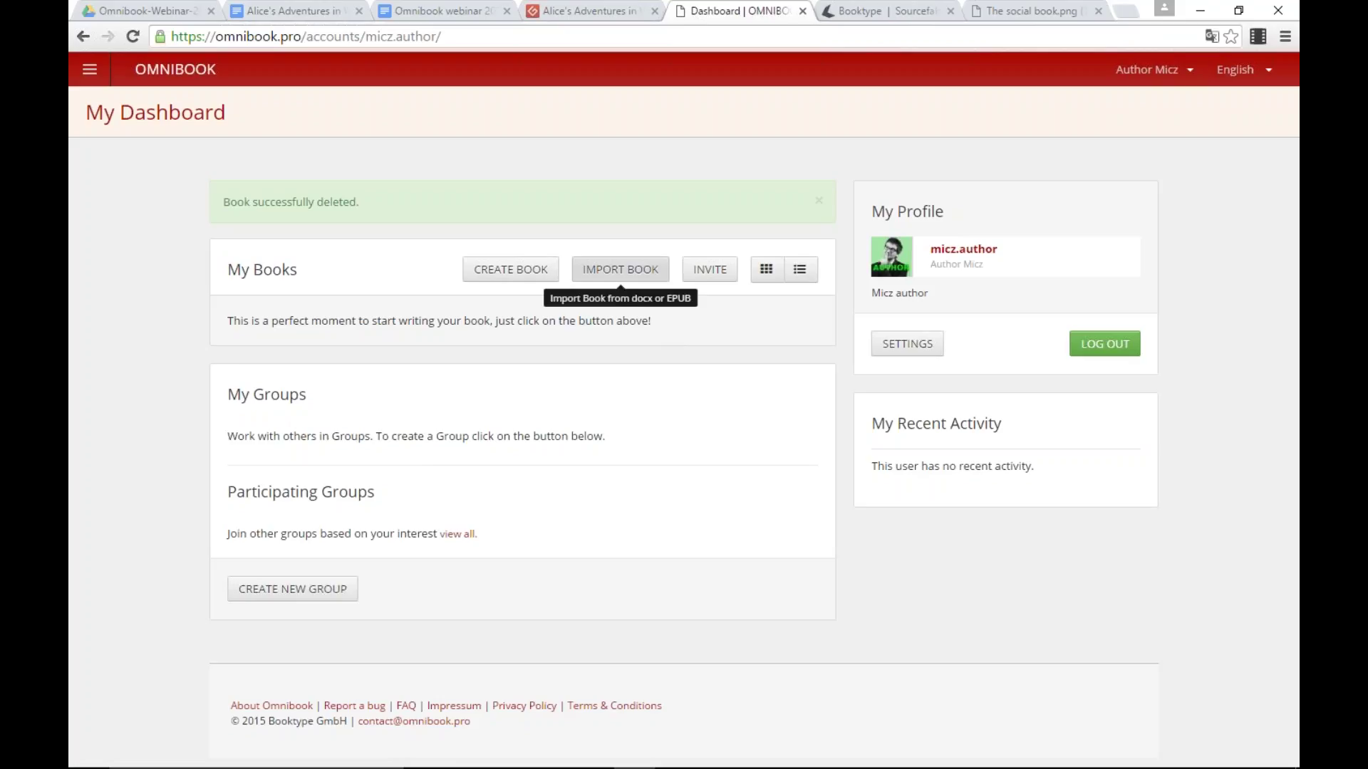
# Step: Dismiss the book deletion notice and switch to the Project Gutenberg page, highlighting the title "Alice's Adventures in Wonderland"
pyautogui.click(820, 204)
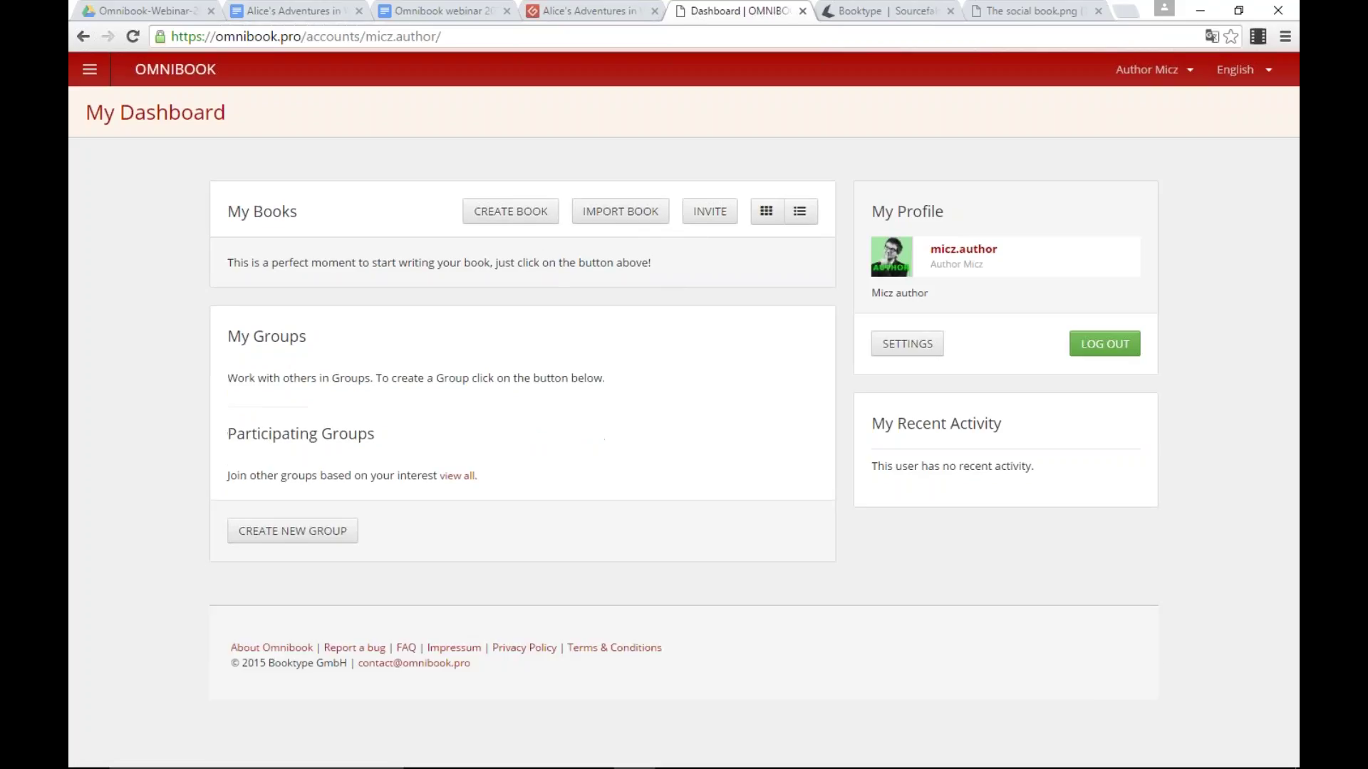
pyautogui.click(615, 9)
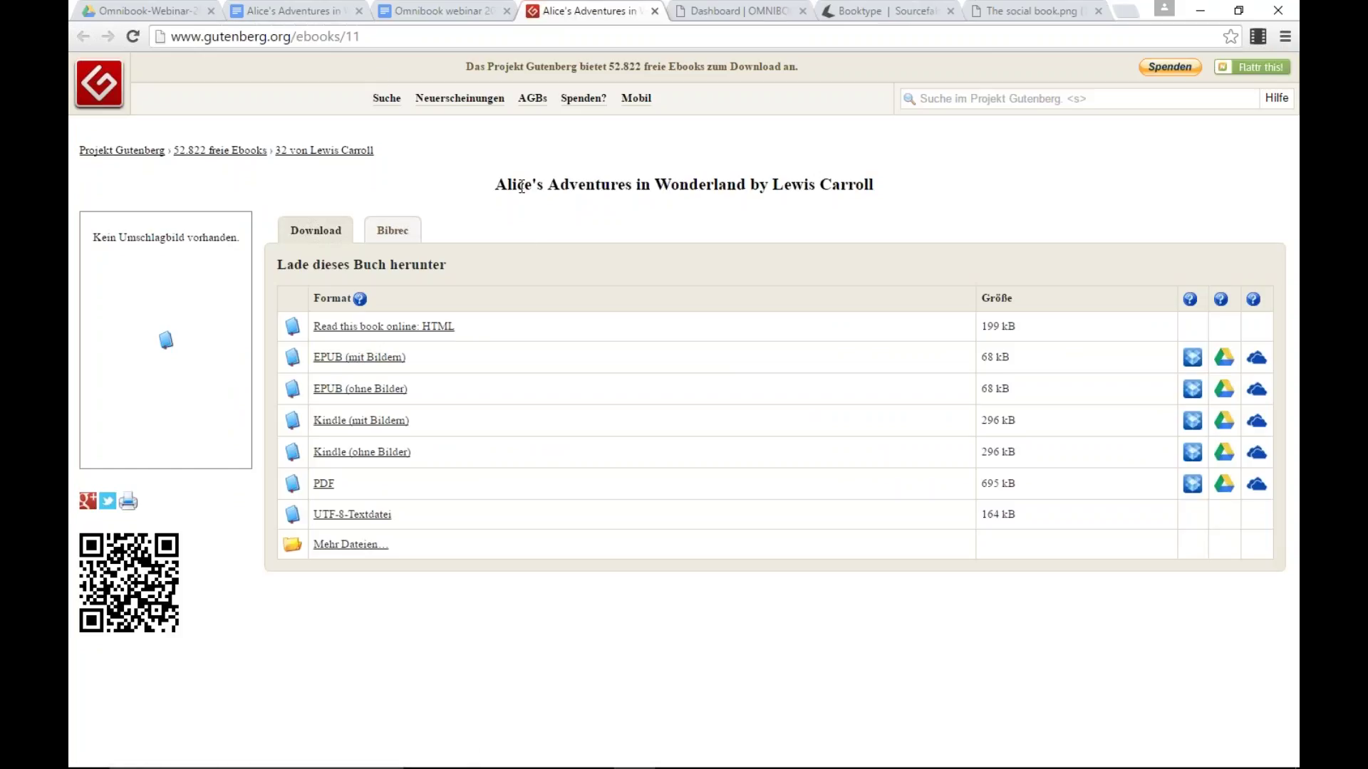
pyautogui.moveTo(521, 187); pyautogui.dragTo(662, 191)
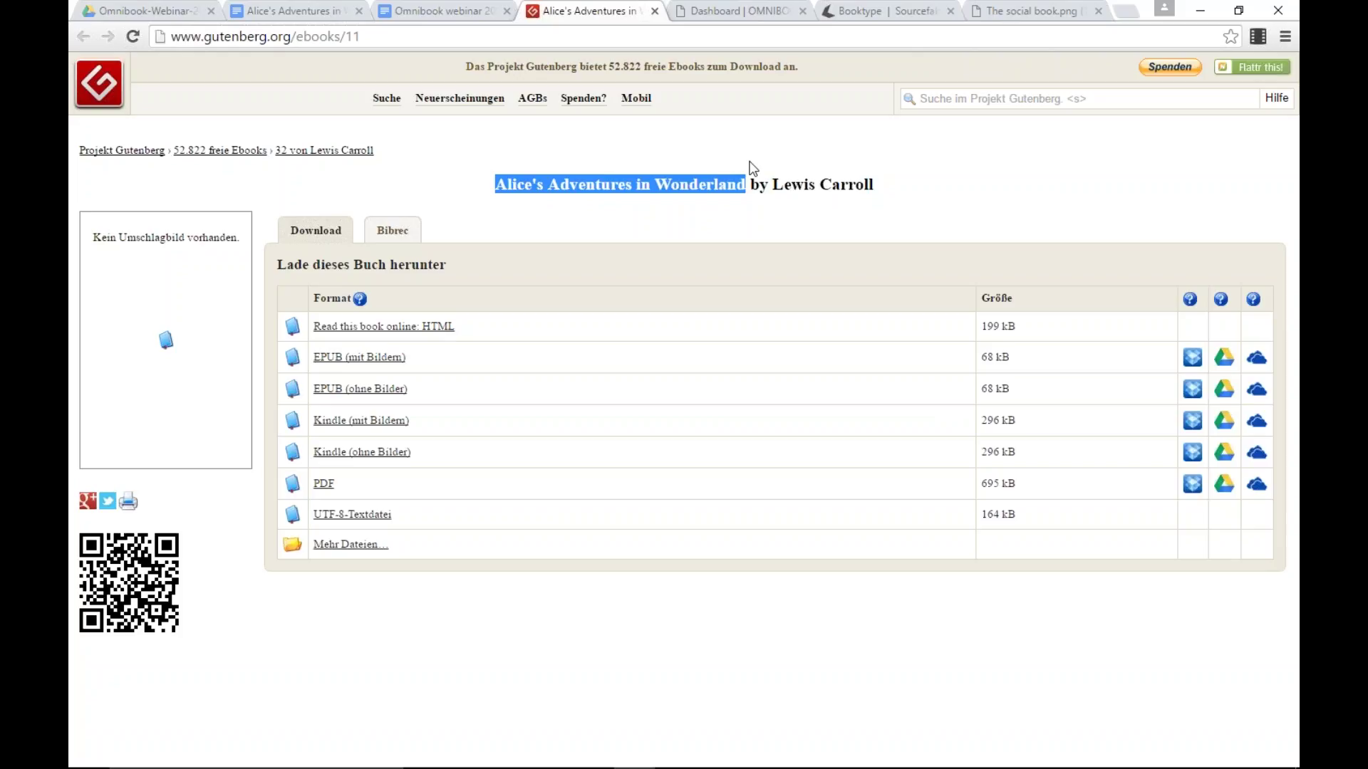
# Step: Switch to File Explorer, look through the book cover images in the Downloads images folder, and return to the Project Gutenberg page
pyautogui.hotkey('alt', 'Tab')
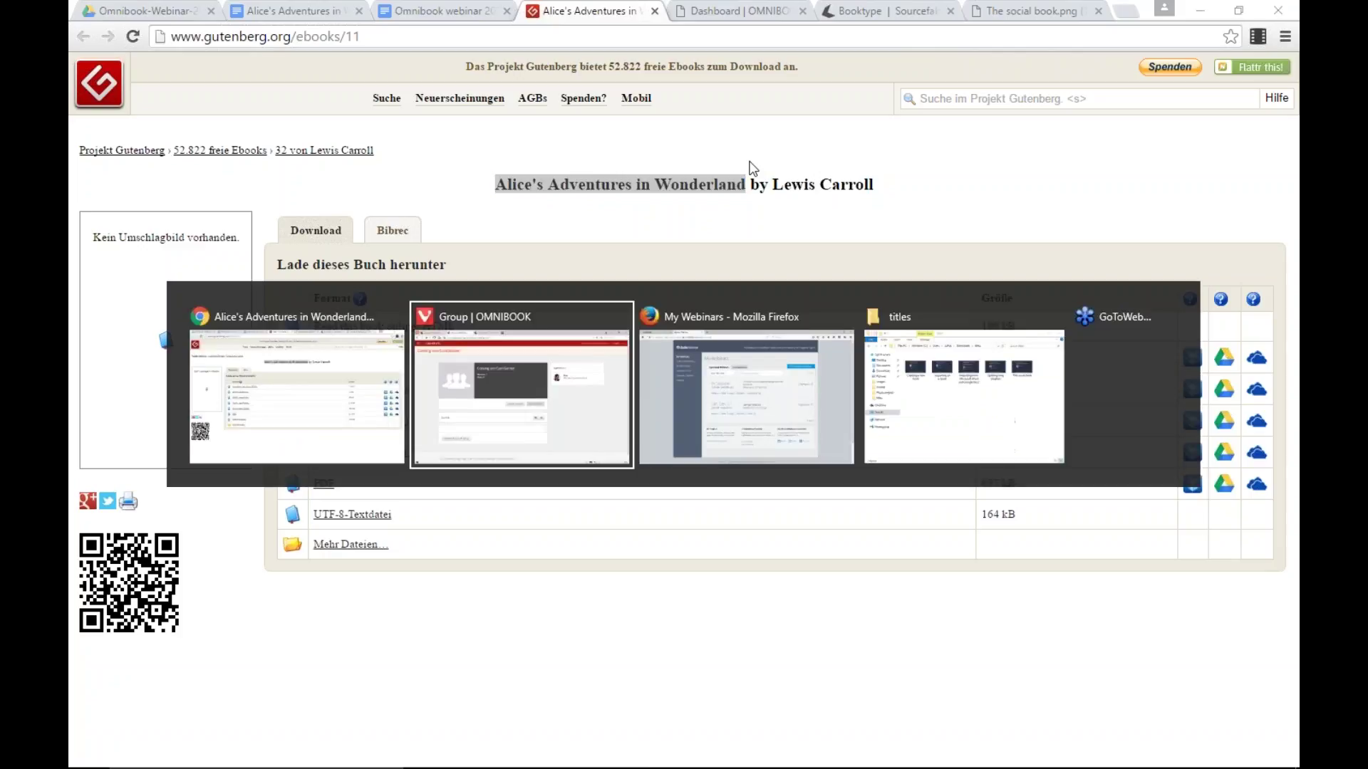
pyautogui.hotkey('alt', 'Tab')
pyautogui.hotkey('alt', 'Tab')
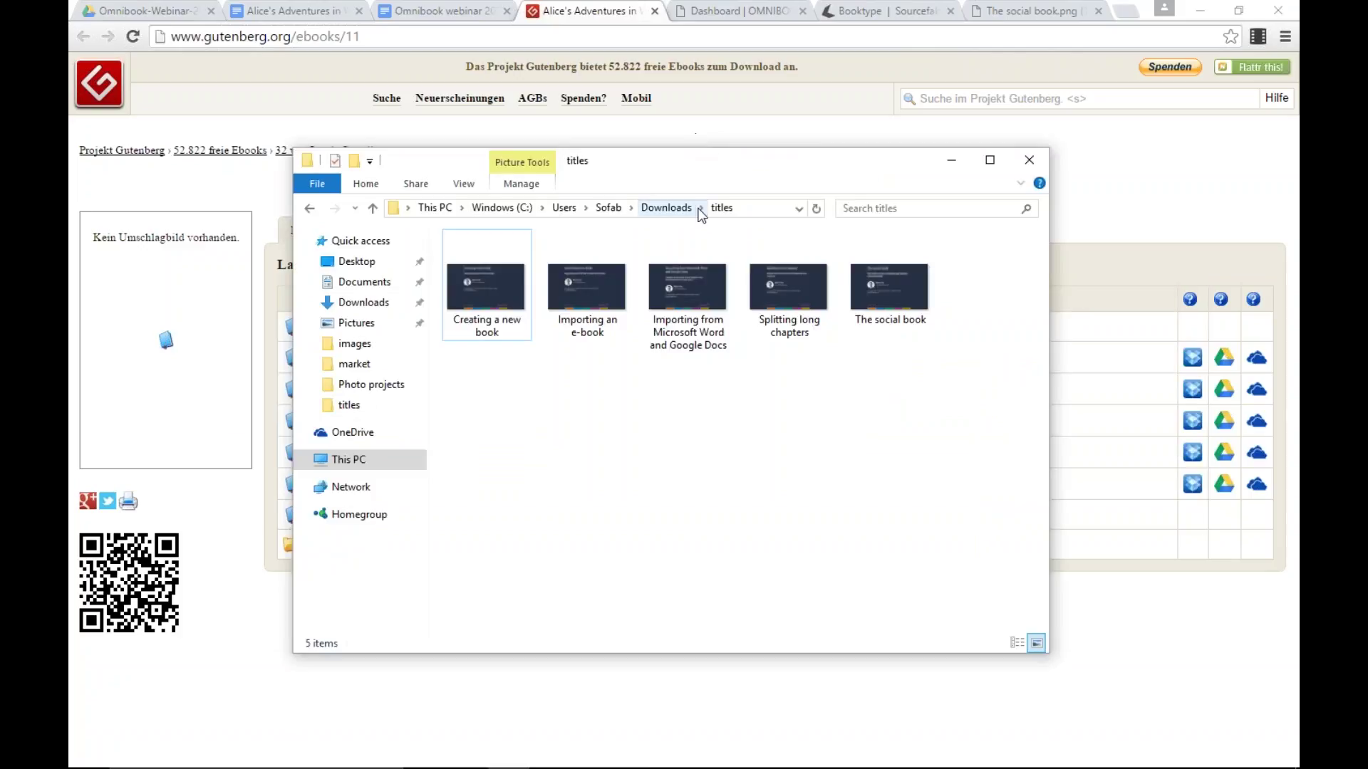
pyautogui.click(700, 209)
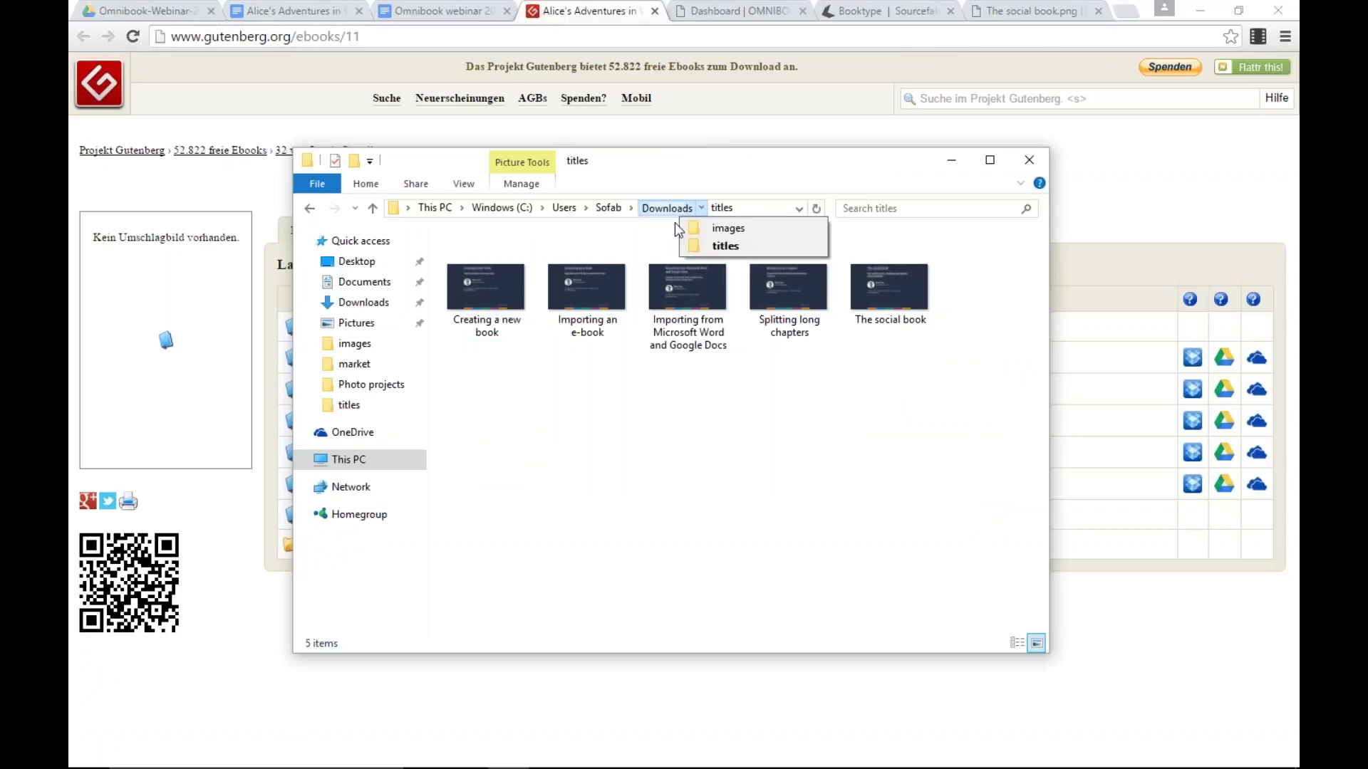
pyautogui.click(712, 232)
pyautogui.doubleClick(870, 263)
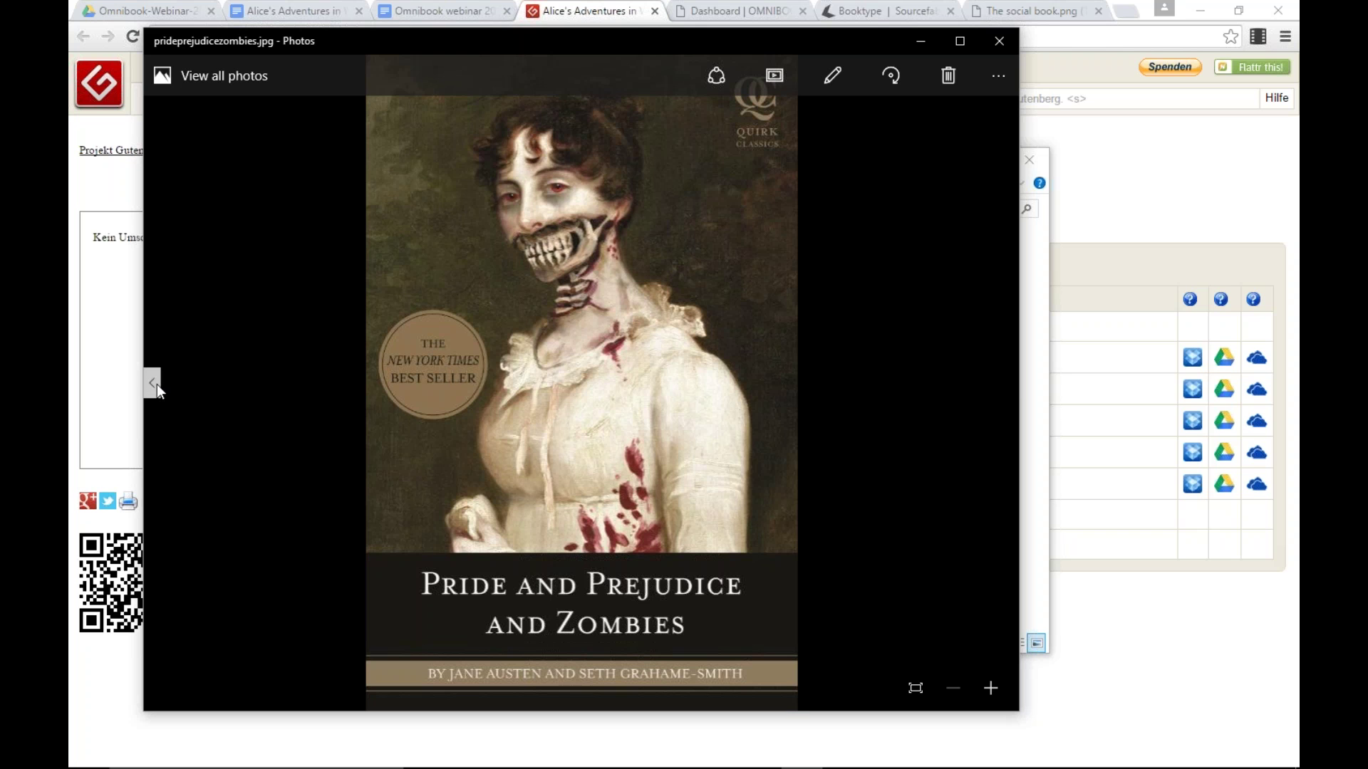
pyautogui.click(157, 384)
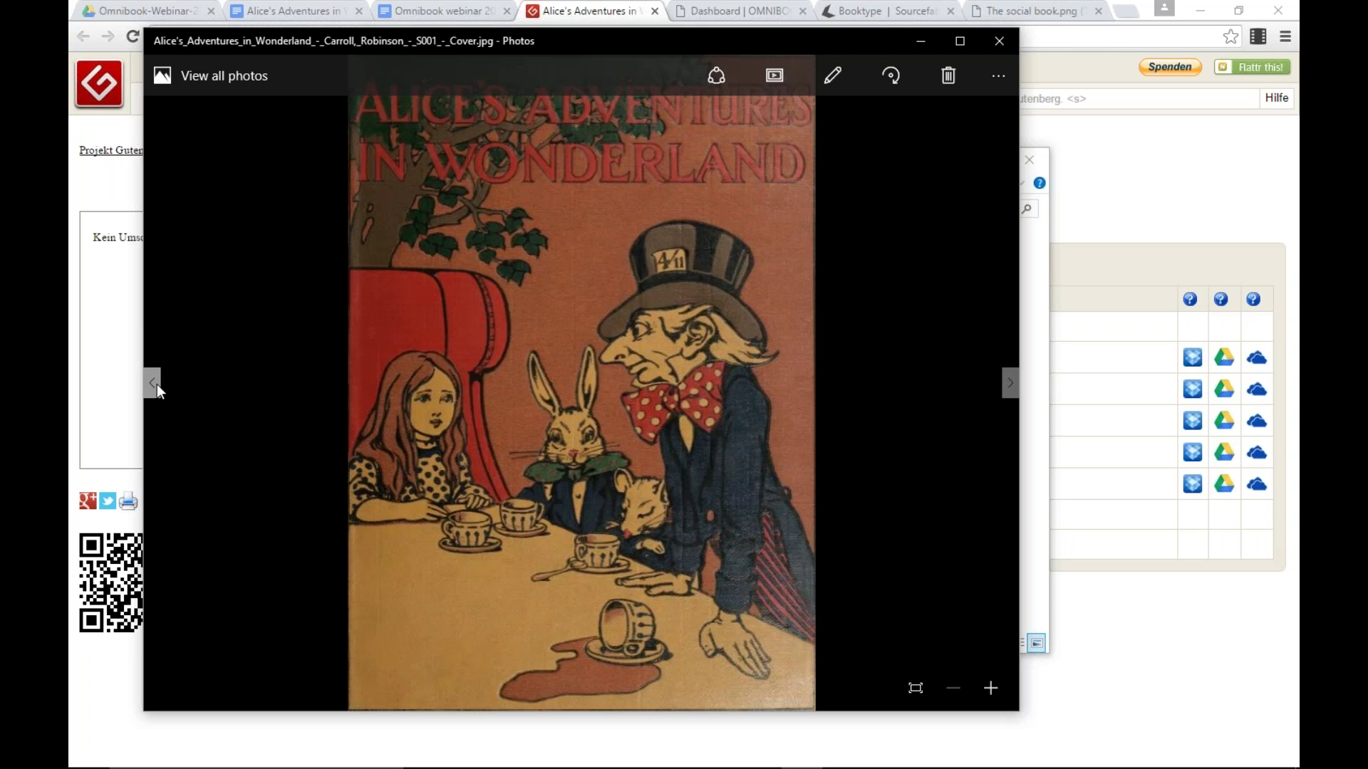
pyautogui.click(157, 385)
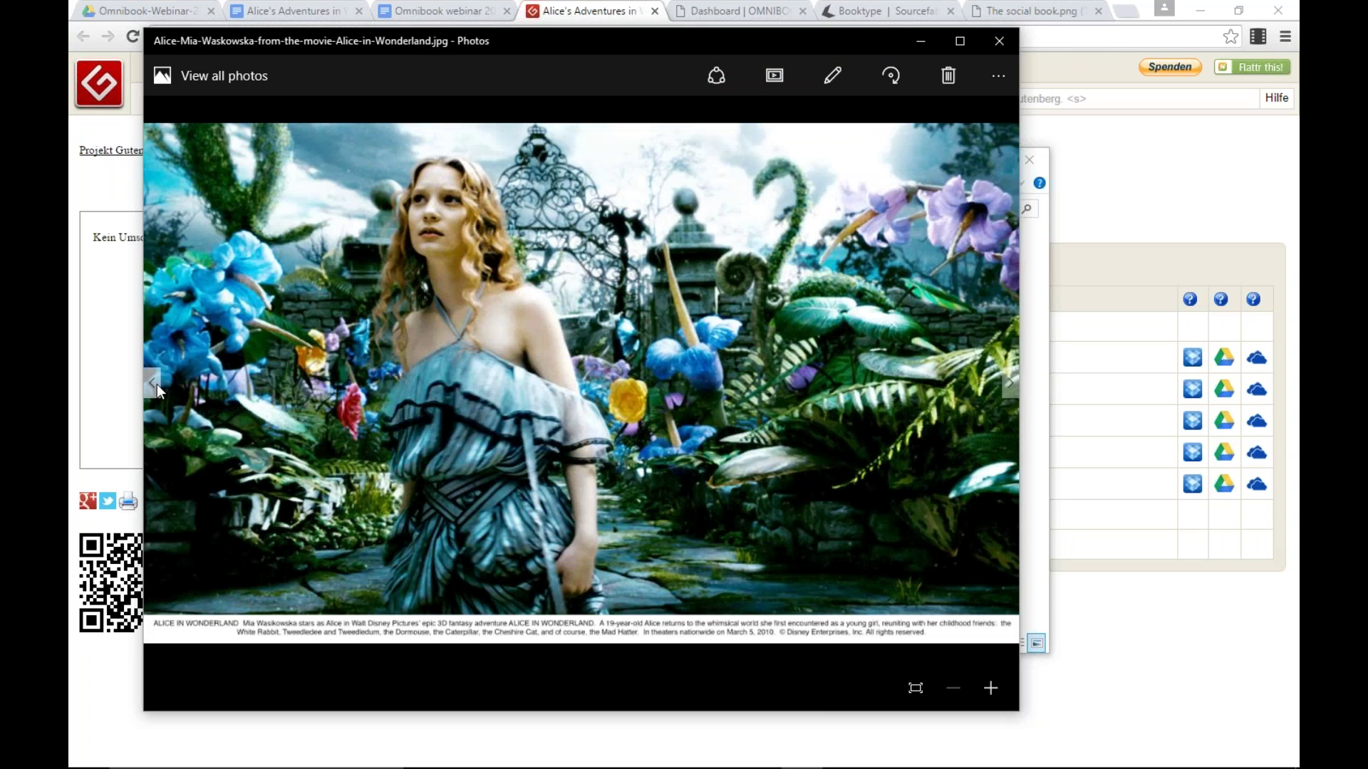
pyautogui.click(157, 384)
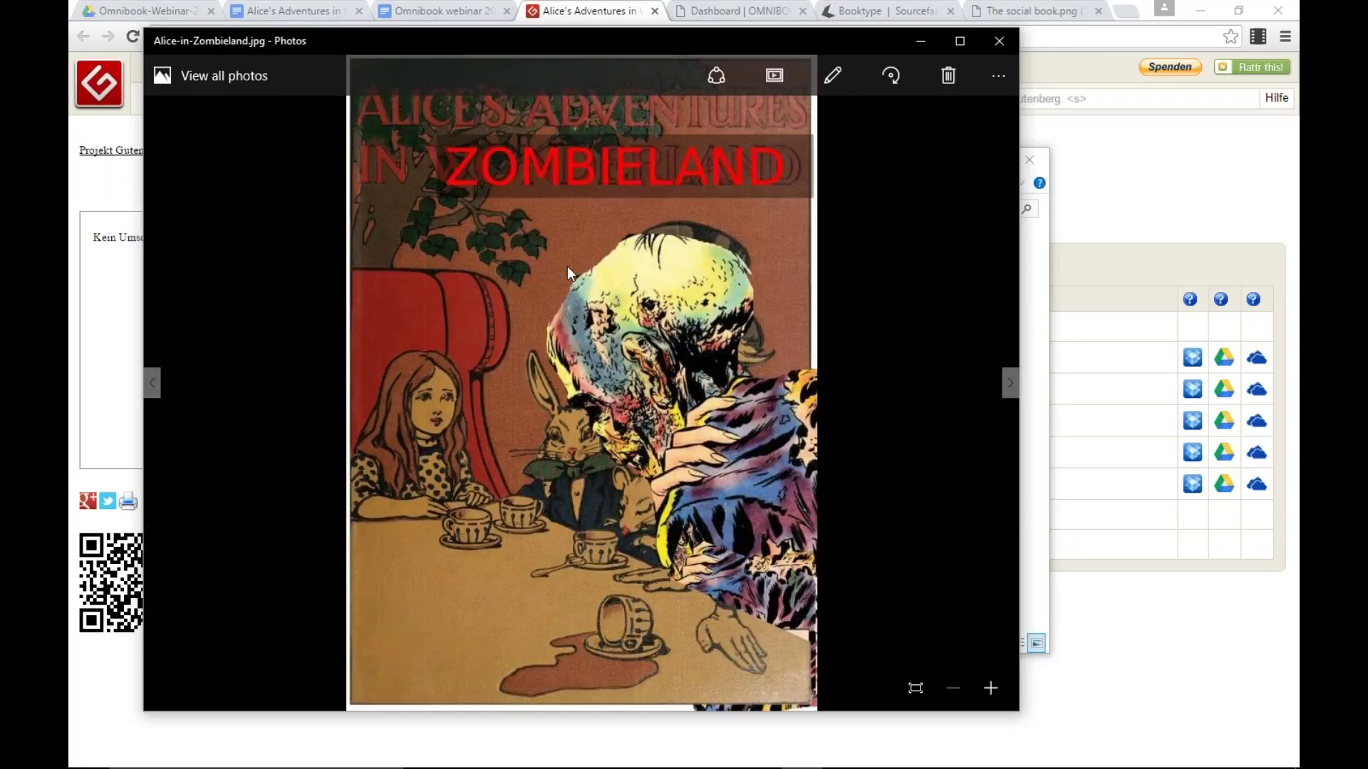
pyautogui.click(1003, 40)
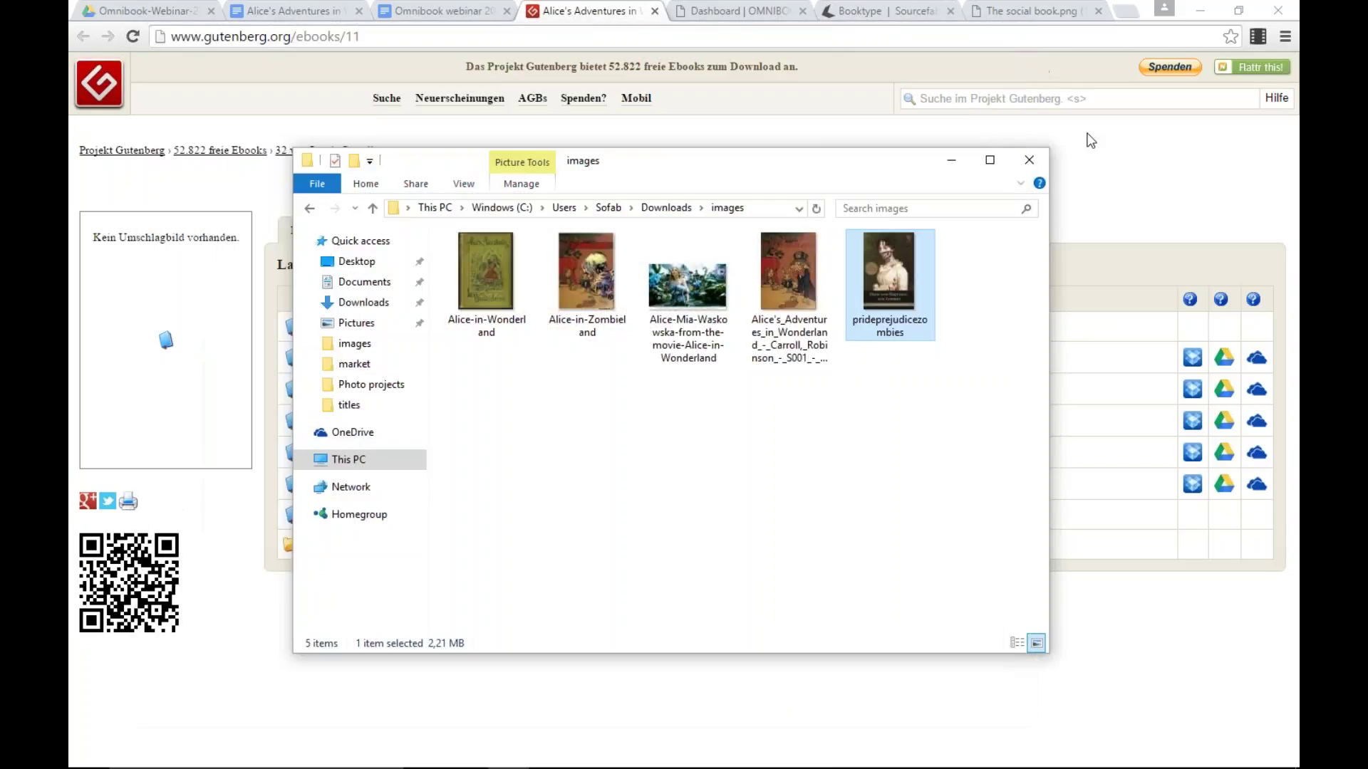
pyautogui.click(1090, 138)
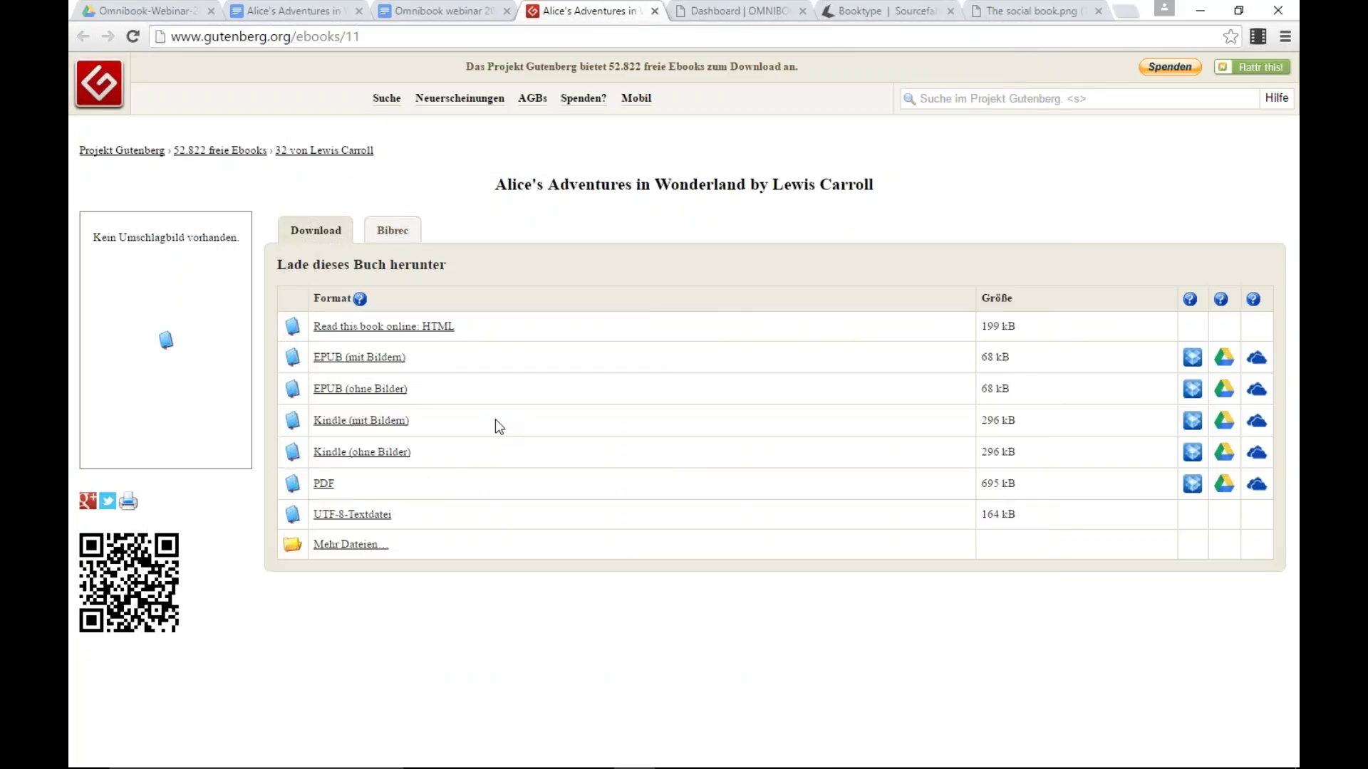
# Step: Download the "EPUB (ohne Bilder)" version of Alice's Adventures in Wonderland and show the downloaded file in its folder
pyautogui.click(376, 393)
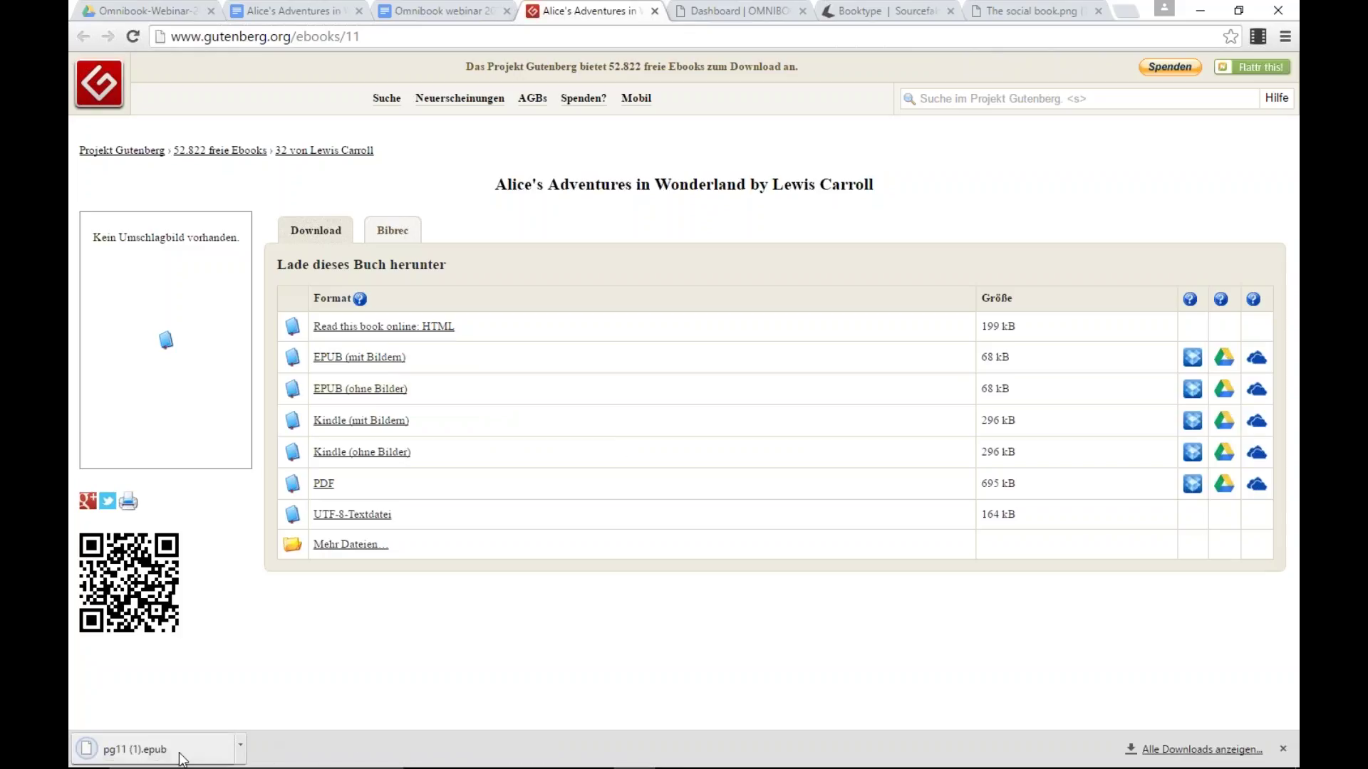
pyautogui.click(240, 754)
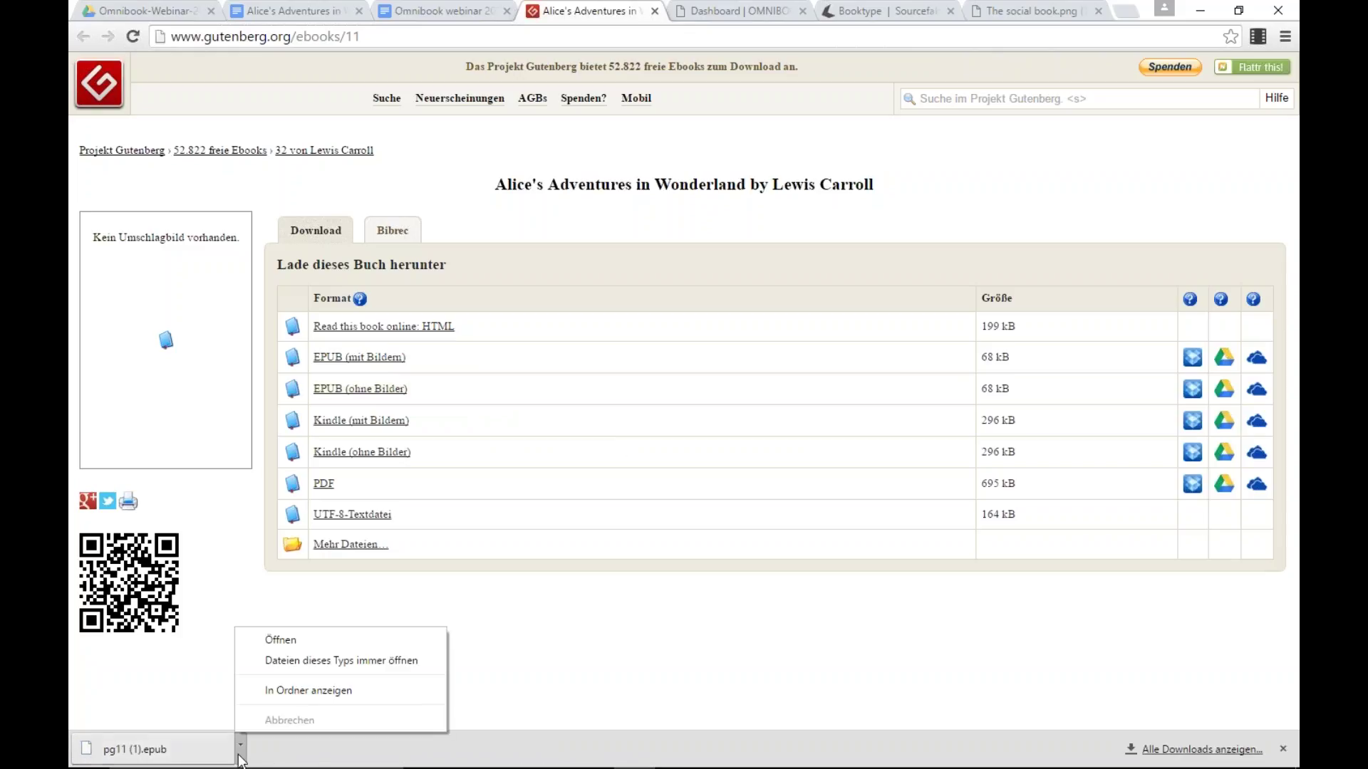
pyautogui.click(294, 689)
# Step: Delete the older file pg11.epub from the Downloads folder and close the folder window
pyautogui.click(426, 321)
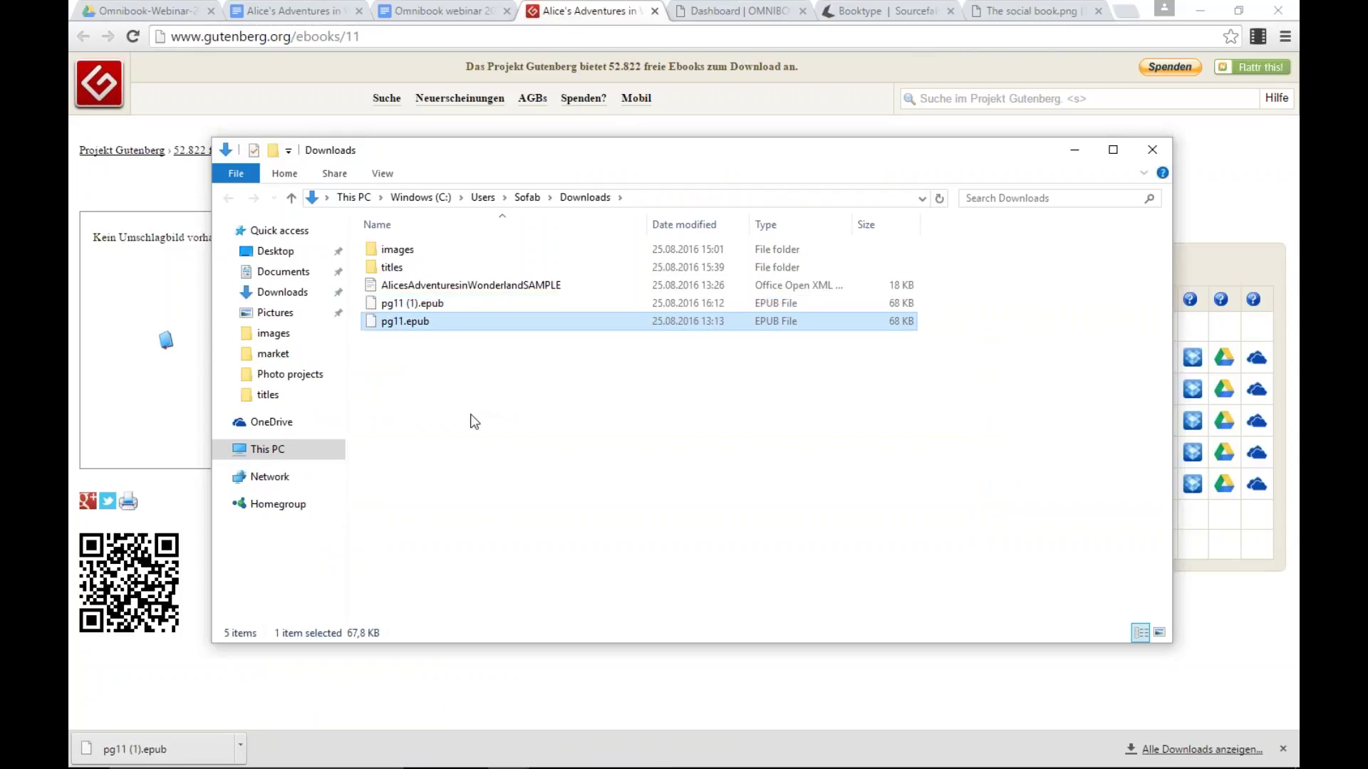
pyautogui.press('Delete')
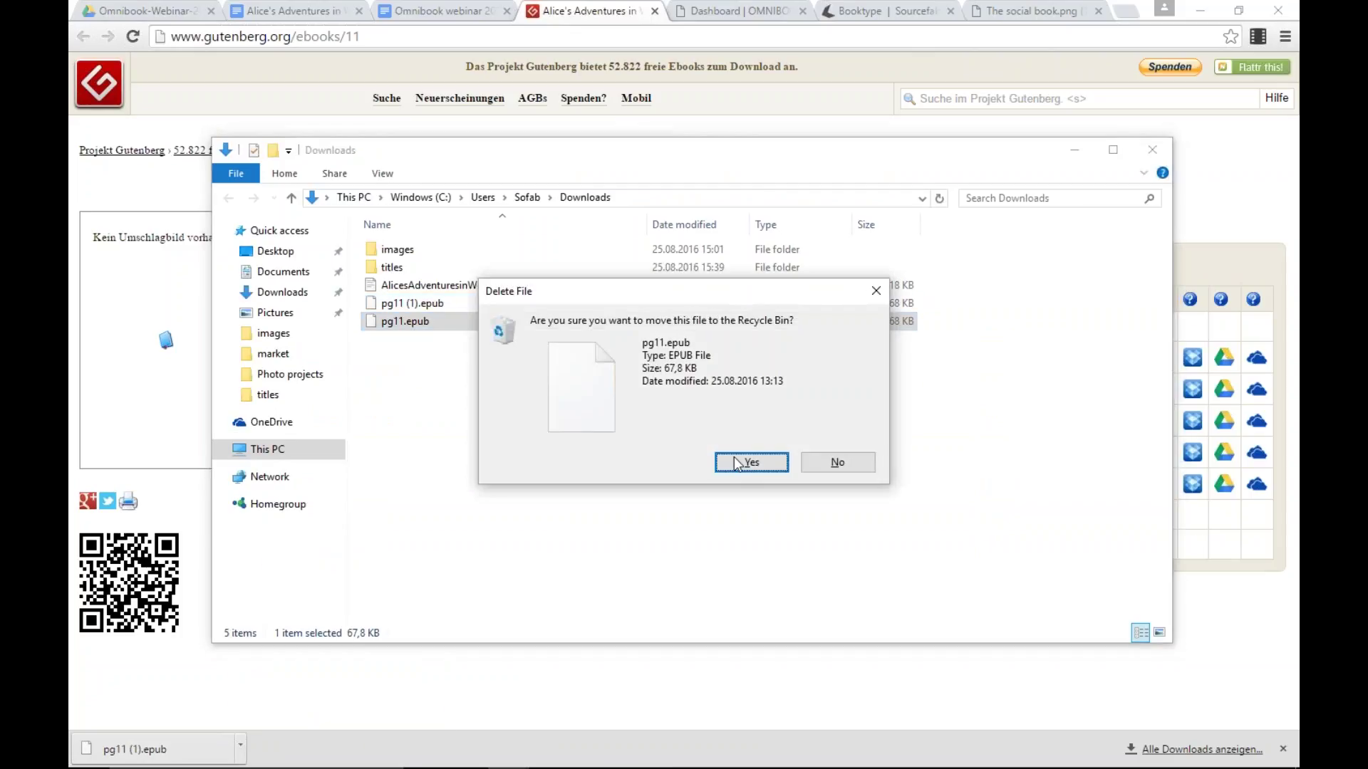
pyautogui.press('Return')
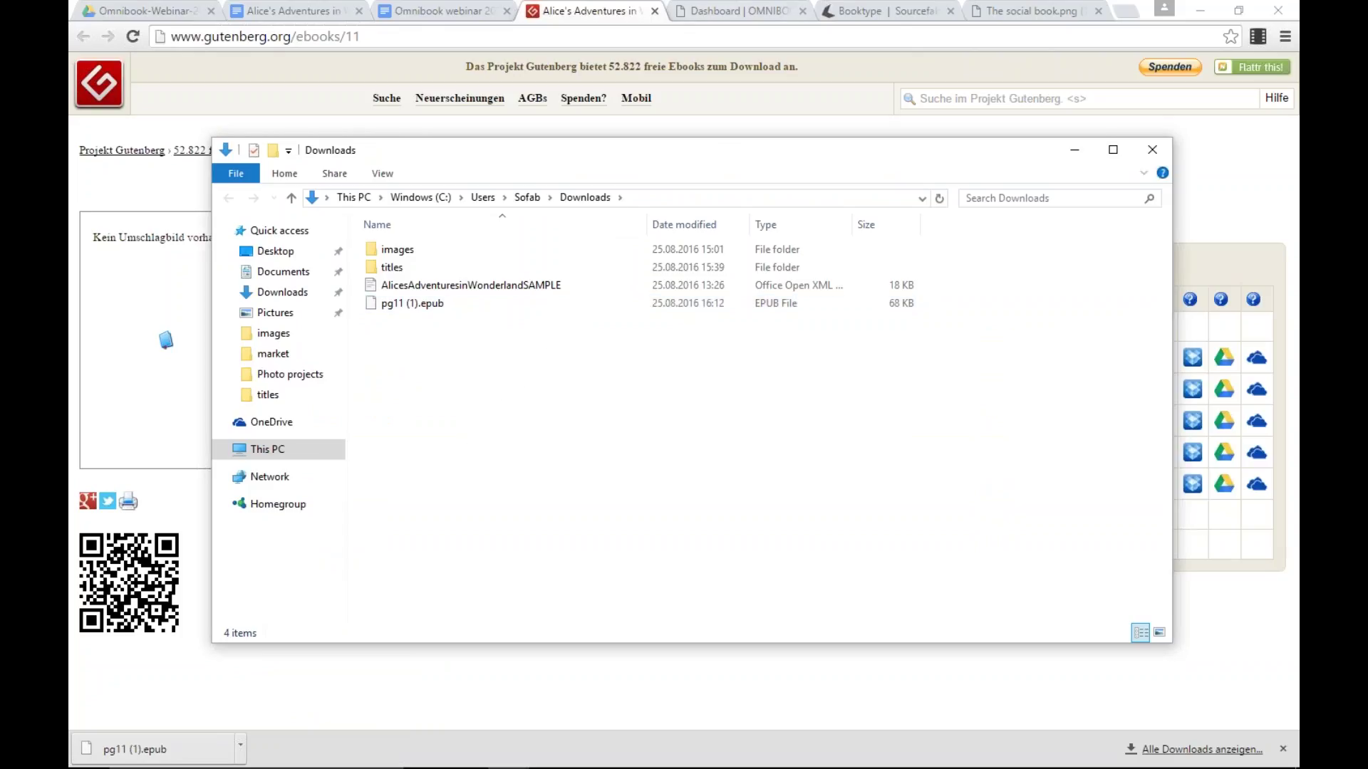
pyautogui.hotkey('alt', 'F4')
# Step: Start a book import from the Omnibook dashboard and select the file "pg11 (1).epub" from Downloads, with all file types shown
pyautogui.click(738, 11)
pyautogui.click(619, 211)
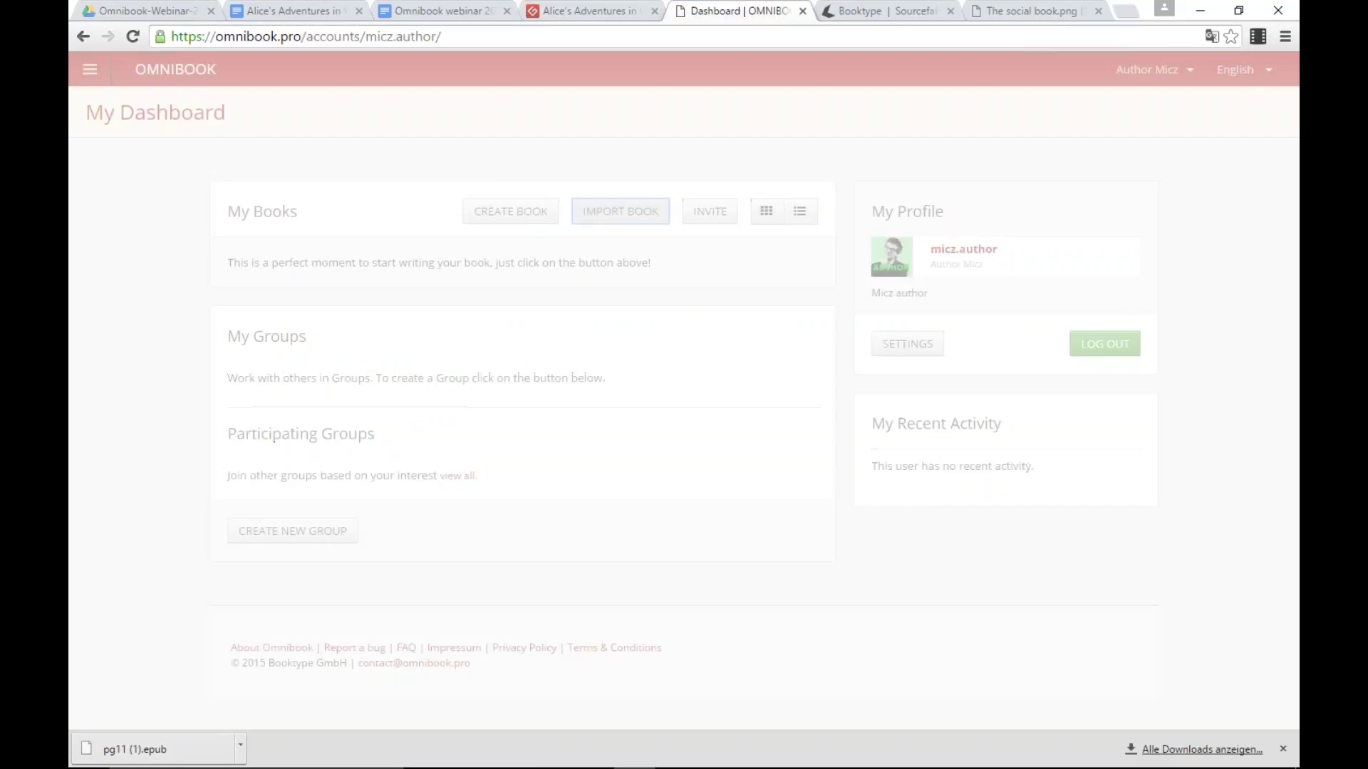
pyautogui.click(678, 360)
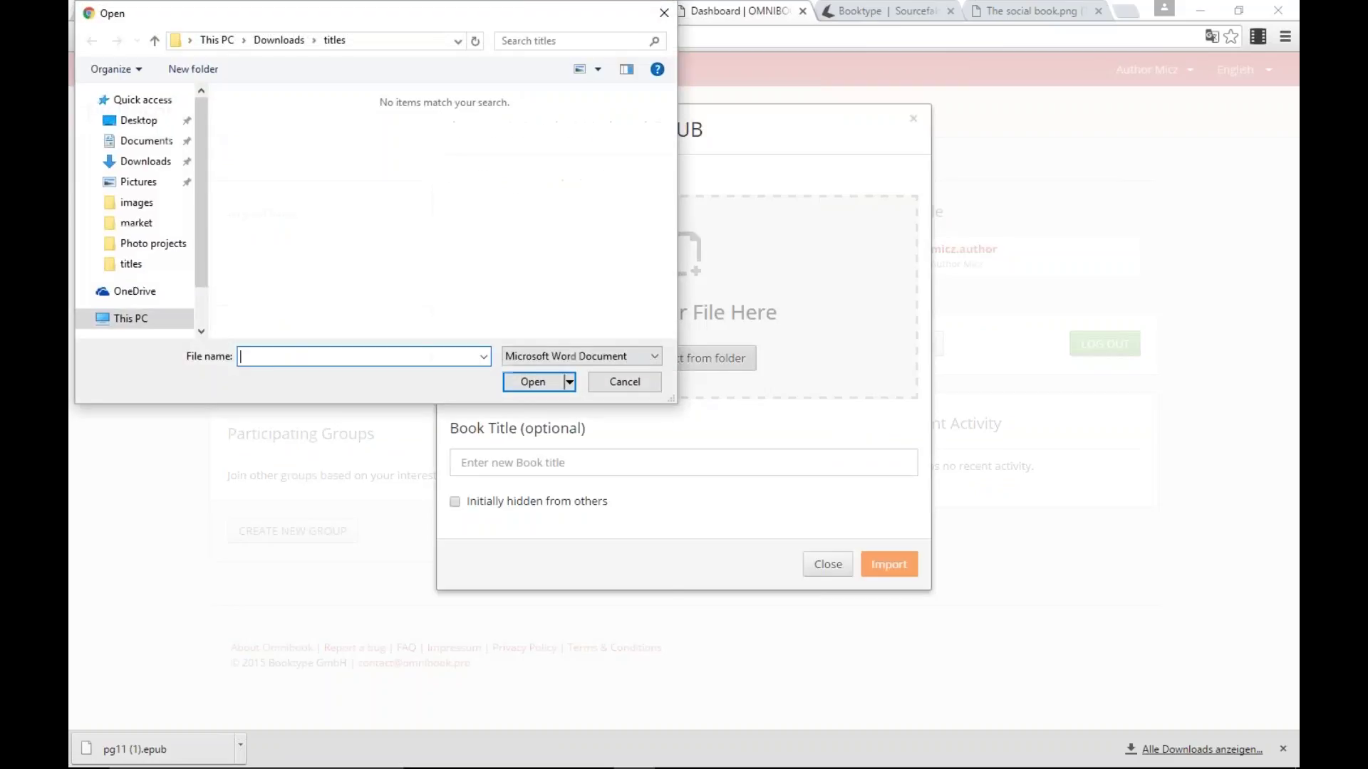
pyautogui.click(280, 39)
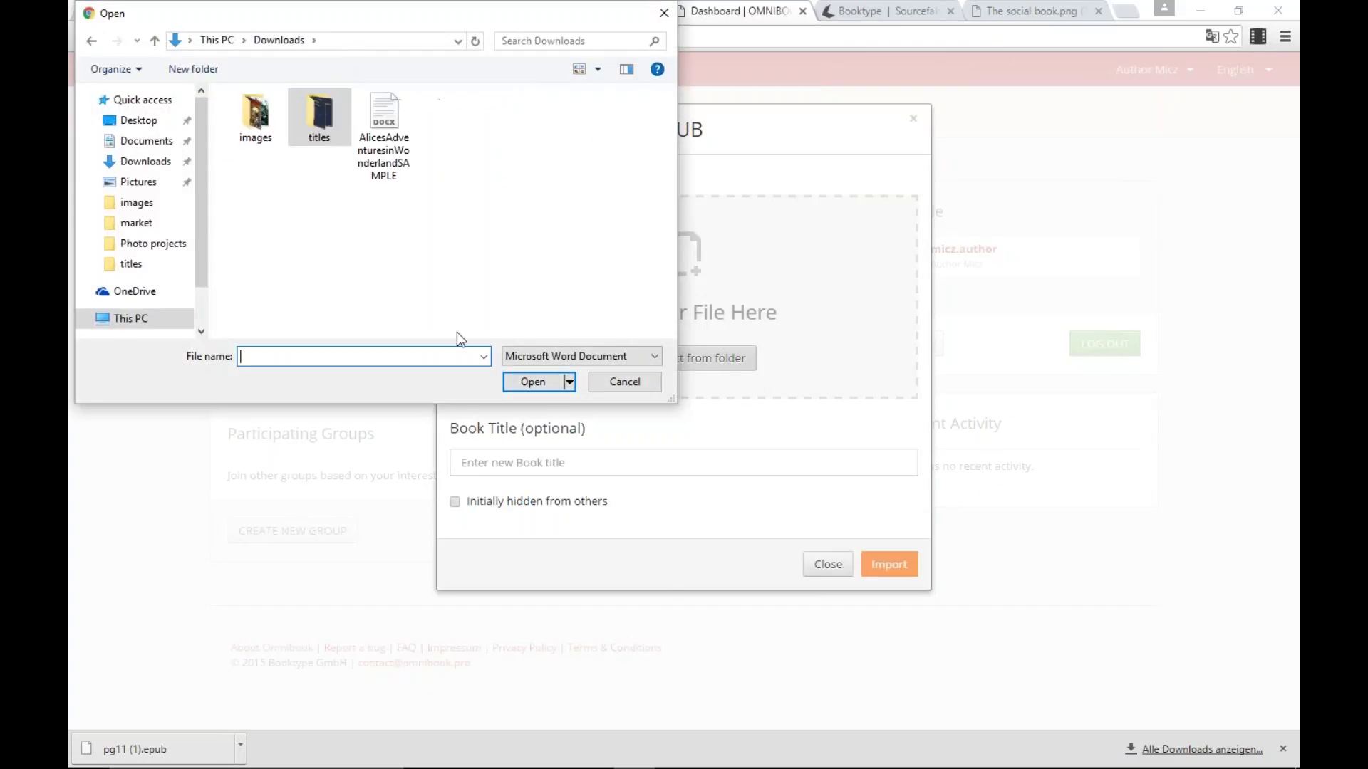
pyautogui.click(622, 356)
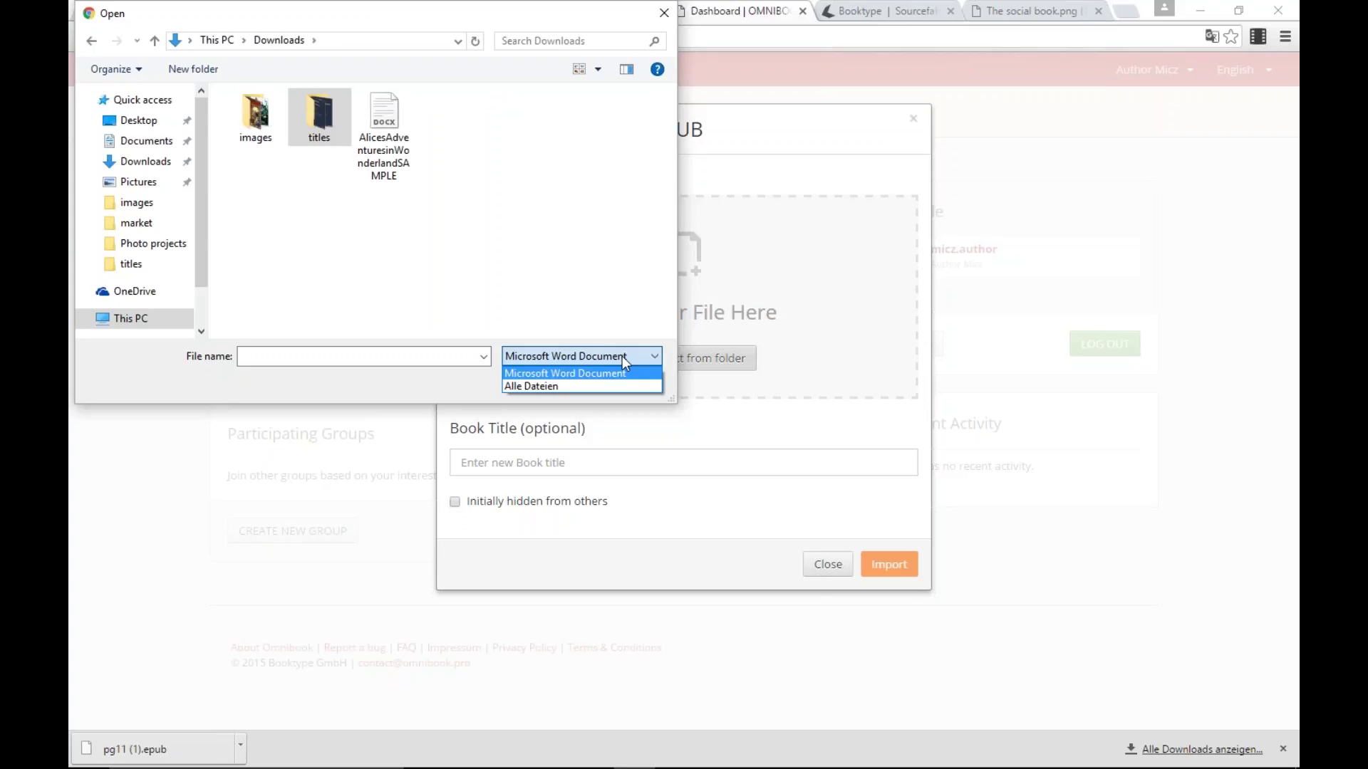
pyautogui.click(592, 383)
pyautogui.click(449, 146)
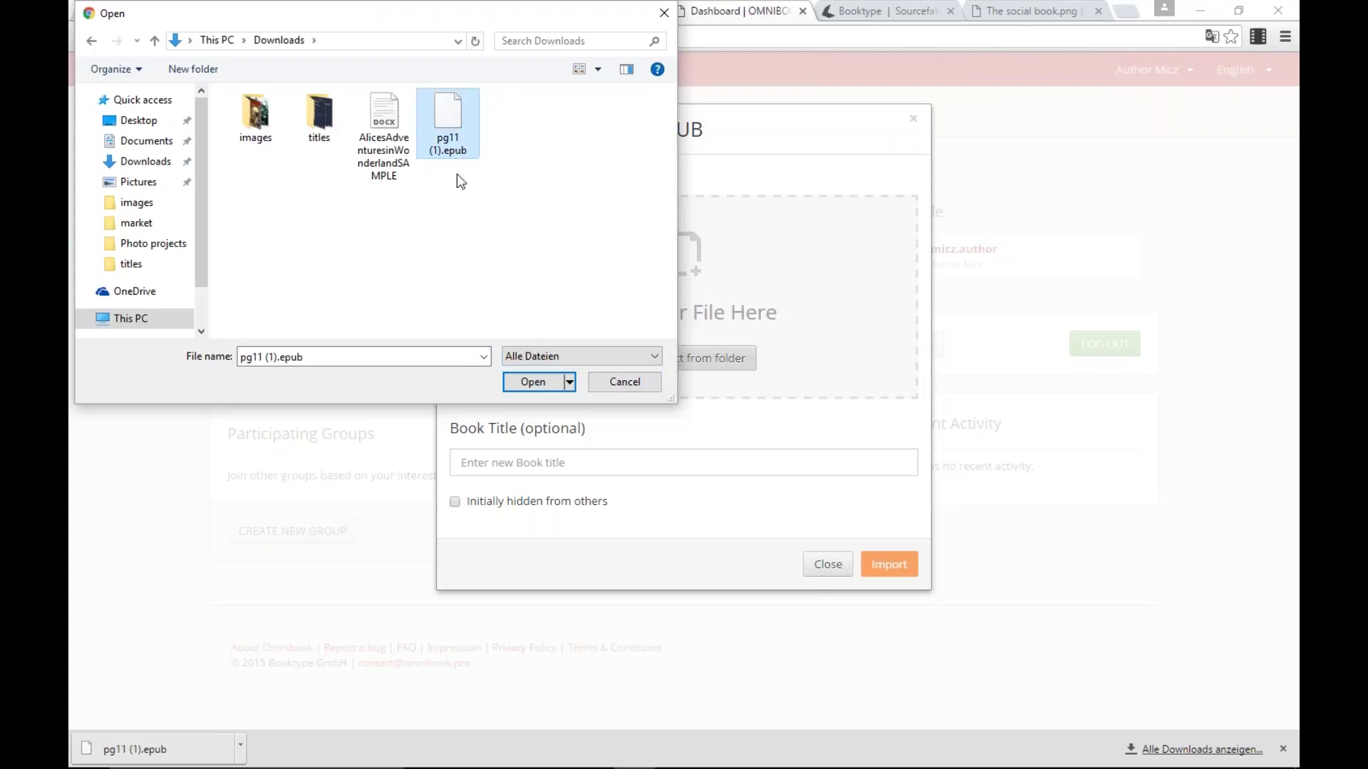
pyautogui.click(539, 381)
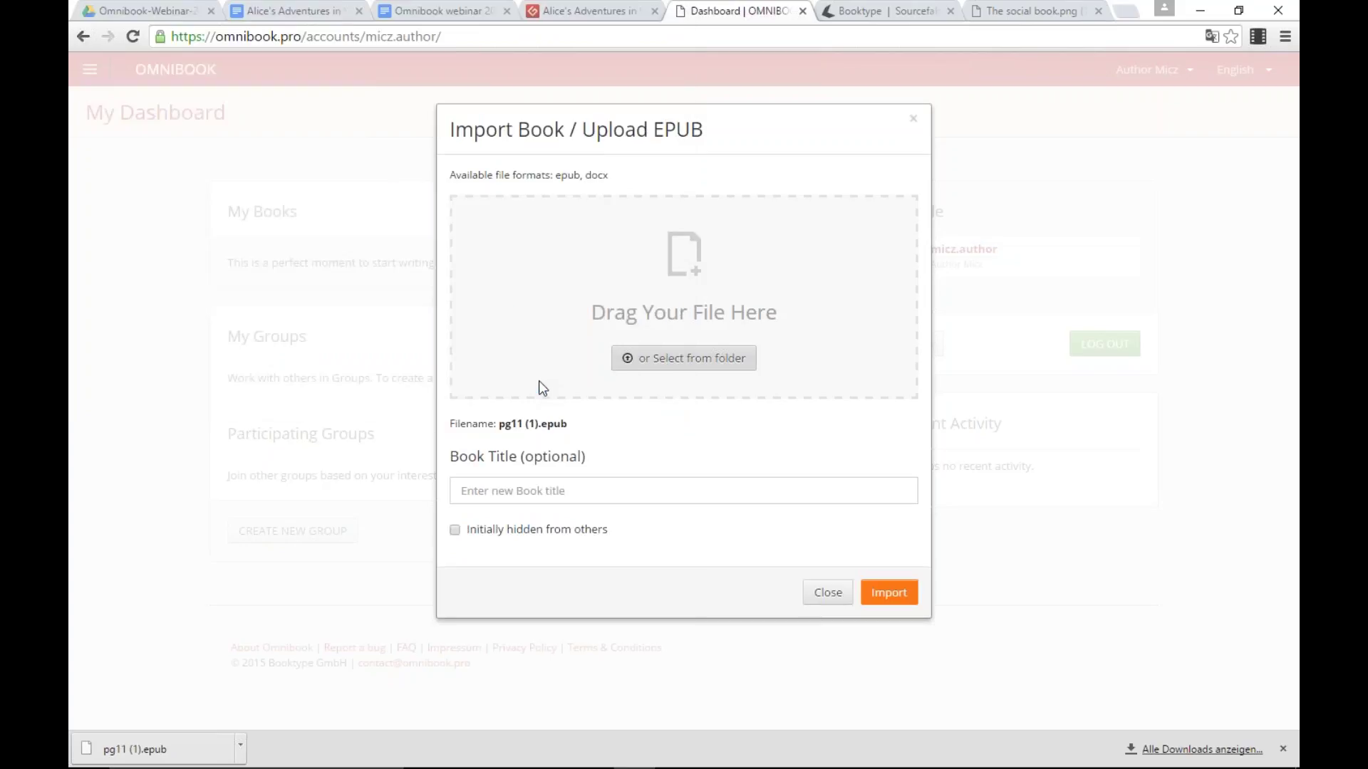
# Step: Title the book "Alice's Adventure in Zombieland", make it initially hidden from others and import it
pyautogui.click(545, 493)
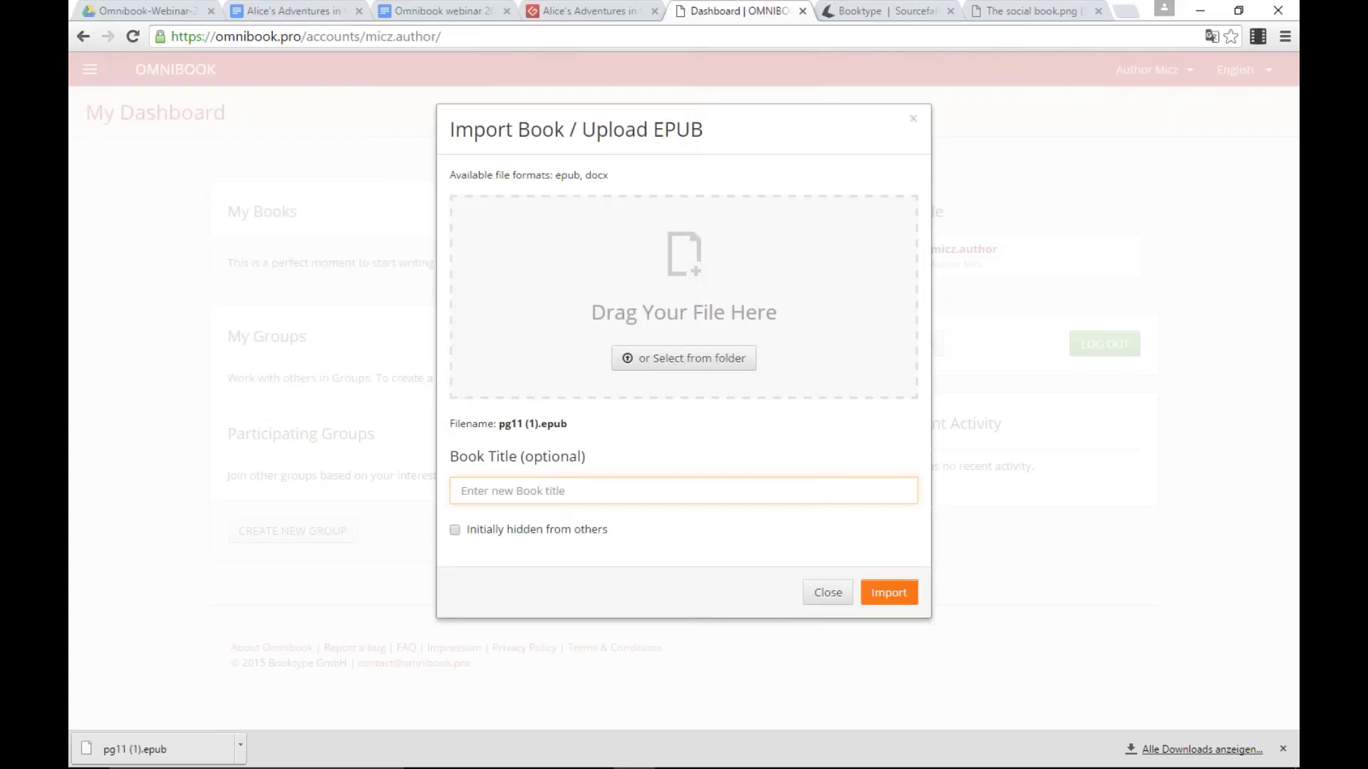
pyautogui.write('My first book is here!')
pyautogui.moveTo(584, 496); pyautogui.dragTo(429, 457)
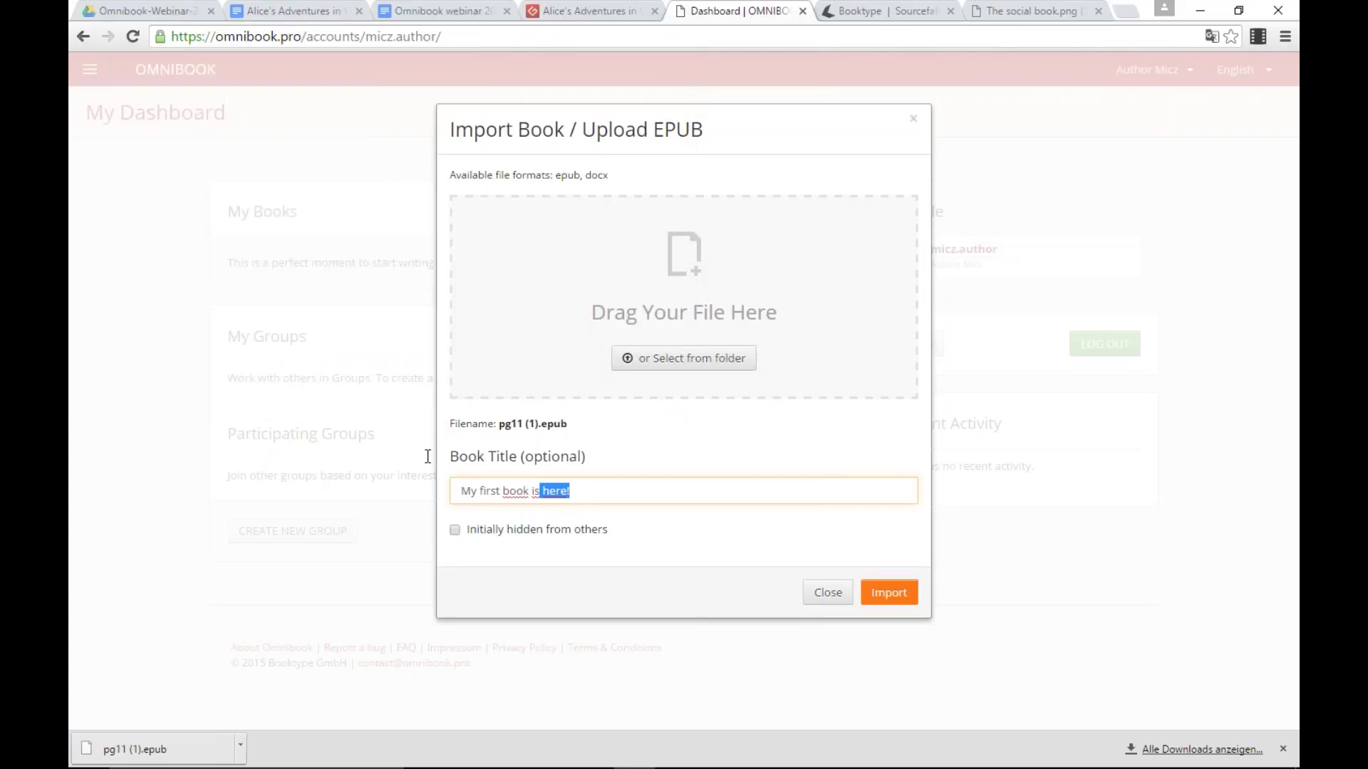
pyautogui.write('Alice')
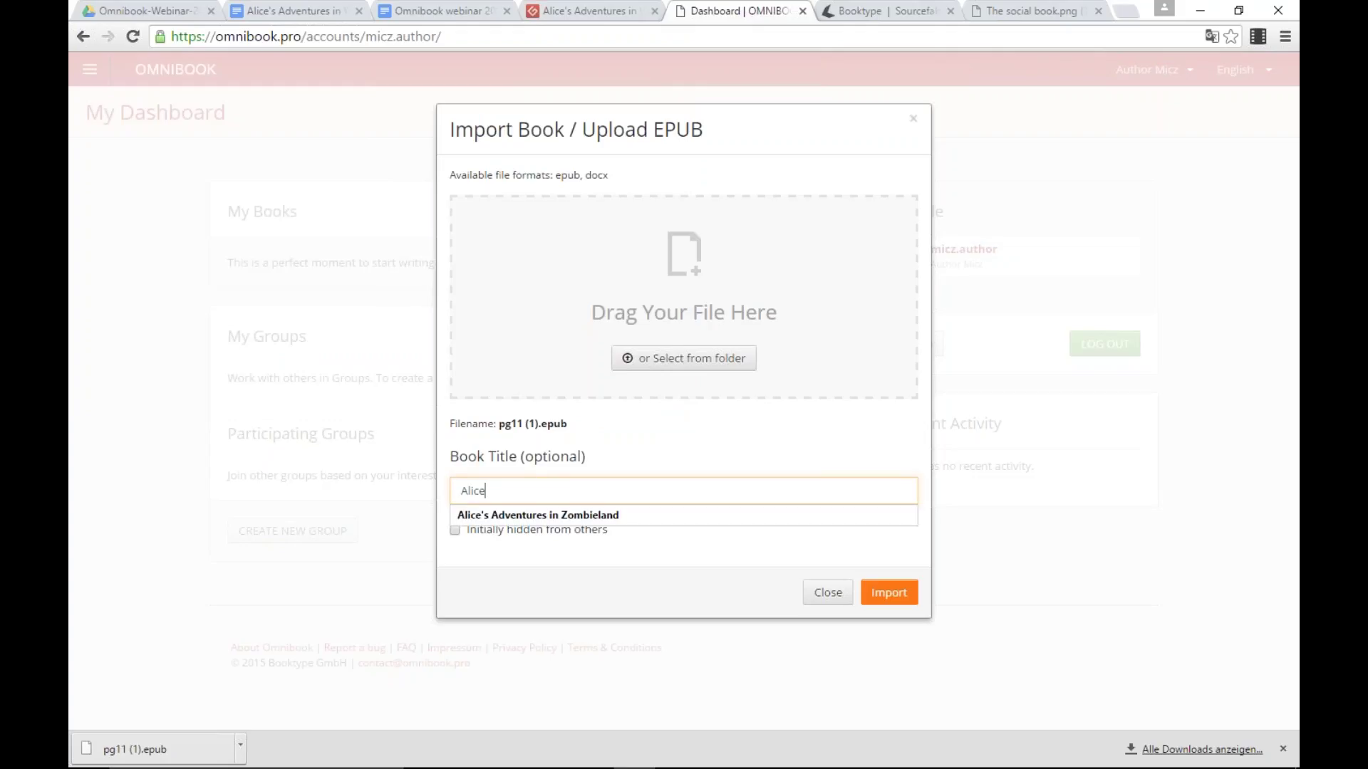
pyautogui.write("'s Adventure in Zombieland")
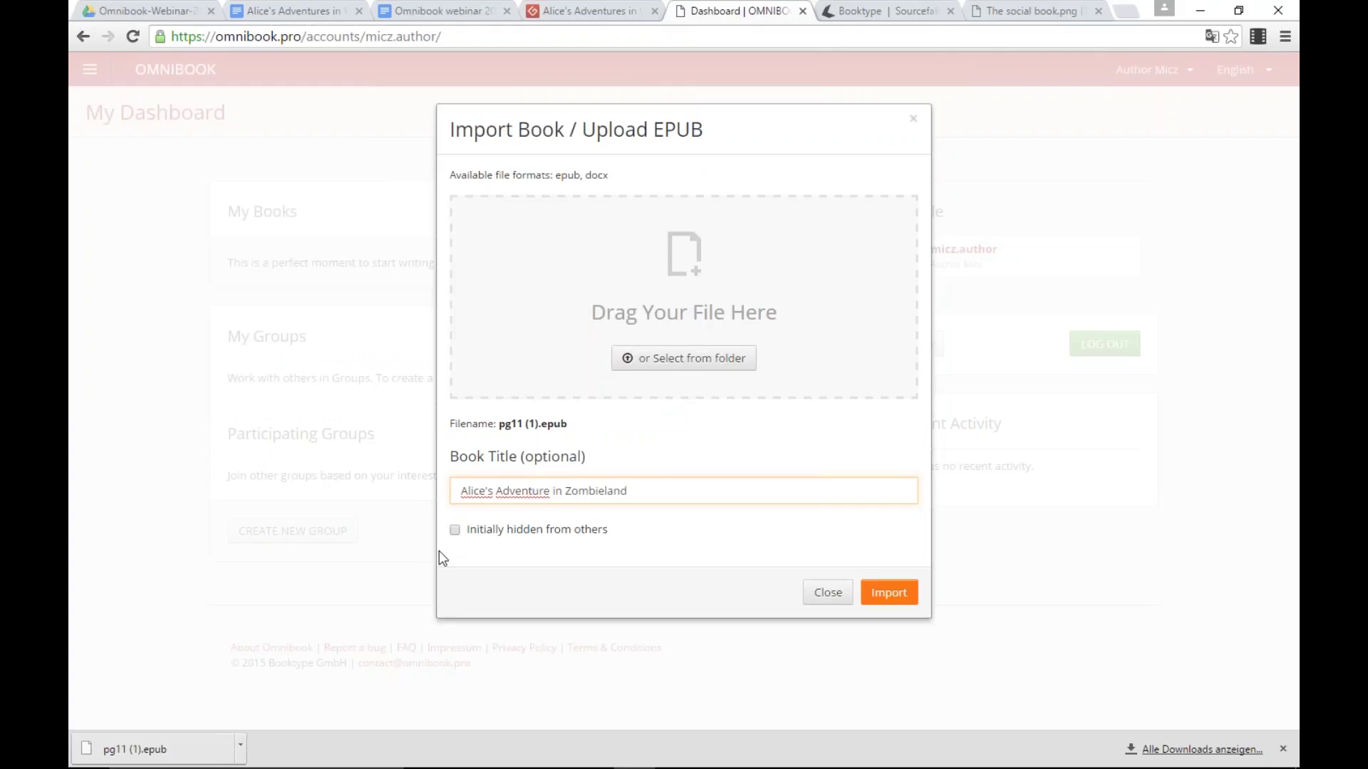
pyautogui.click(455, 530)
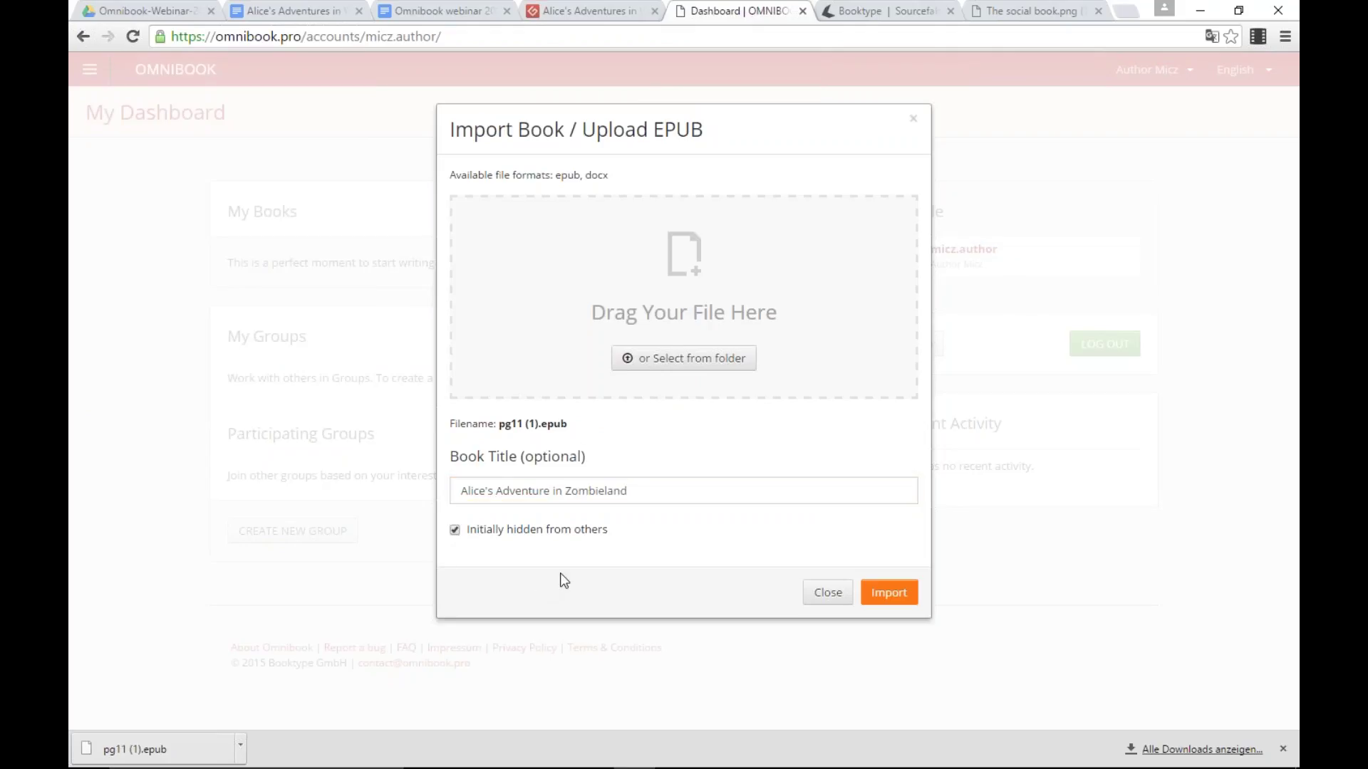
pyautogui.click(884, 599)
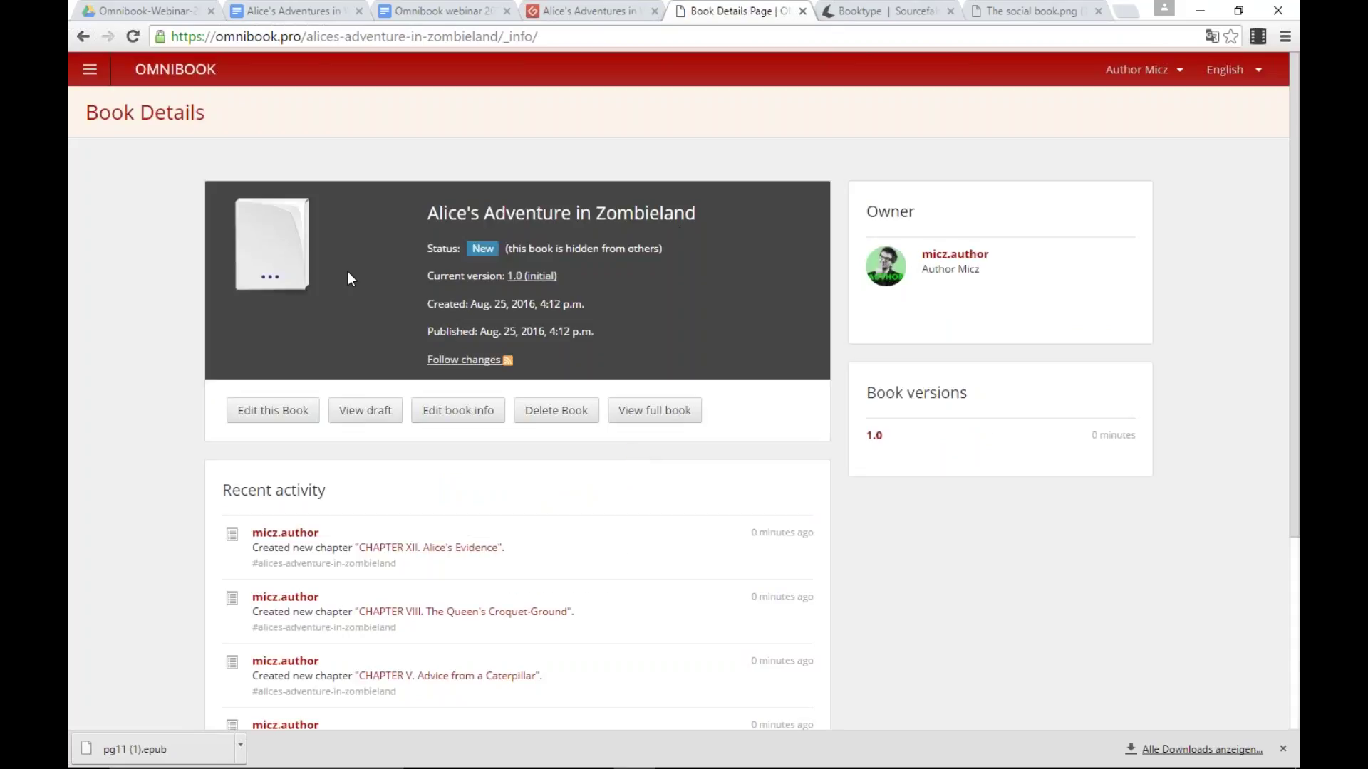
# Step: View the draft of the imported book and return to the dashboard by way of the home page
pyautogui.click(364, 413)
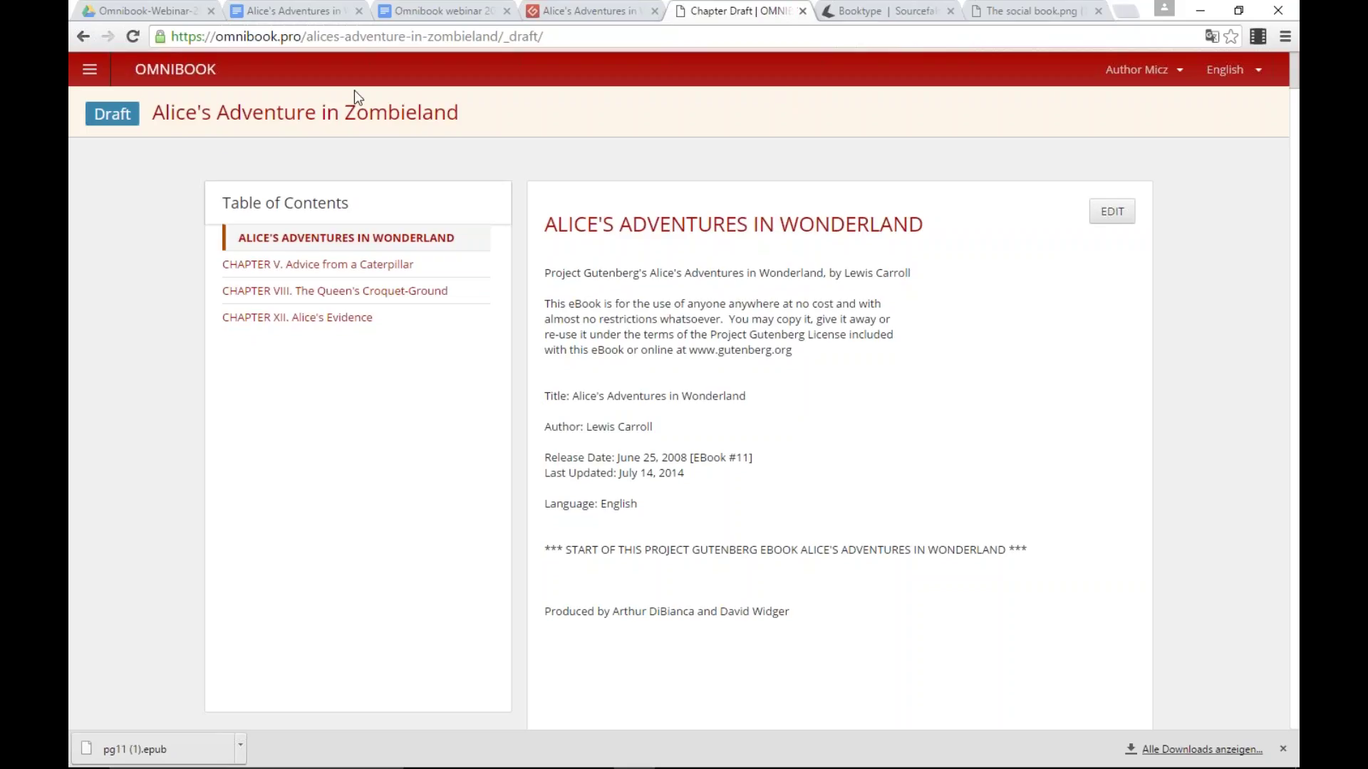
pyautogui.click(214, 81)
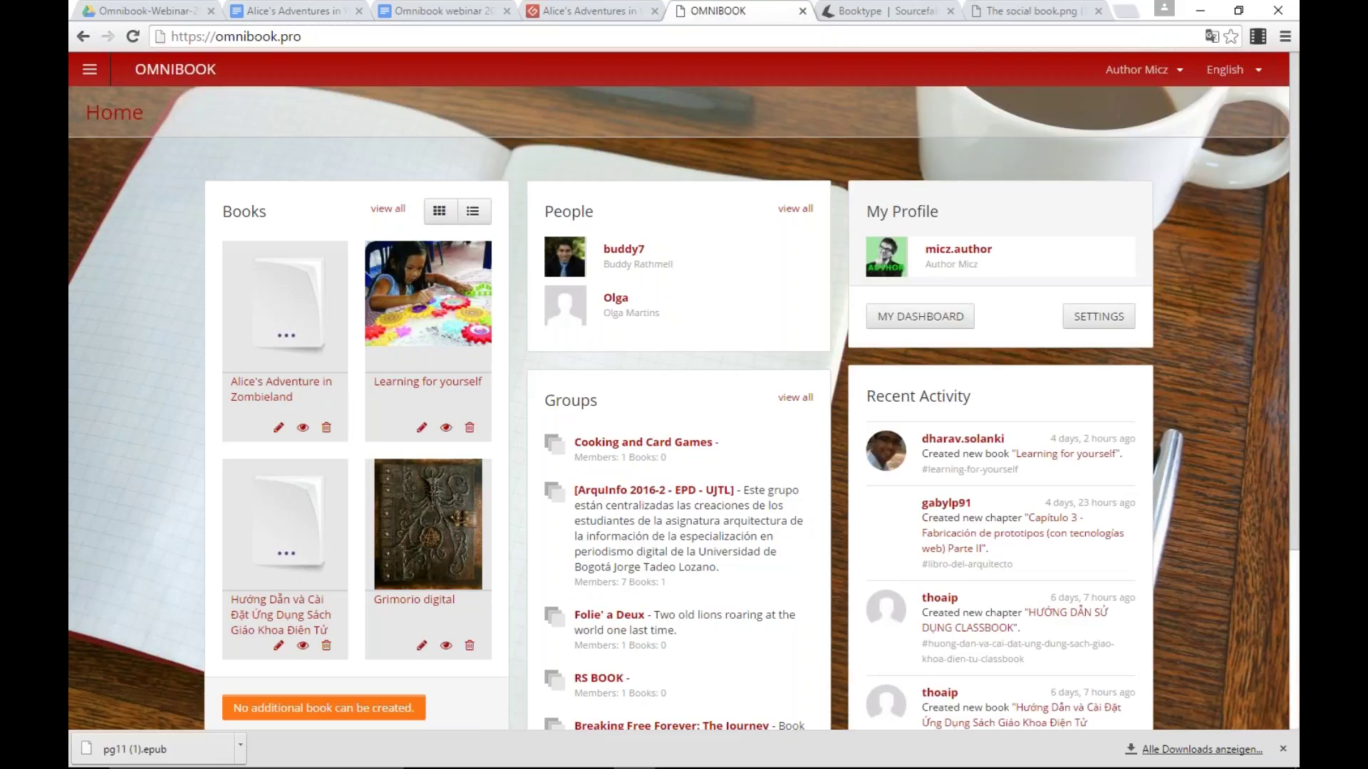
pyautogui.click(926, 313)
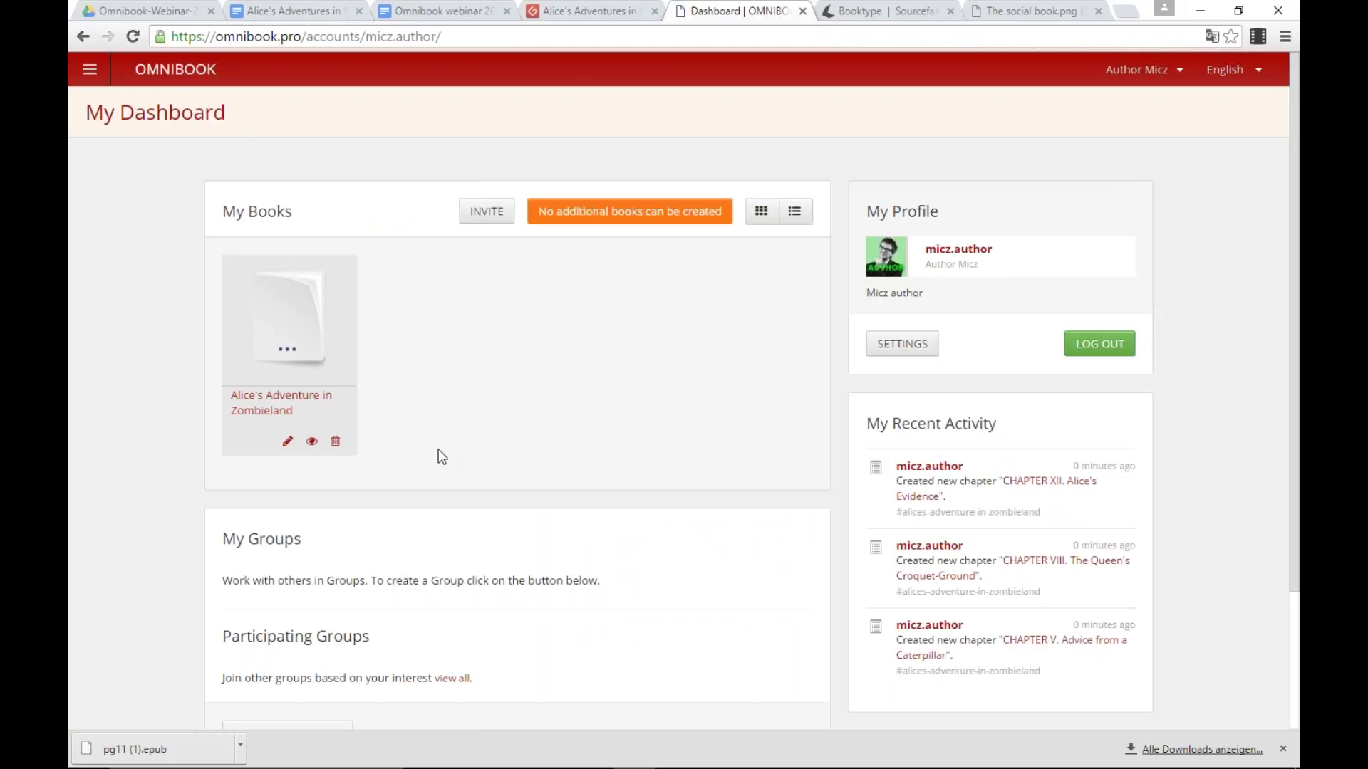
# Step: Open the imported book for editing and reorder its contents, moving Chapter V to the end and Chapter XII below it
pyautogui.click(288, 443)
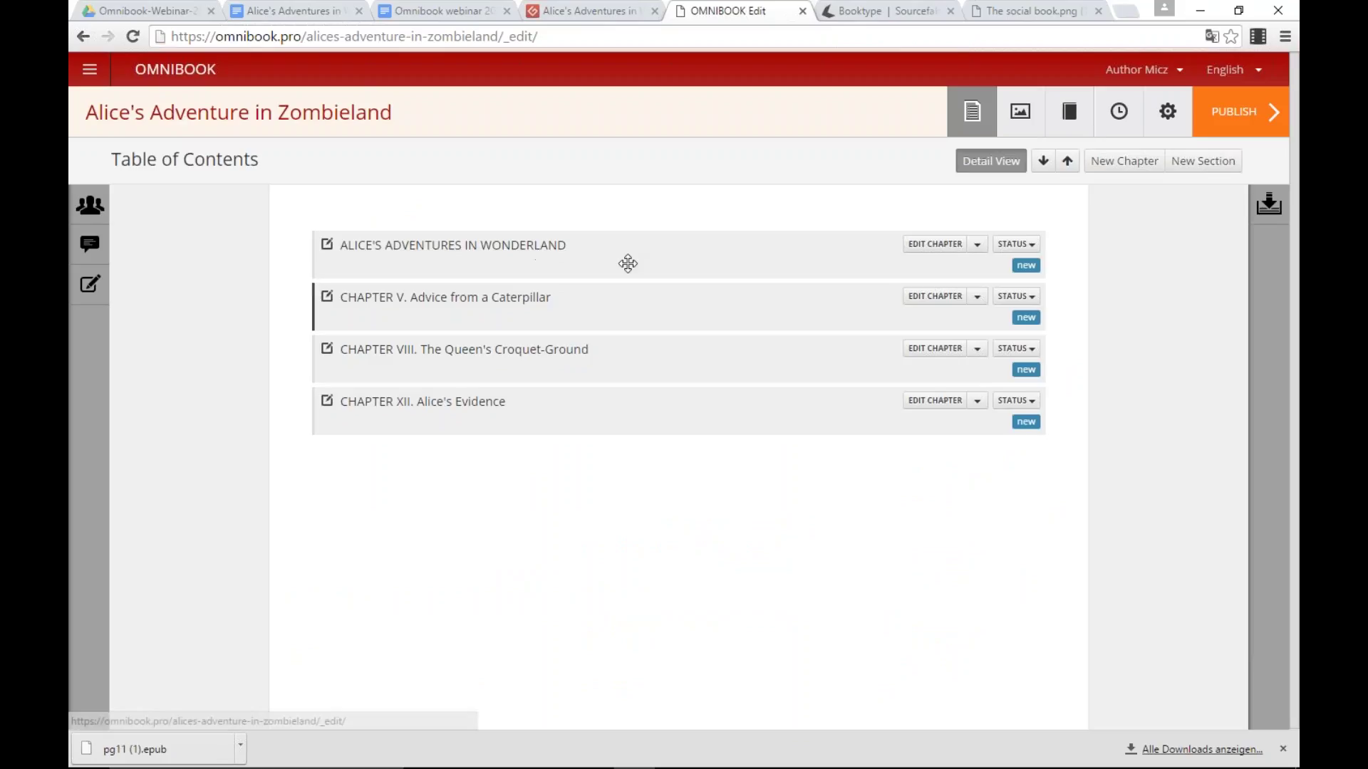
pyautogui.moveTo(635, 324); pyautogui.dragTo(645, 425)
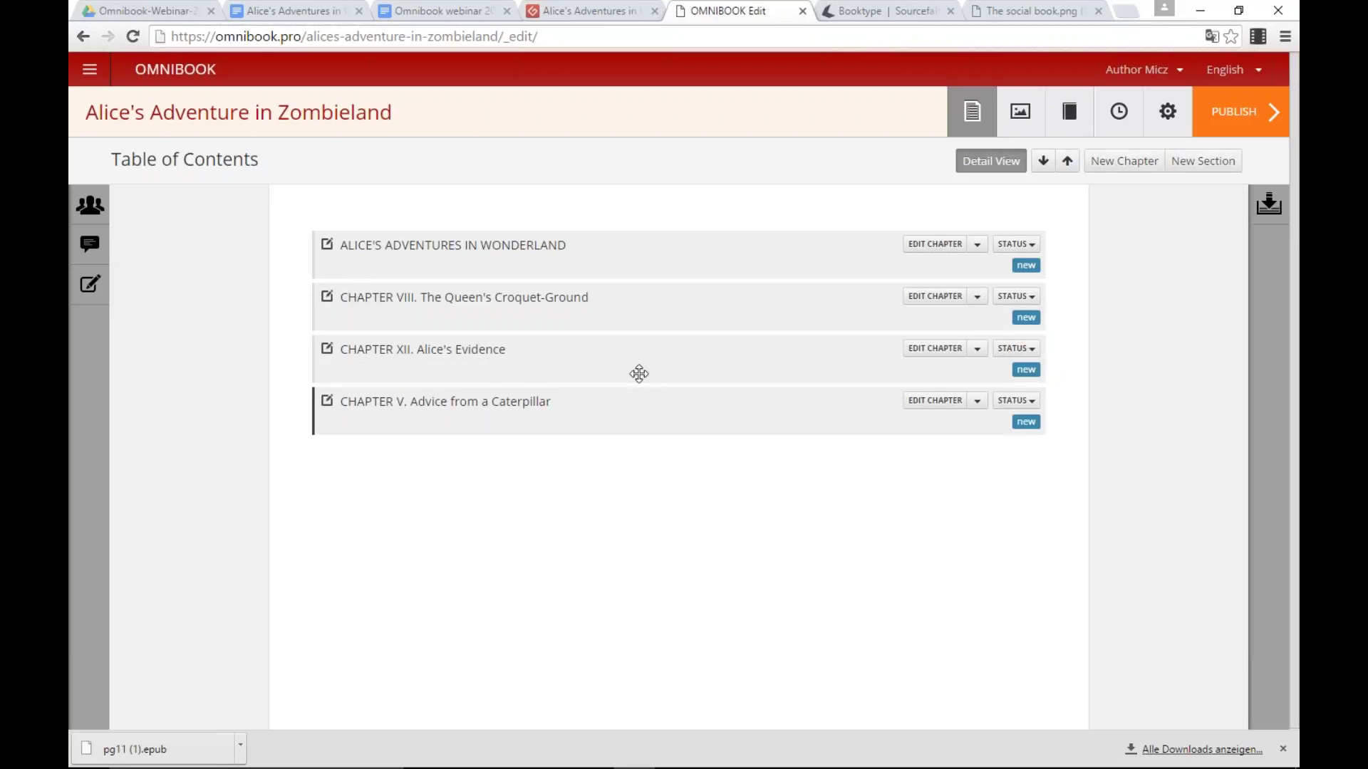
pyautogui.moveTo(638, 370); pyautogui.dragTo(642, 425)
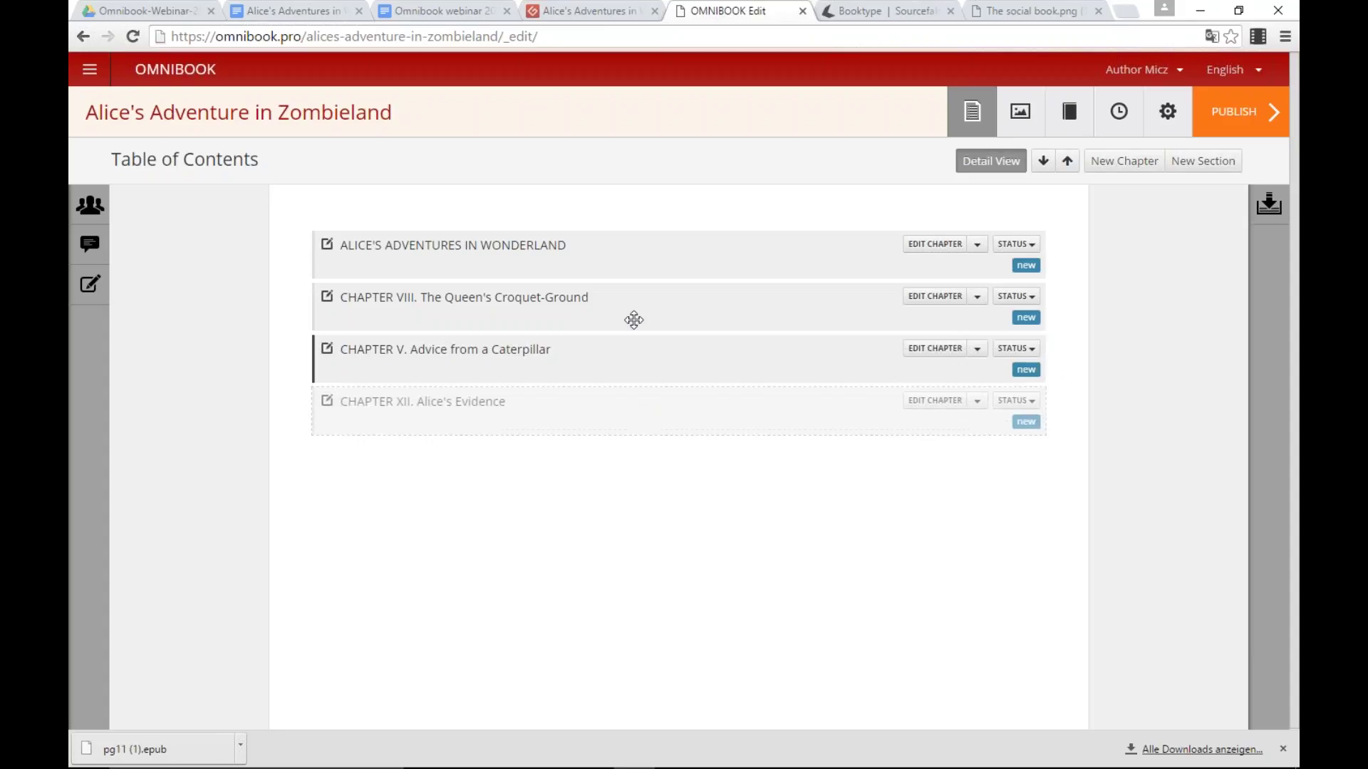
# Step: Move Chapter VIII below Chapter V in the table of contents and open "ALICE'S ADVENTURES IN WONDERLAND" for editing
pyautogui.moveTo(632, 318); pyautogui.dragTo(670, 378)
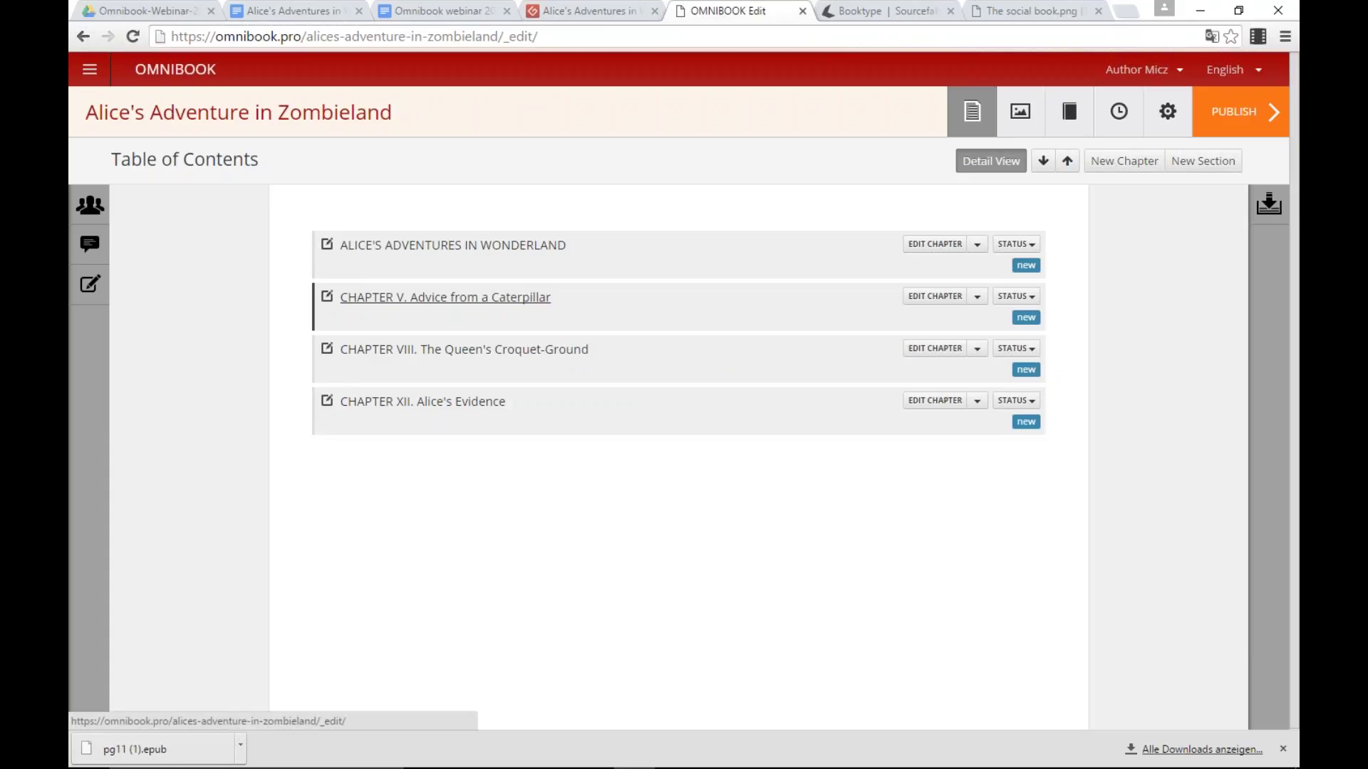
pyautogui.click(499, 246)
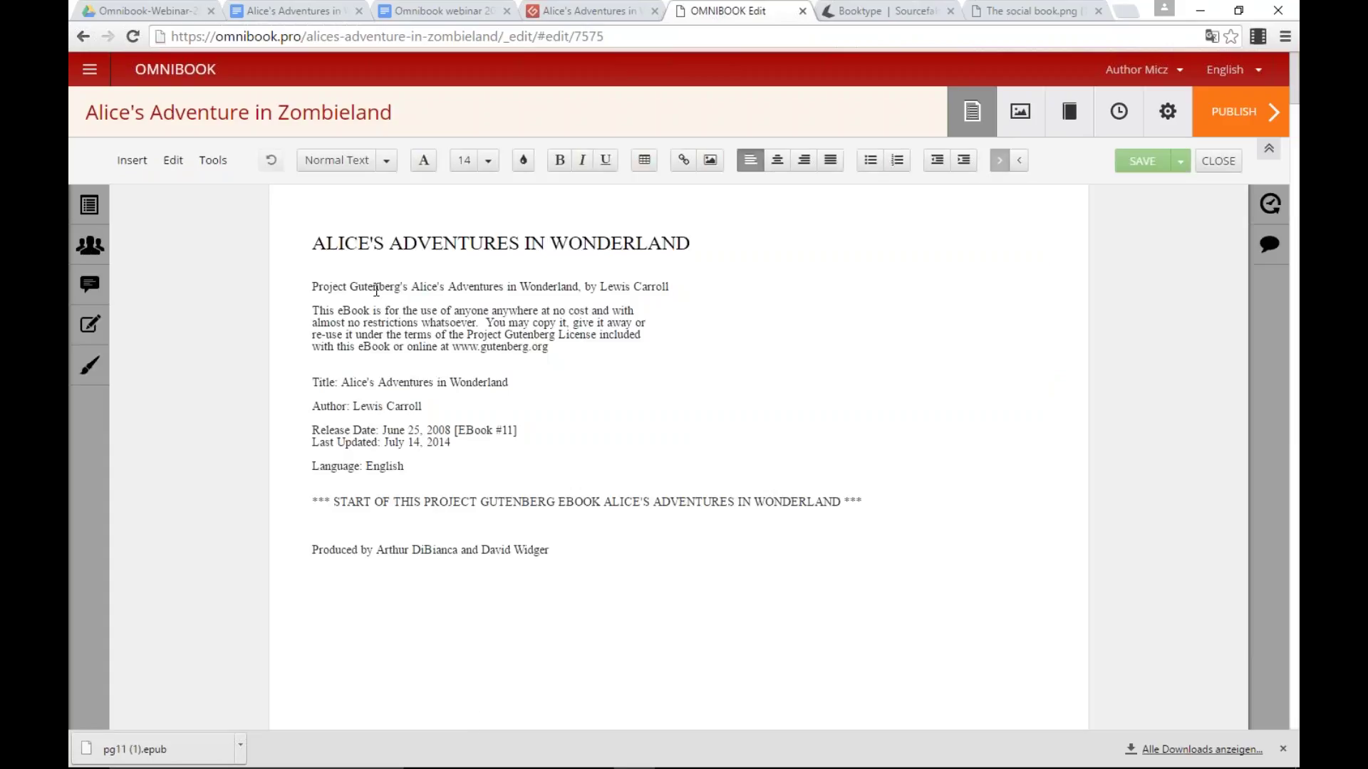
# Step: Remove the line breaks within the paragraph starting "This eBook is for the use of anyone" so its lines run together
pyautogui.click(448, 311)
pyautogui.scroll(-5, 565, 376)
pyautogui.scroll(-9, 565, 376)
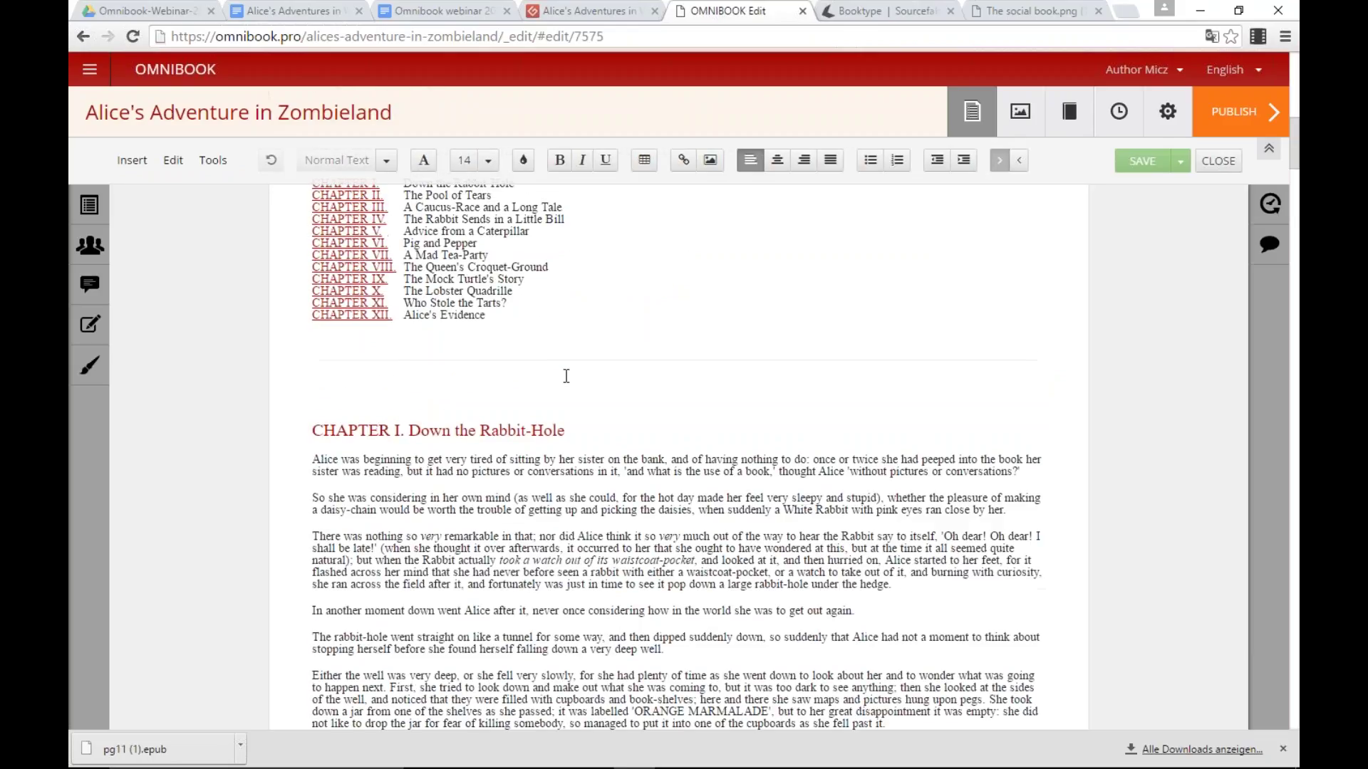
pyautogui.scroll(7, 567, 376)
pyautogui.scroll(7, 566, 377)
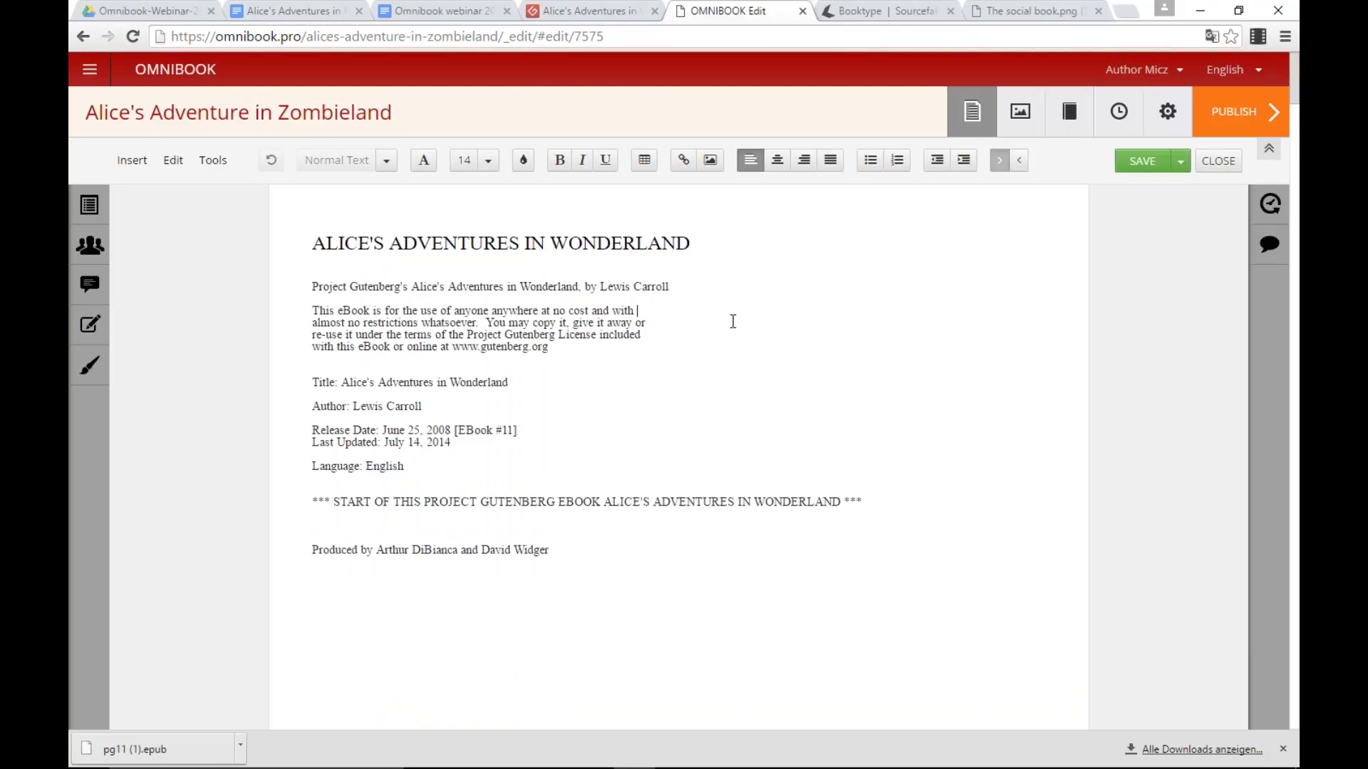
pyautogui.press('Delete')
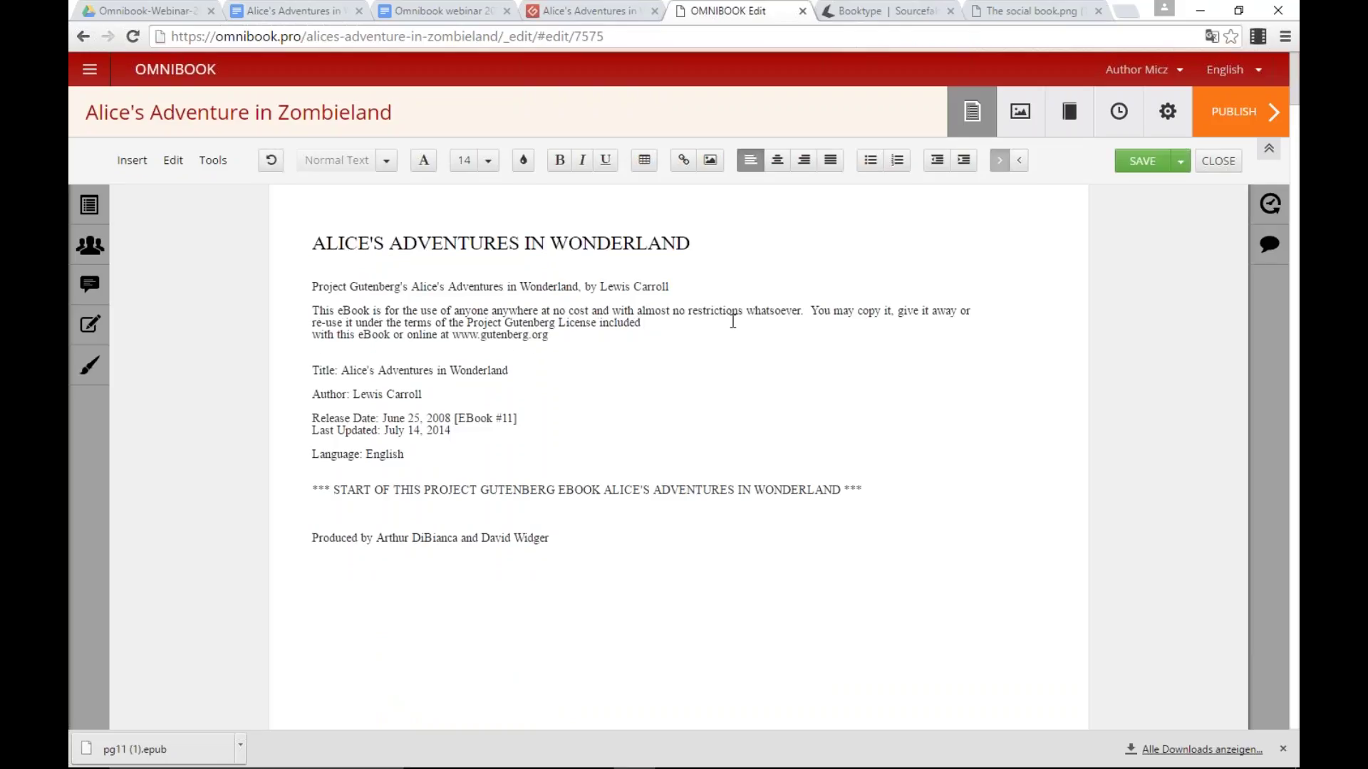
pyautogui.press('Delete')
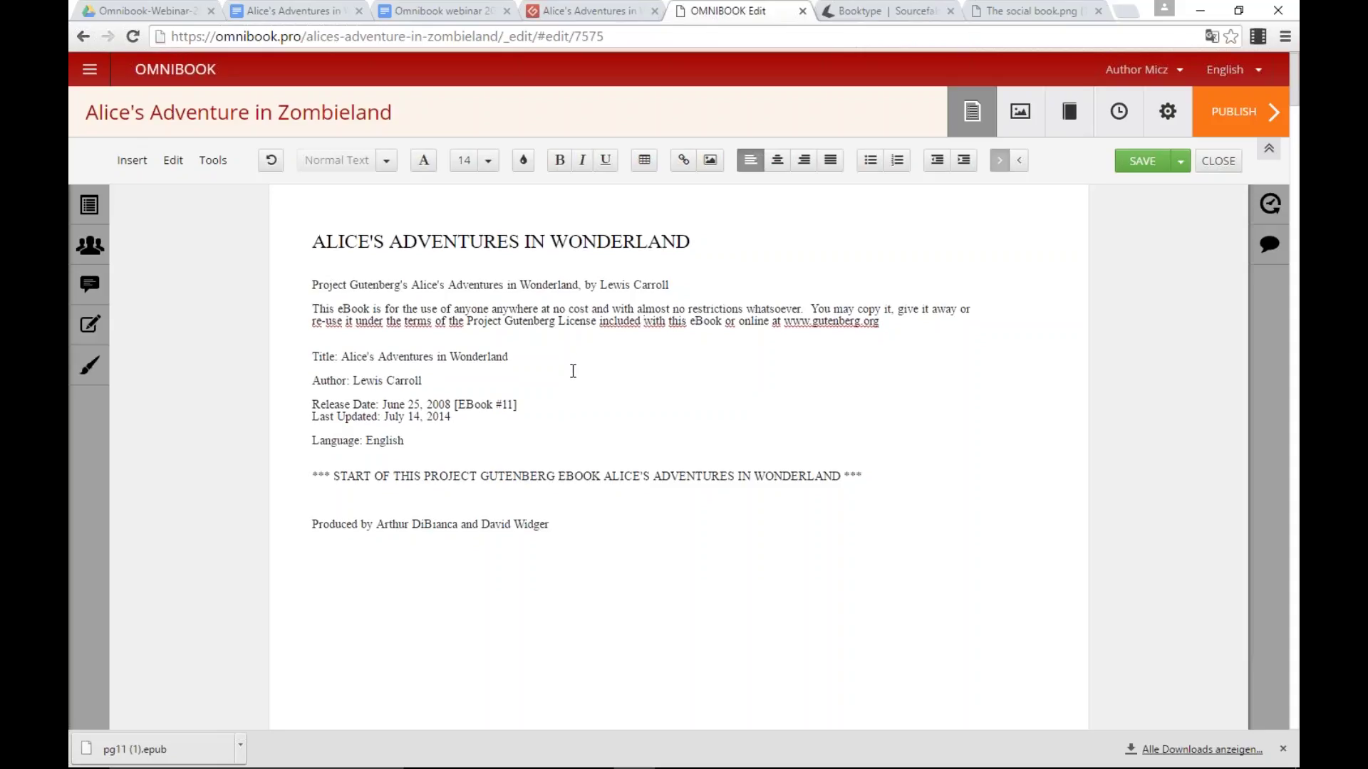
# Step: Split the chapter at the heading "CHAPTER I. Down the Rabbit-Hole", keeping that heading as the new chapter's title
pyautogui.scroll(-10, 574, 367)
pyautogui.scroll(-1, 577, 364)
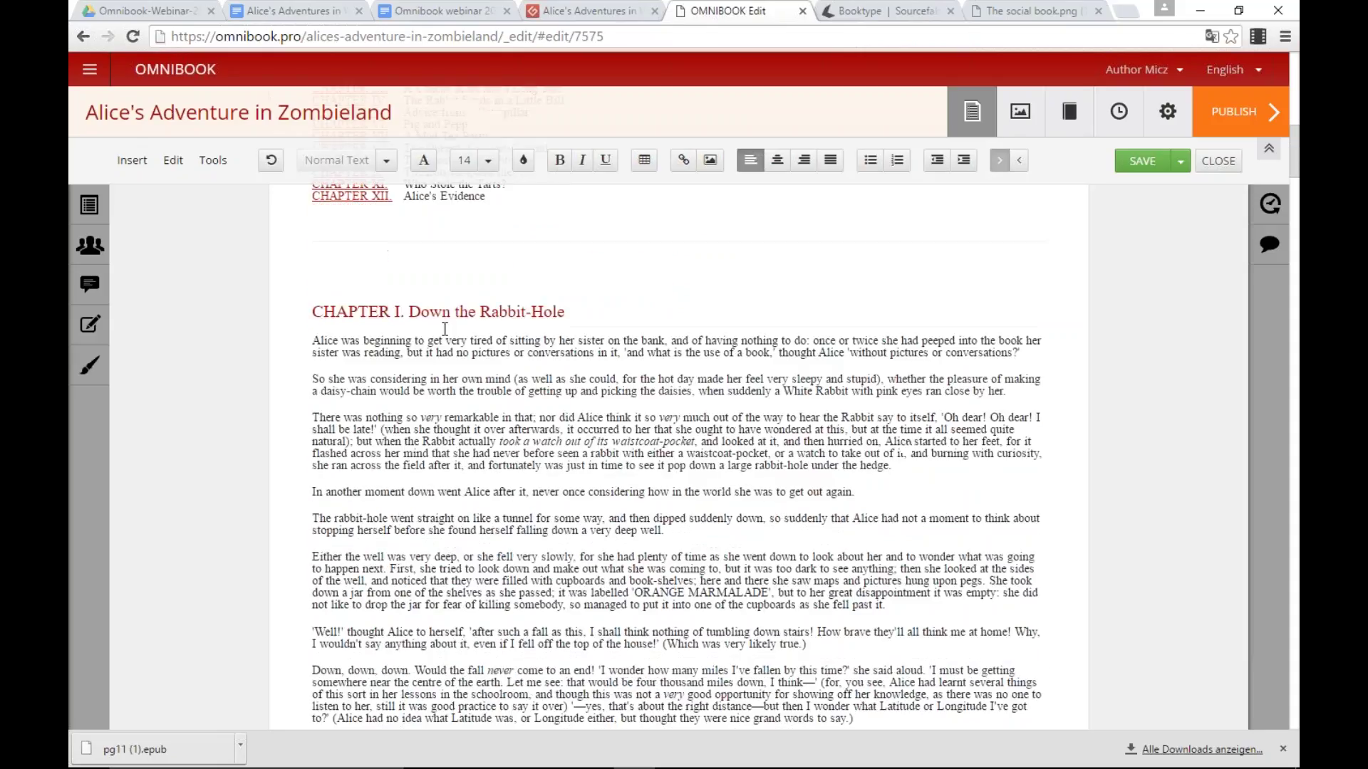
pyautogui.click(472, 314)
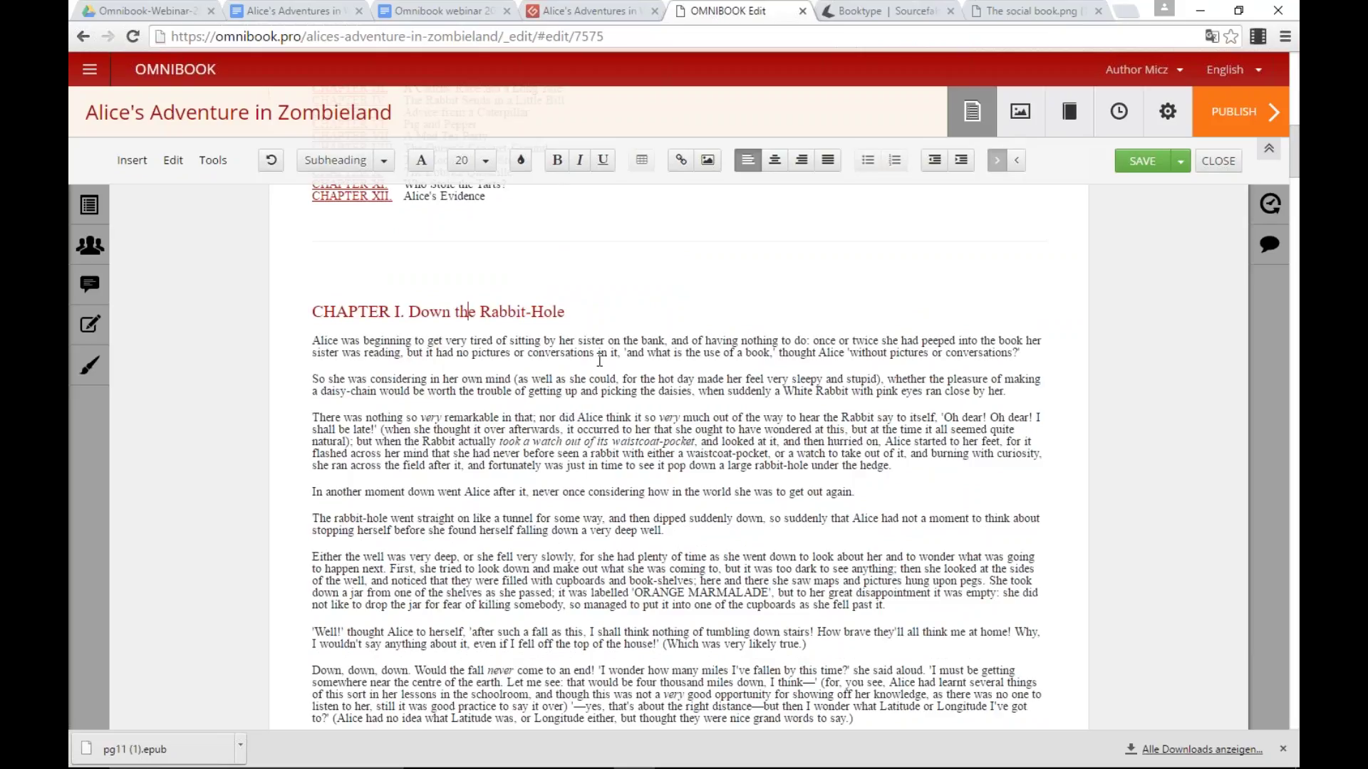
pyautogui.scroll(12, 600, 359)
pyautogui.scroll(-13, 600, 360)
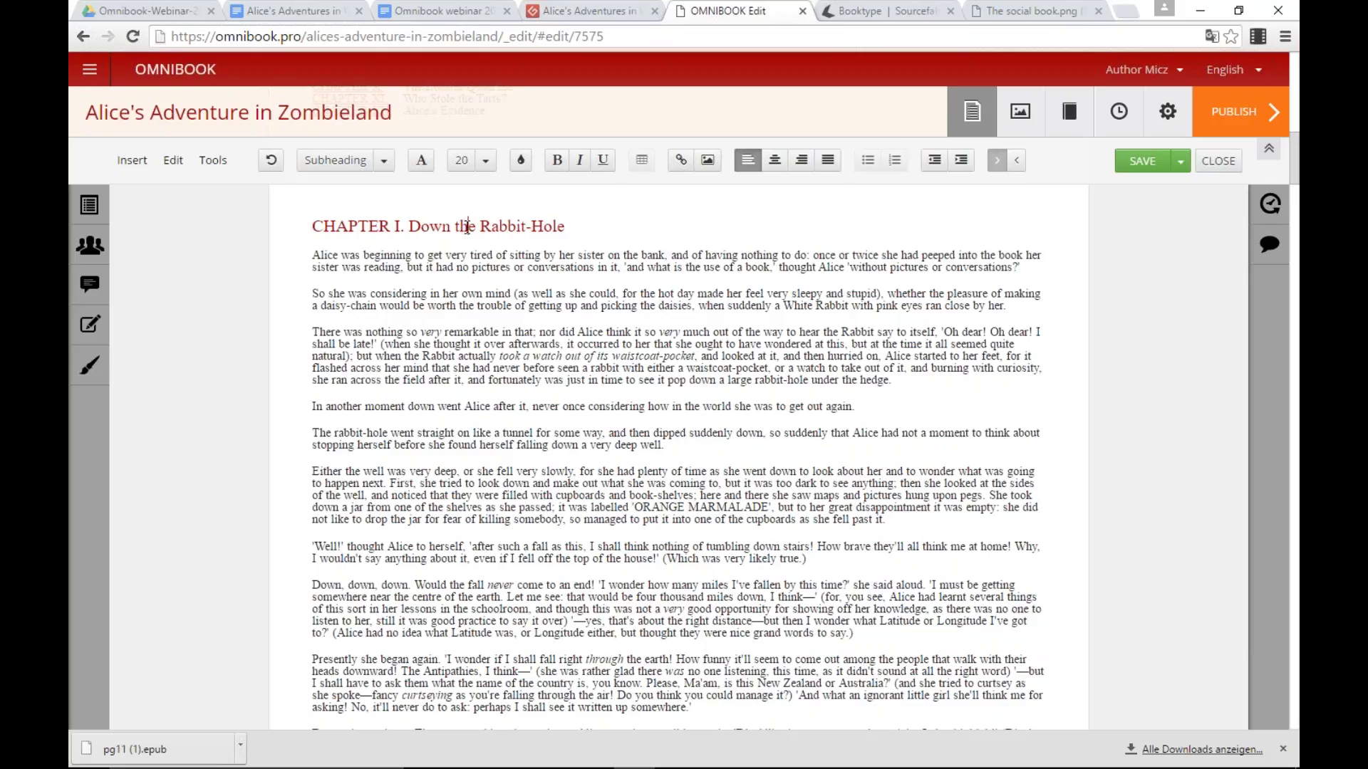
pyautogui.click(144, 160)
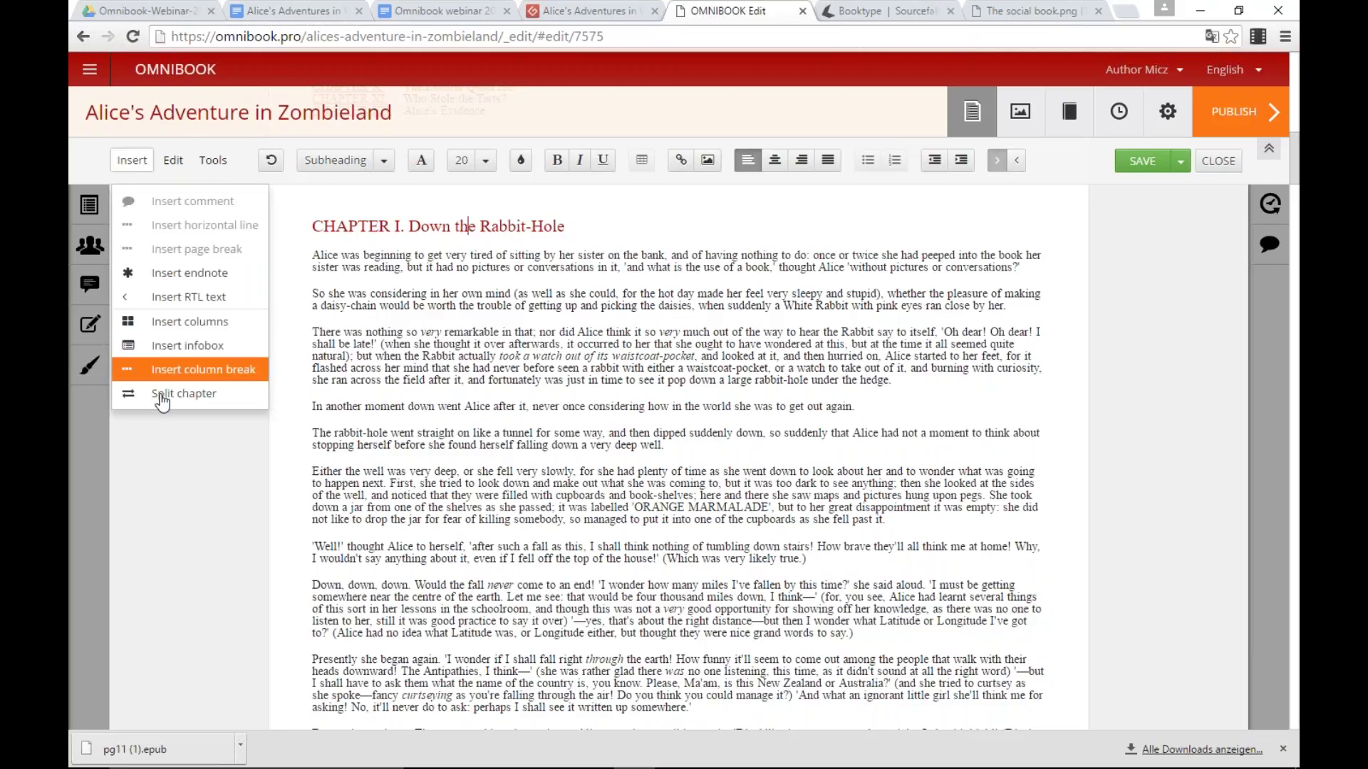
pyautogui.click(184, 393)
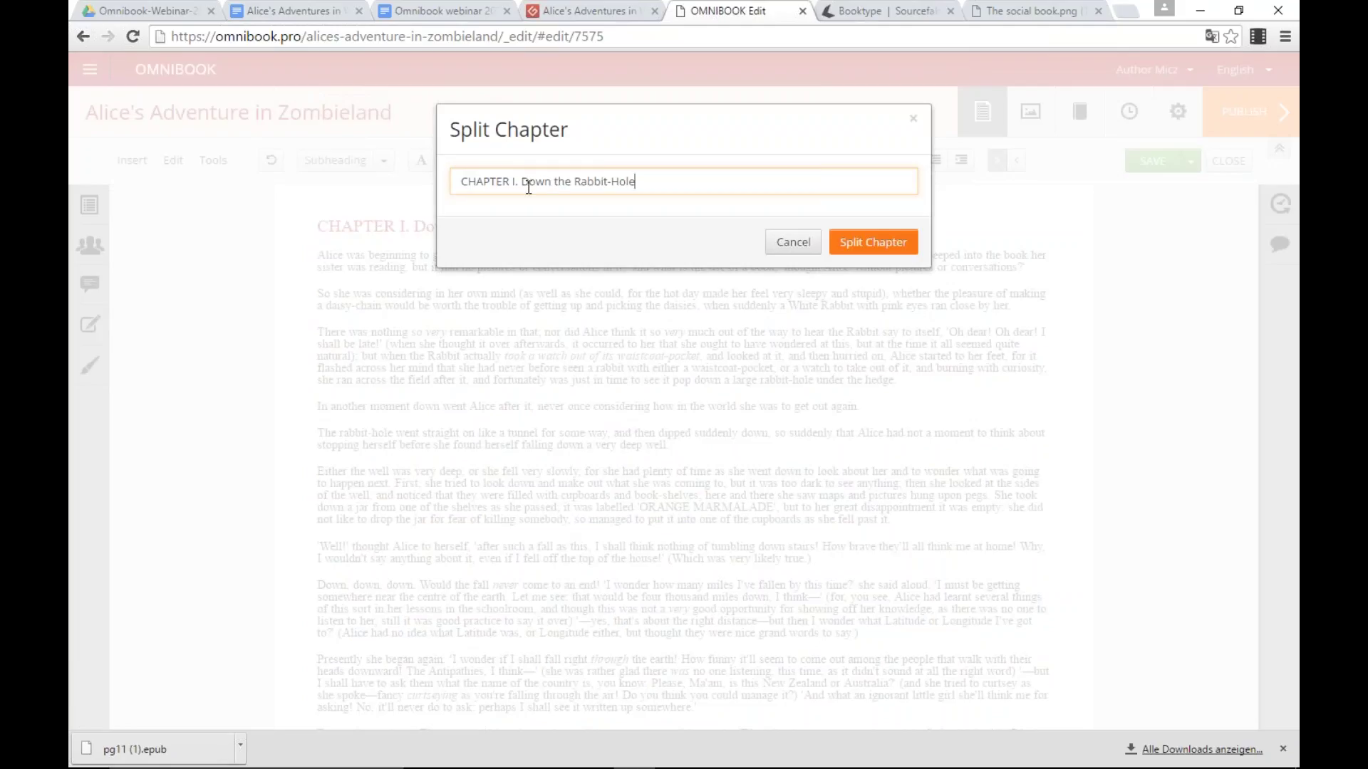
pyautogui.click(864, 244)
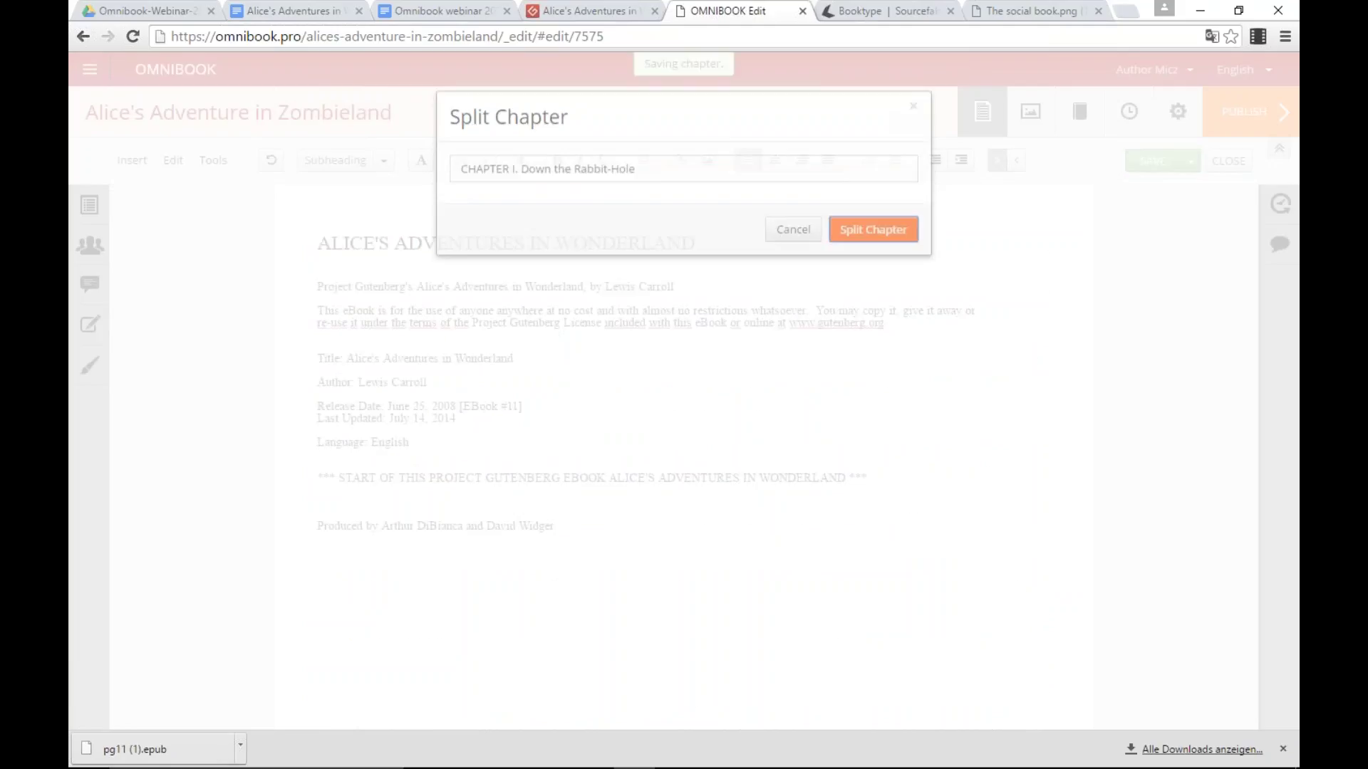
# Step: Review the front matter and contents list left in the first chapter, and return to the book's table of contents
pyautogui.scroll(-5, 727, 310)
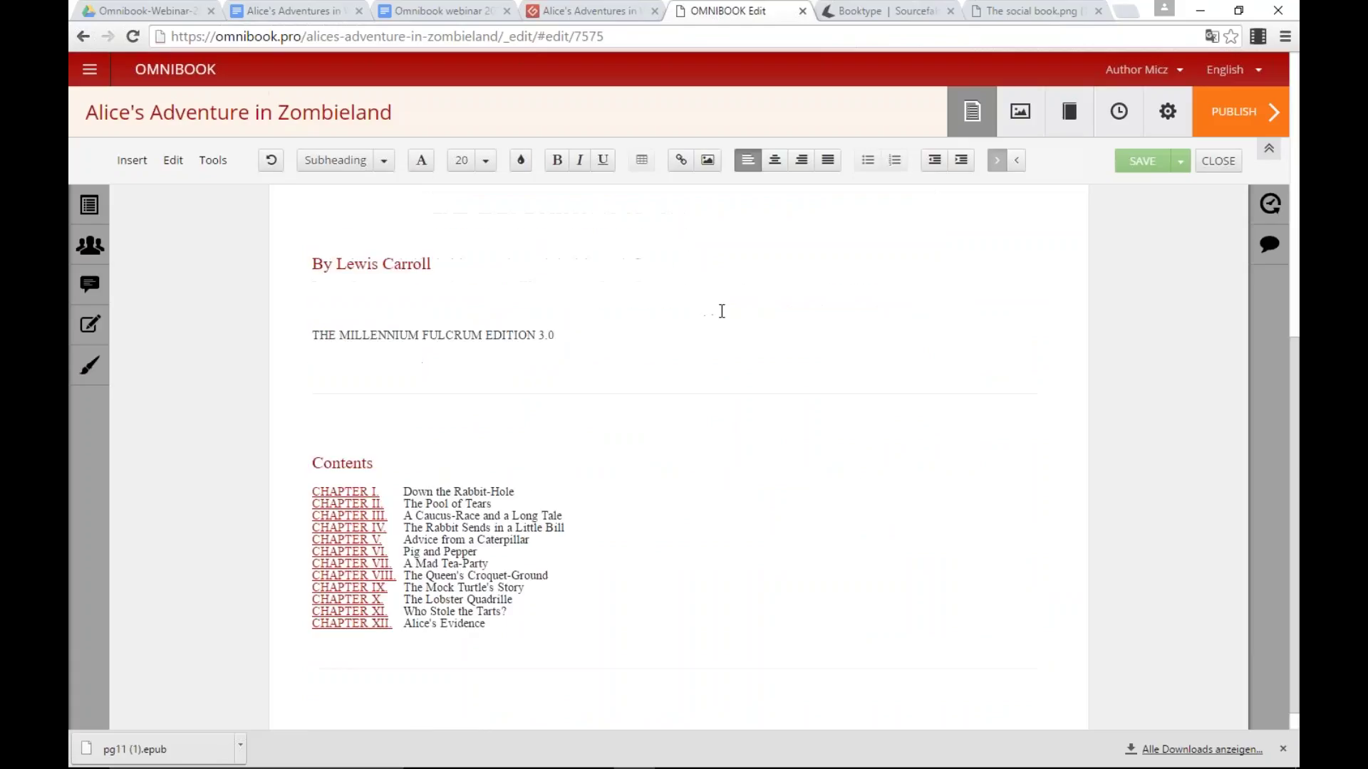
pyautogui.scroll(10, 720, 308)
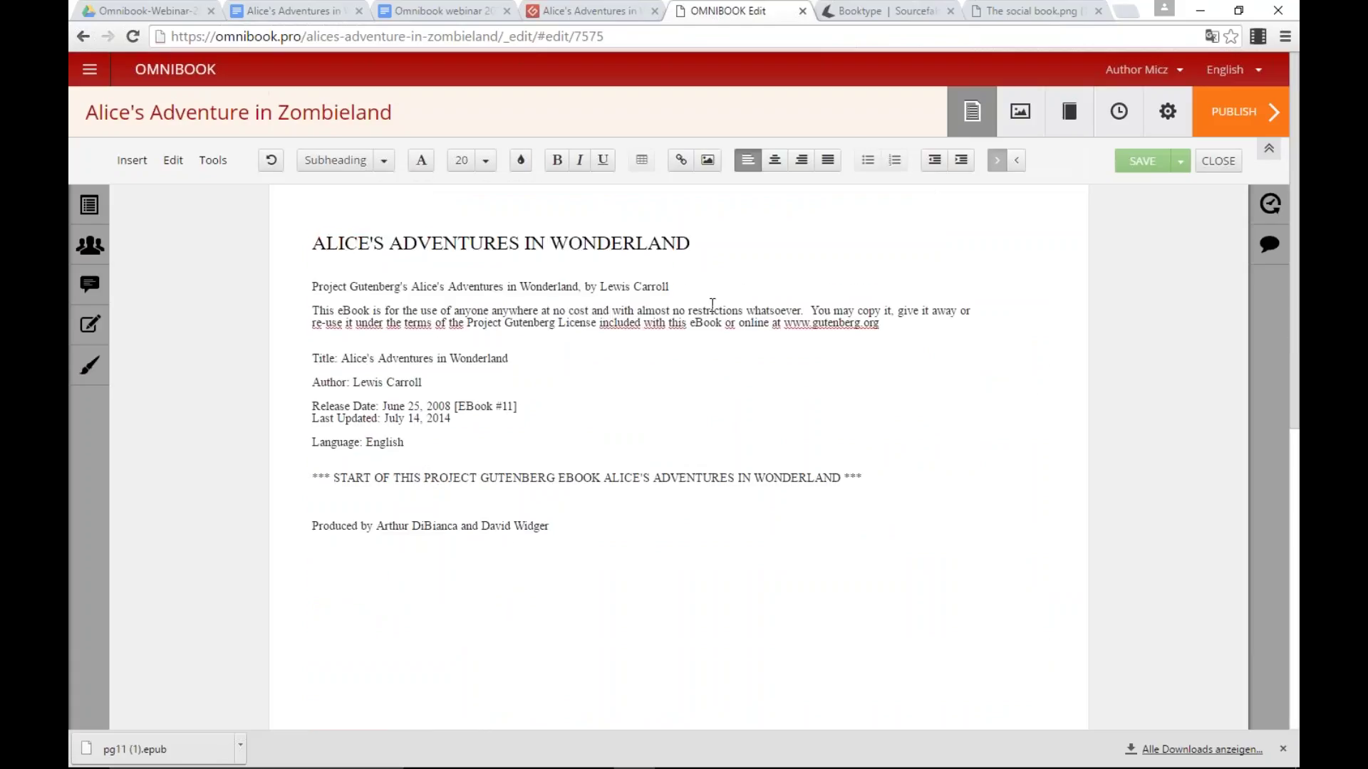
pyautogui.scroll(-7, 713, 302)
pyautogui.scroll(-3, 638, 520)
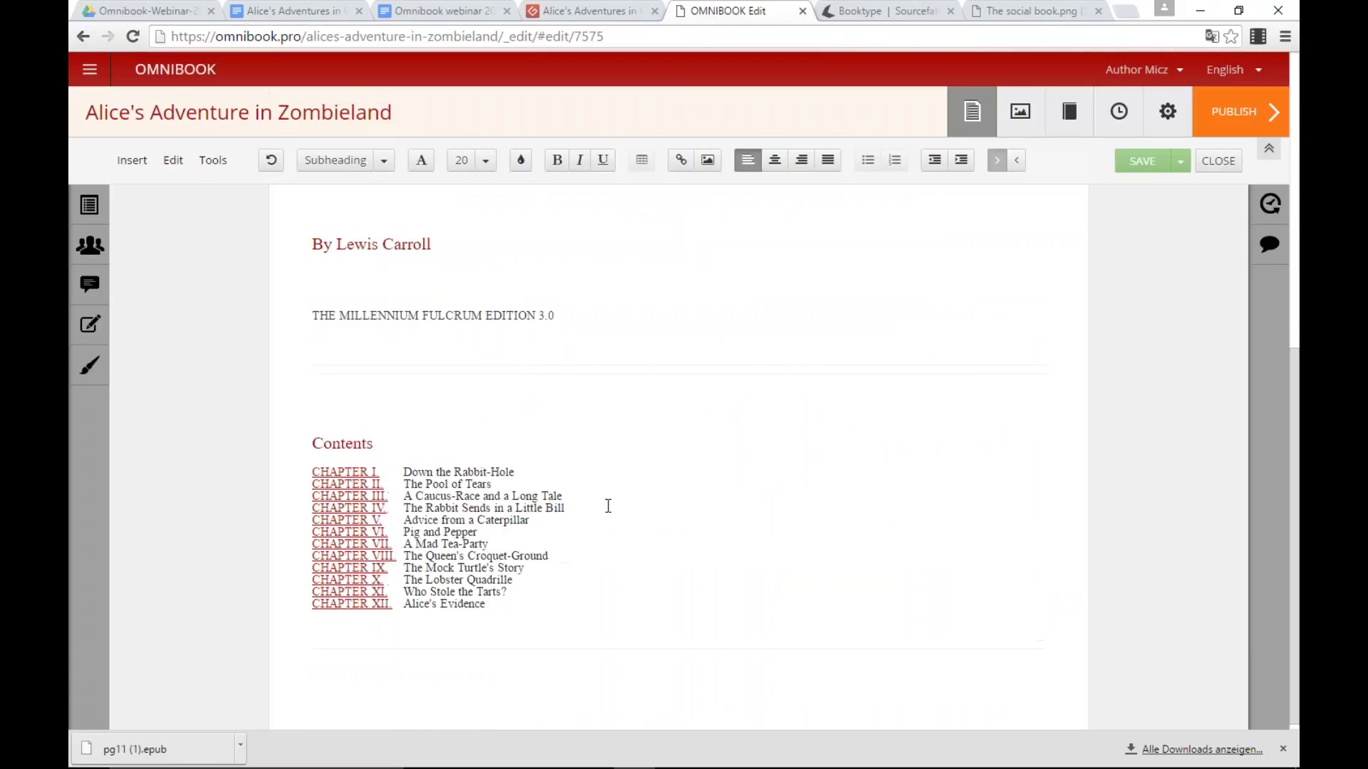
pyautogui.scroll(8, 608, 484)
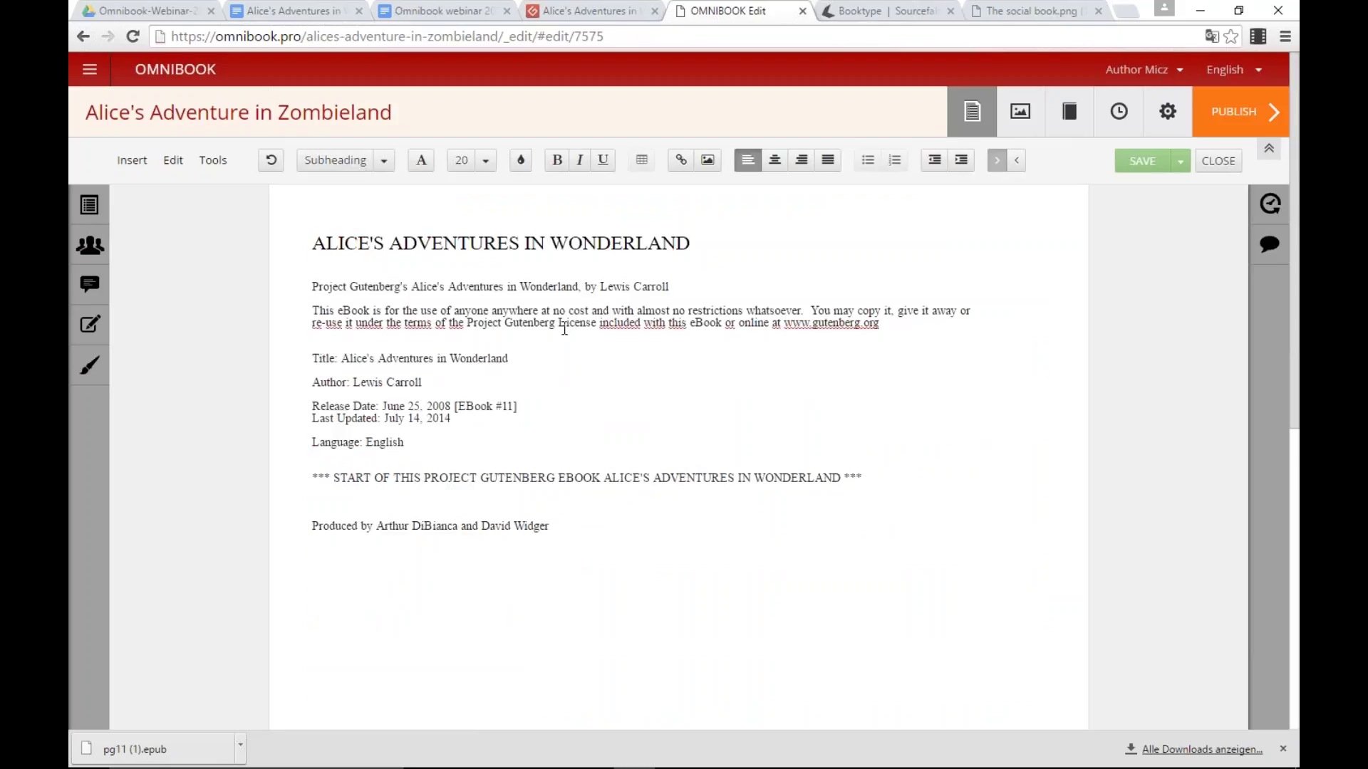
pyautogui.click(971, 114)
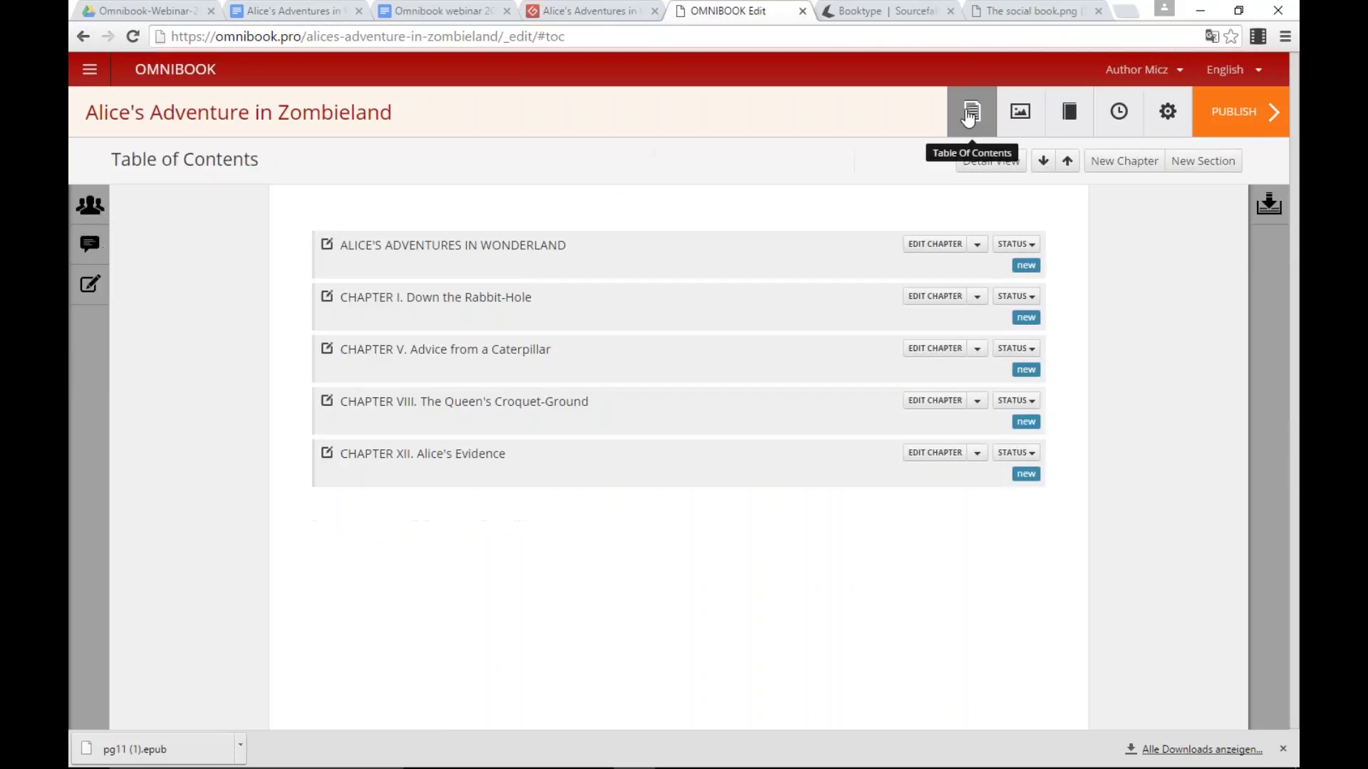
# Step: In "CHAPTER I. Down the Rabbit-Hole", delete the duplicate red heading and set the opening paragraph to Normal Text
pyautogui.click(480, 299)
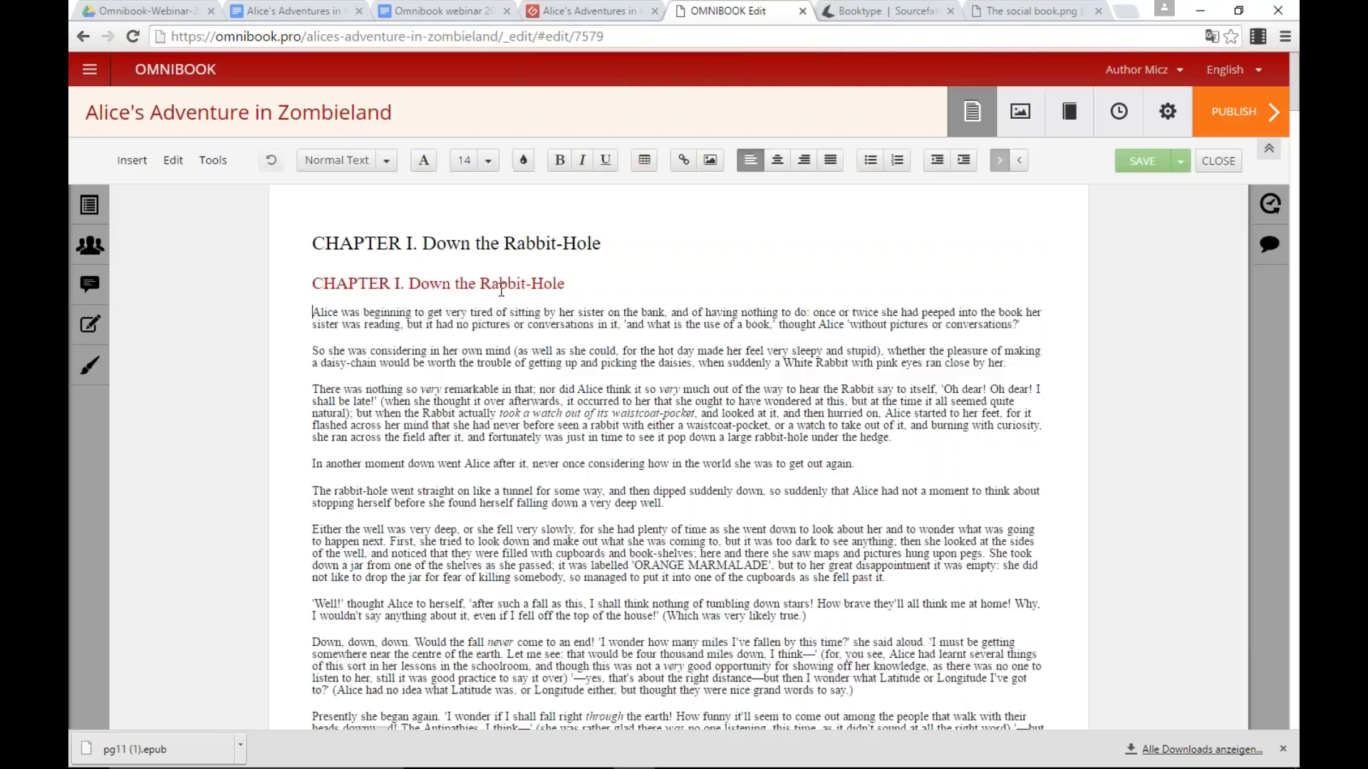
pyautogui.click(367, 288)
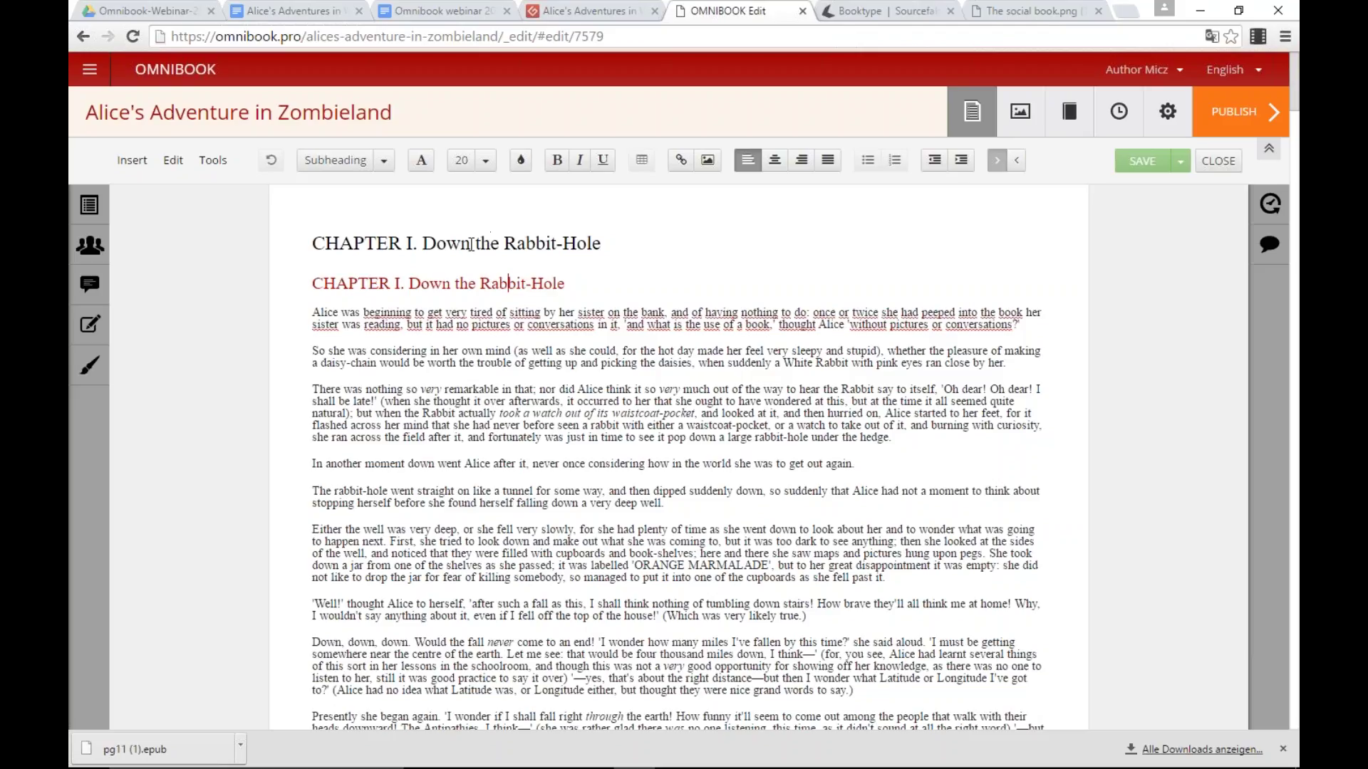
pyautogui.moveTo(312, 284); pyautogui.dragTo(588, 284)
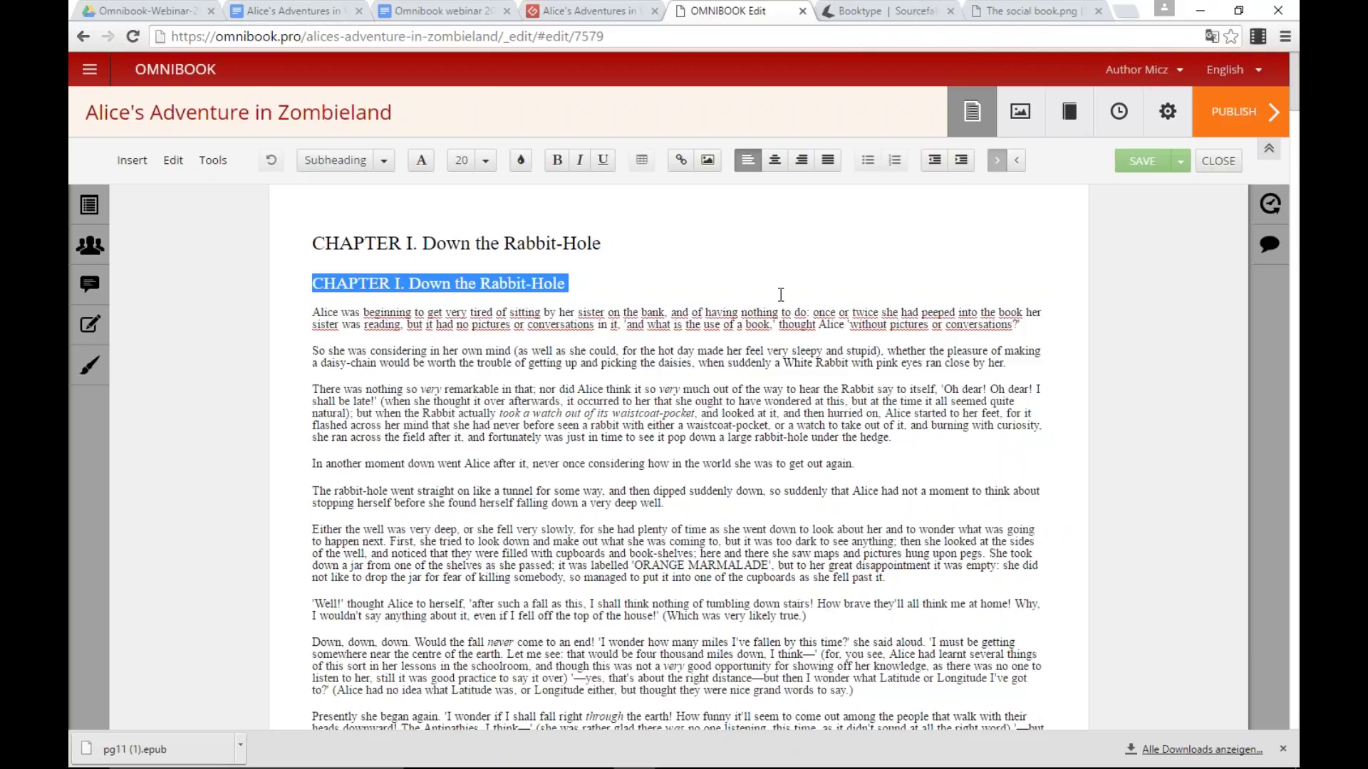
pyautogui.press('Delete')
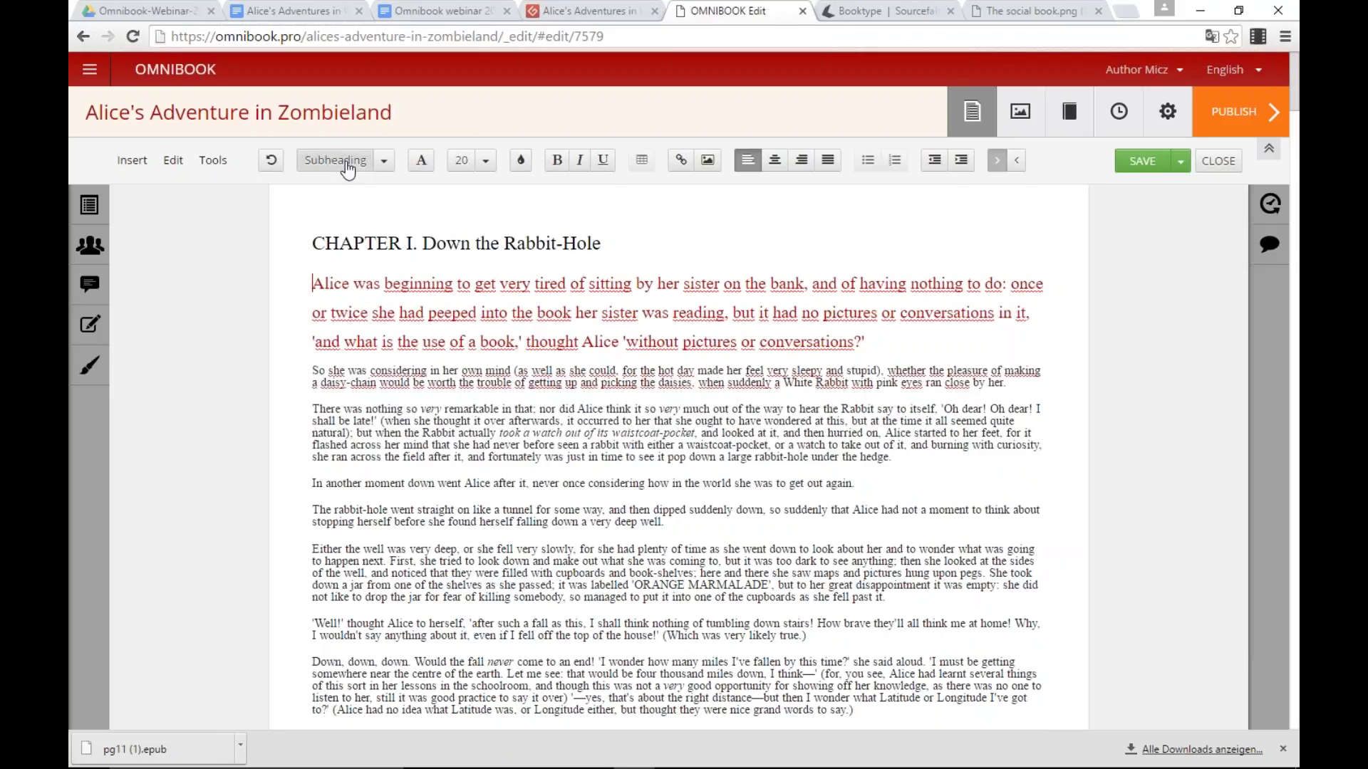
pyautogui.click(384, 162)
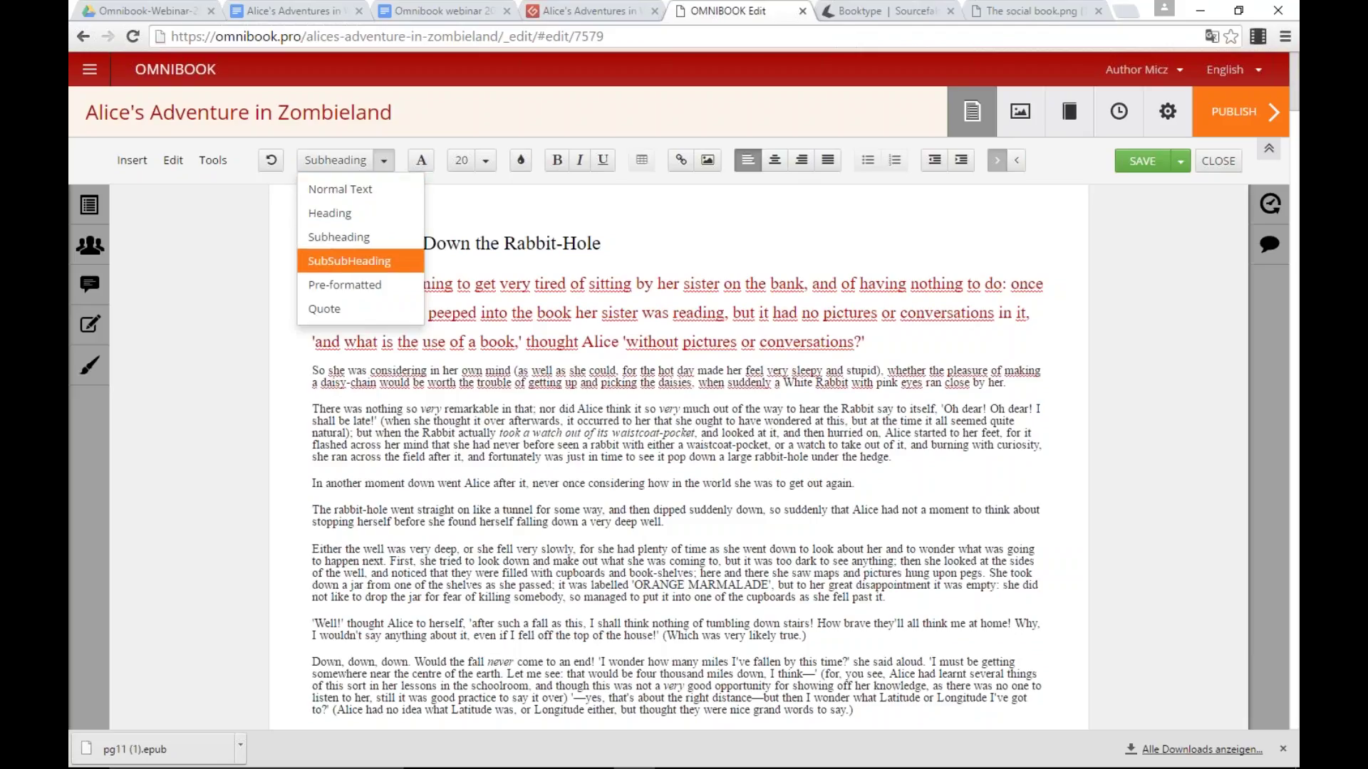
pyautogui.click(342, 191)
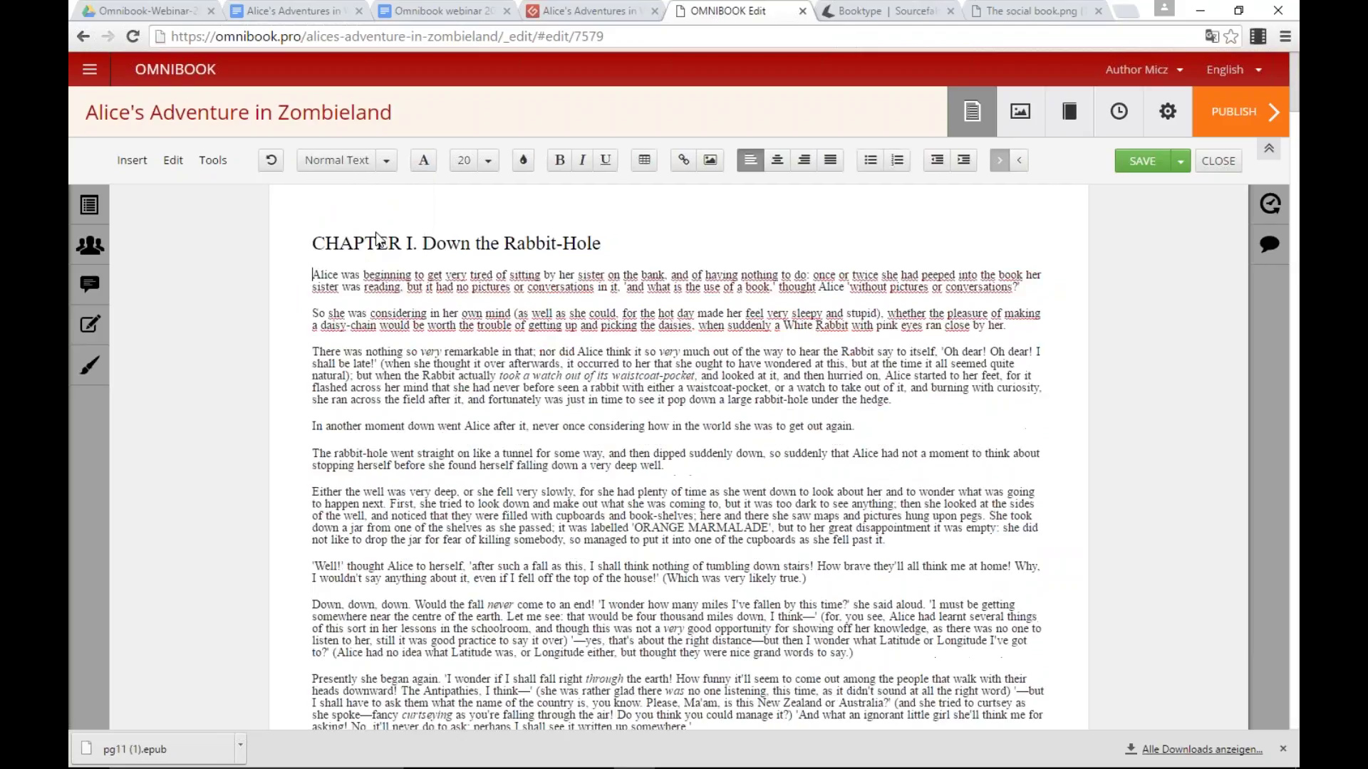
pyautogui.click(419, 288)
# Step: Split the chapter at the heading "CHAPTER II. The Pool of Tears", keeping that heading as the new chapter's title
pyautogui.scroll(-15, 539, 368)
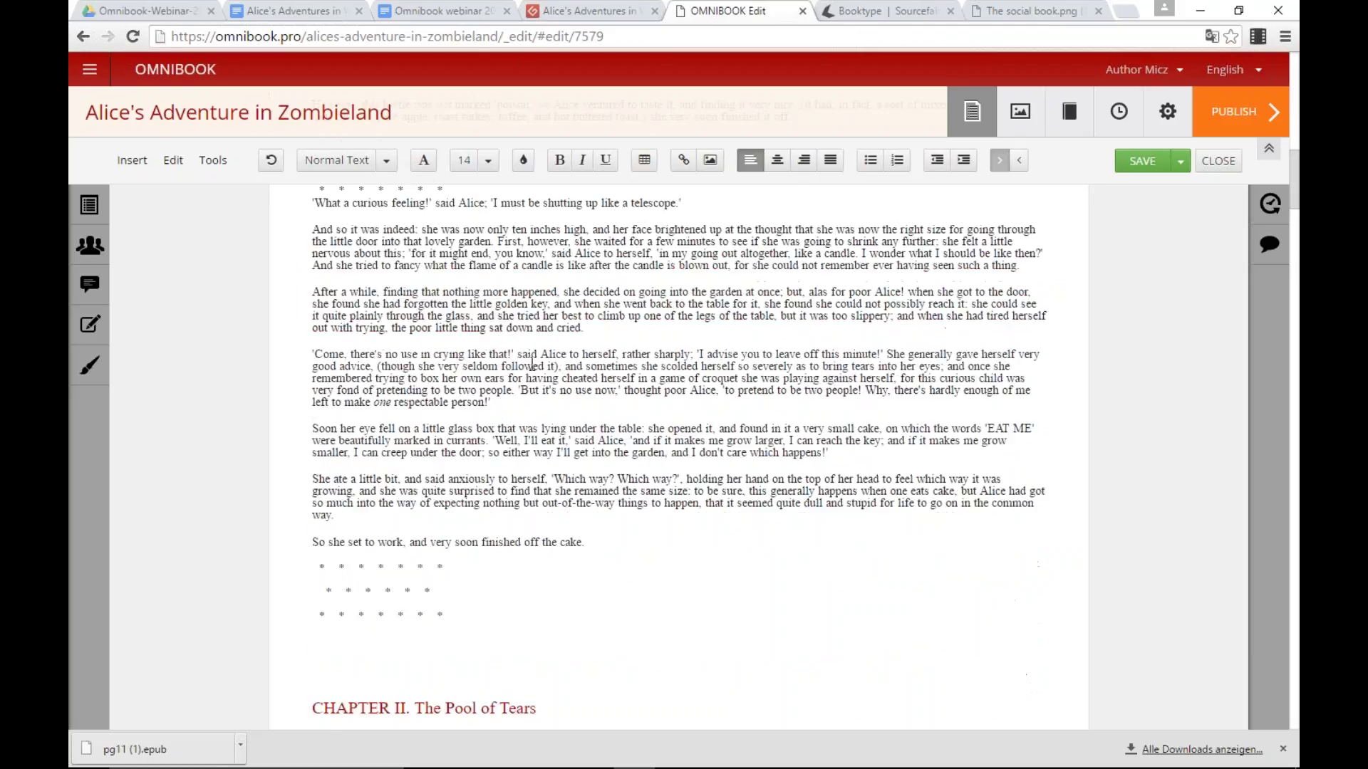
pyautogui.scroll(2, 504, 451)
pyautogui.click(502, 452)
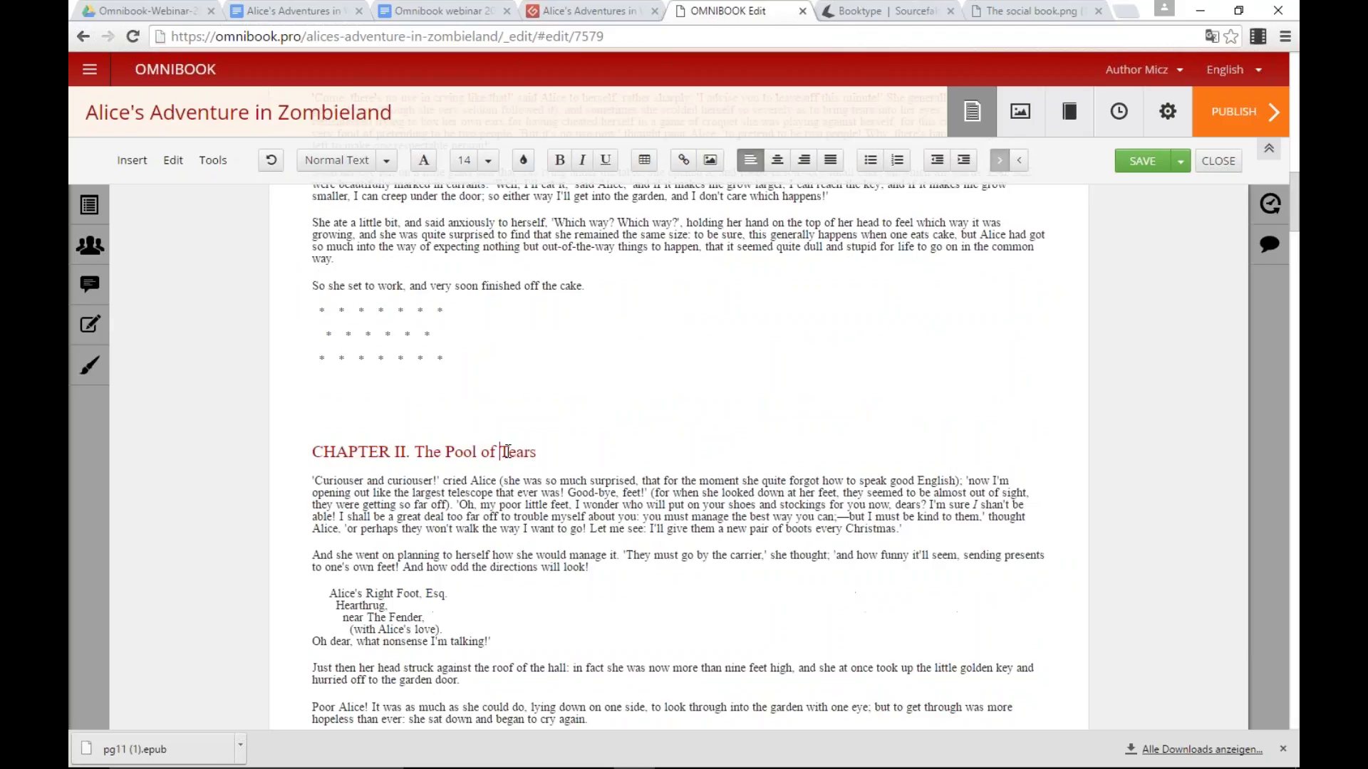
pyautogui.click(132, 160)
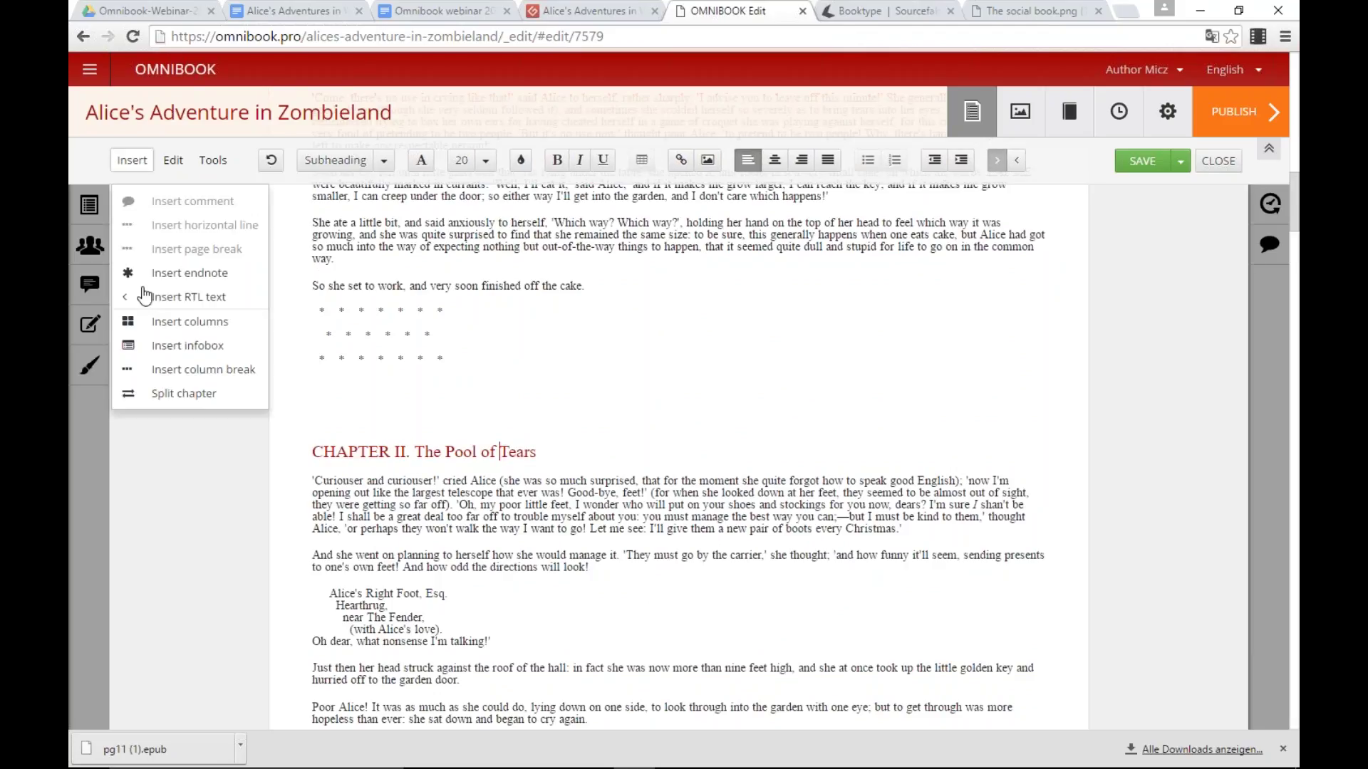
pyautogui.click(154, 393)
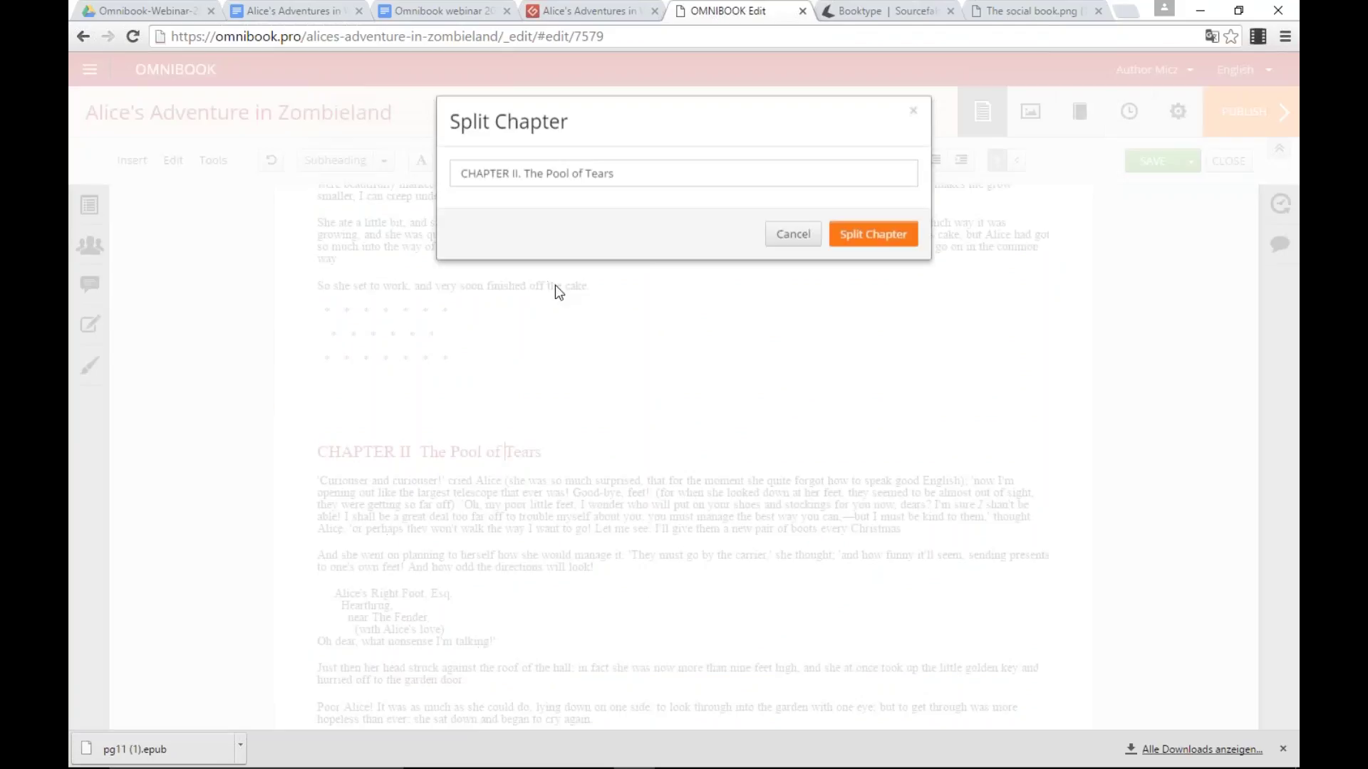
pyautogui.click(865, 247)
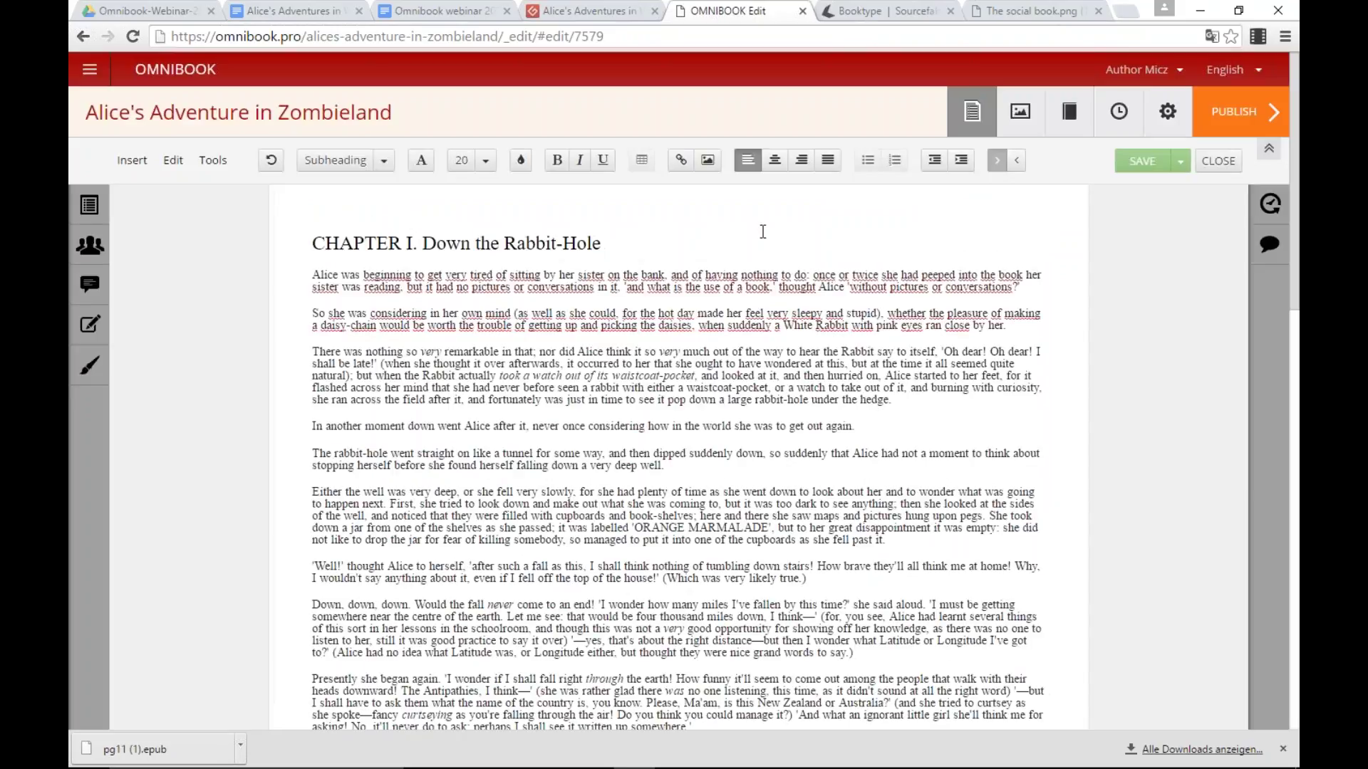
# Step: In the new chapter "CHAPTER II. The Pool of Tears", delete the duplicate red heading and set the opening paragraph to Normal Text
pyautogui.click(972, 114)
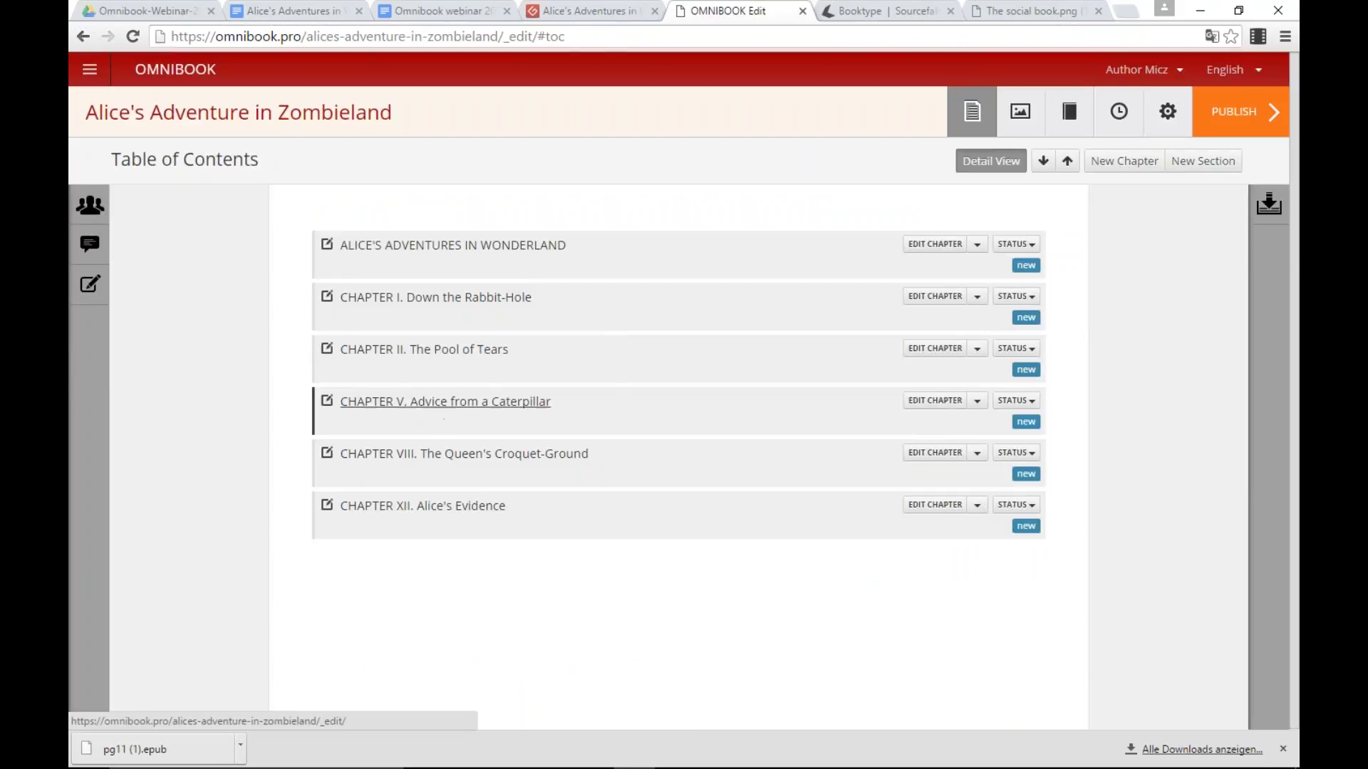
pyautogui.click(427, 349)
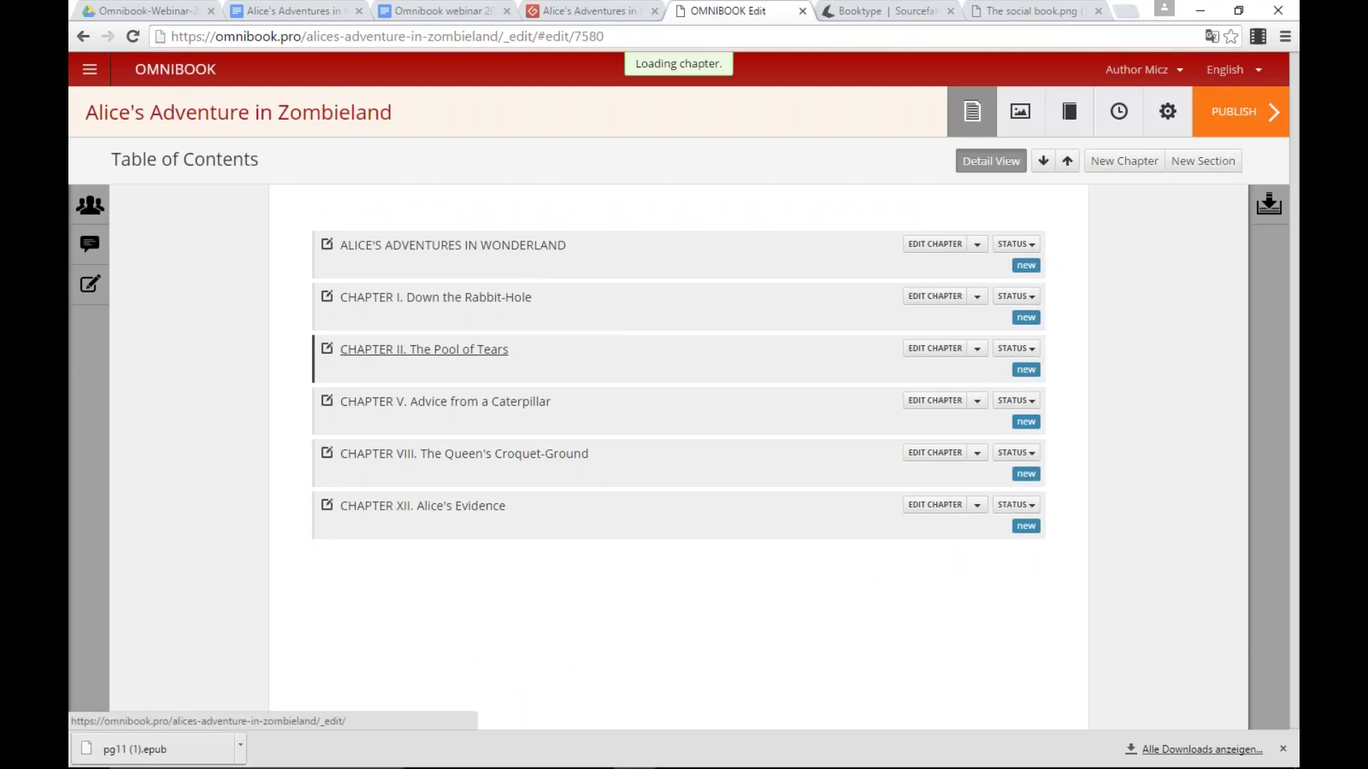
pyautogui.tripleClick(414, 289)
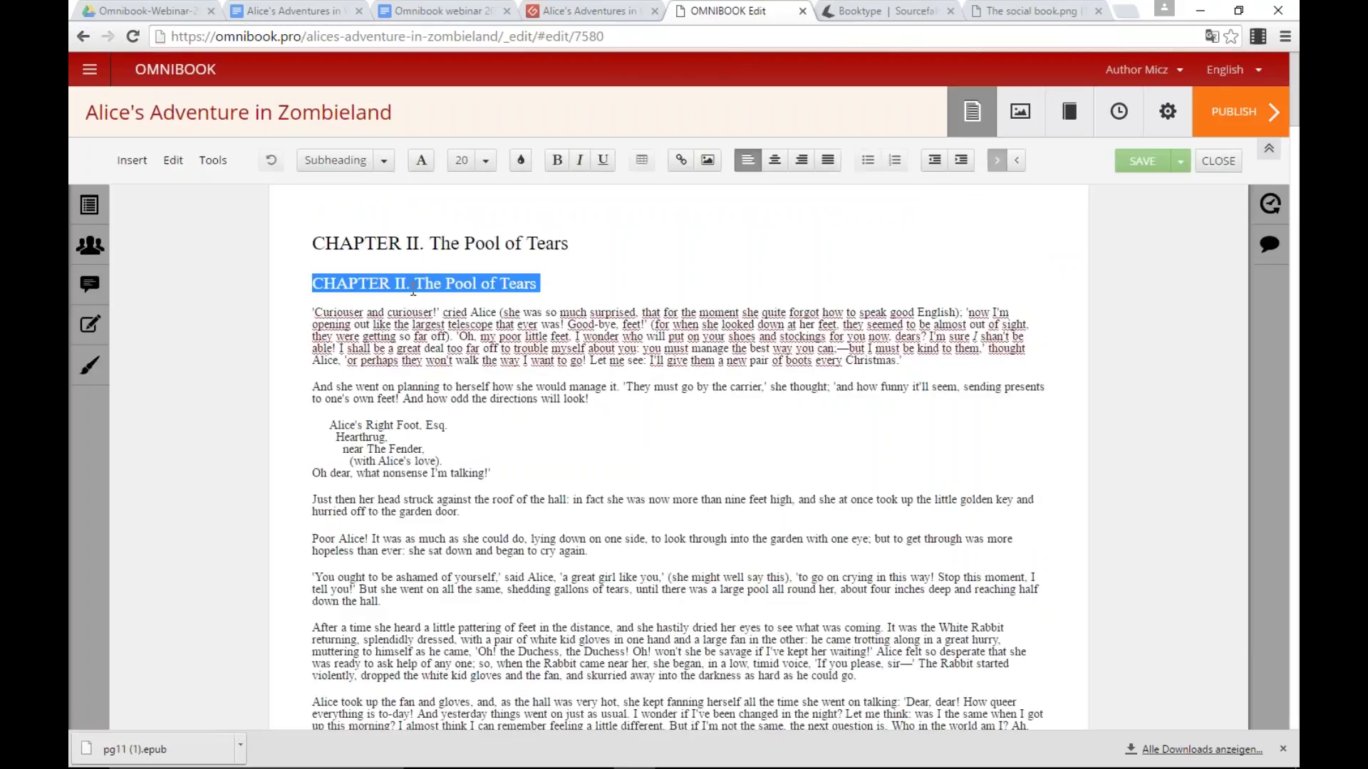
pyautogui.press('BackSpace')
pyautogui.click(383, 161)
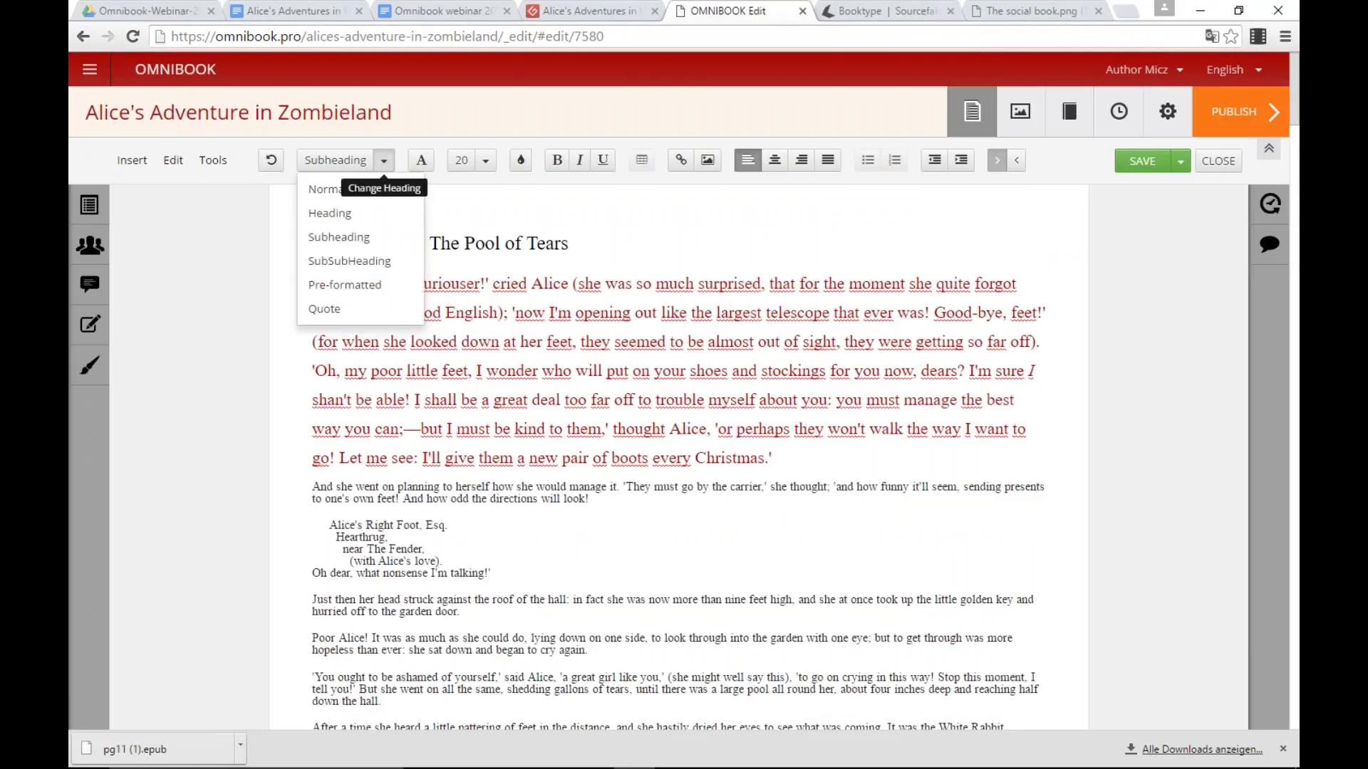
pyautogui.click(324, 188)
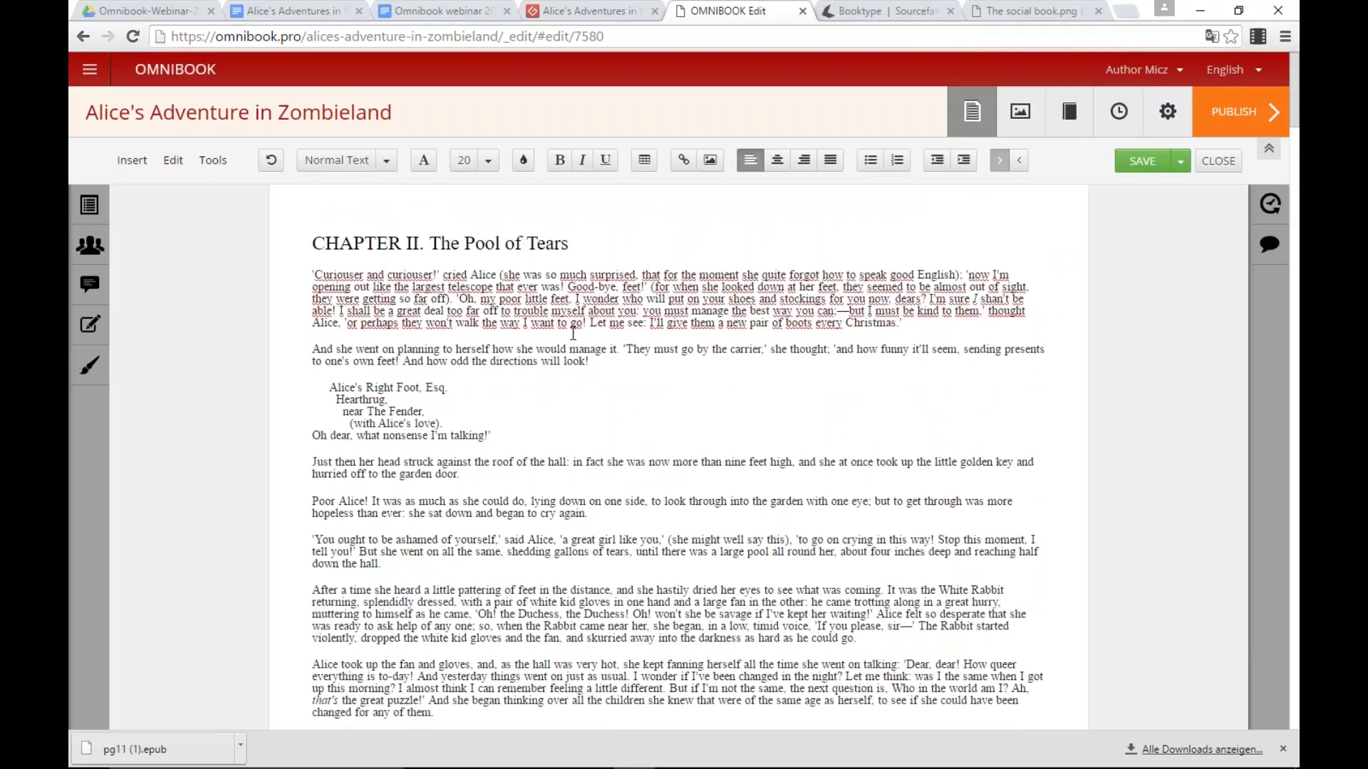
# Step: Save the edited Chapter II and put the text cursor in its opening paragraph
pyautogui.click(1142, 161)
pyautogui.click(917, 288)
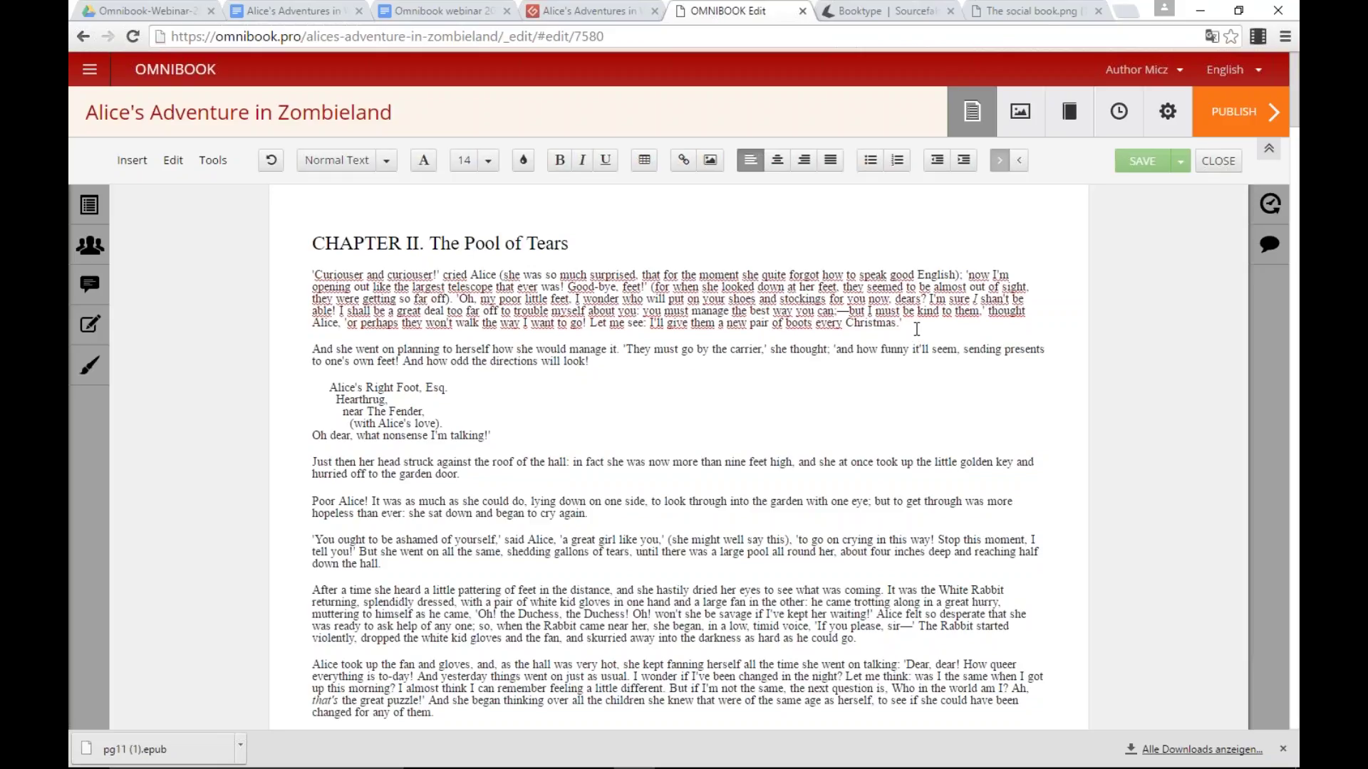
pyautogui.click(666, 310)
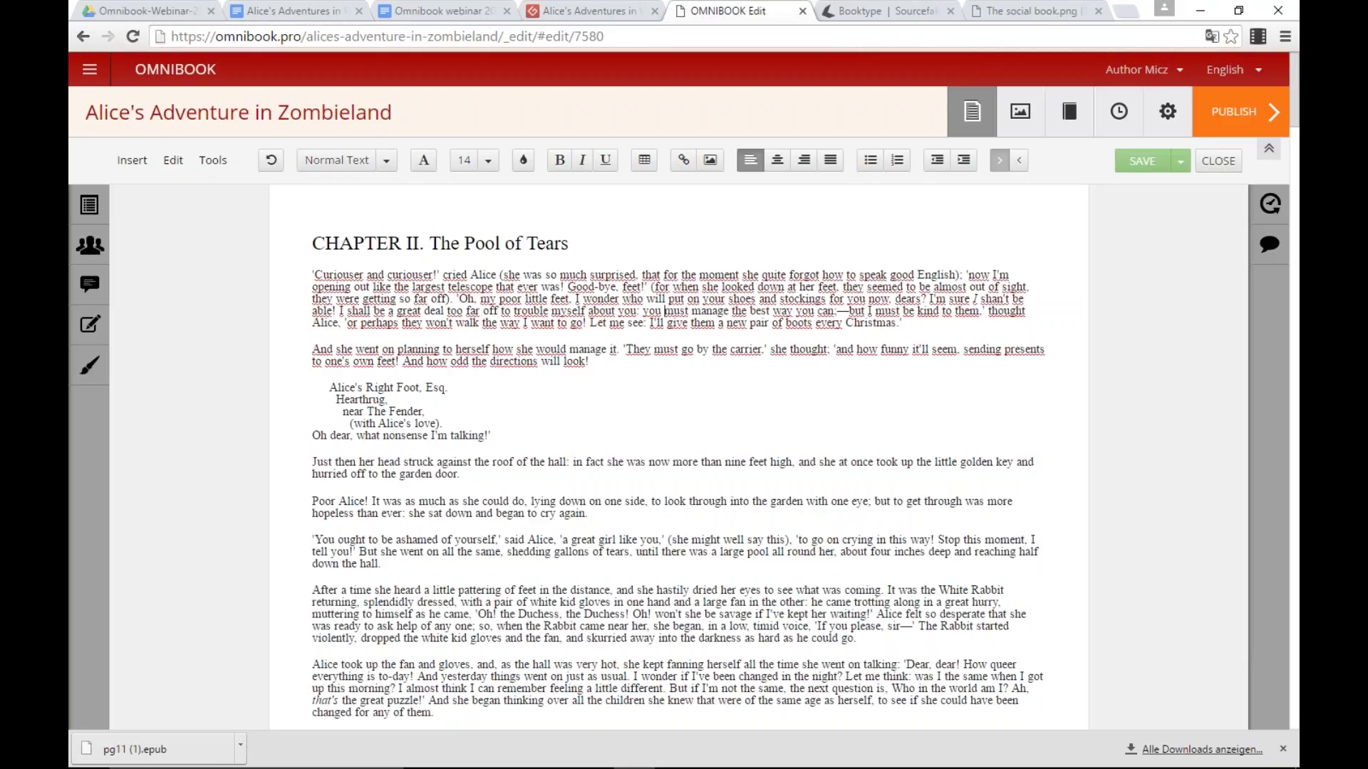
# Step: Open the book's design settings and set both the heading font and the paragraph font of the custom style to Non Serif
pyautogui.click(90, 366)
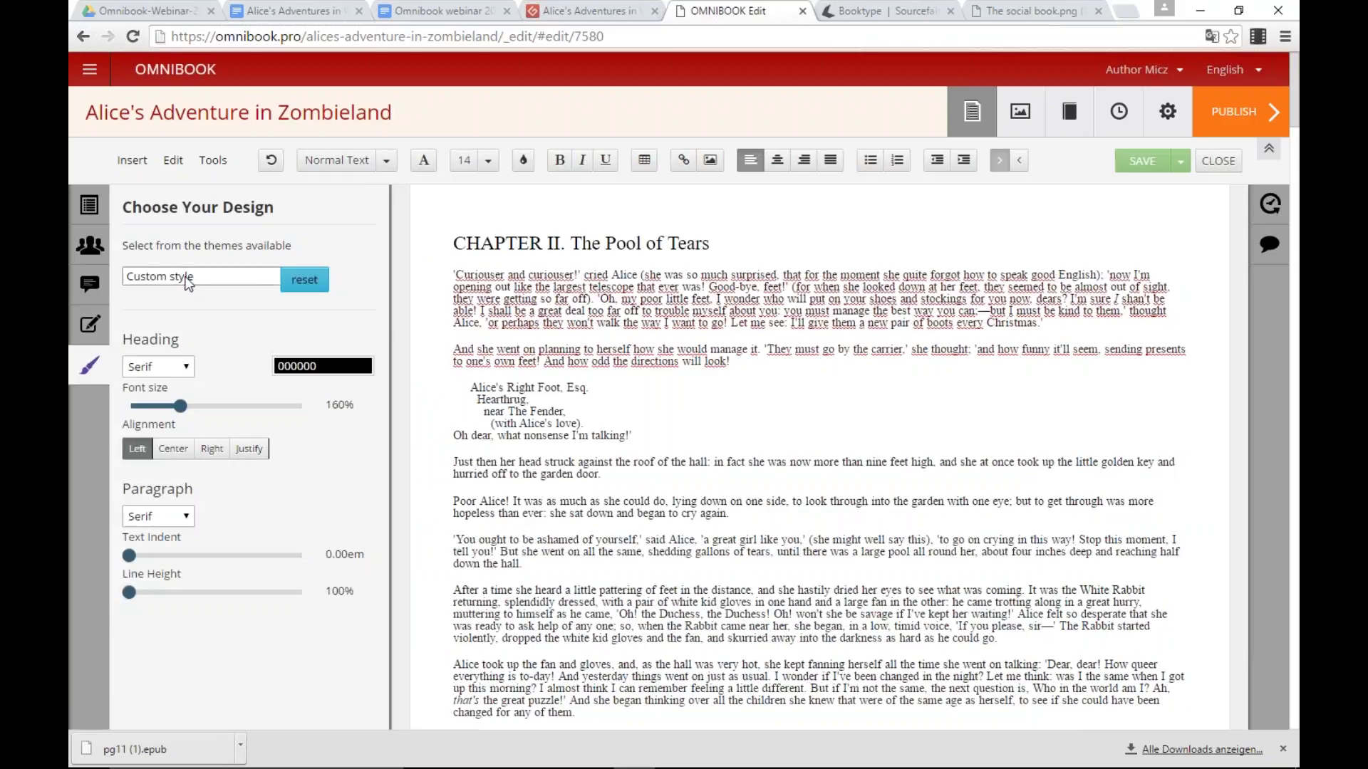
pyautogui.click(186, 368)
pyautogui.click(182, 401)
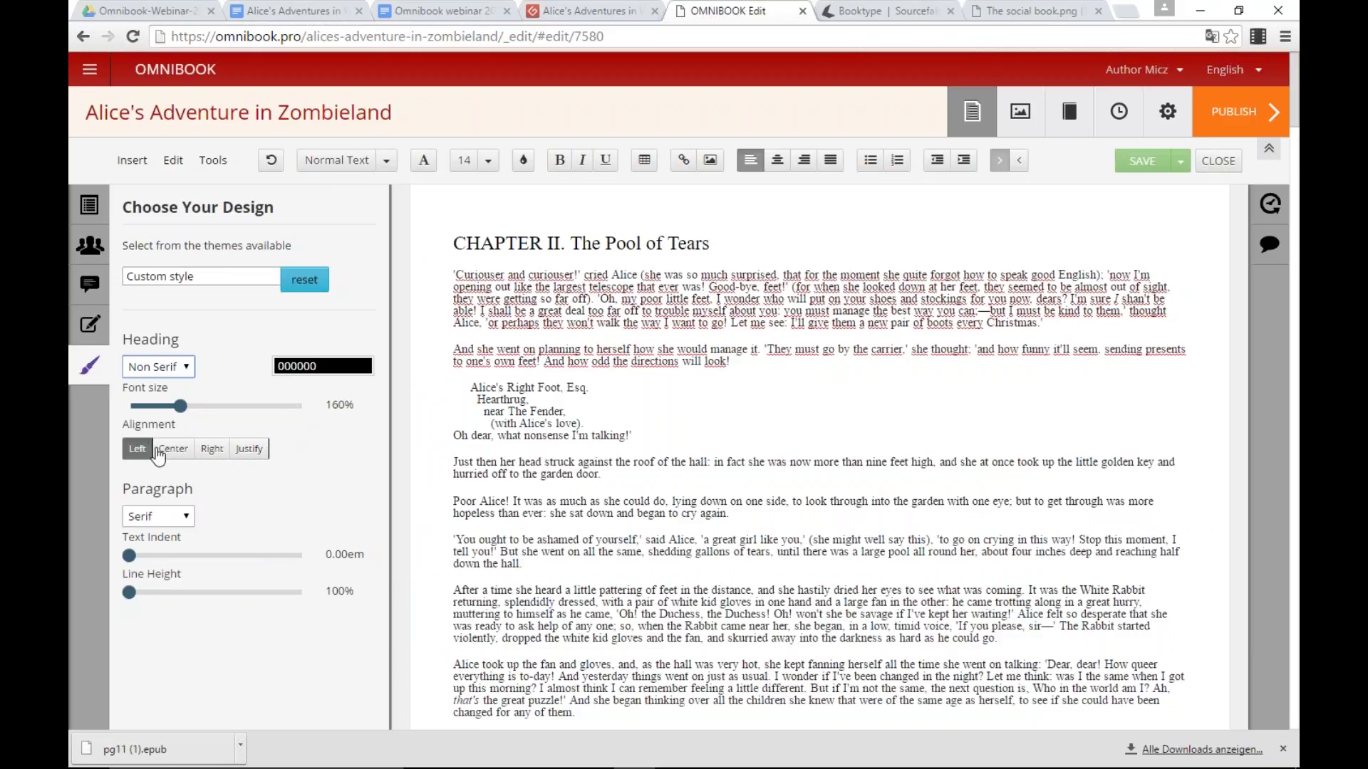
pyautogui.click(184, 519)
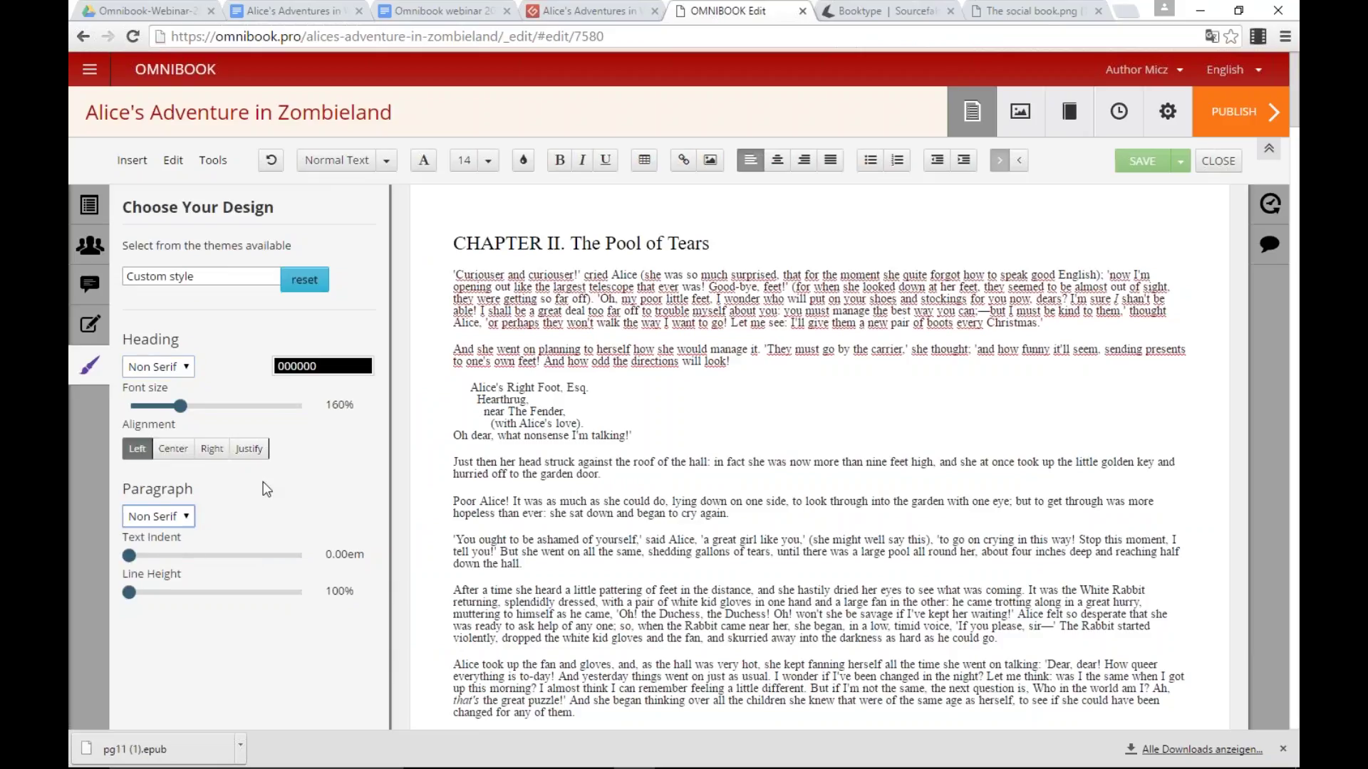
# Step: Apply the Academic (Compact) theme to the book and look through Chapter II in that design
pyautogui.click(241, 274)
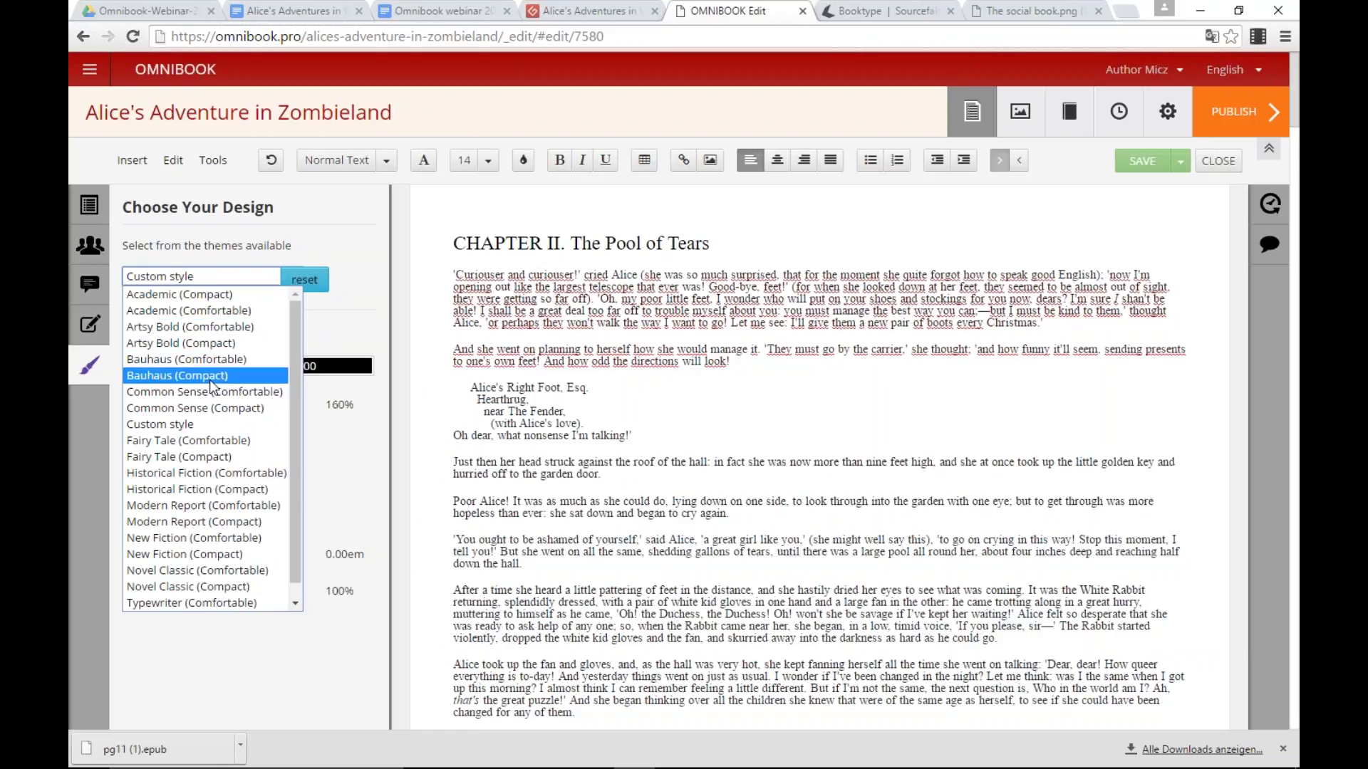
pyautogui.click(207, 293)
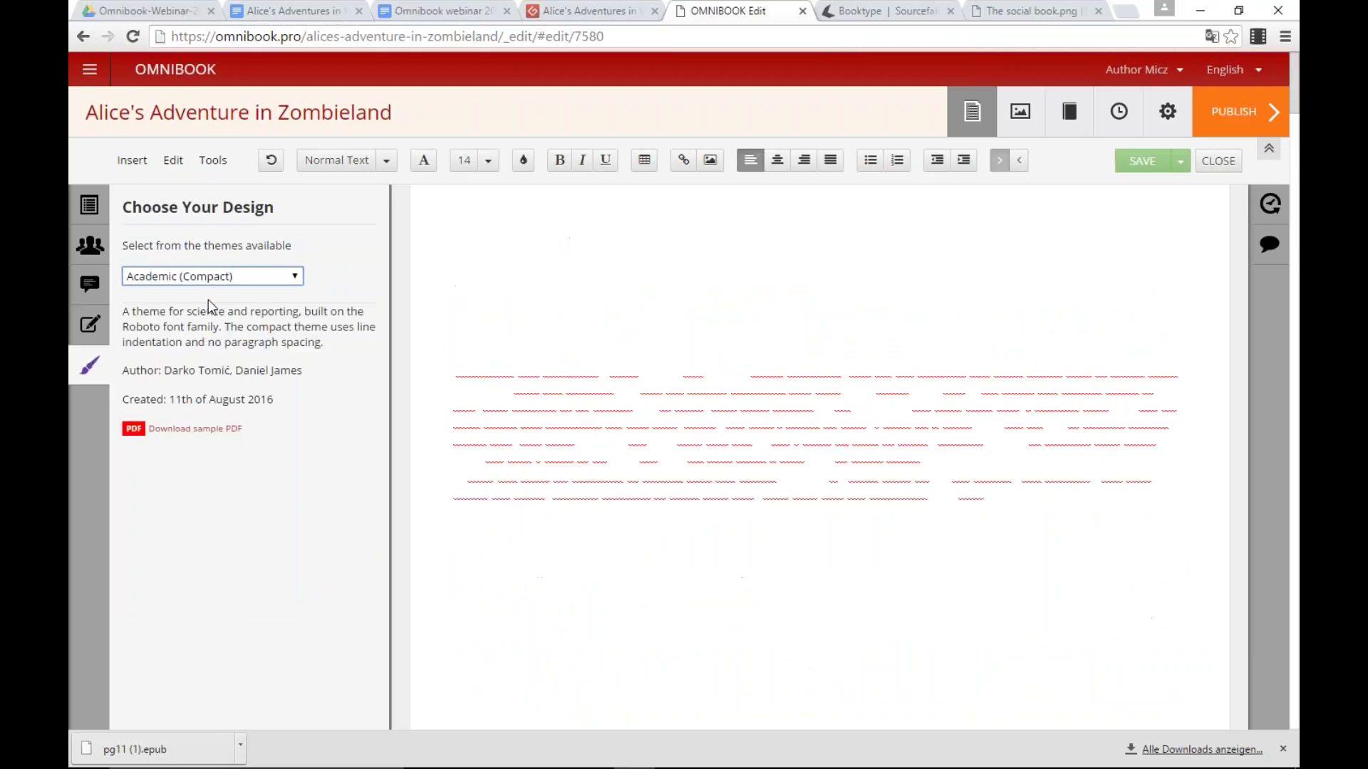
pyautogui.click(502, 389)
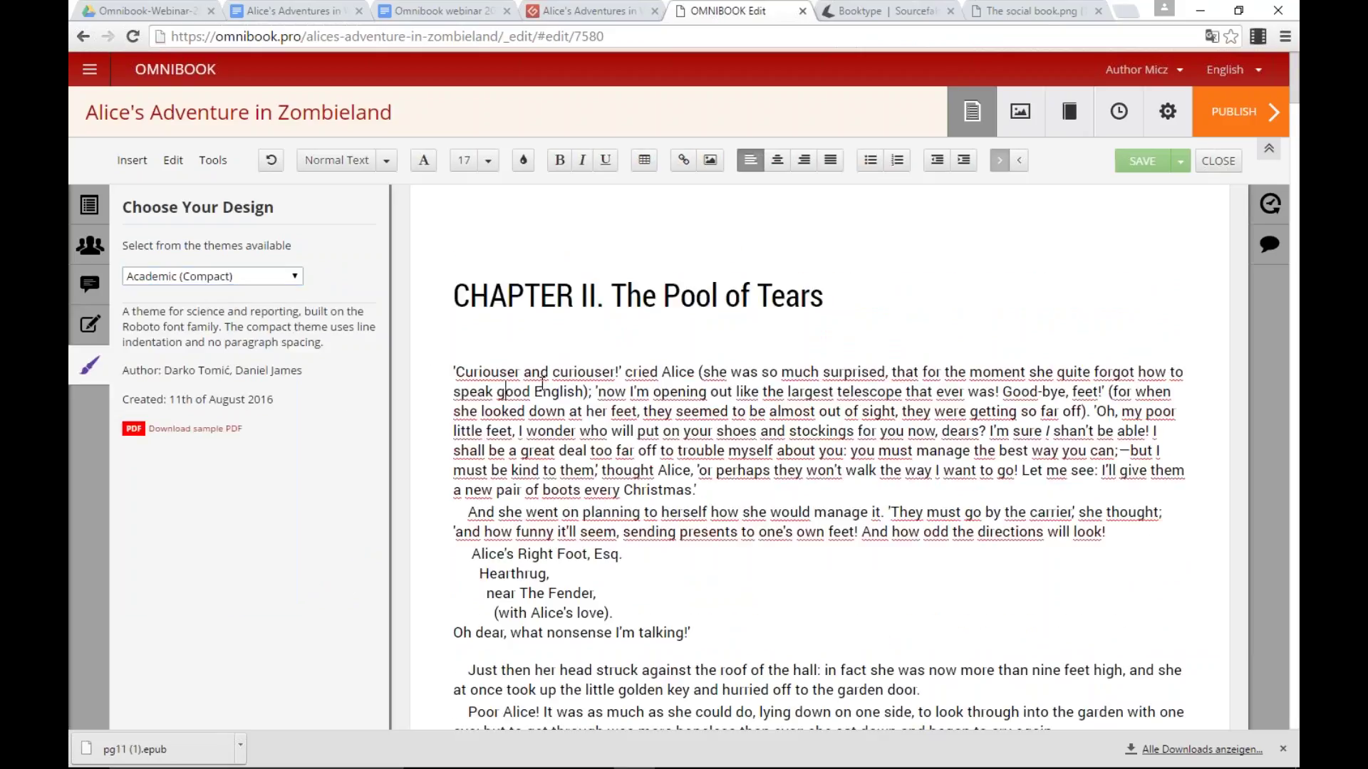
pyautogui.scroll(-4, 542, 383)
pyautogui.scroll(-12, 542, 383)
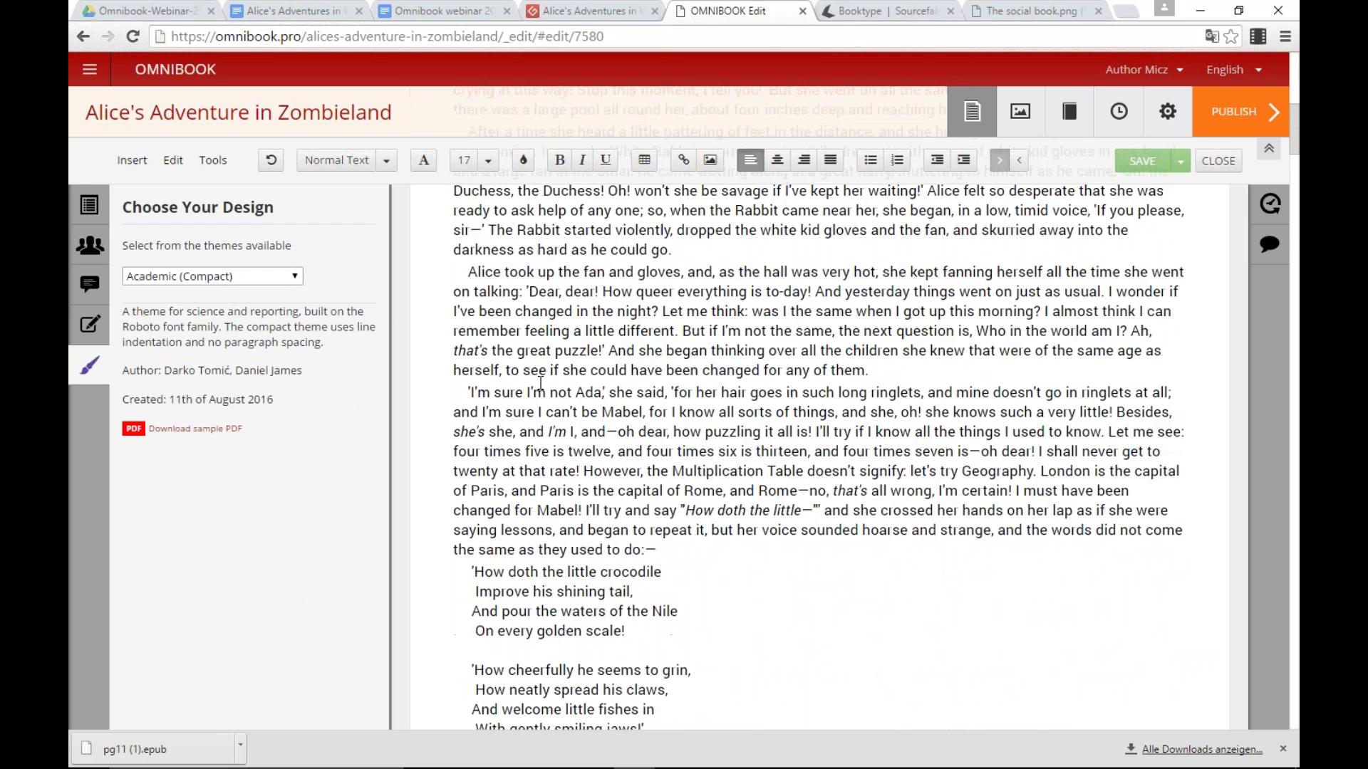
pyautogui.scroll(15, 542, 384)
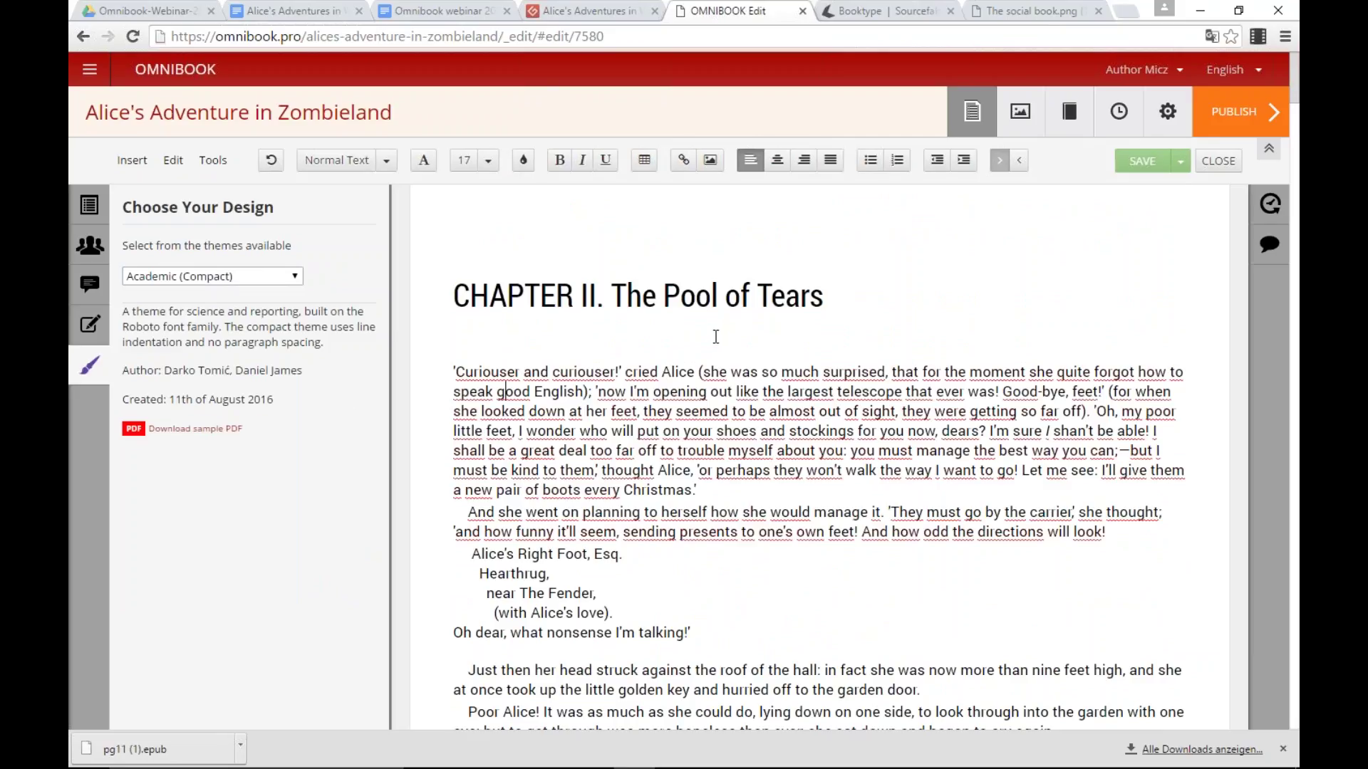
# Step: Try the Bauhaus (Comfortable) and Fairy Tale (Comfortable) themes on the book, checking how Chapter II looks in each
pyautogui.click(273, 279)
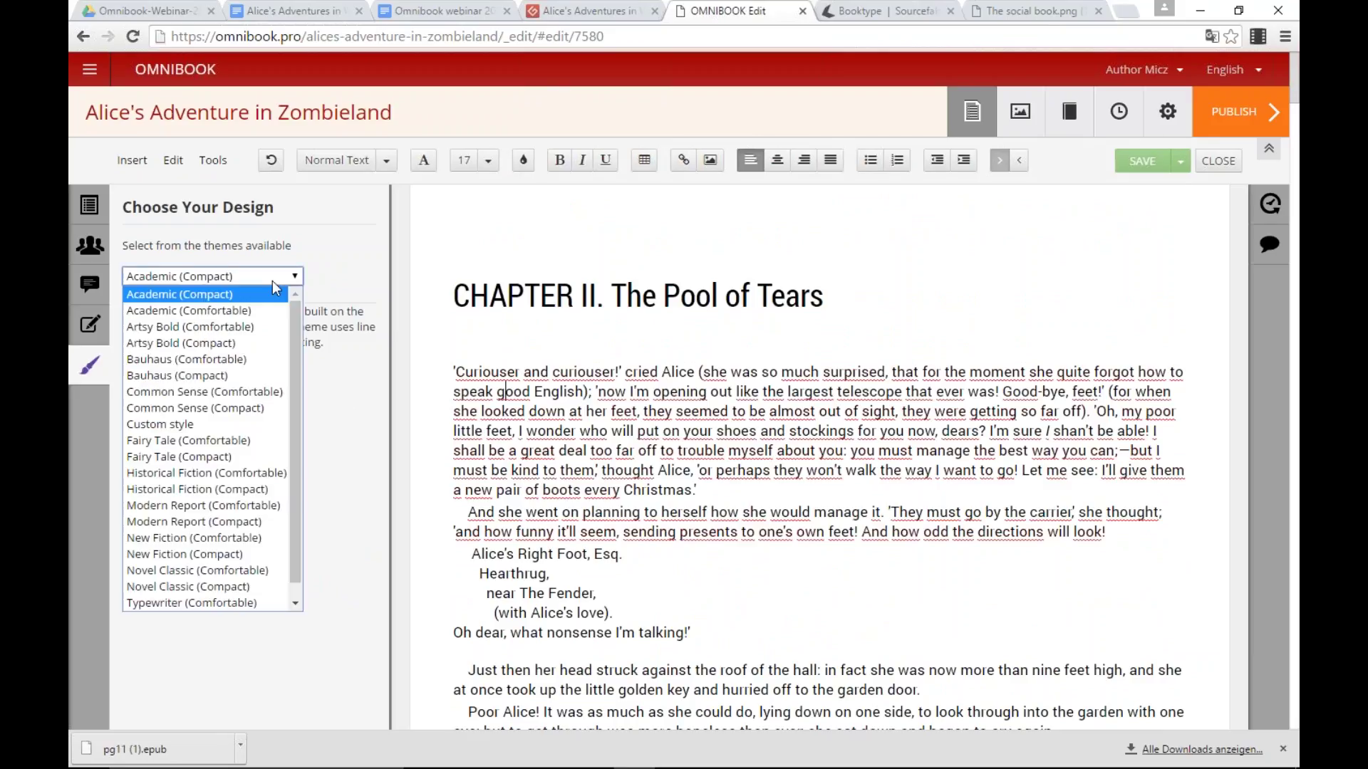
pyautogui.click(214, 360)
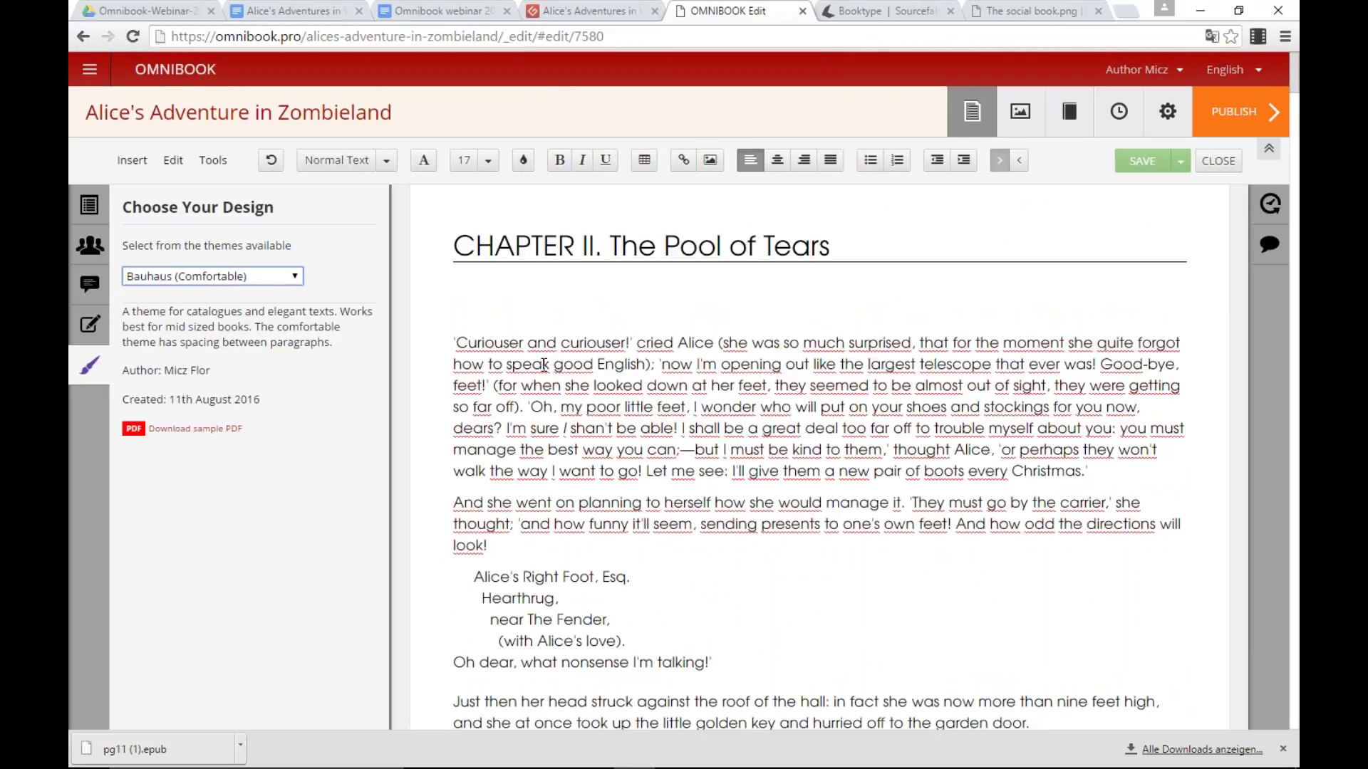
pyautogui.click(276, 280)
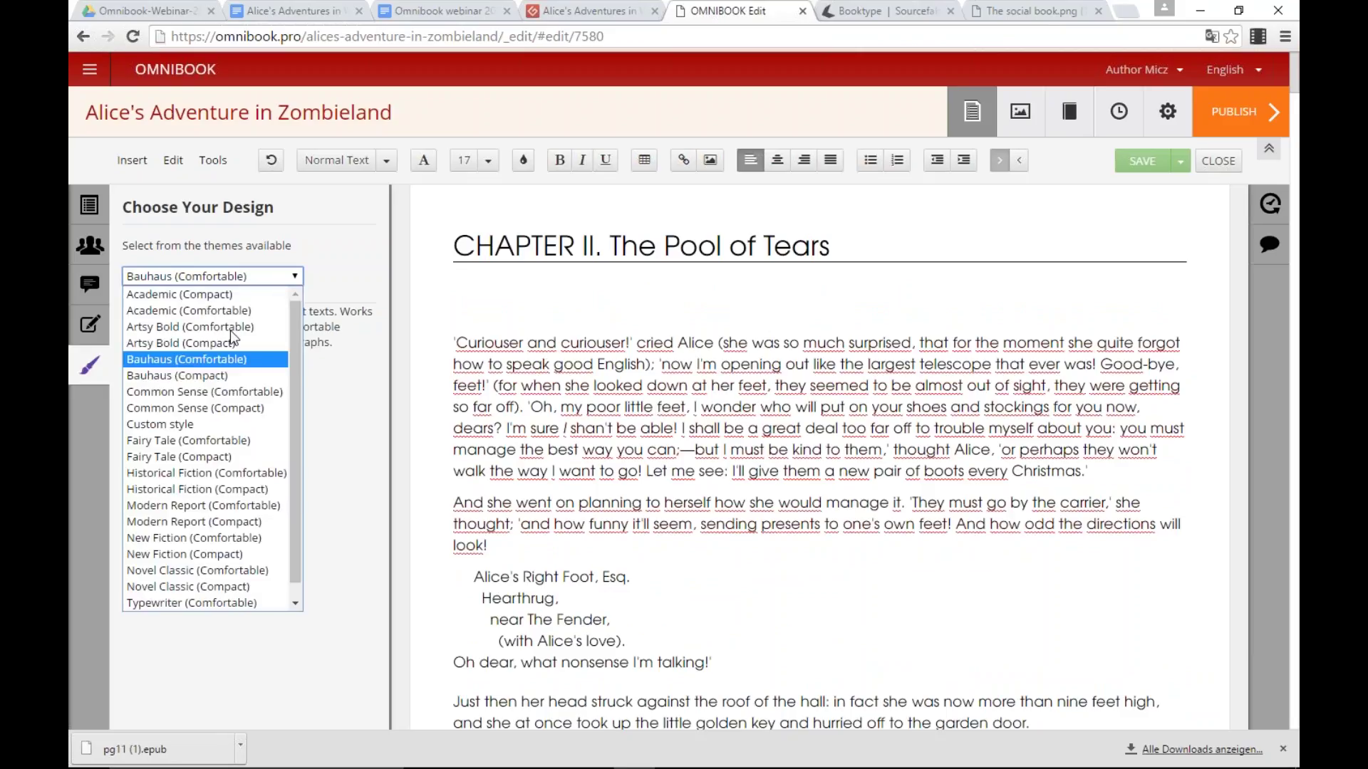
pyautogui.click(221, 442)
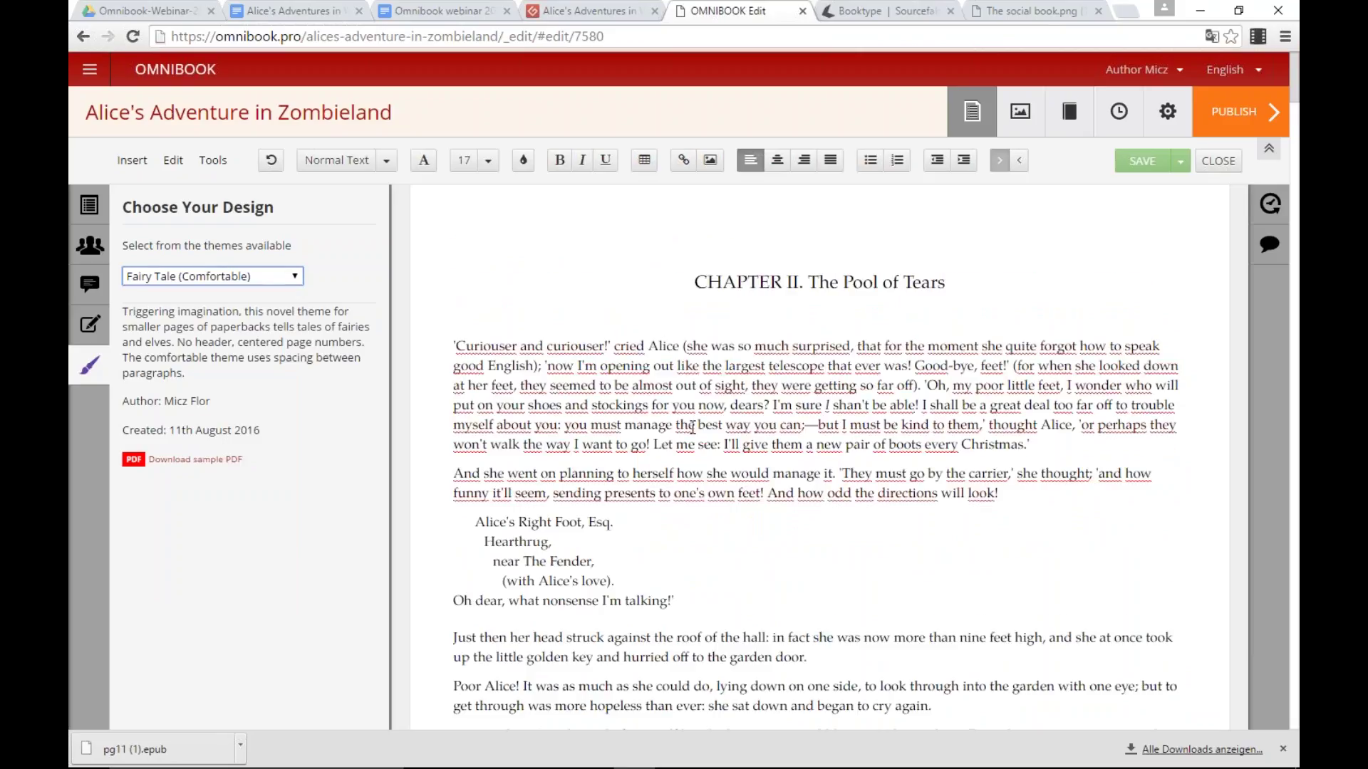
pyautogui.click(692, 427)
pyautogui.scroll(-6, 696, 428)
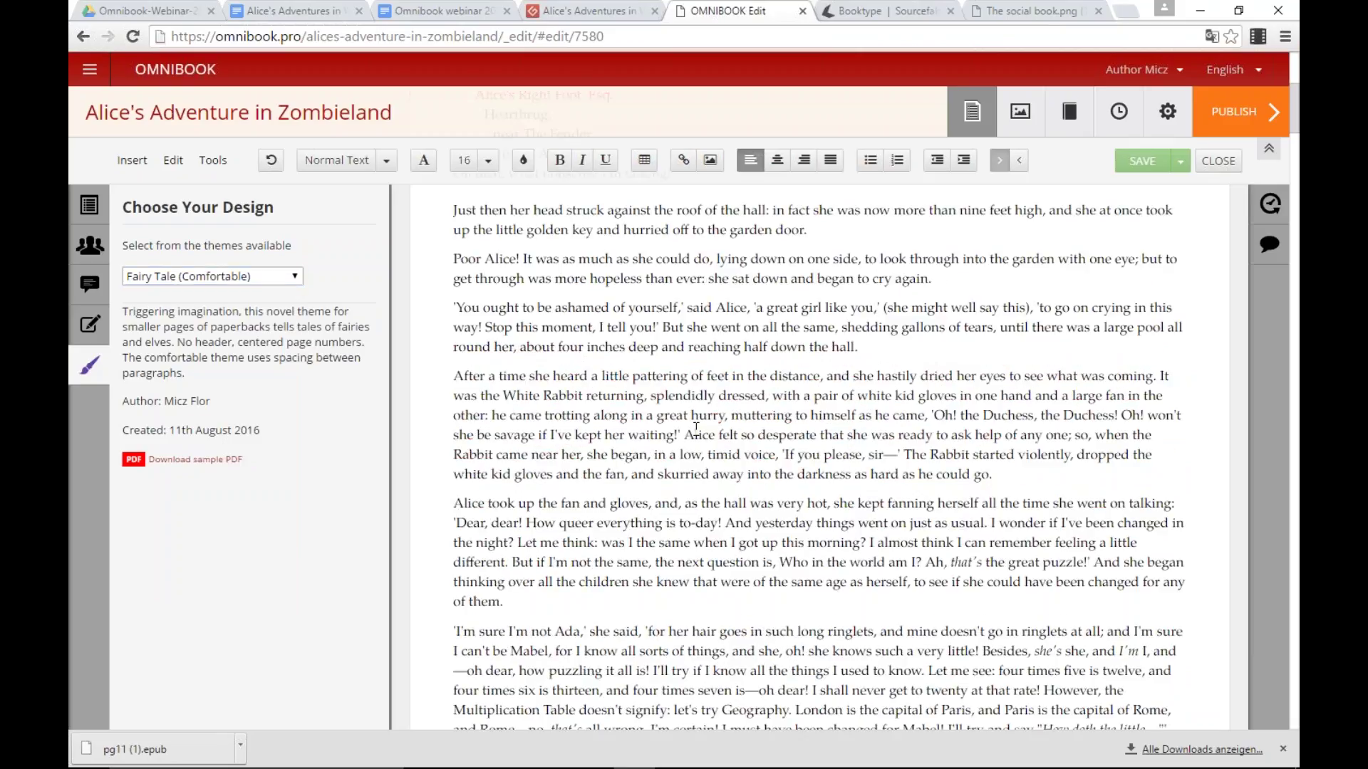
pyautogui.scroll(-4, 696, 428)
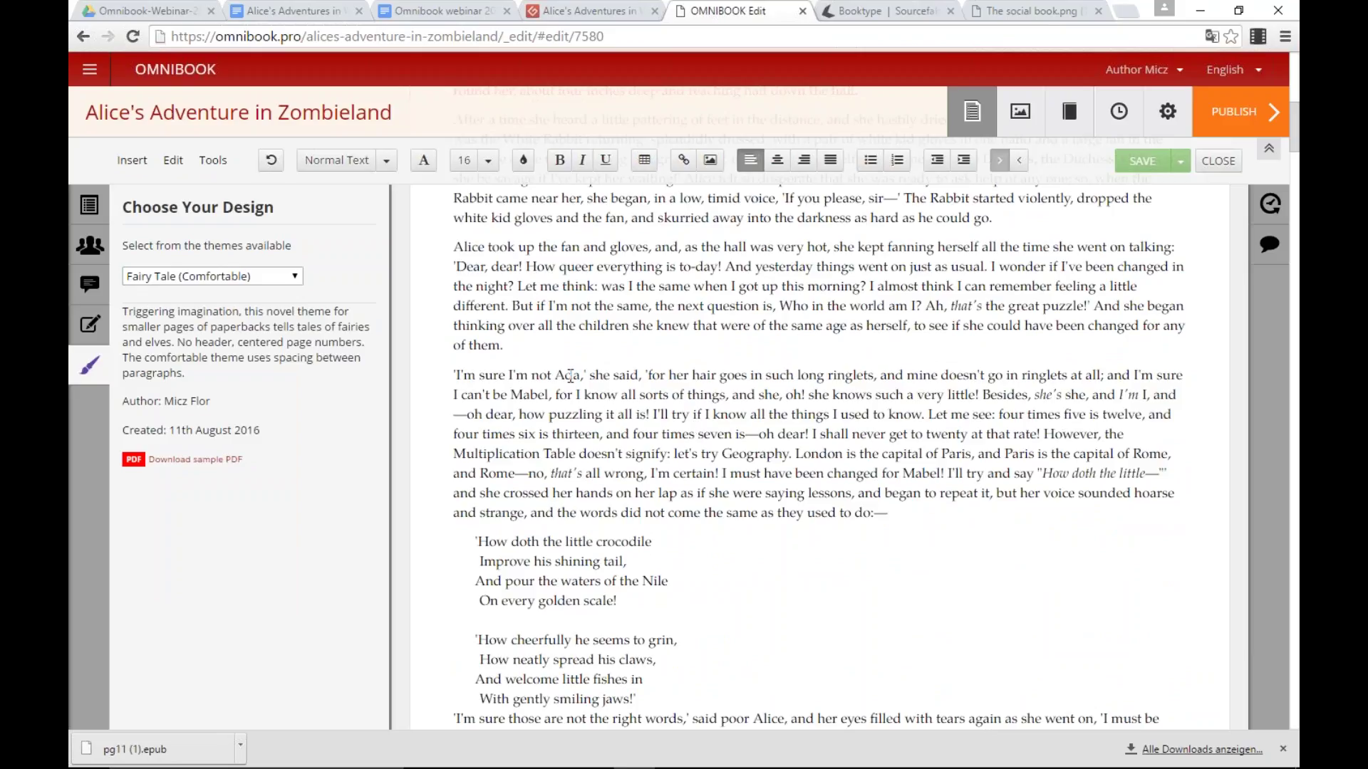
# Step: Try the Historical Fiction (Comfortable) and Typewriter (Comfortable) themes on the book
pyautogui.click(290, 278)
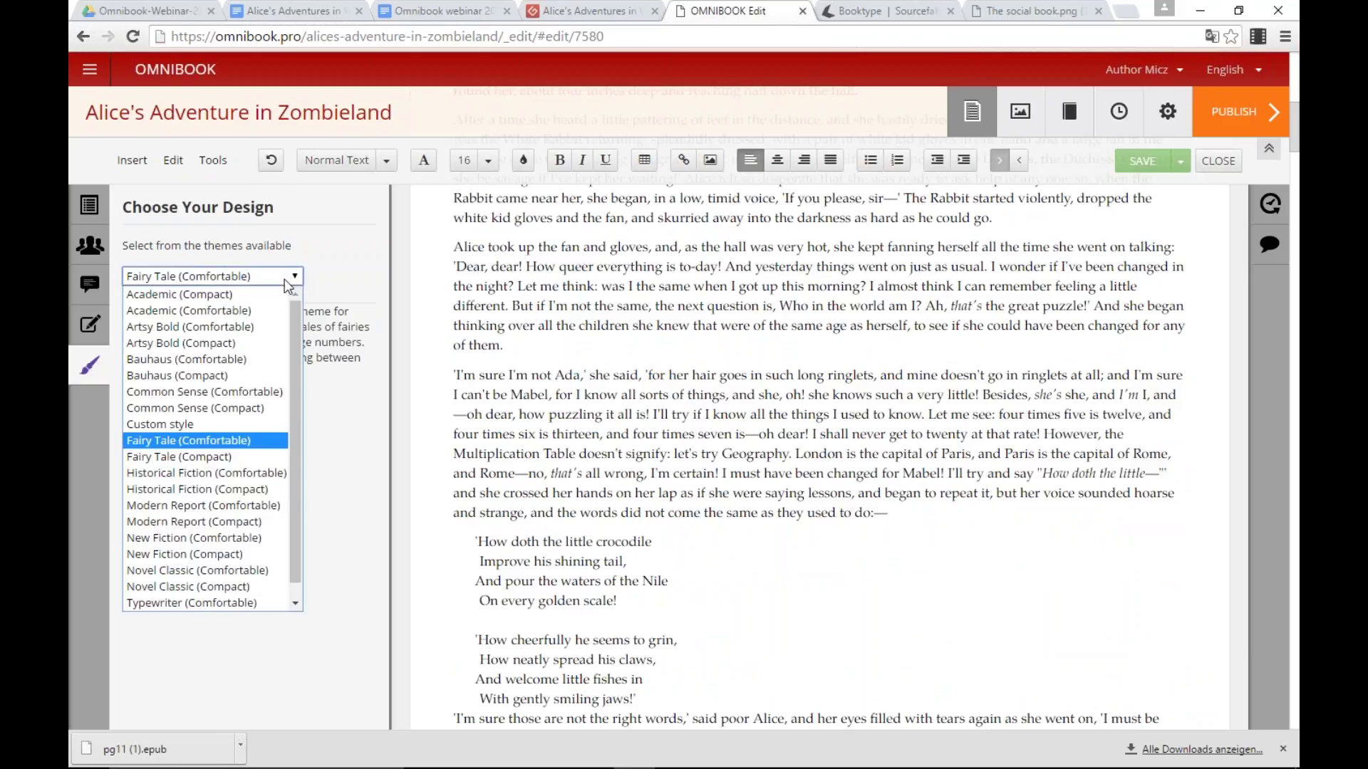
pyautogui.click(226, 473)
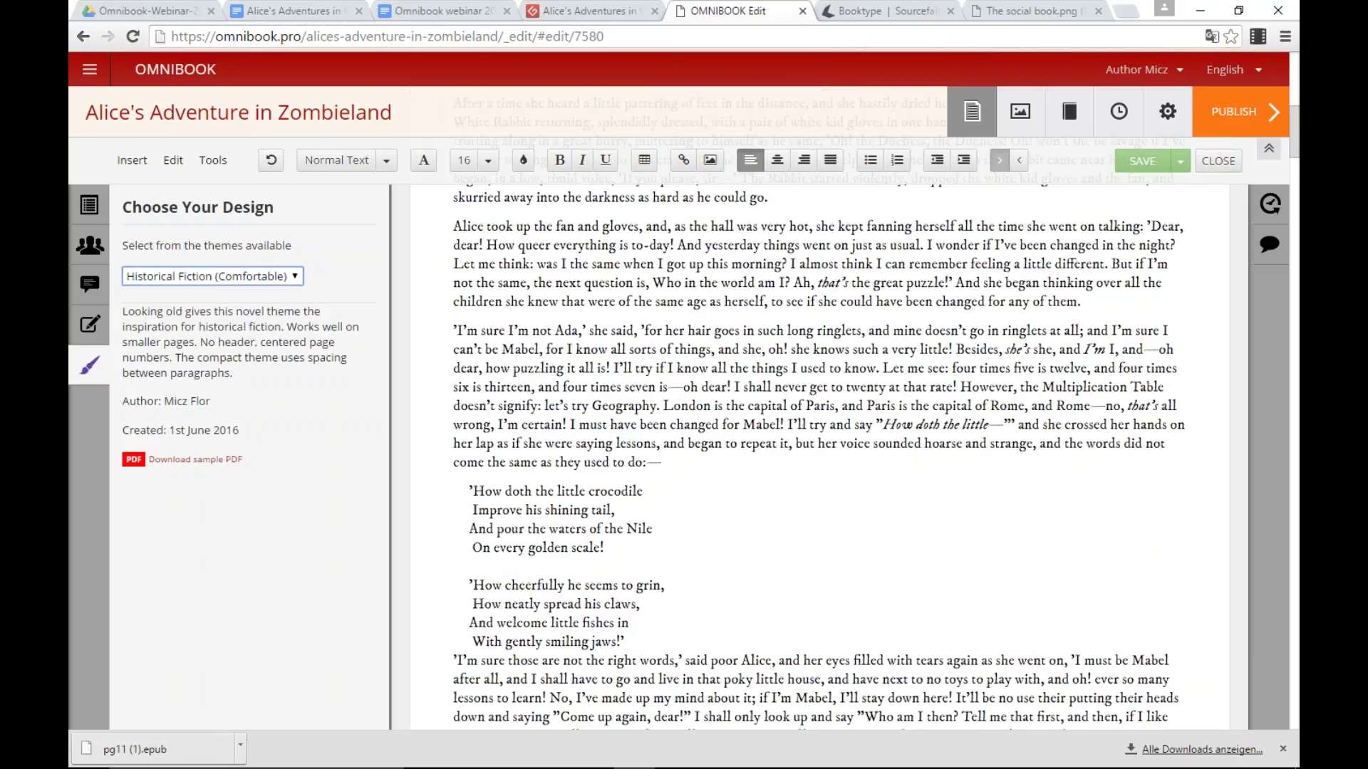
pyautogui.click(701, 368)
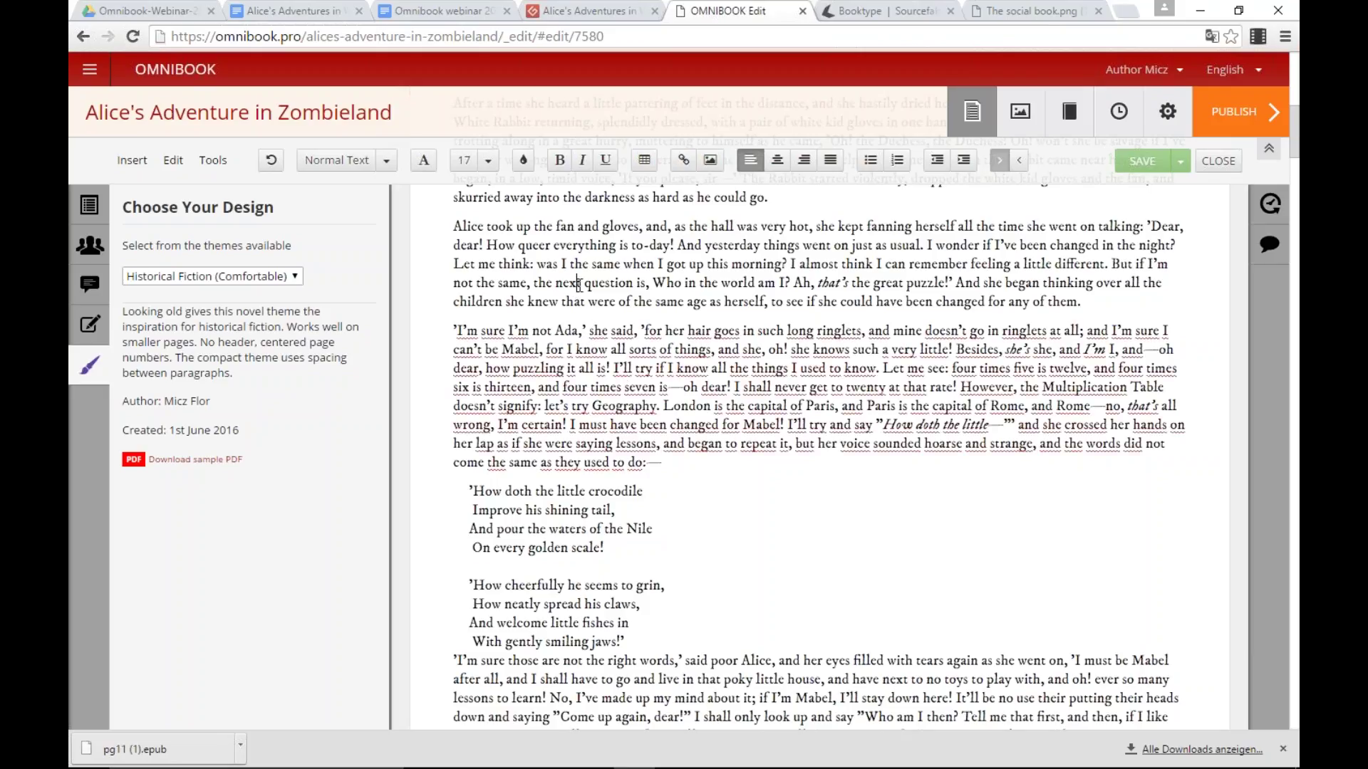
pyautogui.click(294, 280)
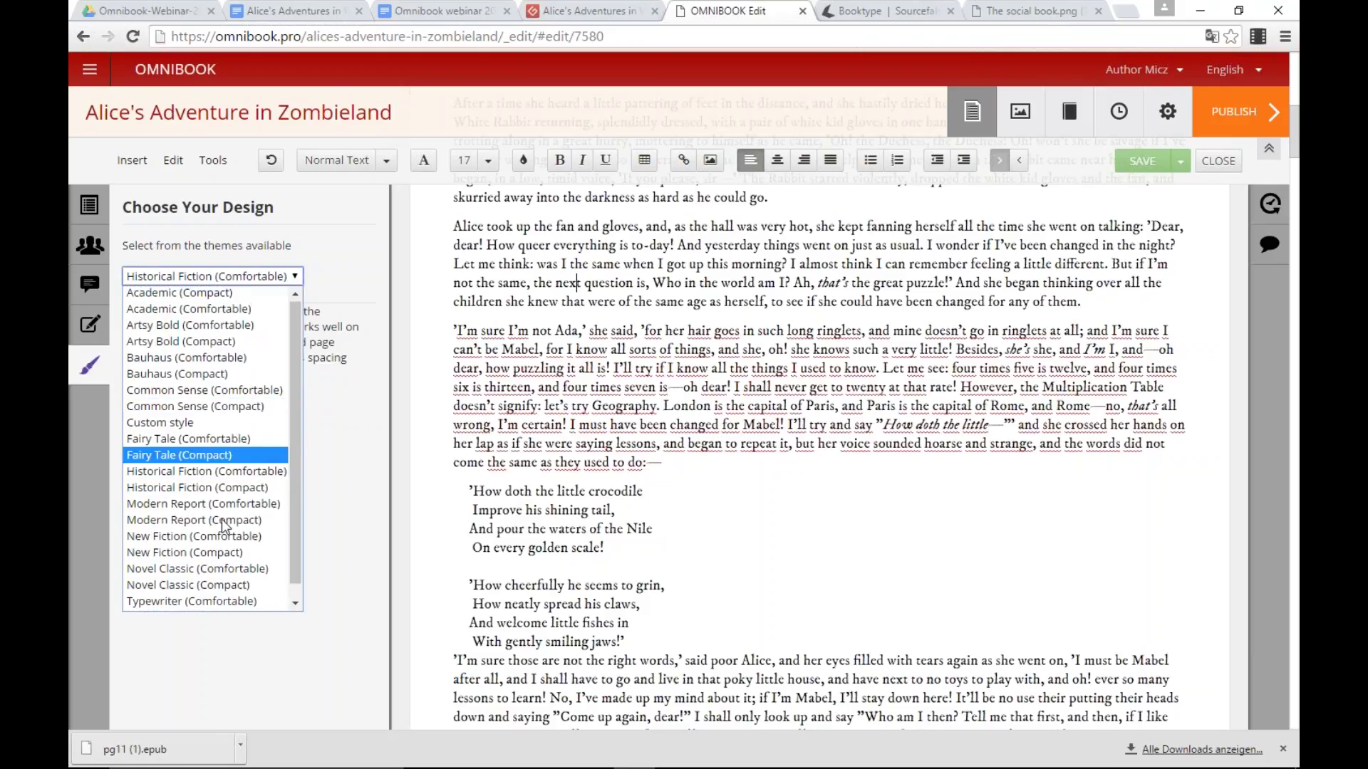
pyautogui.scroll(-1, 214, 527)
pyautogui.scroll(-1, 214, 570)
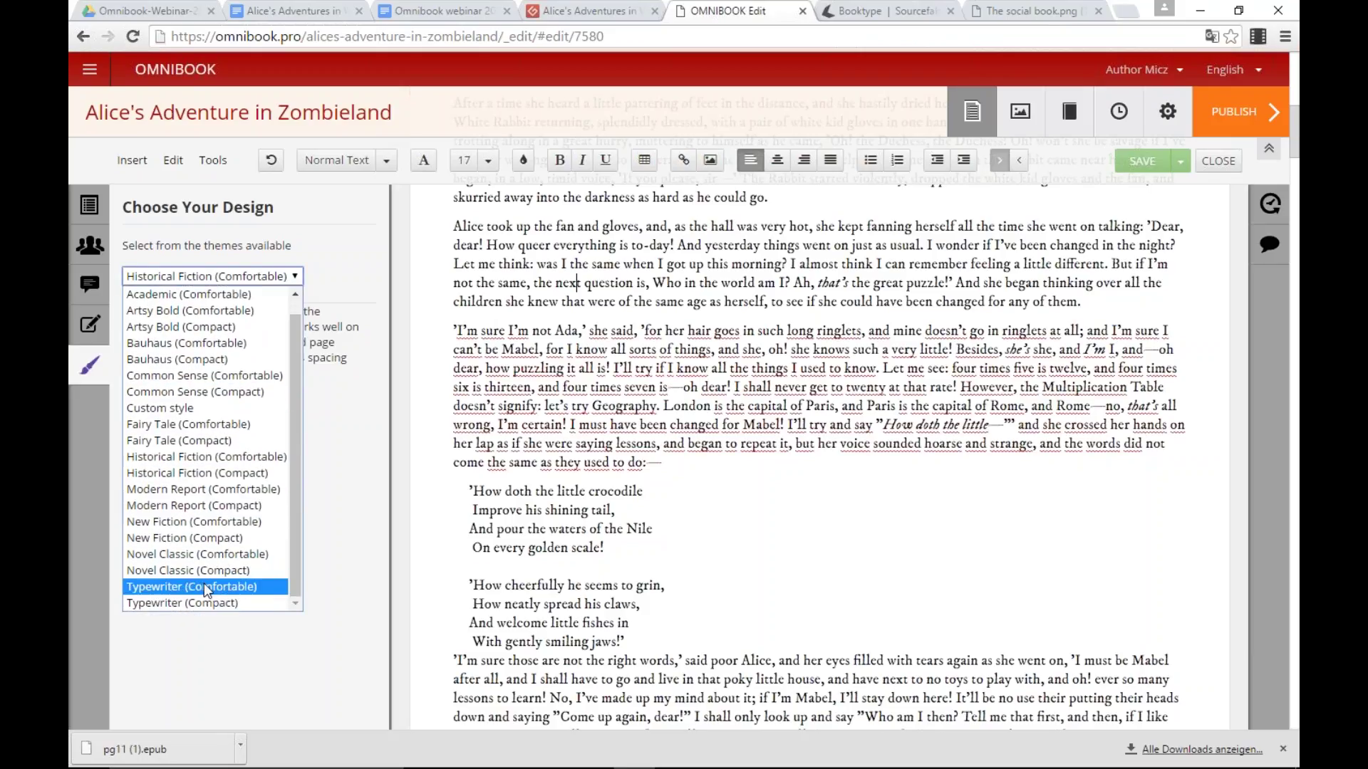
pyautogui.click(216, 586)
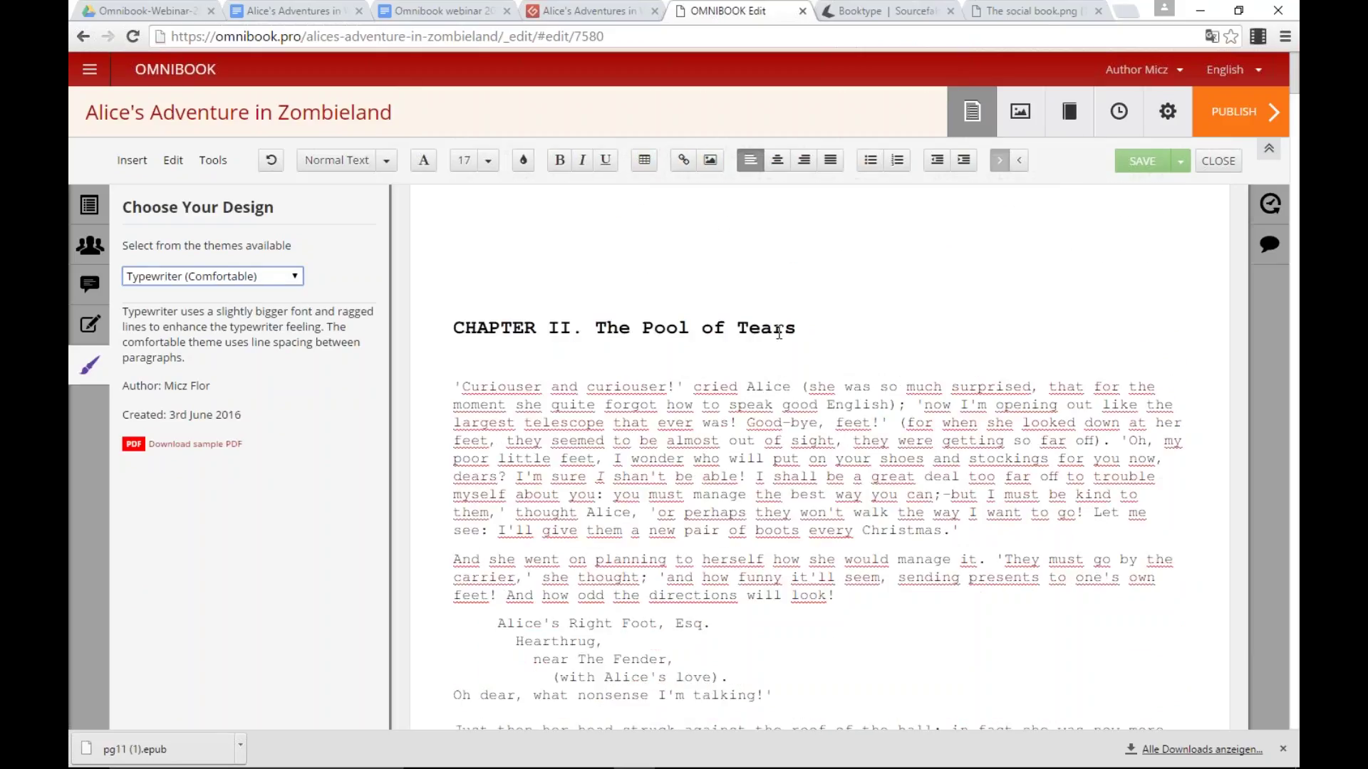
# Step: Try the Artsy Bold (Comfortable) theme on the book and check its heading and body text in Chapter II
pyautogui.click(255, 278)
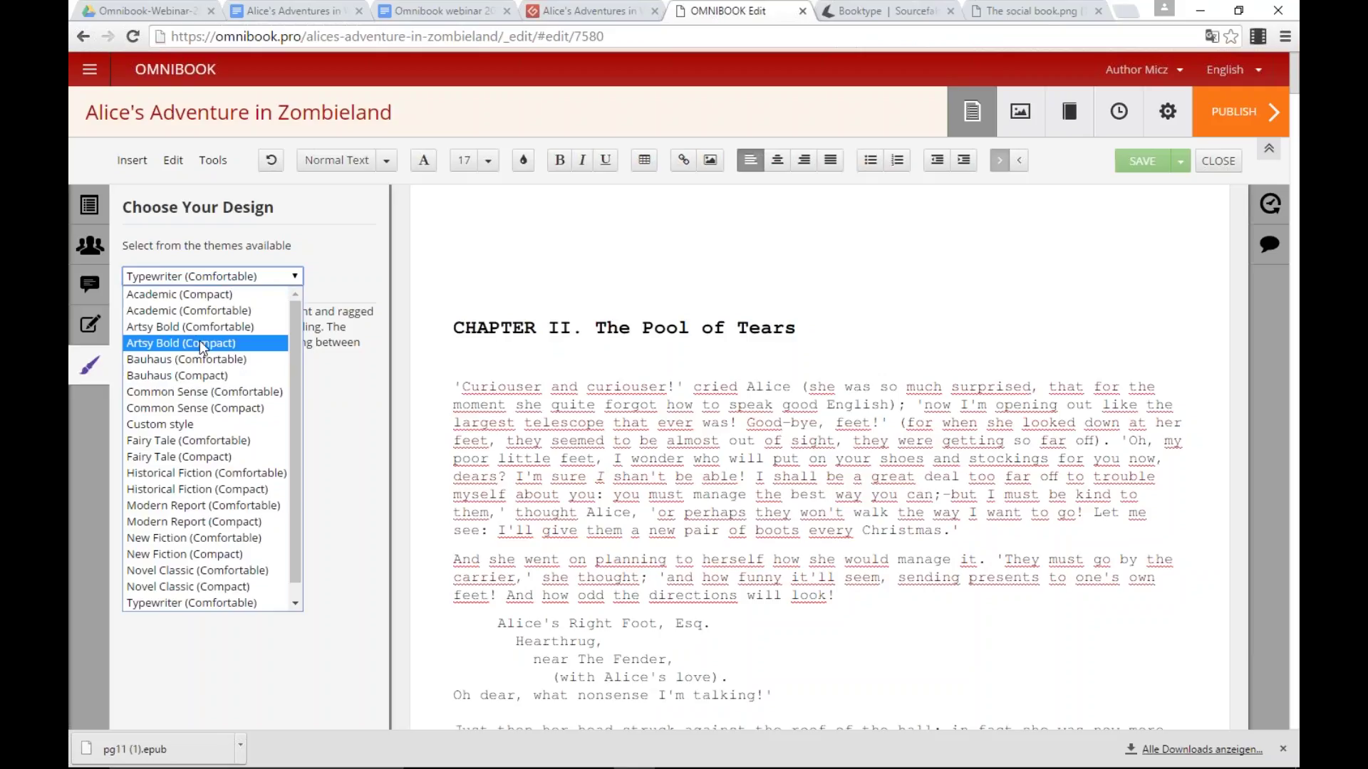
pyautogui.press('Return')
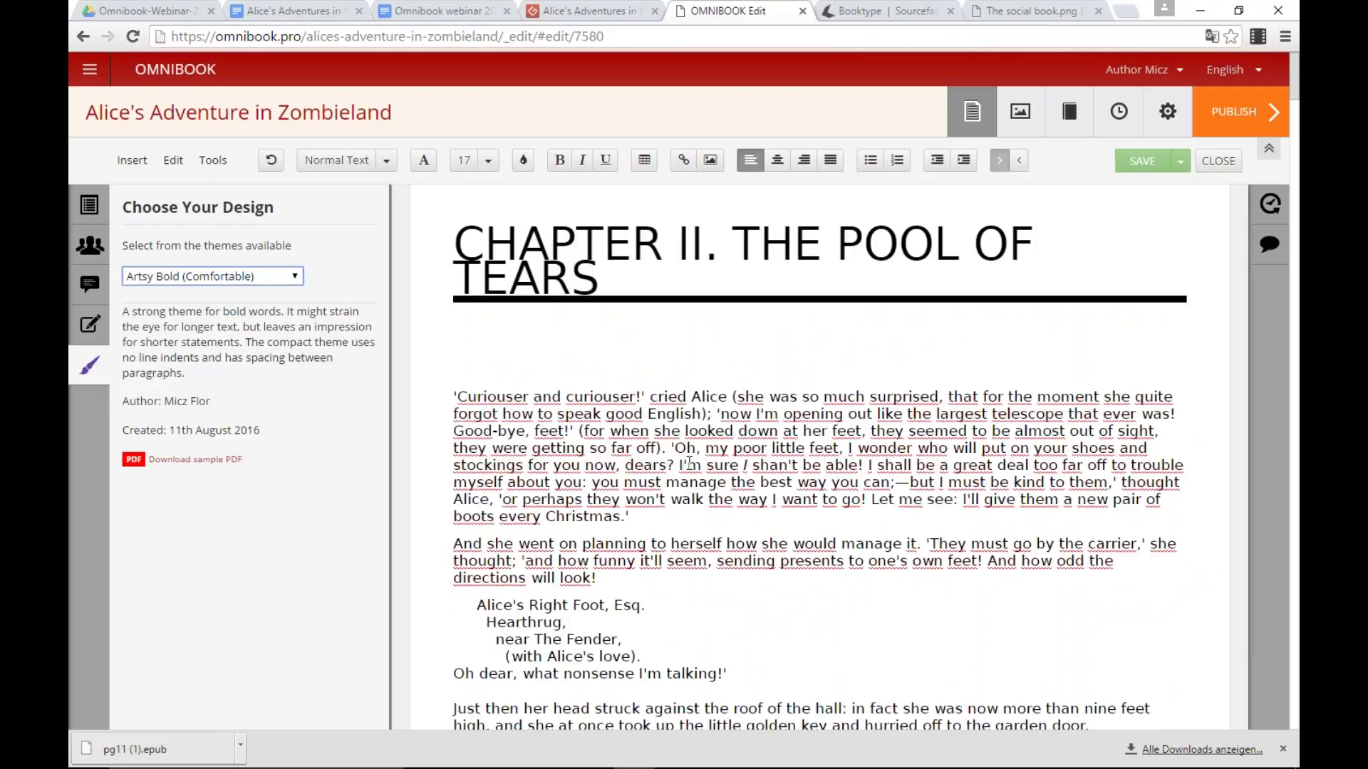
pyautogui.click(611, 415)
pyautogui.click(669, 396)
# Step: Set the book's theme to Fairy Tale (Comfortable)
pyautogui.click(264, 277)
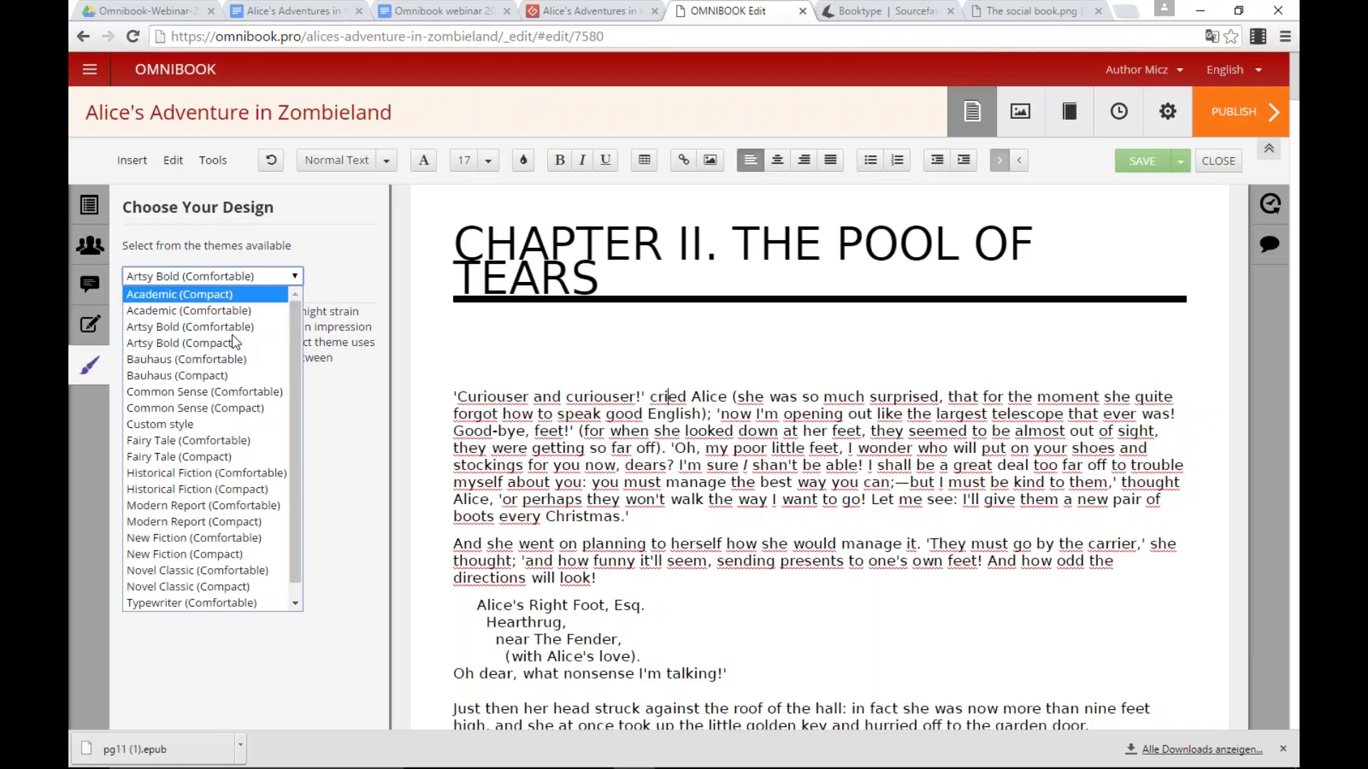
pyautogui.click(219, 442)
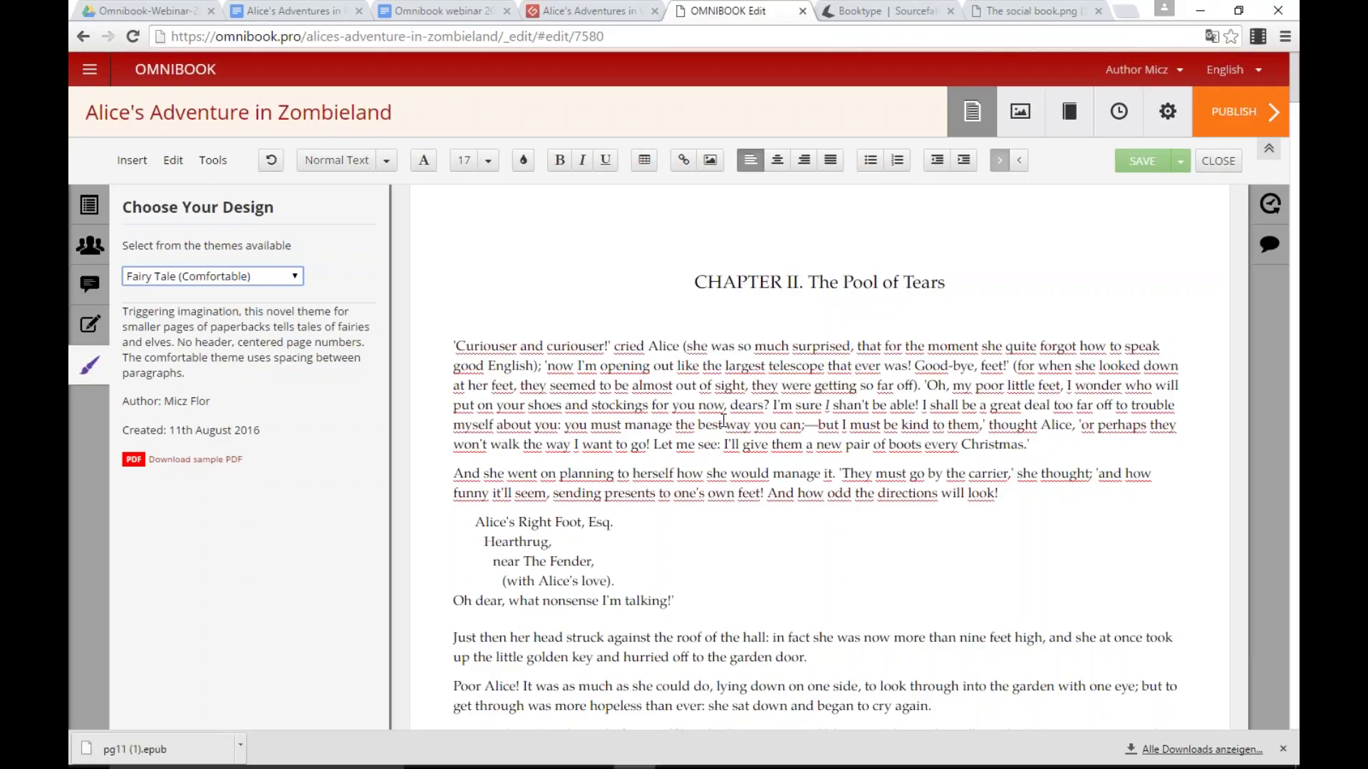
# Step: Look at the book's shared notes, its chat with the editing activity, and its online users
pyautogui.click(89, 324)
pyautogui.click(150, 315)
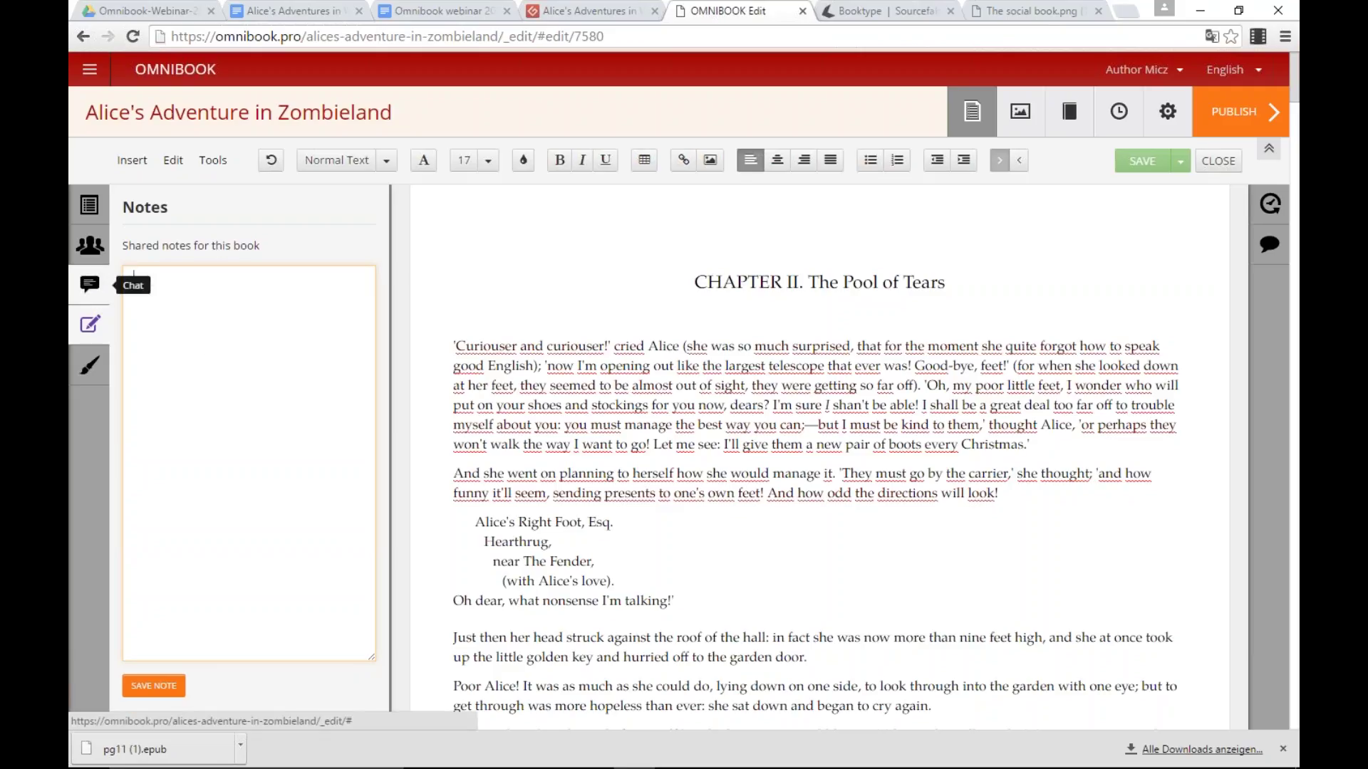
pyautogui.click(90, 284)
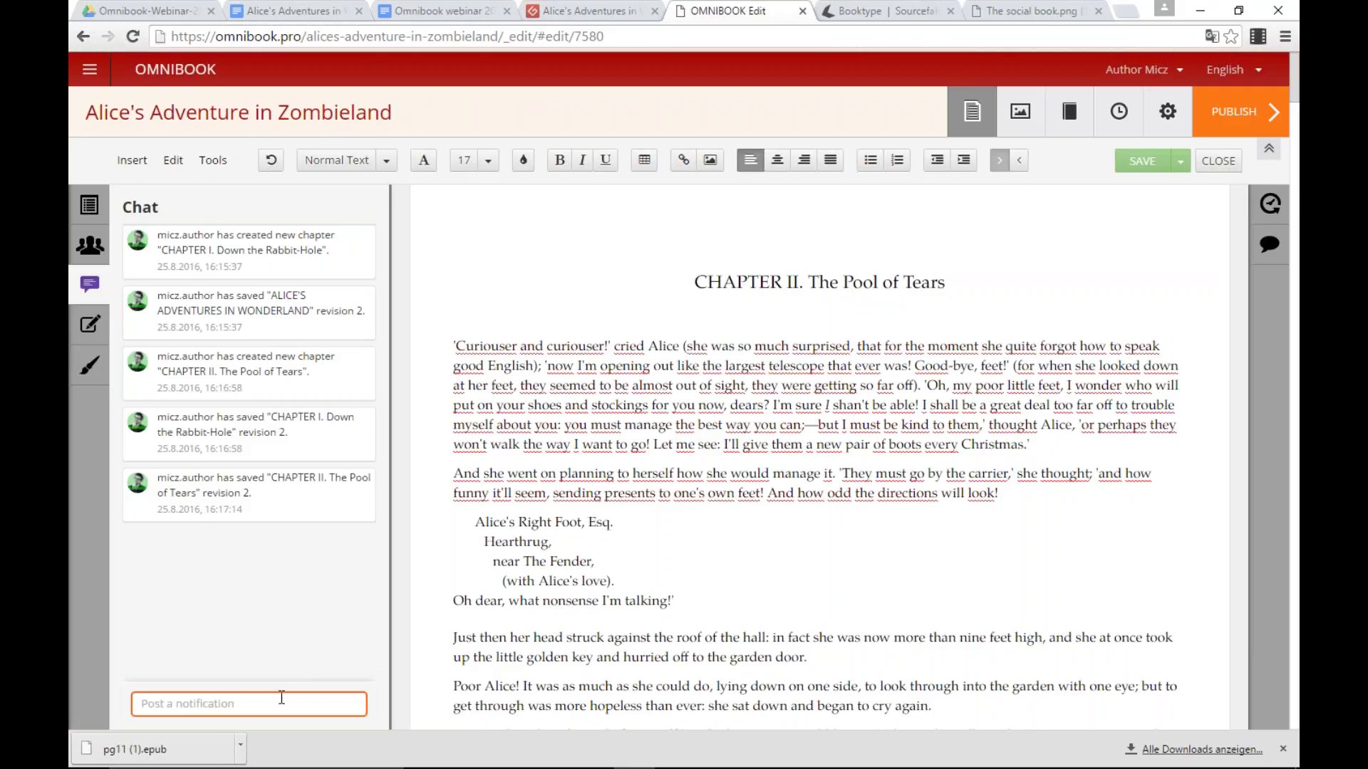
pyautogui.click(90, 245)
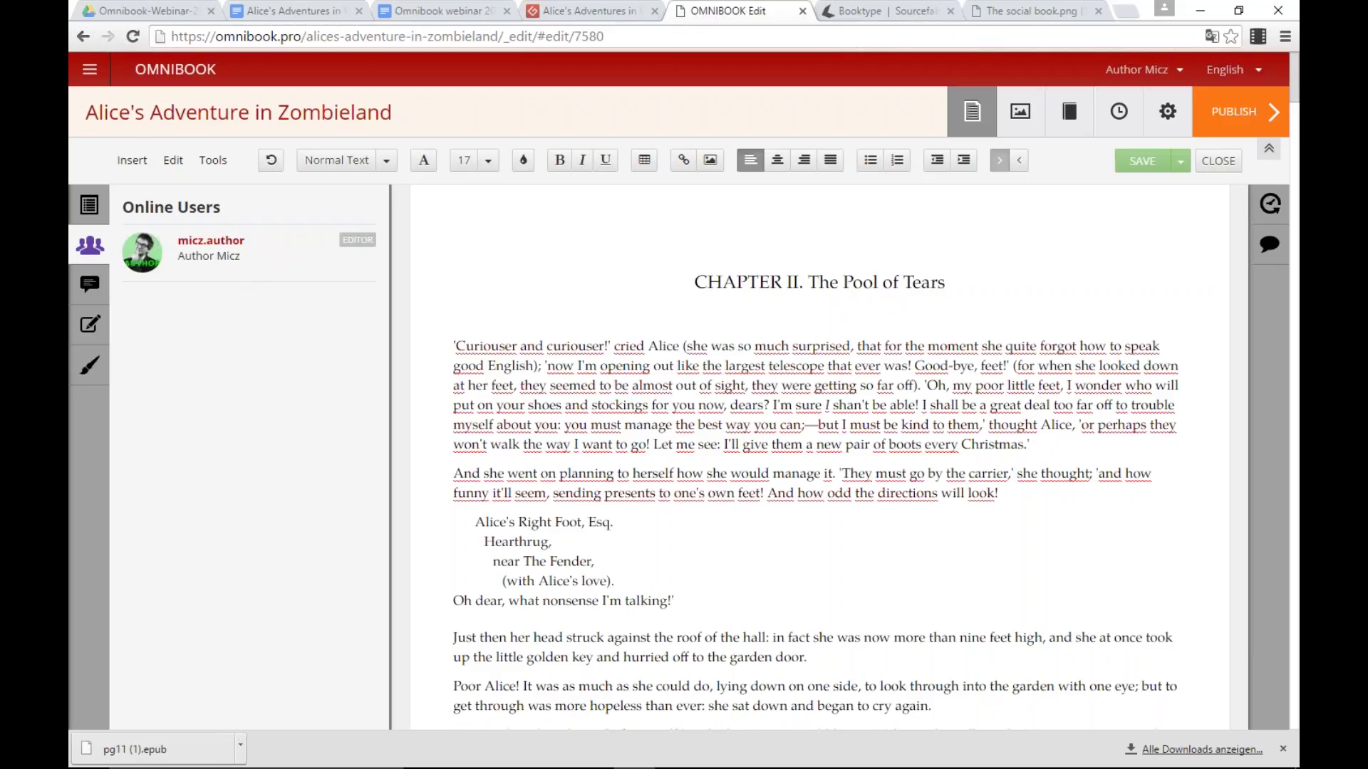
pyautogui.click(90, 284)
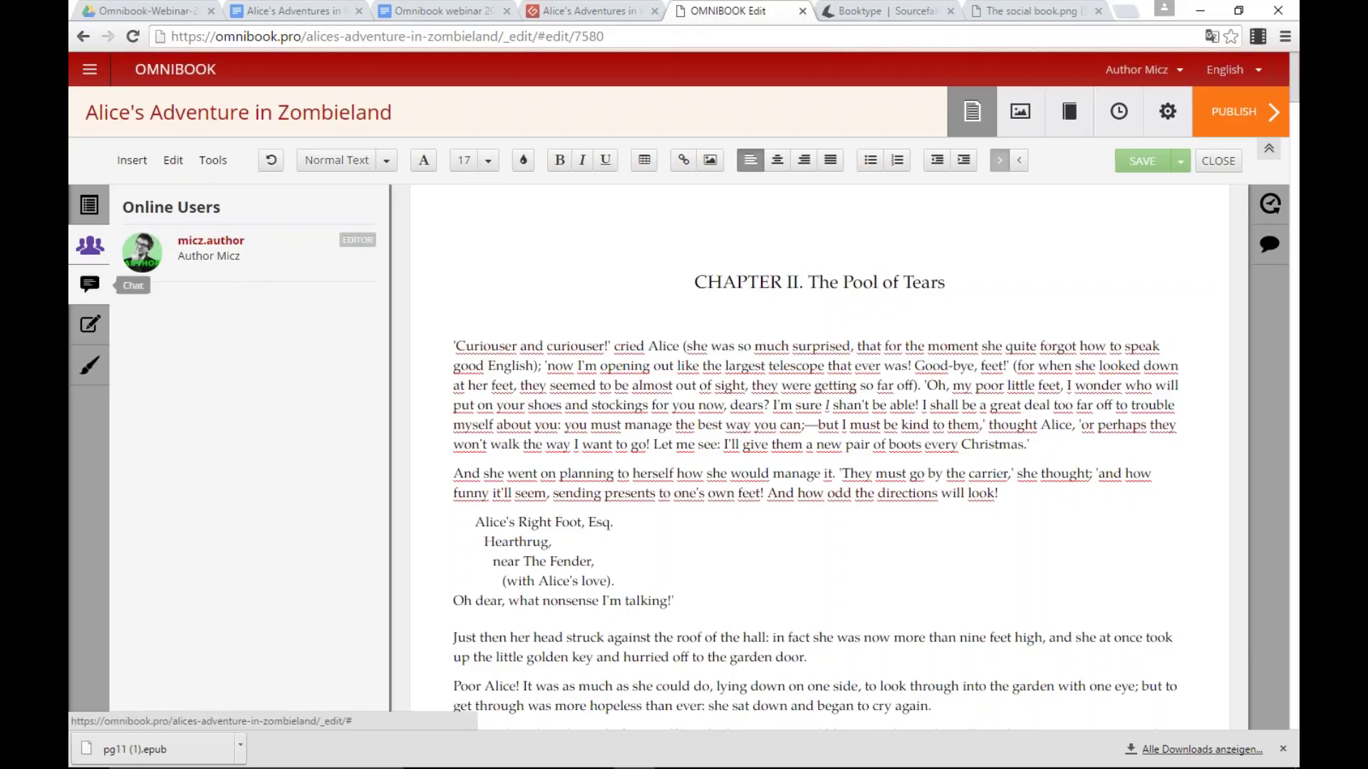
# Step: Check the theme in "CHAPTER I. Down the Rabbit-Hole" and in "CHAPTER VIII. The Queen's Croquet-Ground", down to the heading "CHAPTER IX. The Mock Turtle's Story"
pyautogui.click(89, 205)
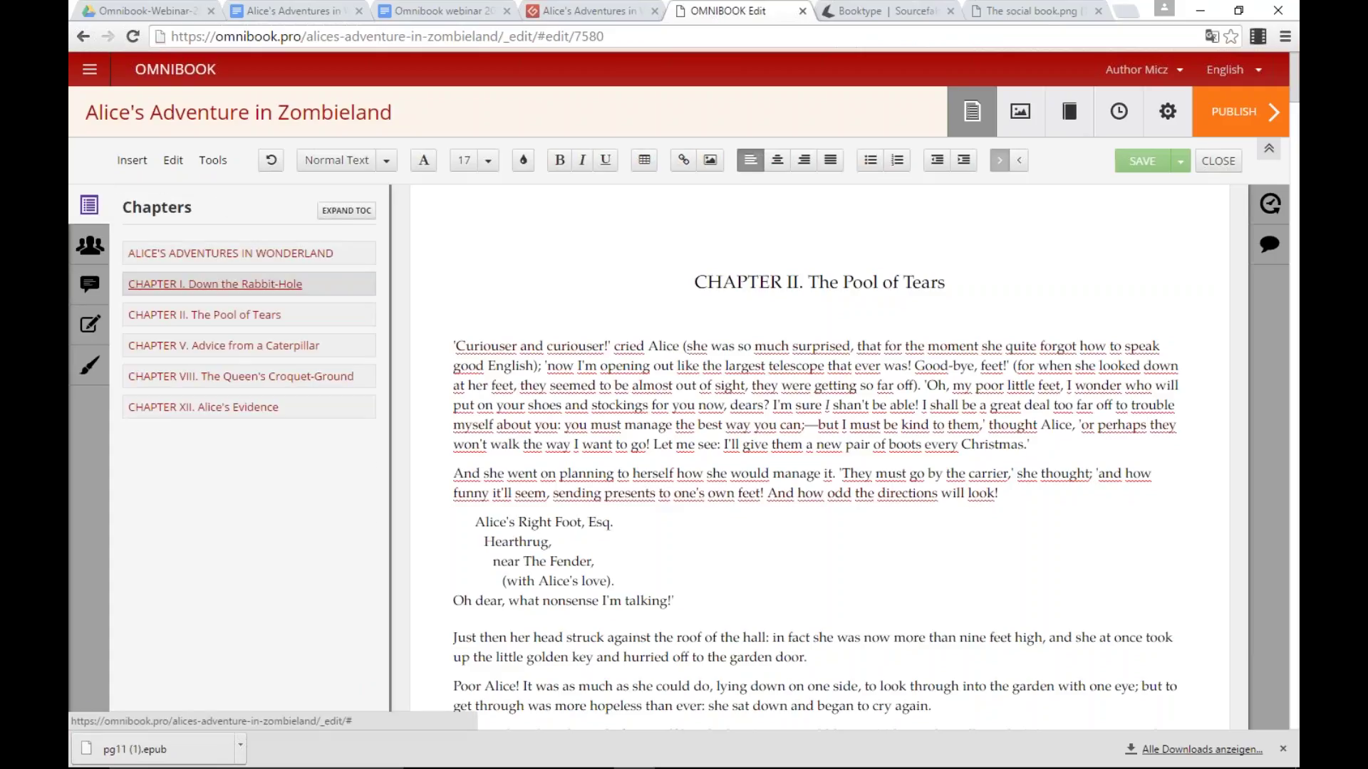
pyautogui.click(214, 285)
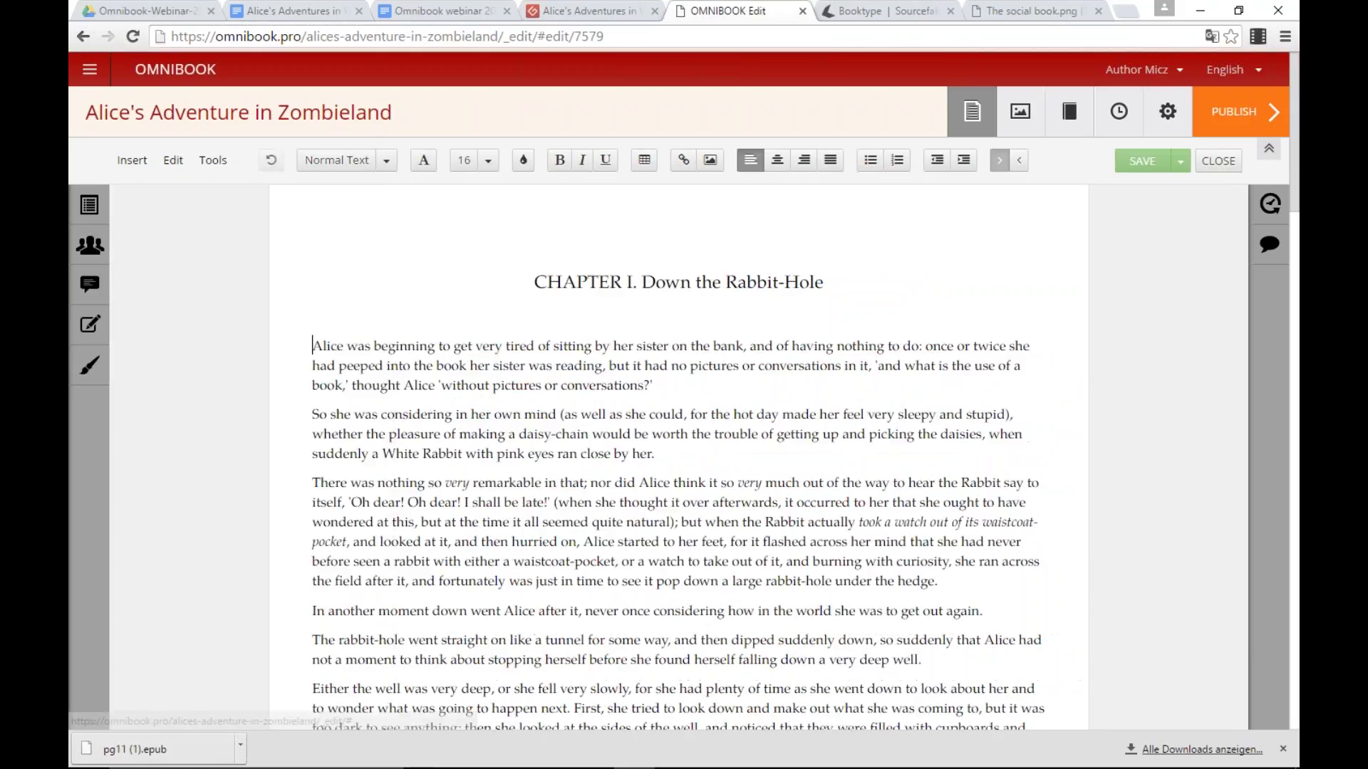
pyautogui.click(89, 205)
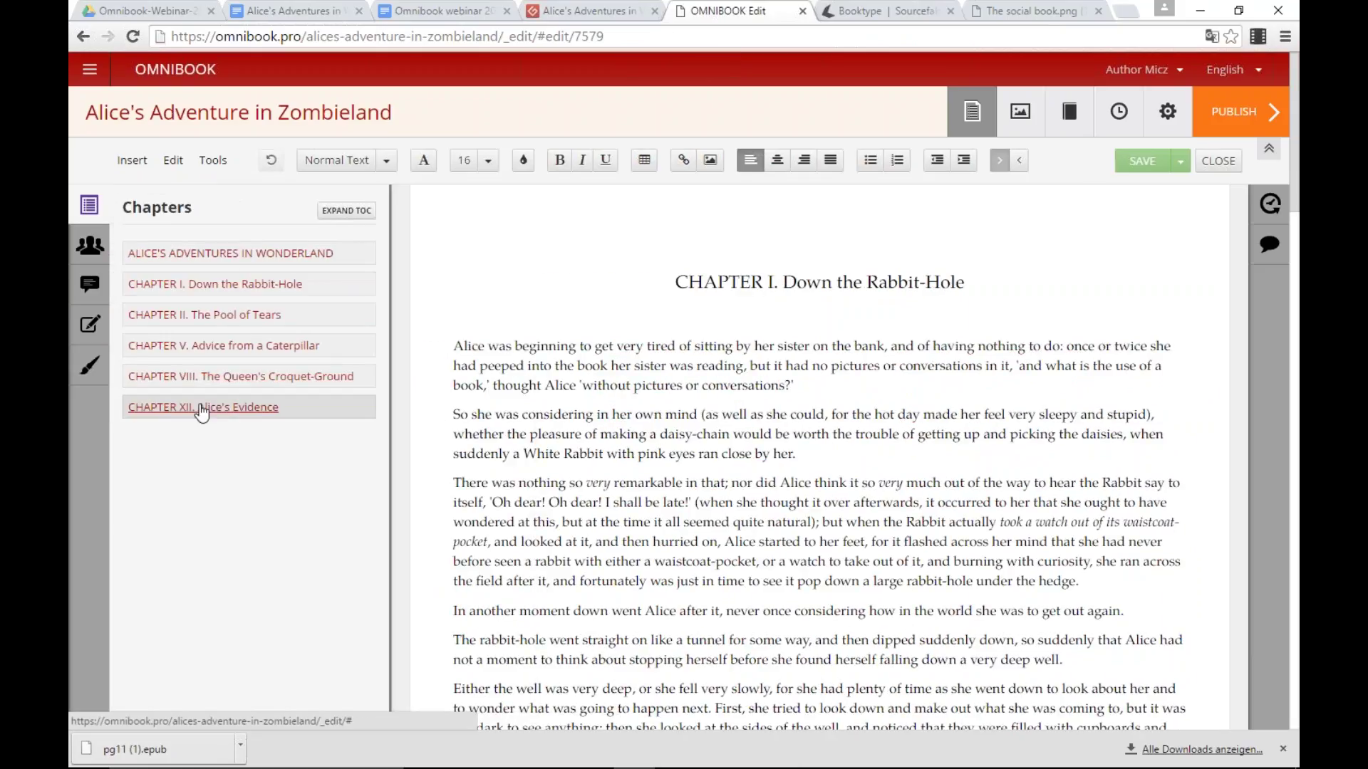
pyautogui.click(194, 384)
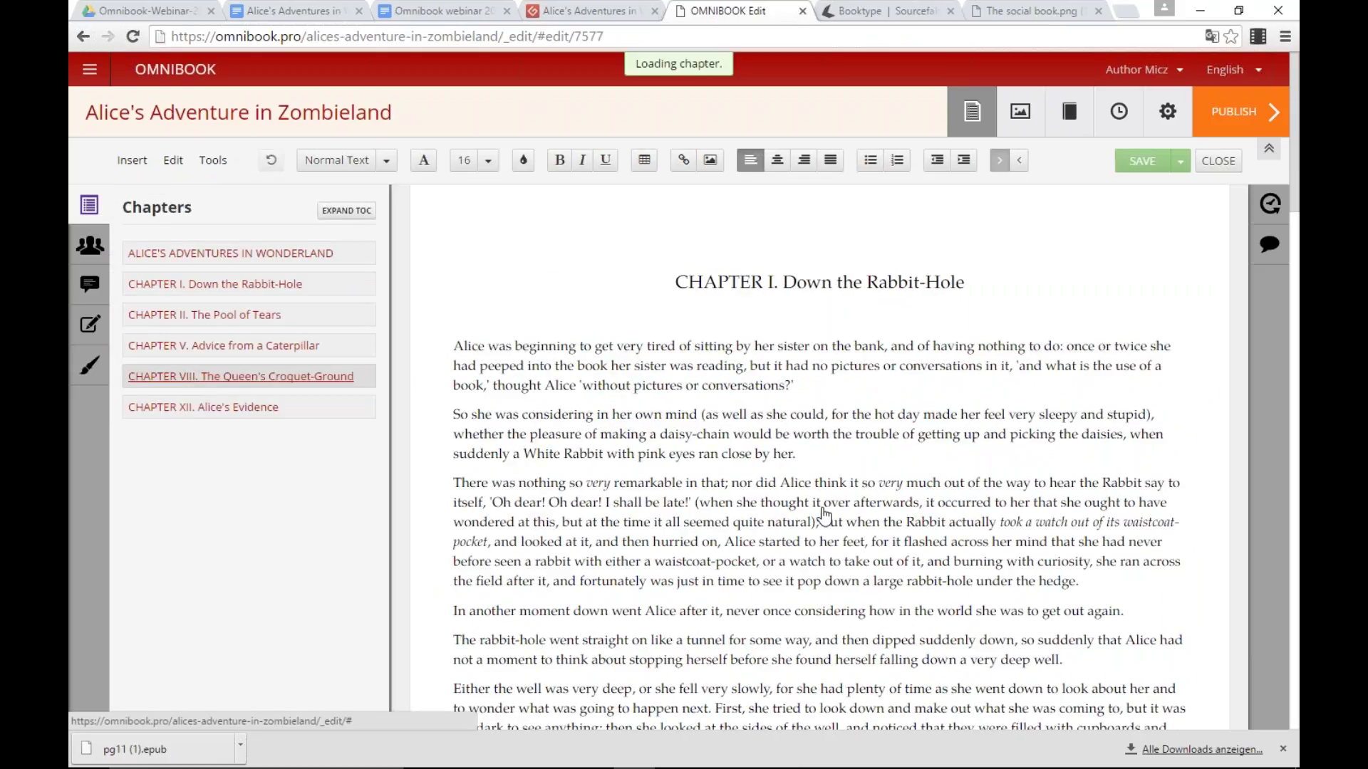
pyautogui.scroll(-10, 823, 506)
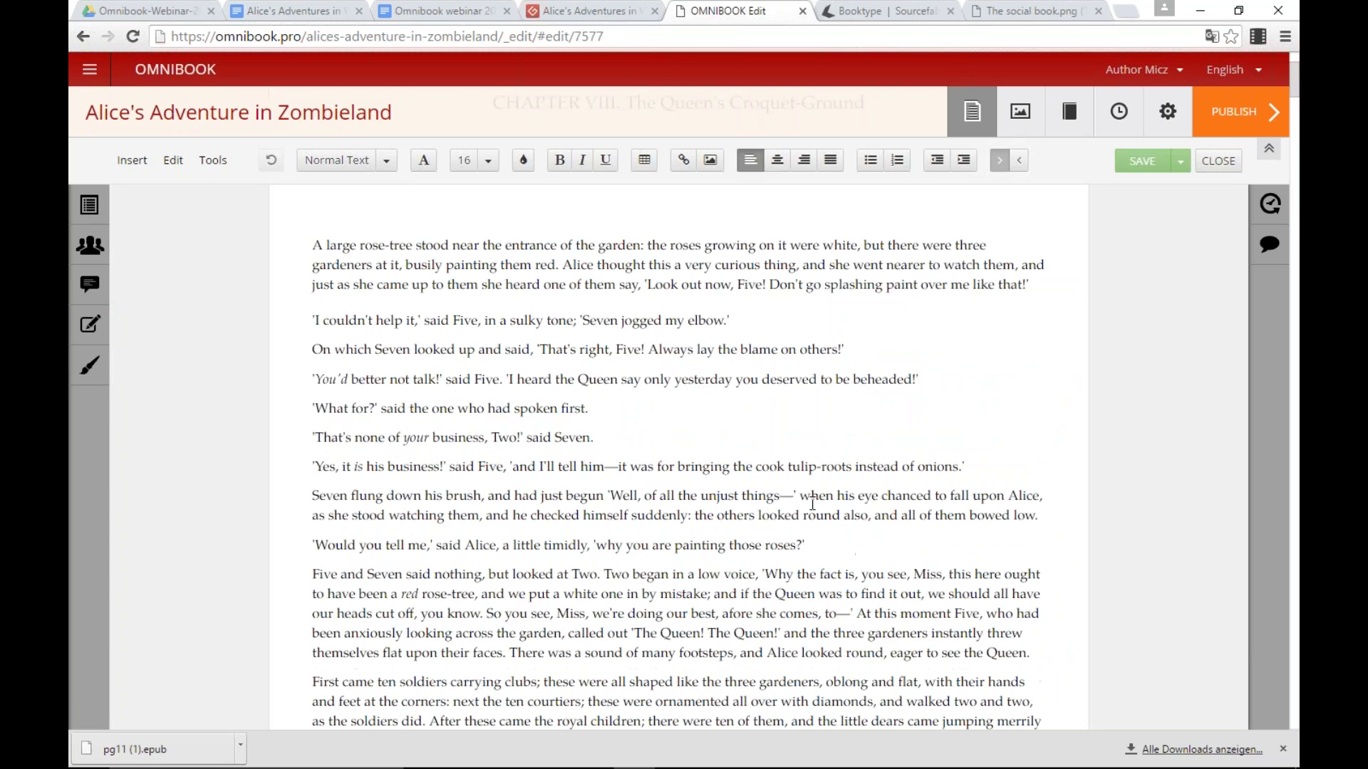
pyautogui.scroll(-10, 814, 502)
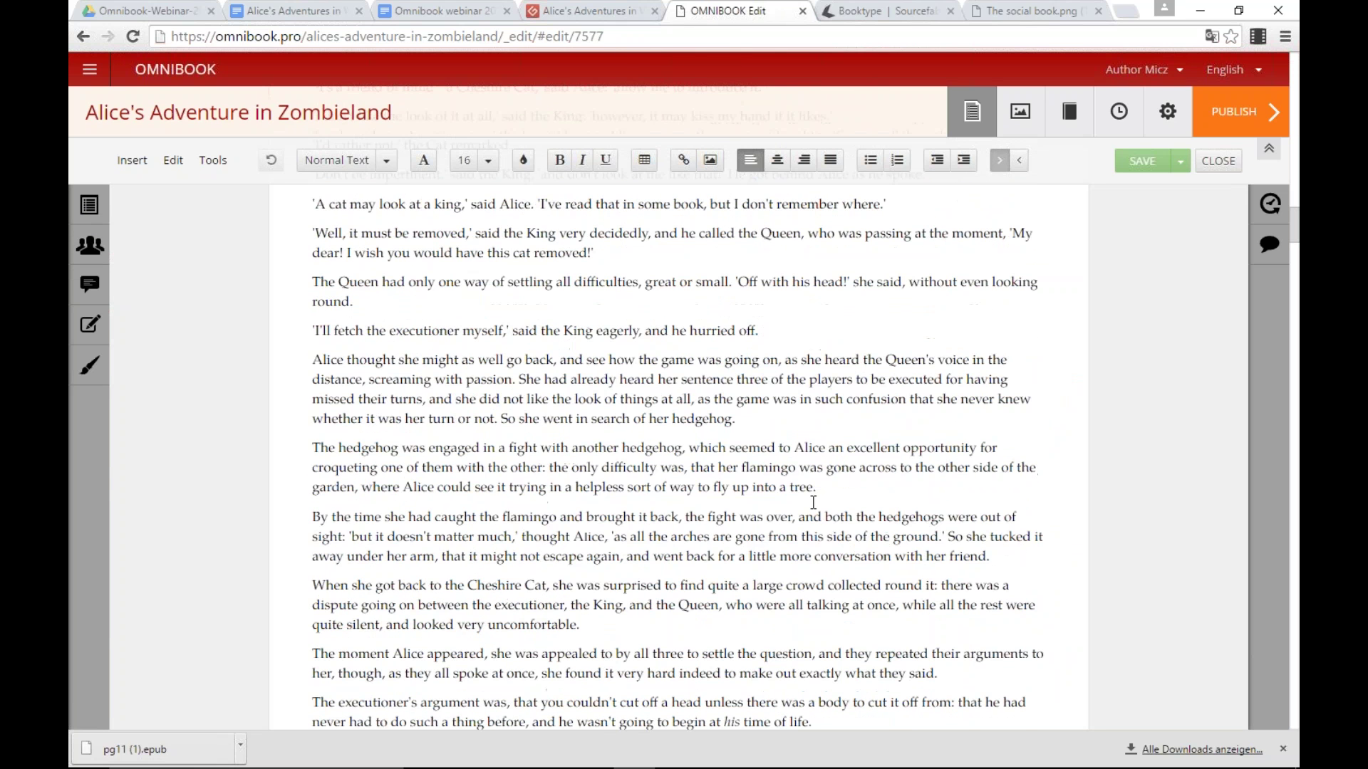
pyautogui.scroll(-10, 813, 503)
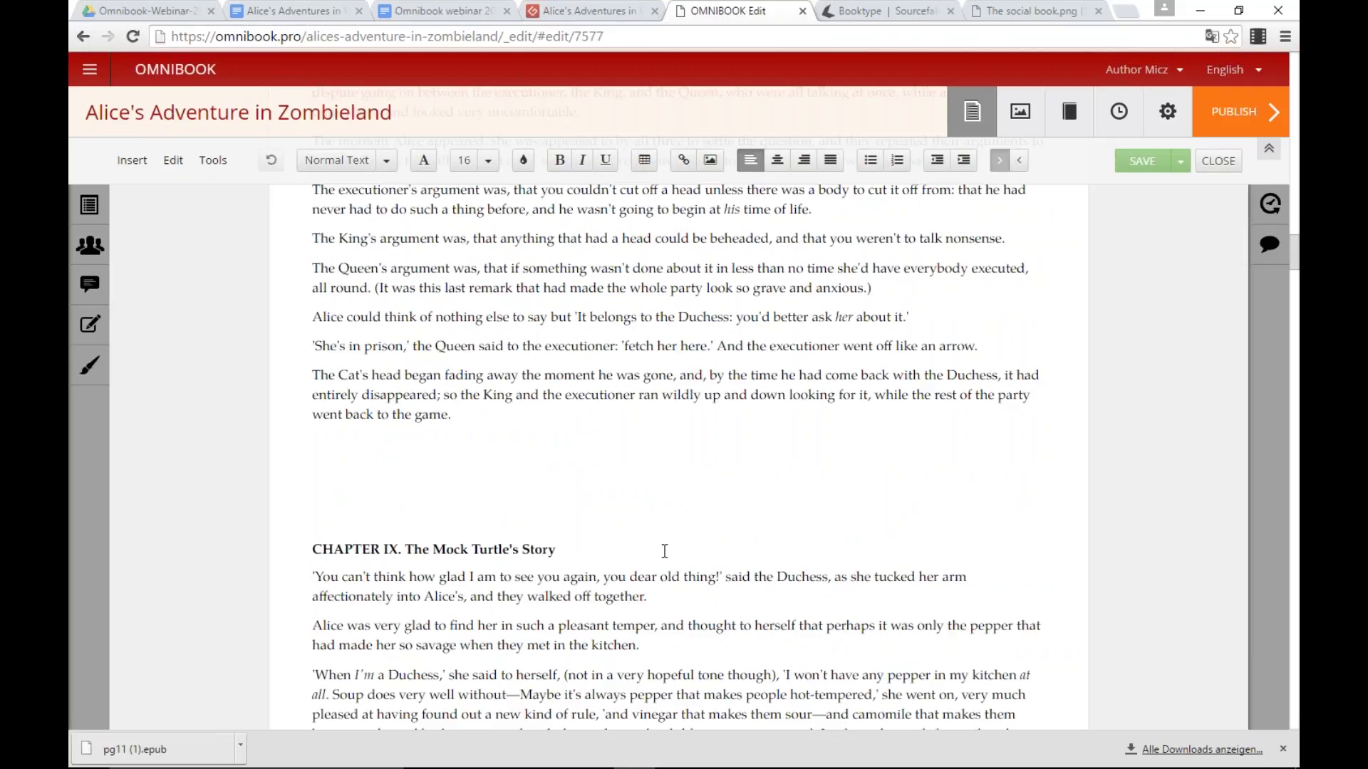
# Step: Try to split the chapter at the heading "CHAPTER IX. The Mock Turtle's Story"
pyautogui.click(531, 553)
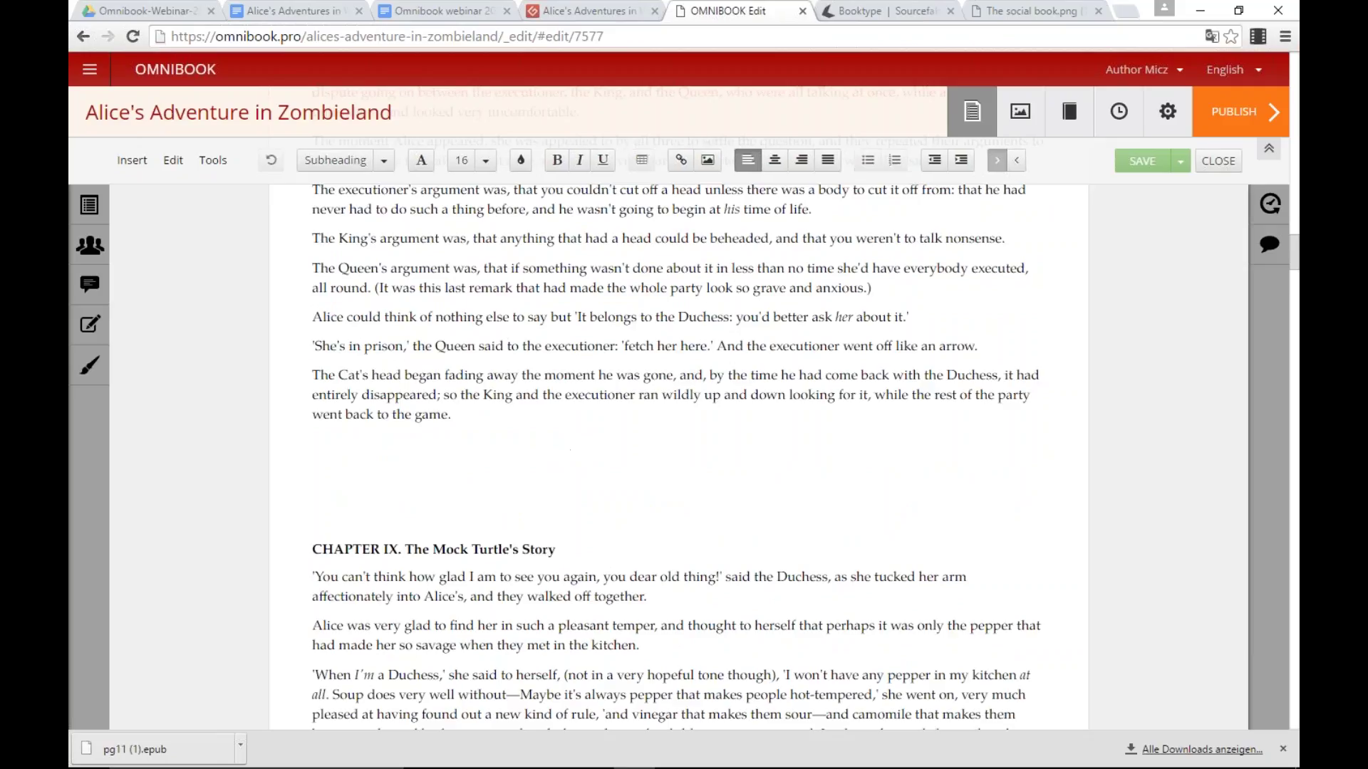
pyautogui.click(132, 160)
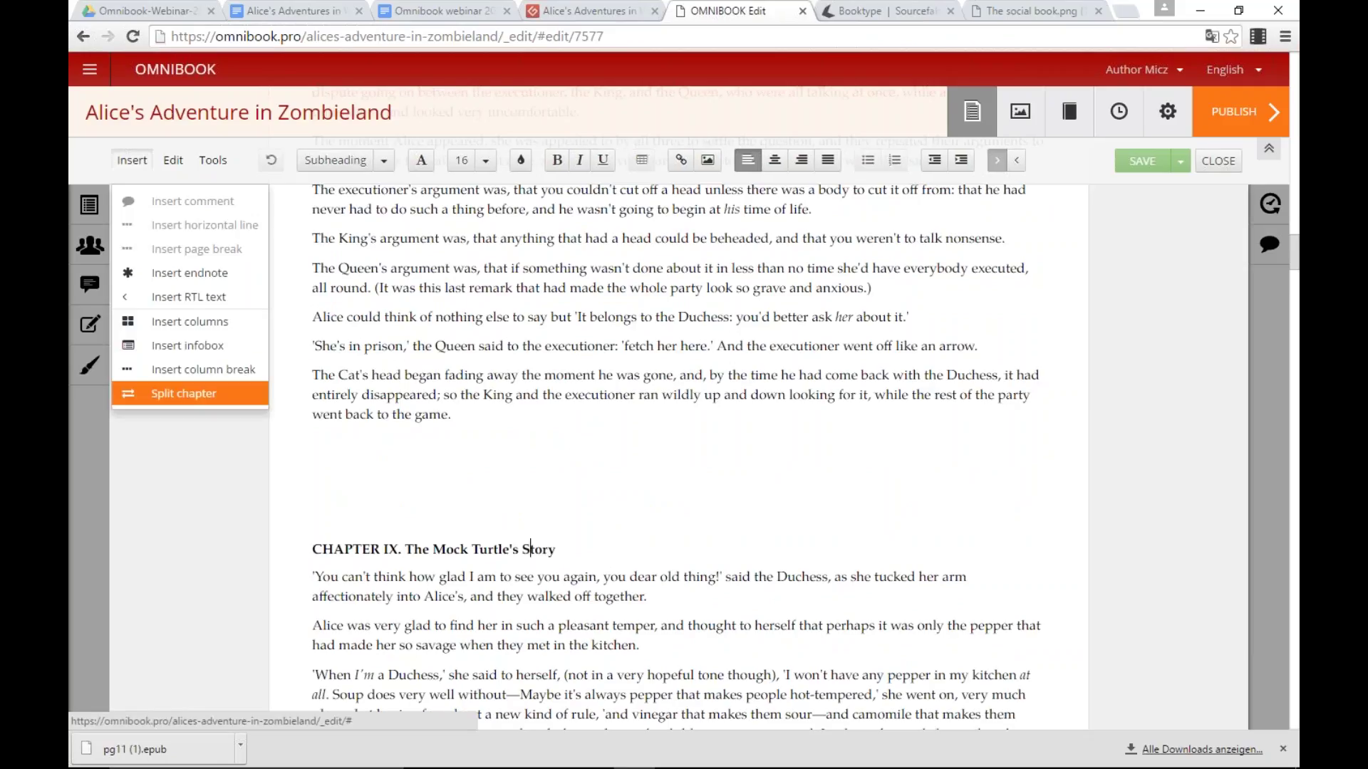
pyautogui.click(184, 393)
pyautogui.click(868, 240)
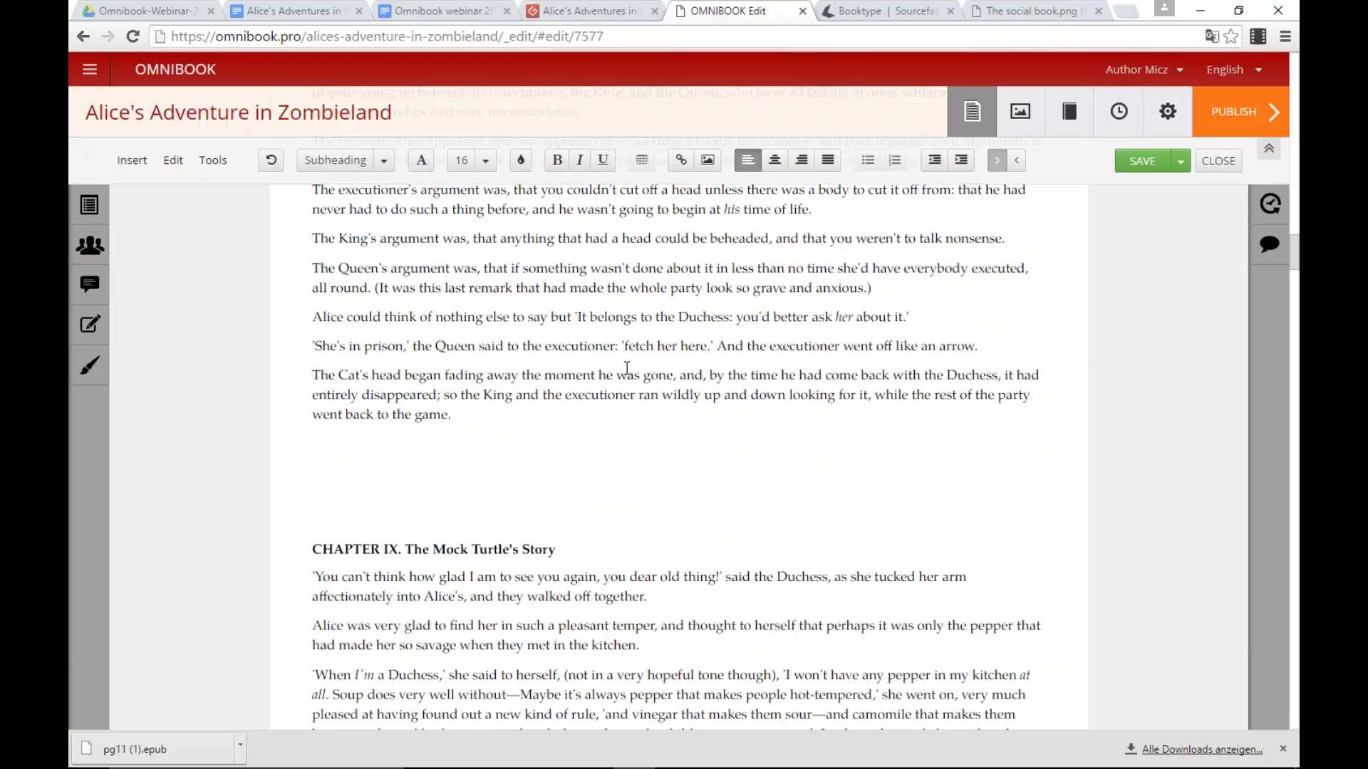
# Step: Change the Chapter IX heading to "CHAPTER IX. The Mock Turtles Story" and try to split the chapter there again
pyautogui.scroll(-3, 627, 367)
pyautogui.scroll(-4, 615, 364)
pyautogui.scroll(4, 525, 326)
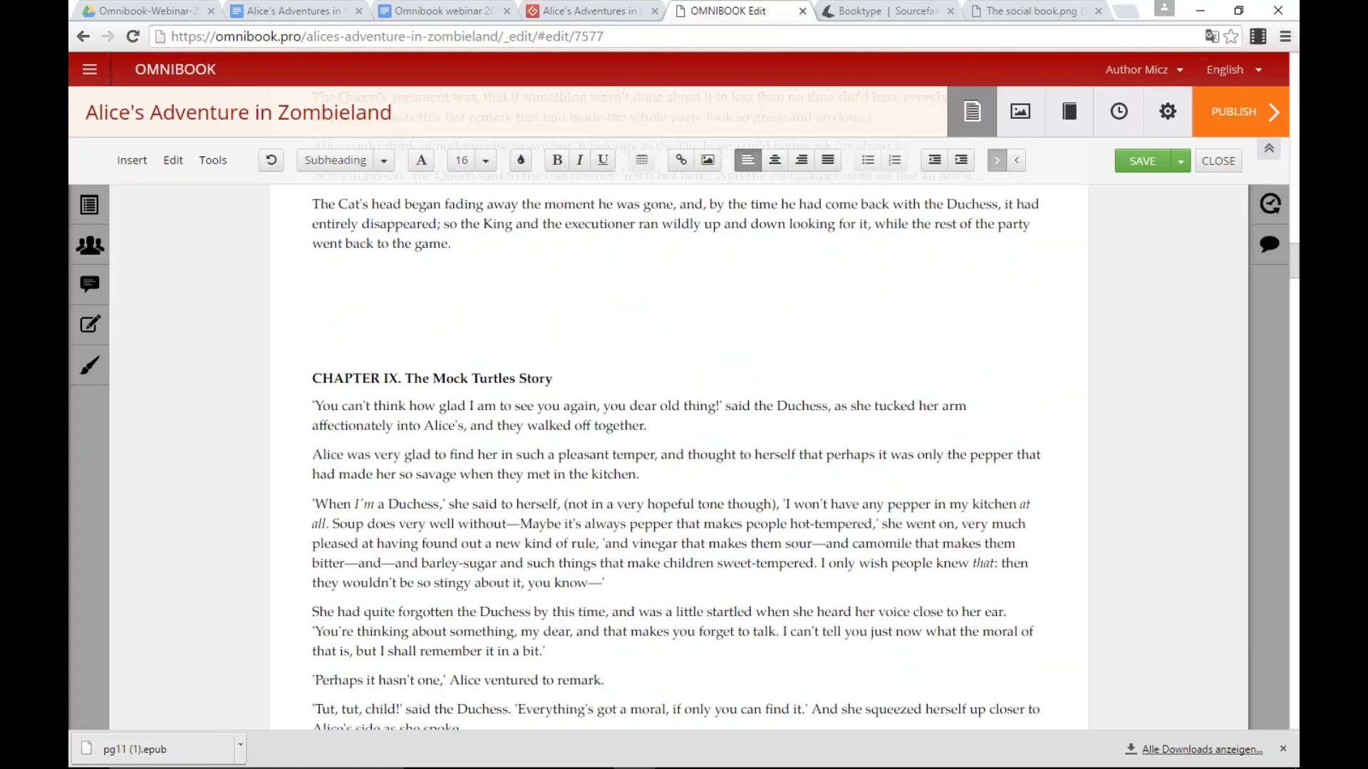
pyautogui.click(132, 160)
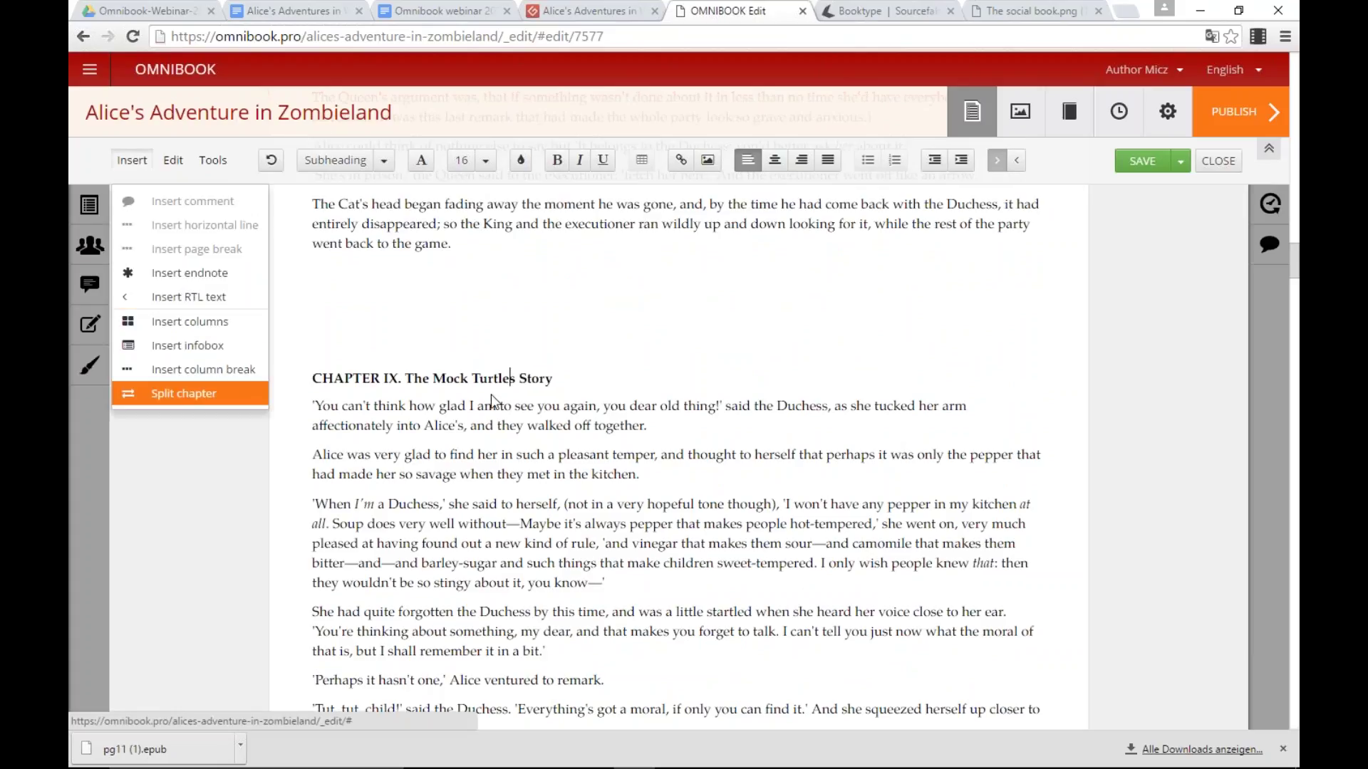
pyautogui.click(171, 394)
pyautogui.click(873, 242)
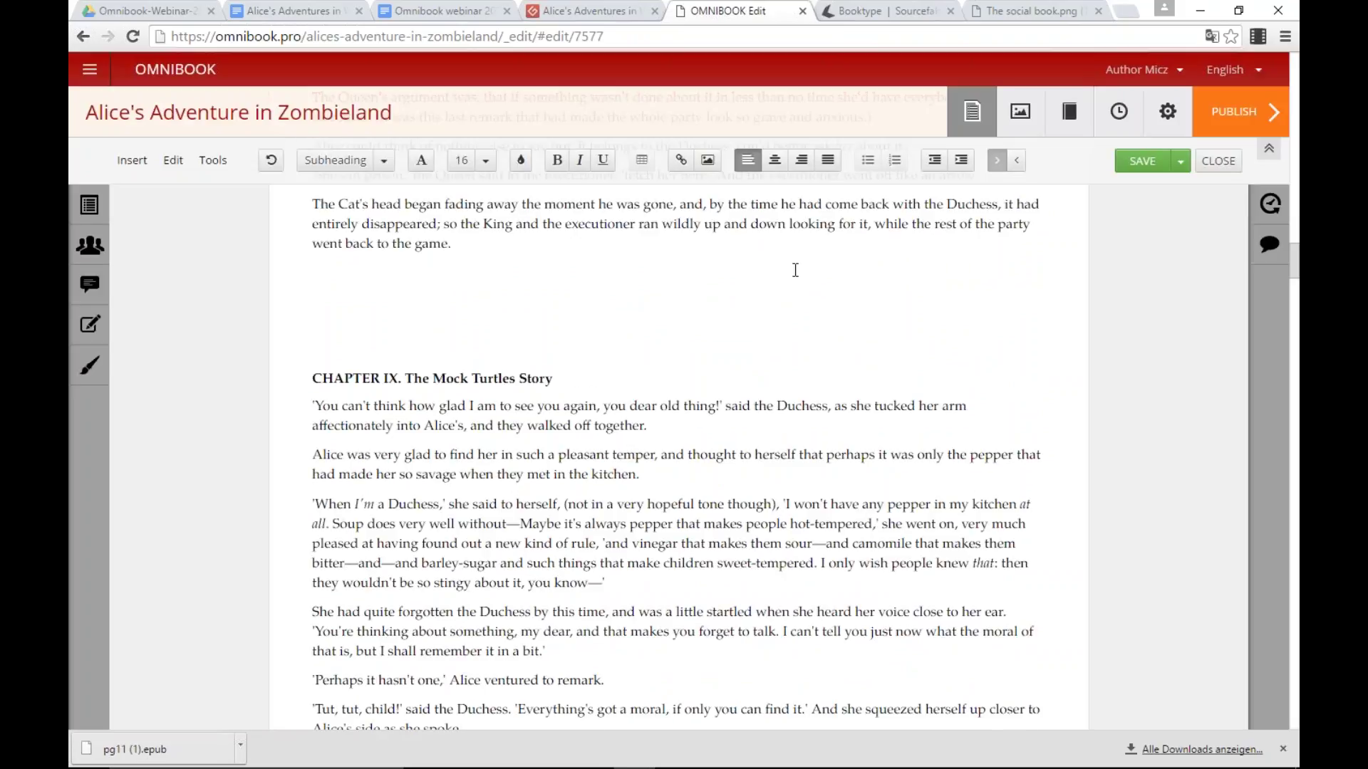
# Step: Save and close the Queen's Croquet-Ground chapter, returning to the book's table of contents
pyautogui.click(1181, 161)
pyautogui.click(1156, 183)
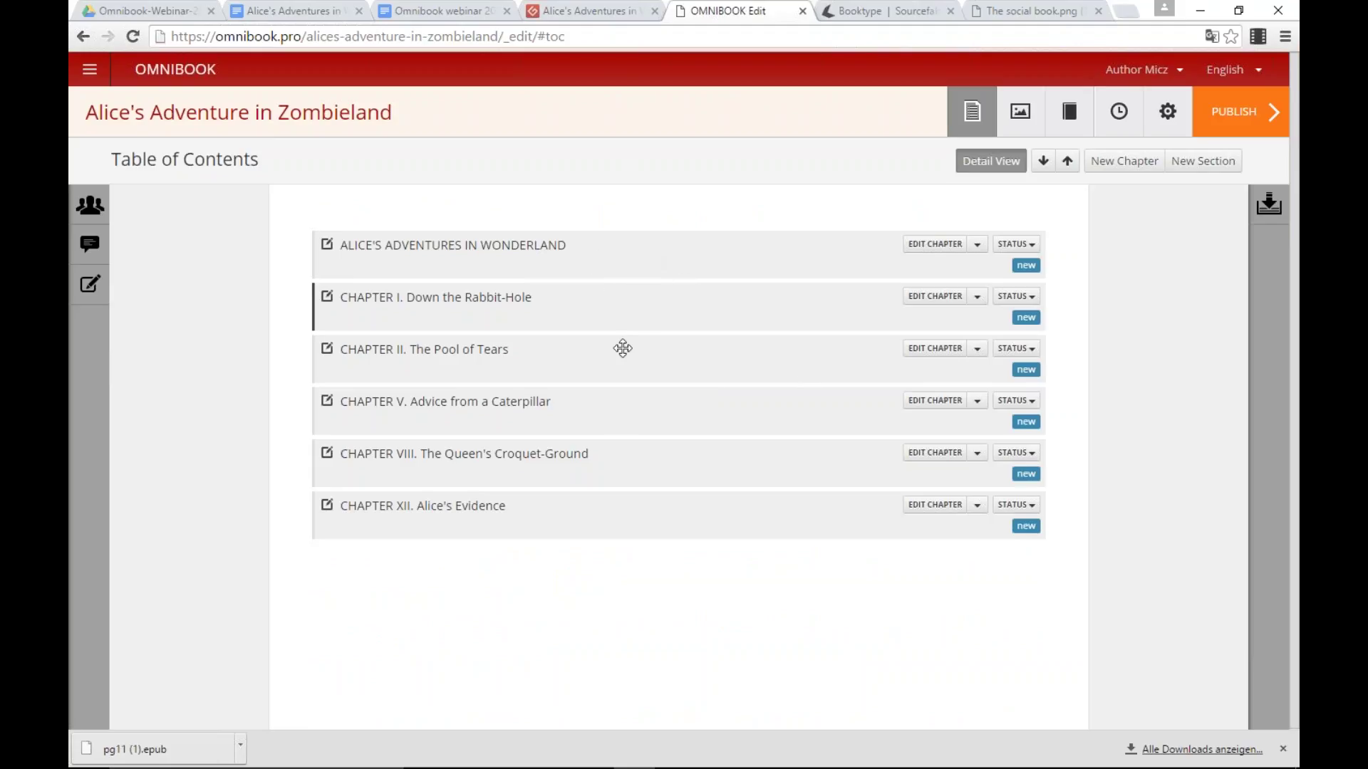
pyautogui.moveTo(624, 301)
pyautogui.mouseDown()
pyautogui.moveTo(617, 378)
pyautogui.moveTo(626, 284)
pyautogui.moveTo(622, 296)
pyautogui.mouseUp()
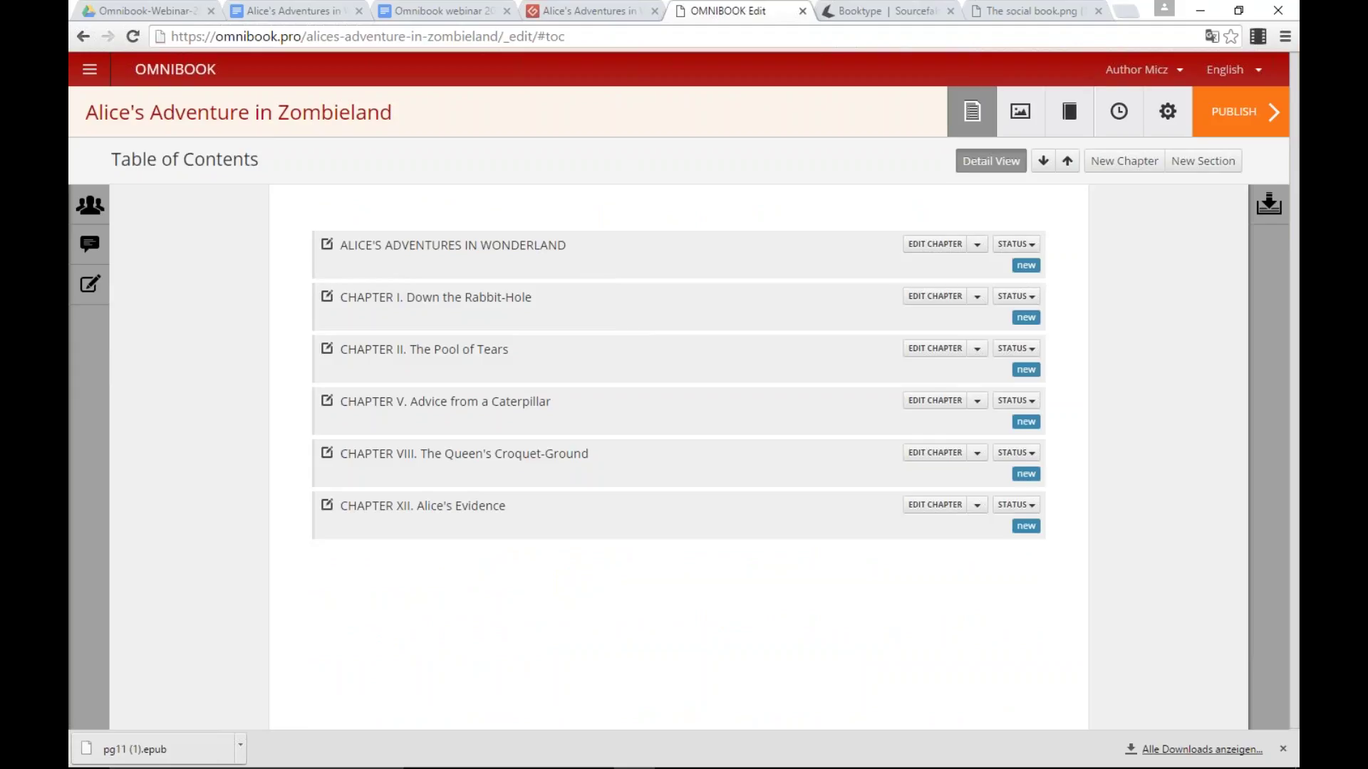
# Step: Create a section titled "Introduction" and move it above all chapters in the table of contents
pyautogui.click(1189, 171)
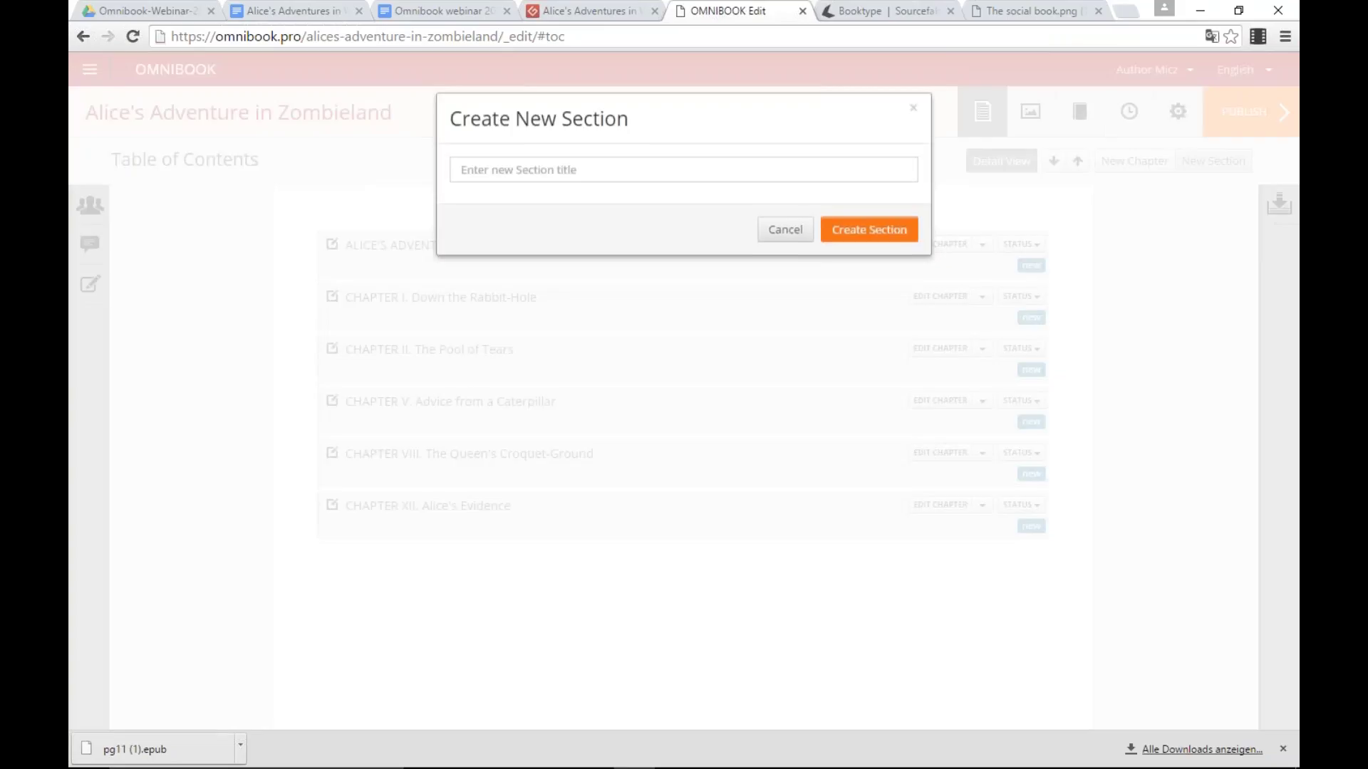
pyautogui.write('Introductiopn')
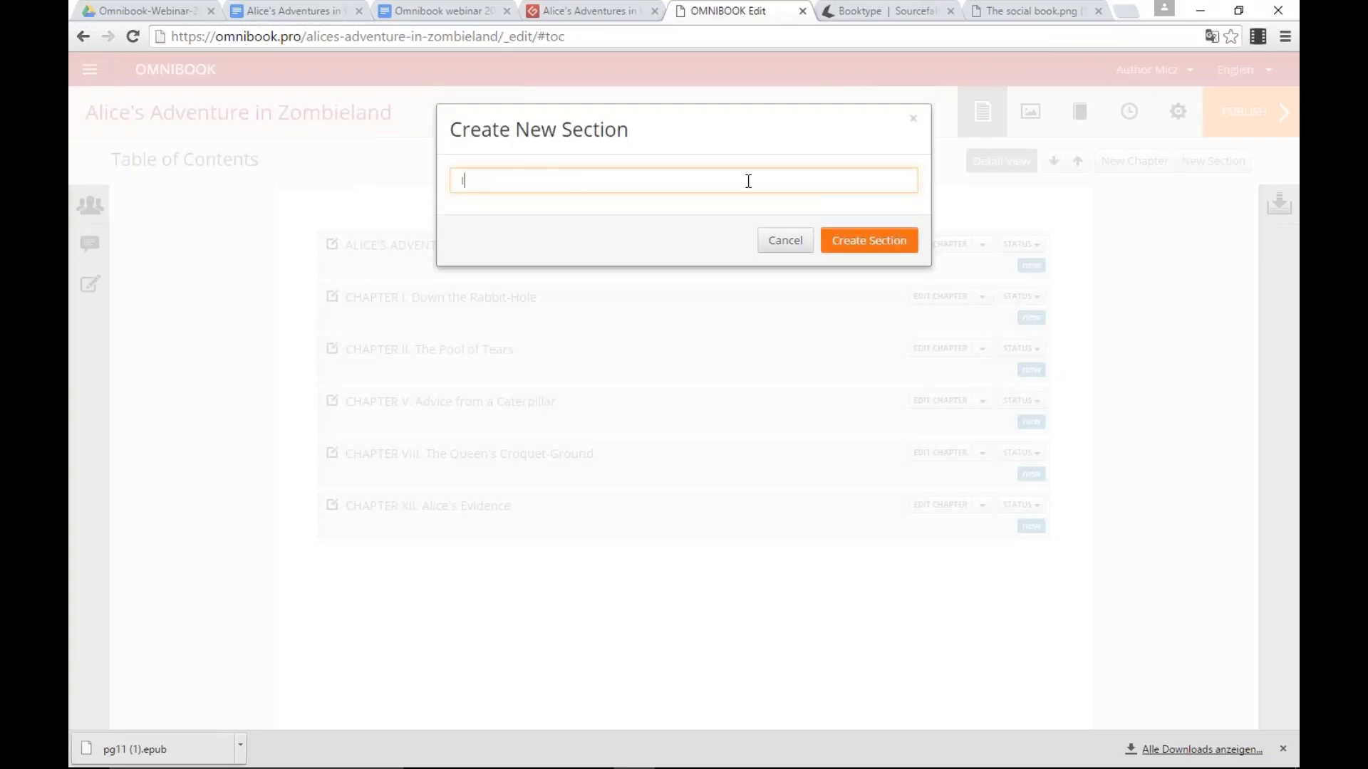
pyautogui.press('BackSpace')
pyautogui.press('BackSpace')
pyautogui.press('BackSpace')
pyautogui.write('on')
pyautogui.press('Tab')
pyautogui.press('Tab')
pyautogui.press('Return')
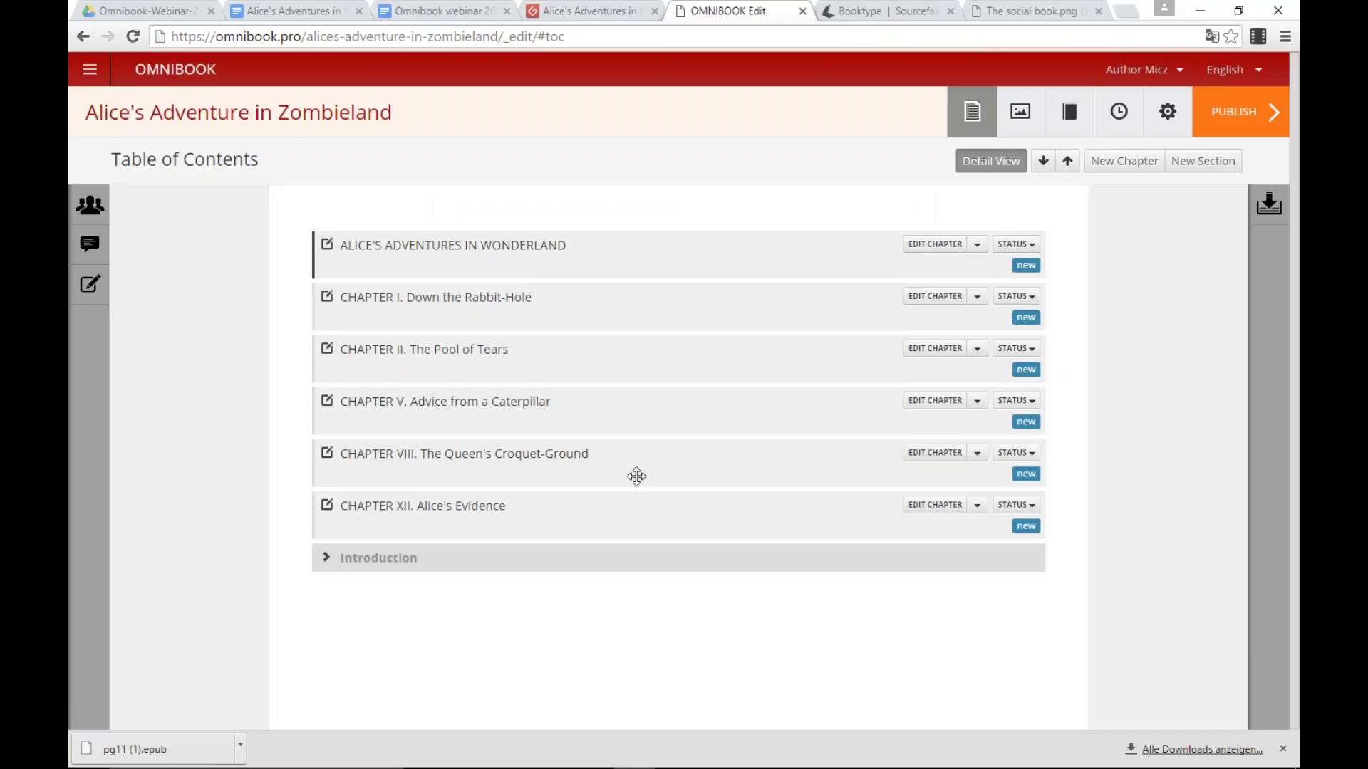
pyautogui.moveTo(524, 558); pyautogui.dragTo(504, 235)
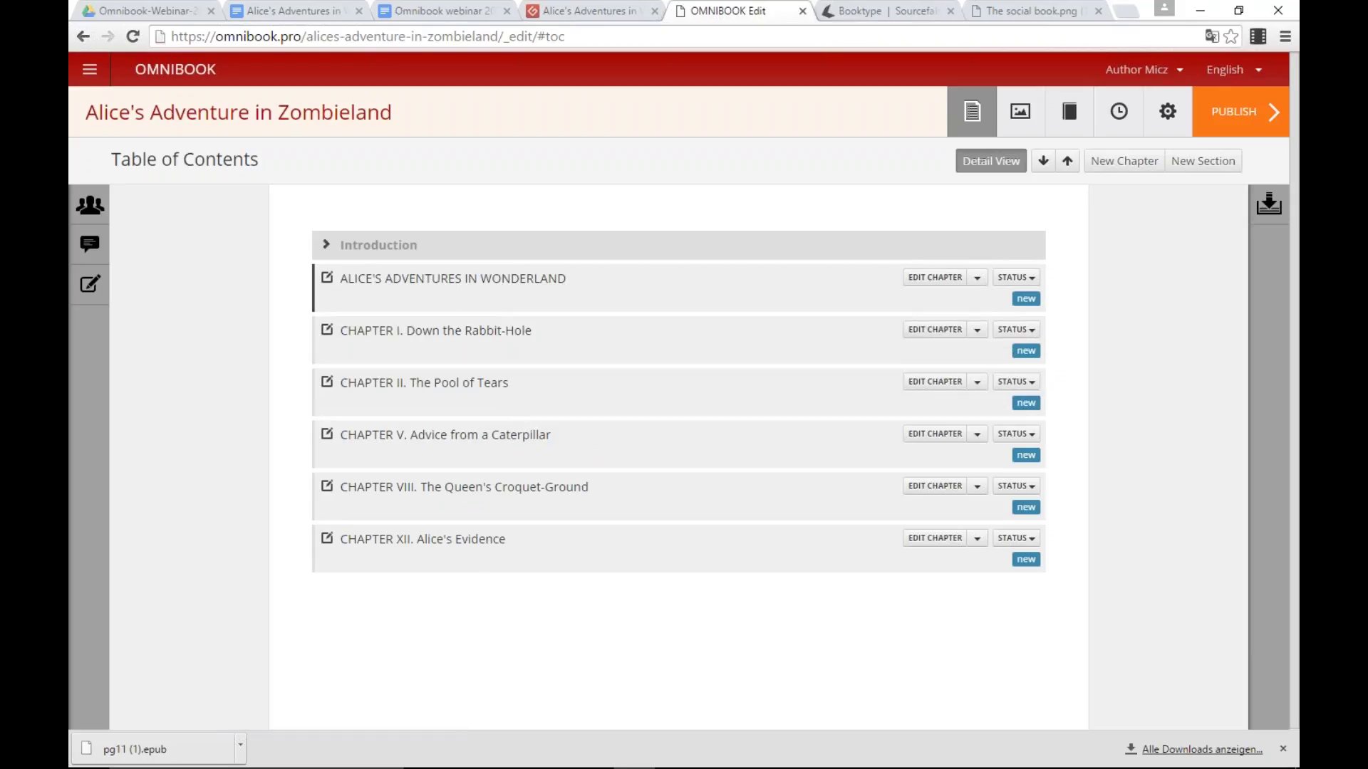
# Step: Move "ALICE'S ADVENTURES IN WONDERLAND" into the Introduction section and reopen the book for editing from the dashboard
pyautogui.moveTo(401, 297); pyautogui.dragTo(360, 289)
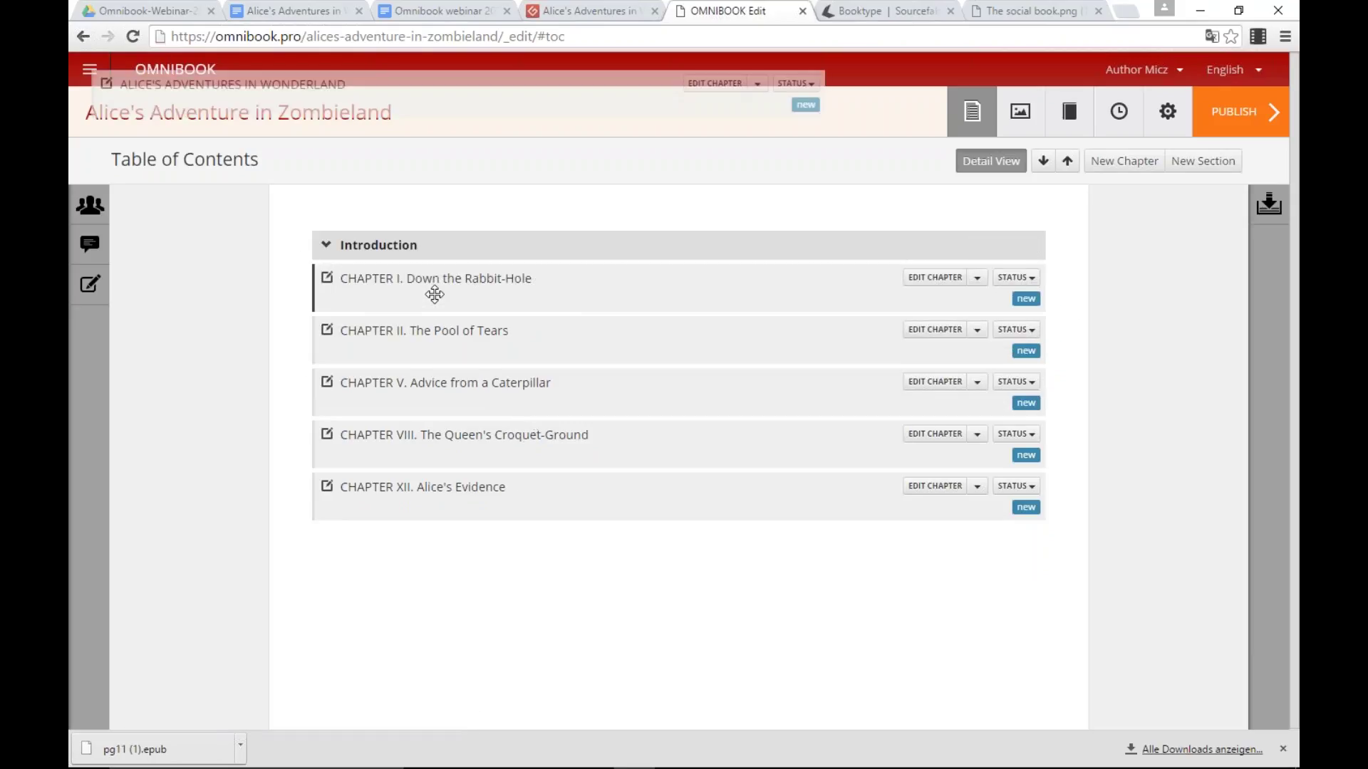
pyautogui.click(1269, 206)
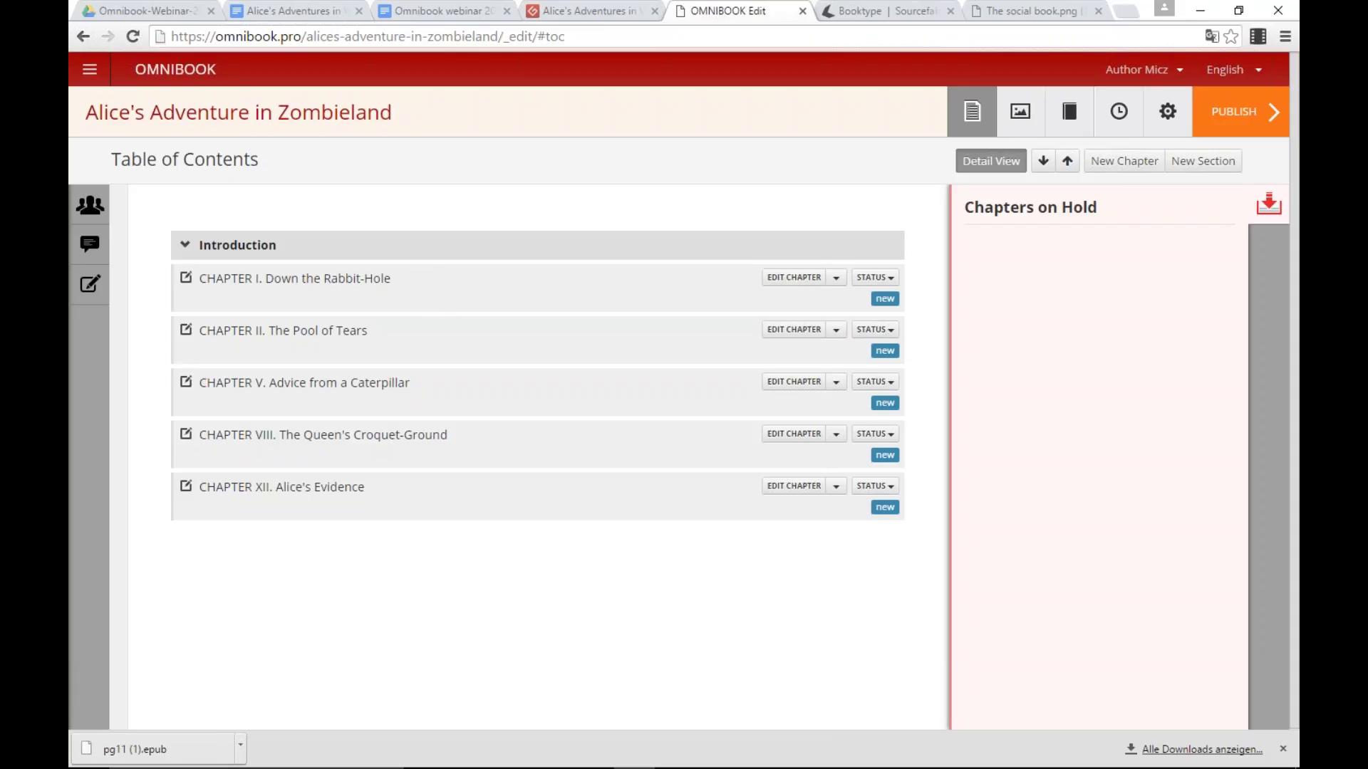
pyautogui.click(175, 70)
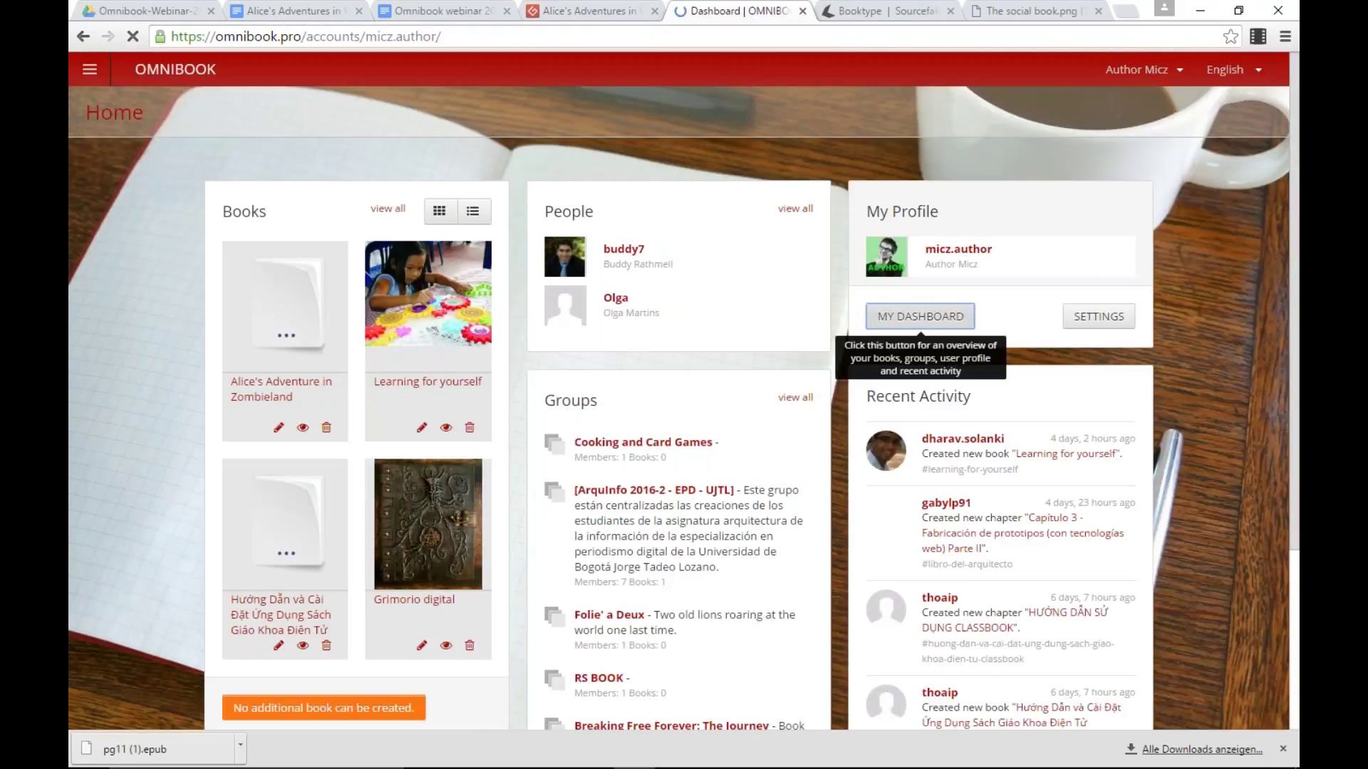
pyautogui.click(920, 317)
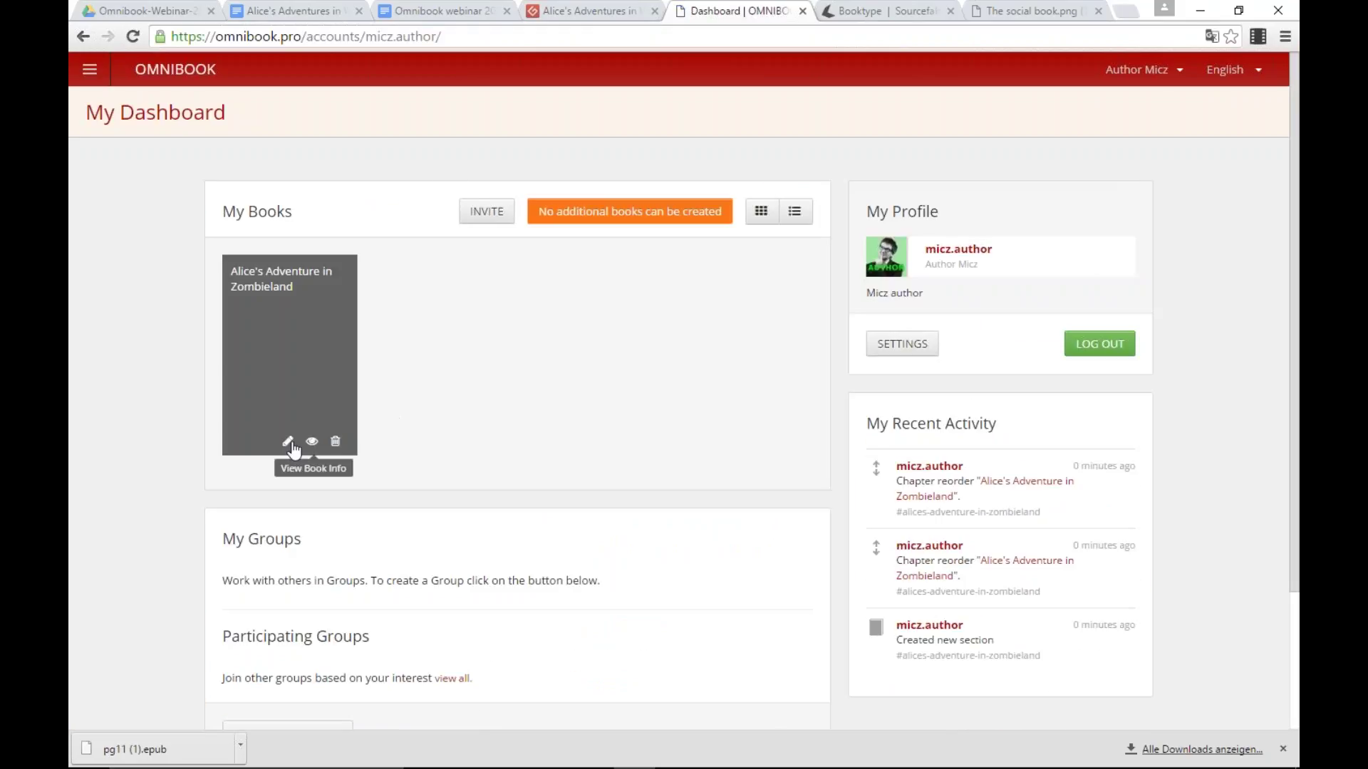
pyautogui.click(291, 445)
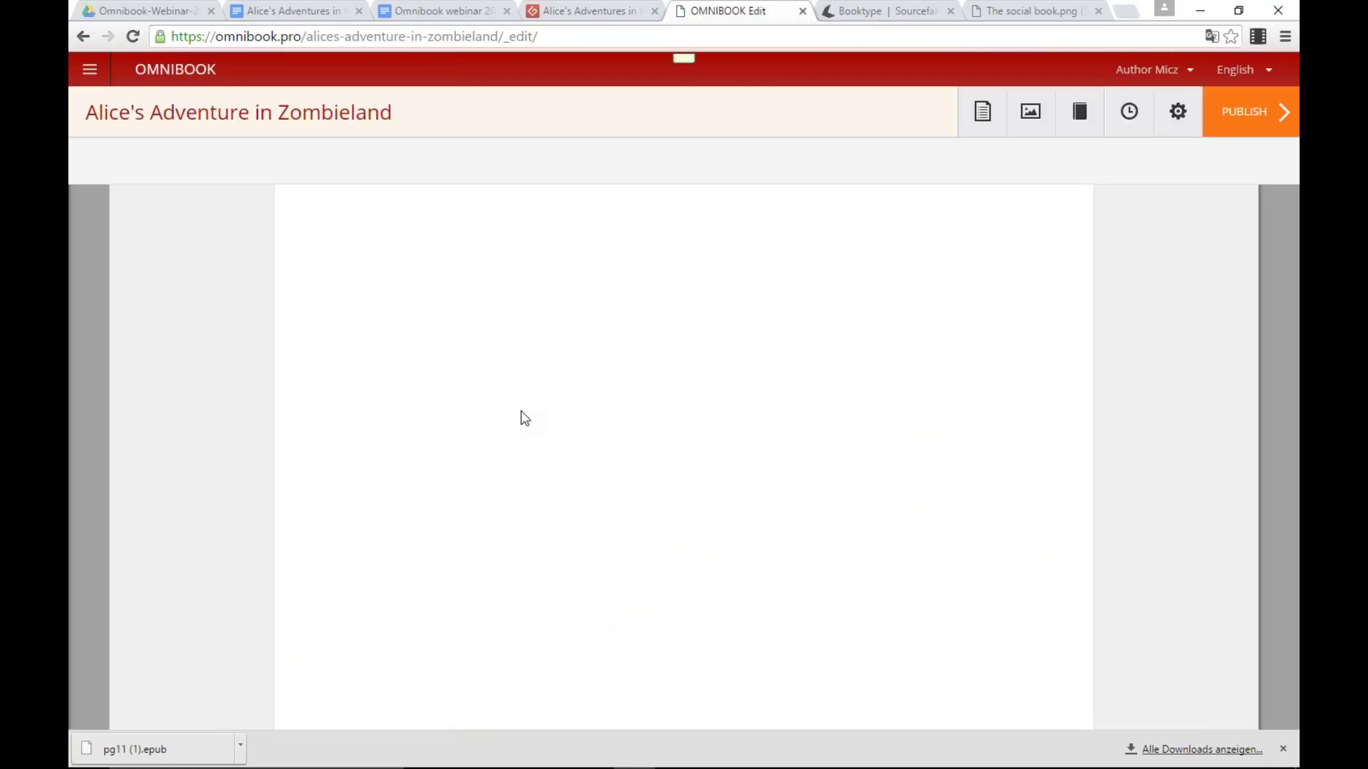
pyautogui.click(611, 37)
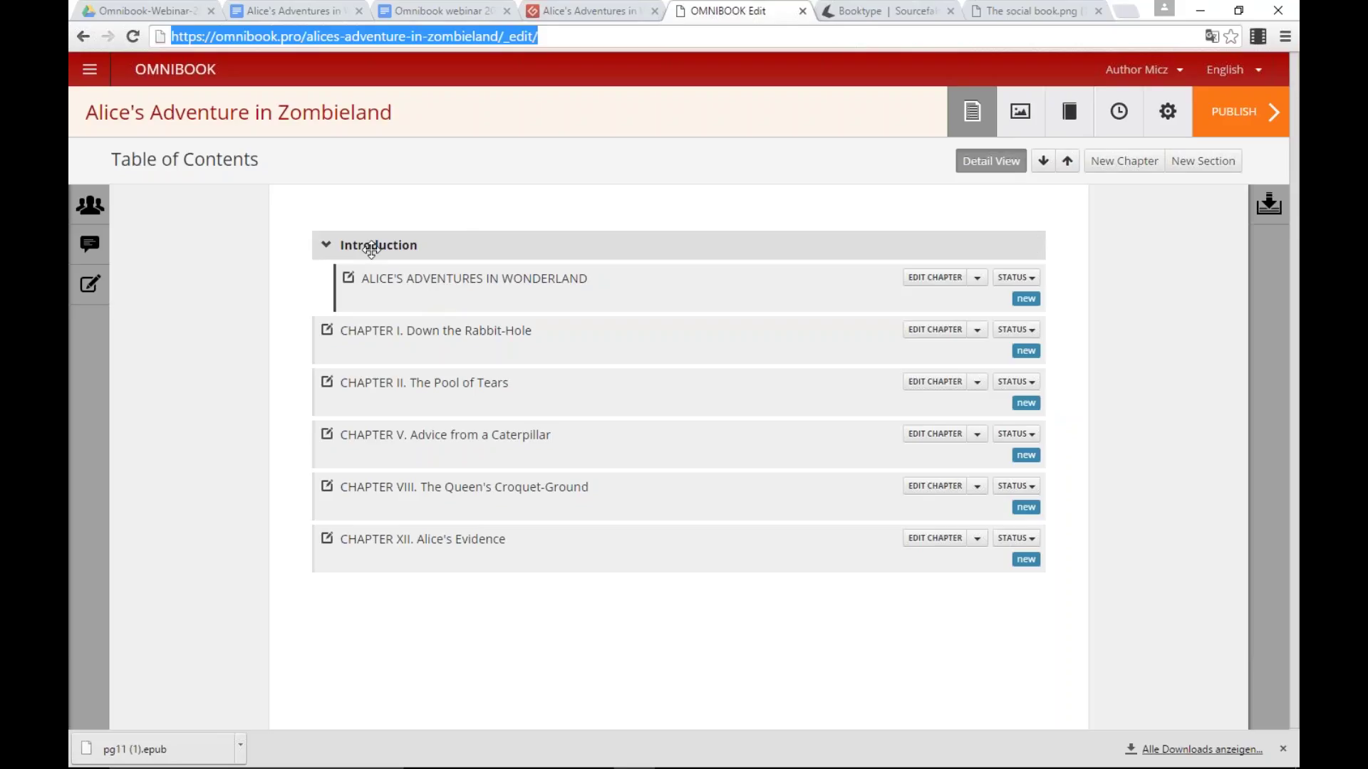
# Step: Collapse and expand the Introduction section to check the chapter inside it
pyautogui.click(327, 246)
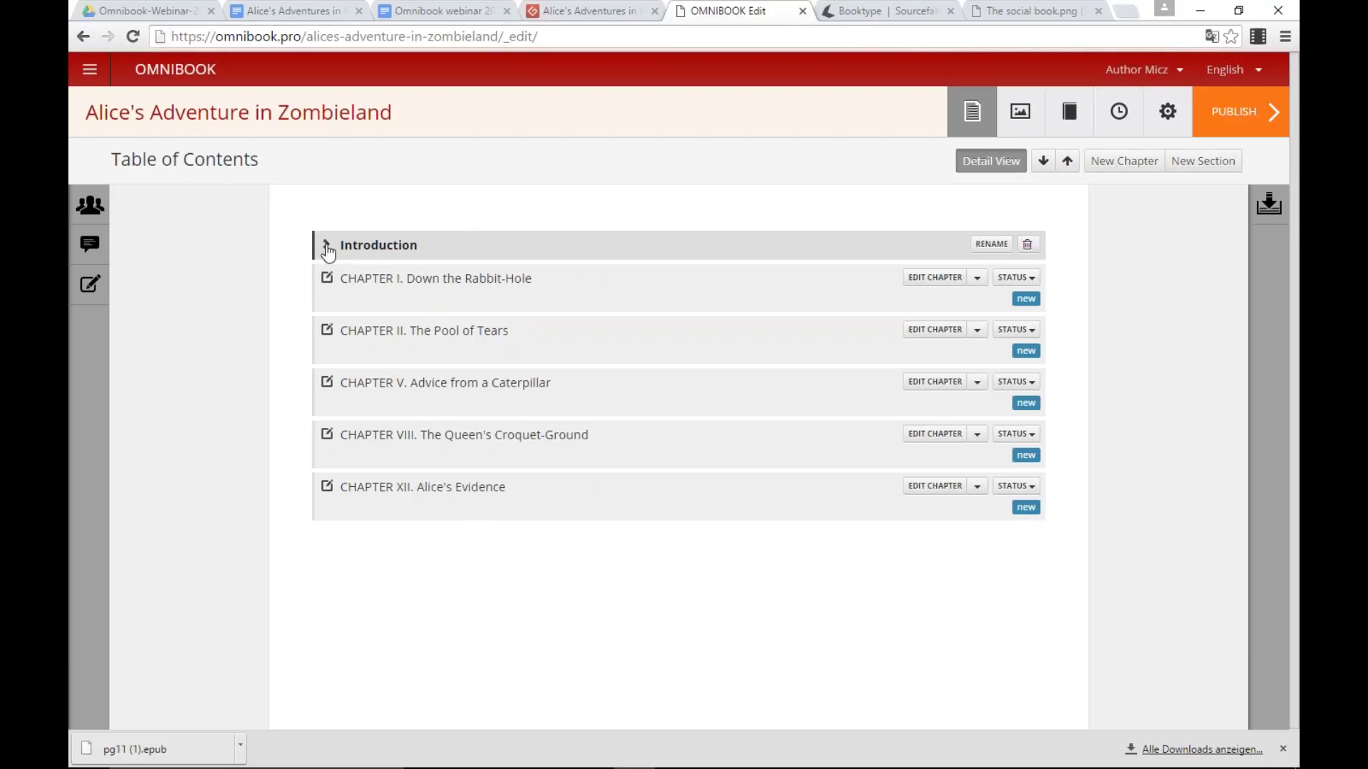
pyautogui.click(327, 246)
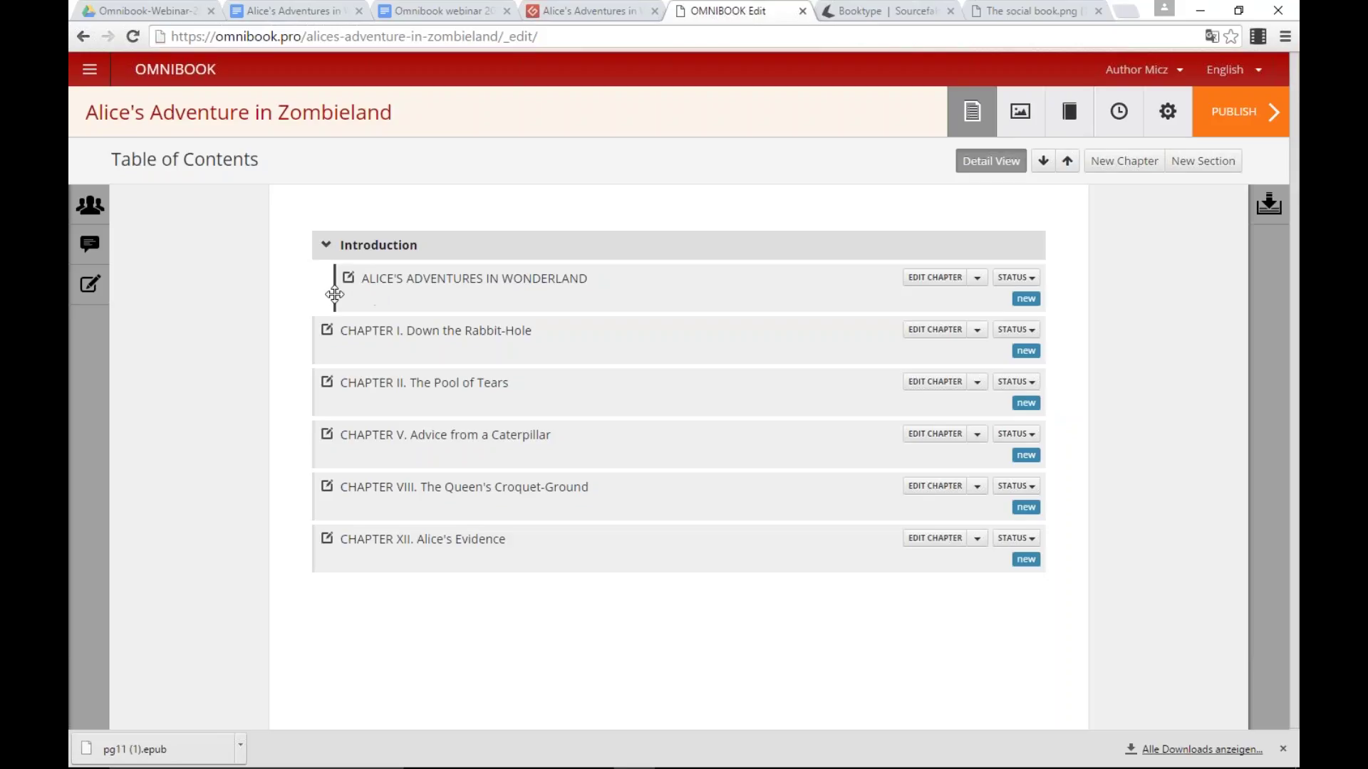
pyautogui.click(327, 247)
pyautogui.click(327, 246)
# Step: Create a section titled "Book One" and place it between the Introduction section and CHAPTER I
pyautogui.click(1222, 166)
pyautogui.write('Book One')
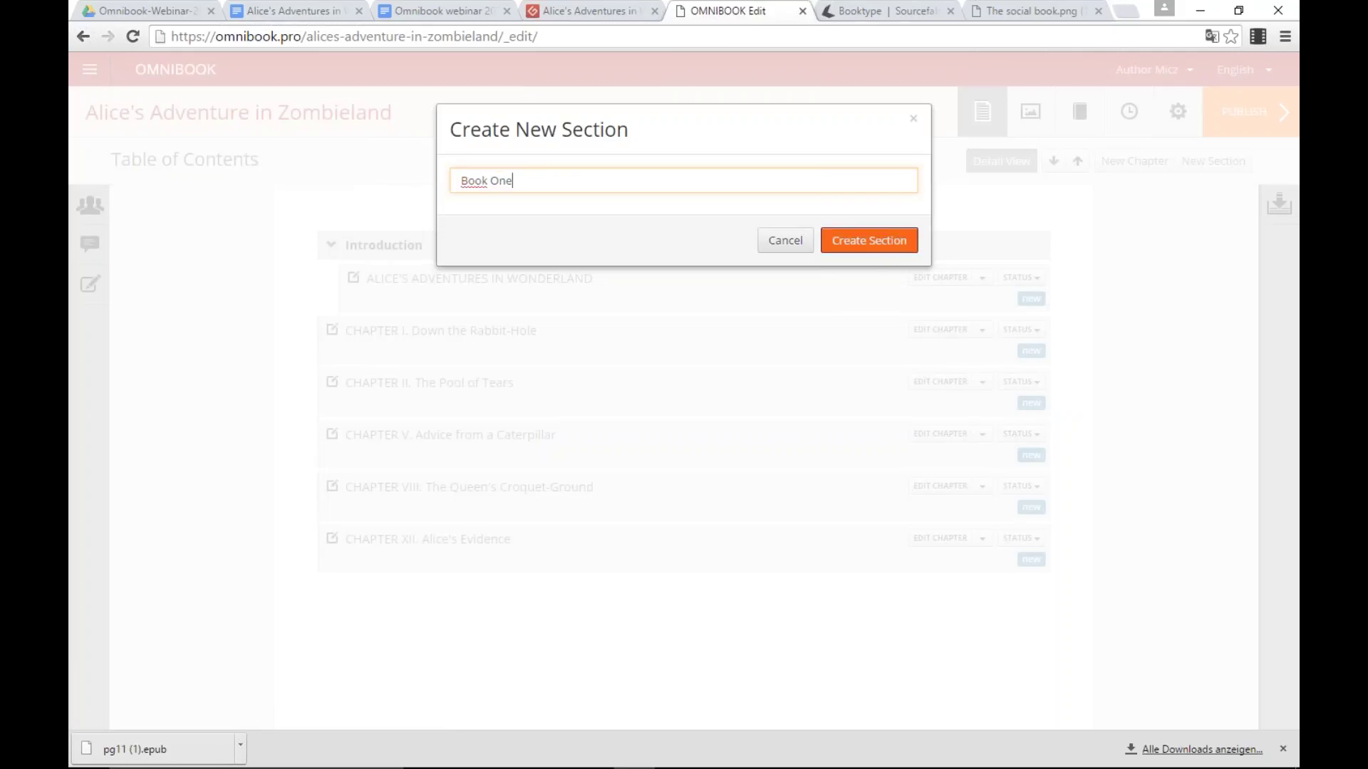
pyautogui.click(878, 245)
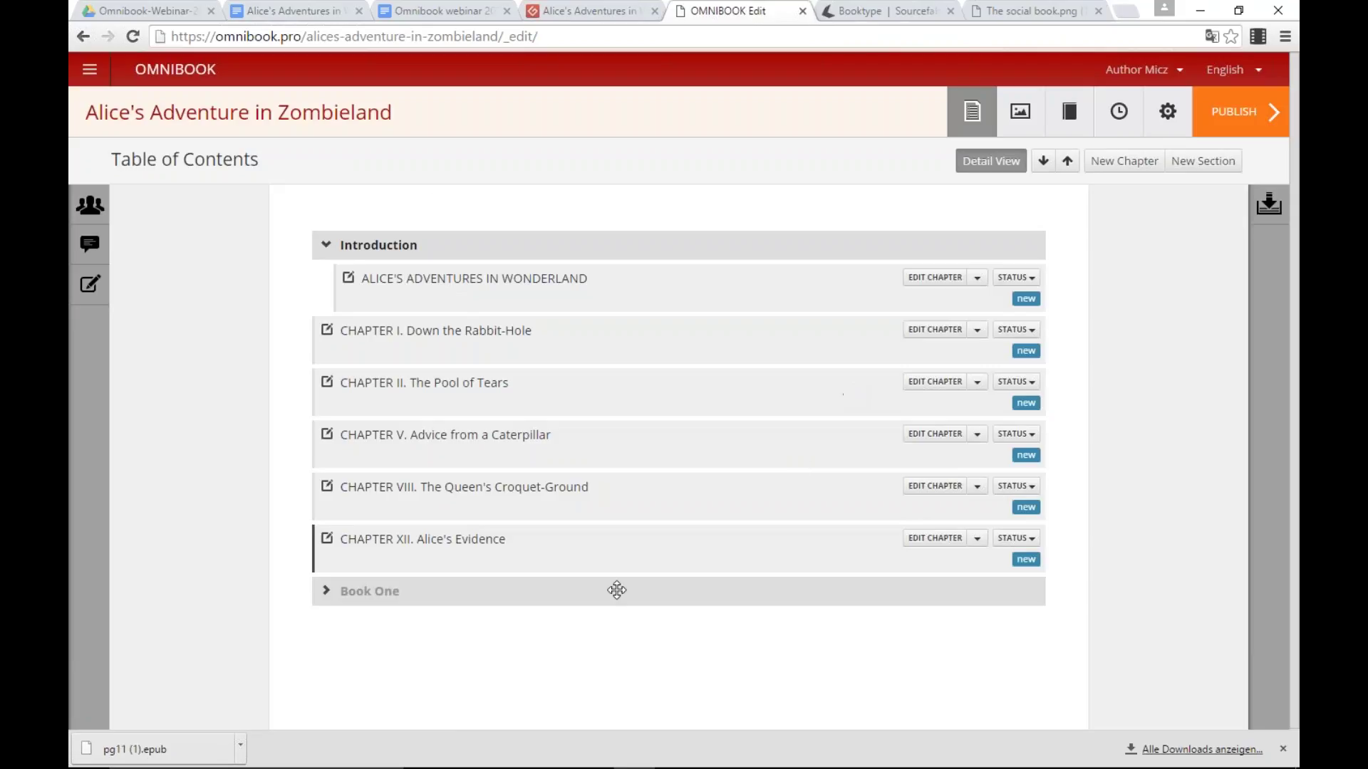
pyautogui.moveTo(568, 523); pyautogui.dragTo(563, 324)
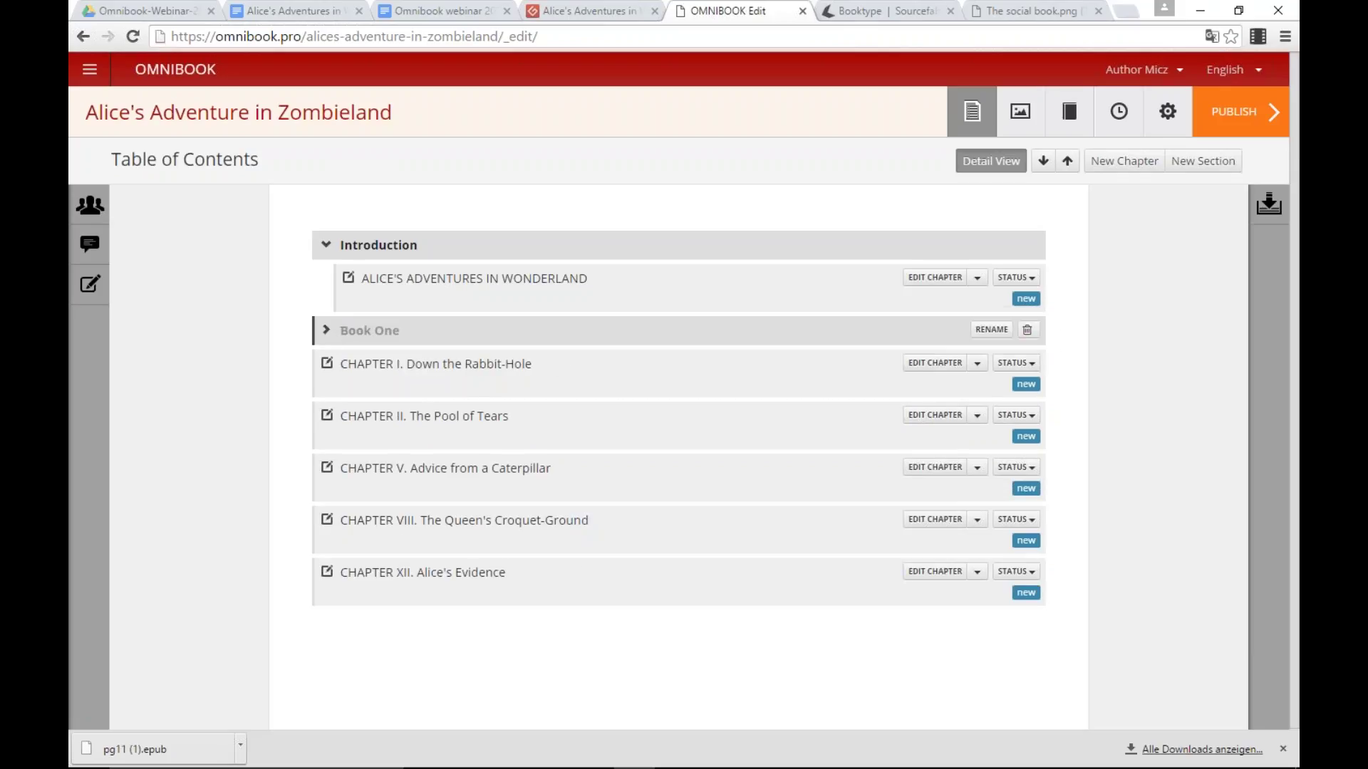
# Step: Nest chapters I, II, V, VIII and XII in the Book One section, keeping their order
pyautogui.click(327, 330)
pyautogui.moveTo(348, 375); pyautogui.dragTo(398, 389)
pyautogui.moveTo(398, 440); pyautogui.dragTo(424, 440)
pyautogui.moveTo(430, 488); pyautogui.dragTo(436, 492)
pyautogui.moveTo(420, 540); pyautogui.dragTo(442, 539)
pyautogui.moveTo(431, 595); pyautogui.dragTo(458, 596)
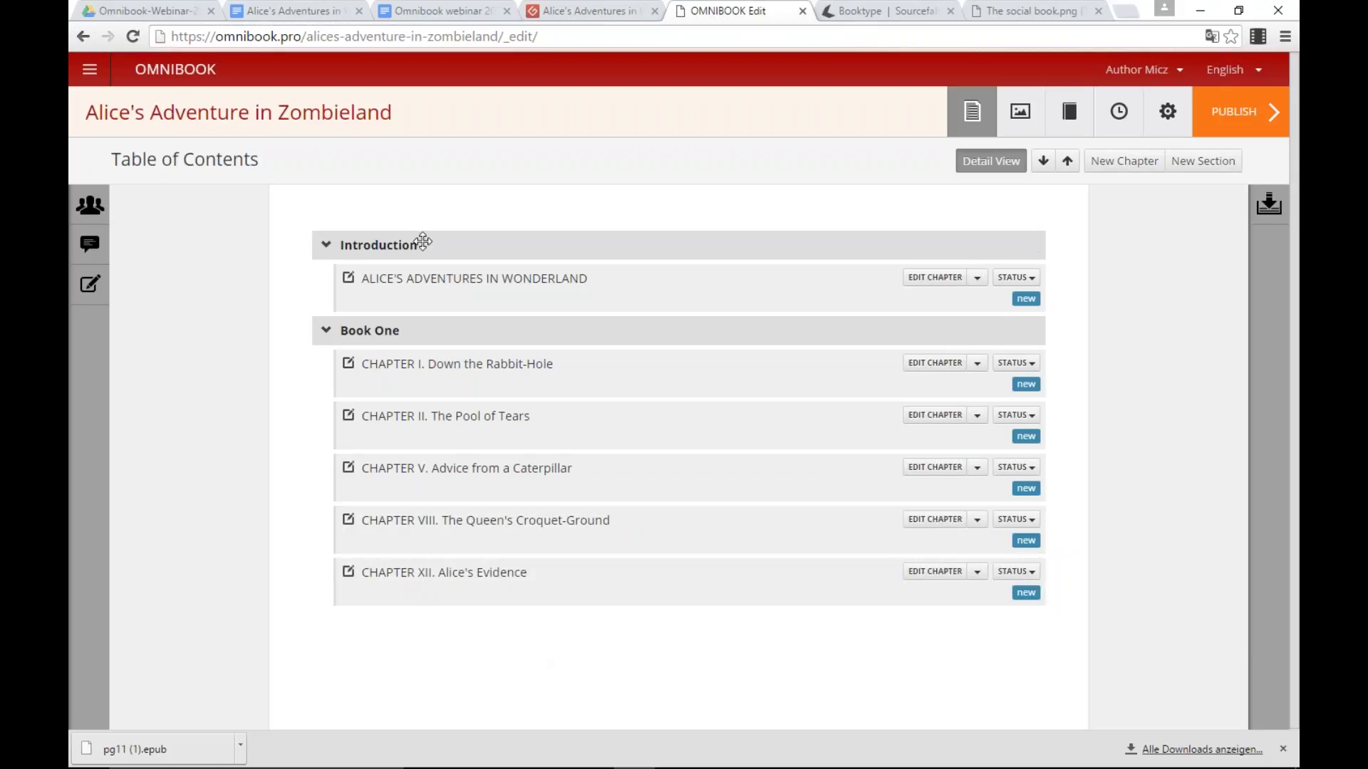
# Step: Look at the book's media files and read through its edit history
pyautogui.moveTo(424, 243)
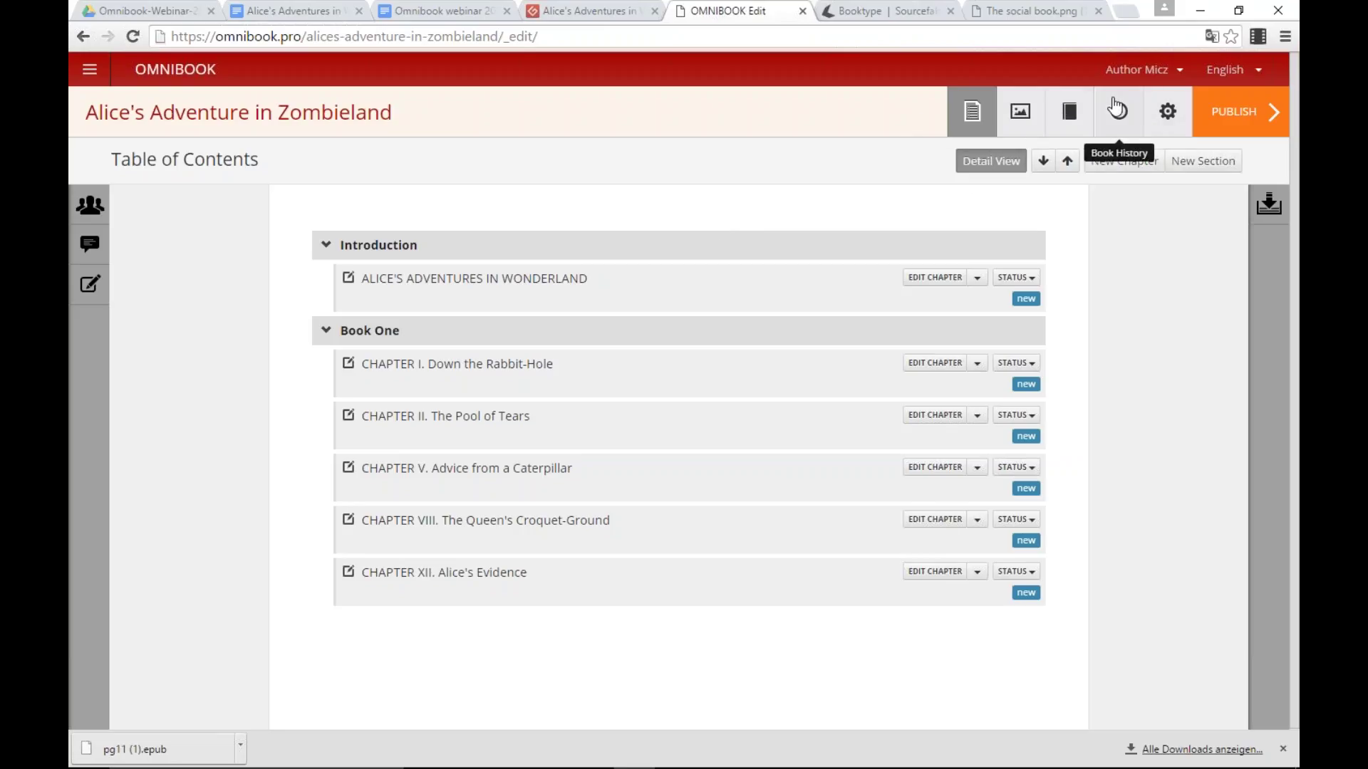
pyautogui.click(1021, 114)
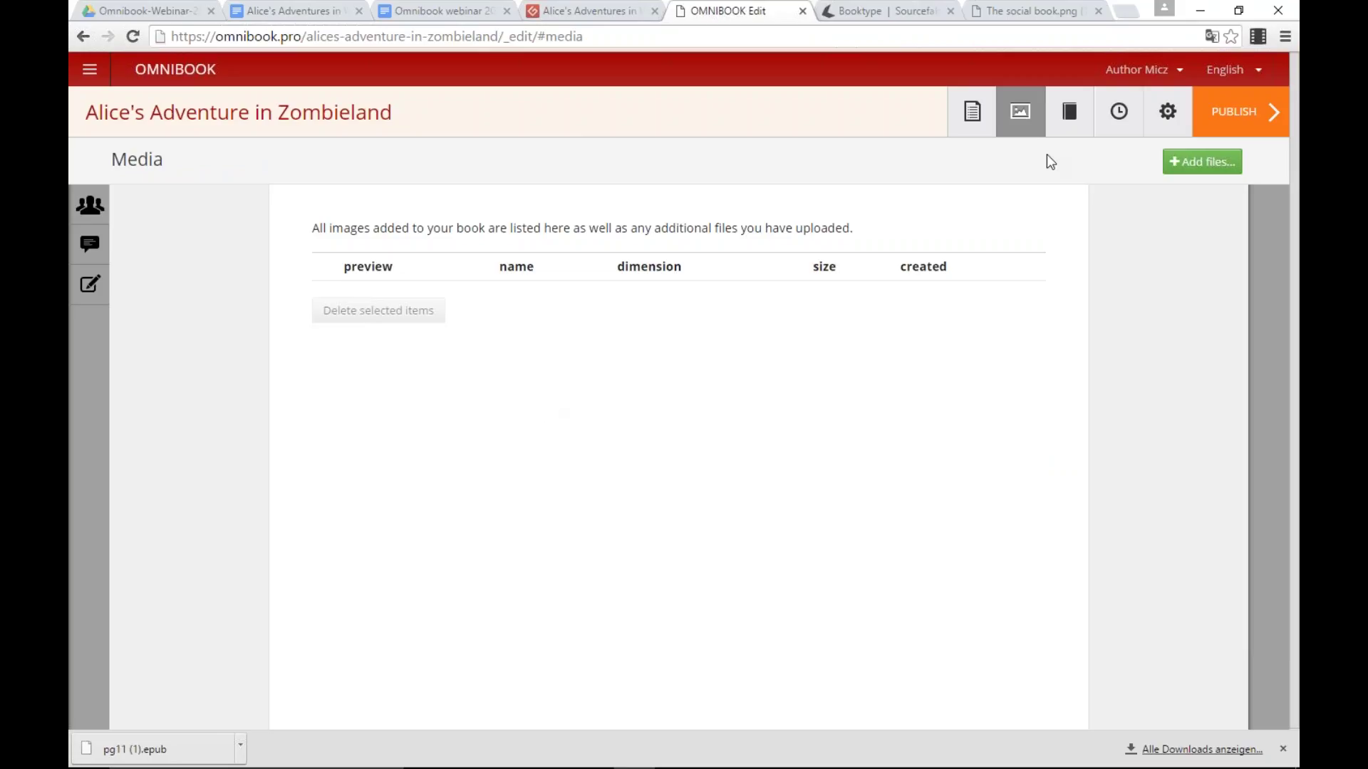
pyautogui.click(1066, 122)
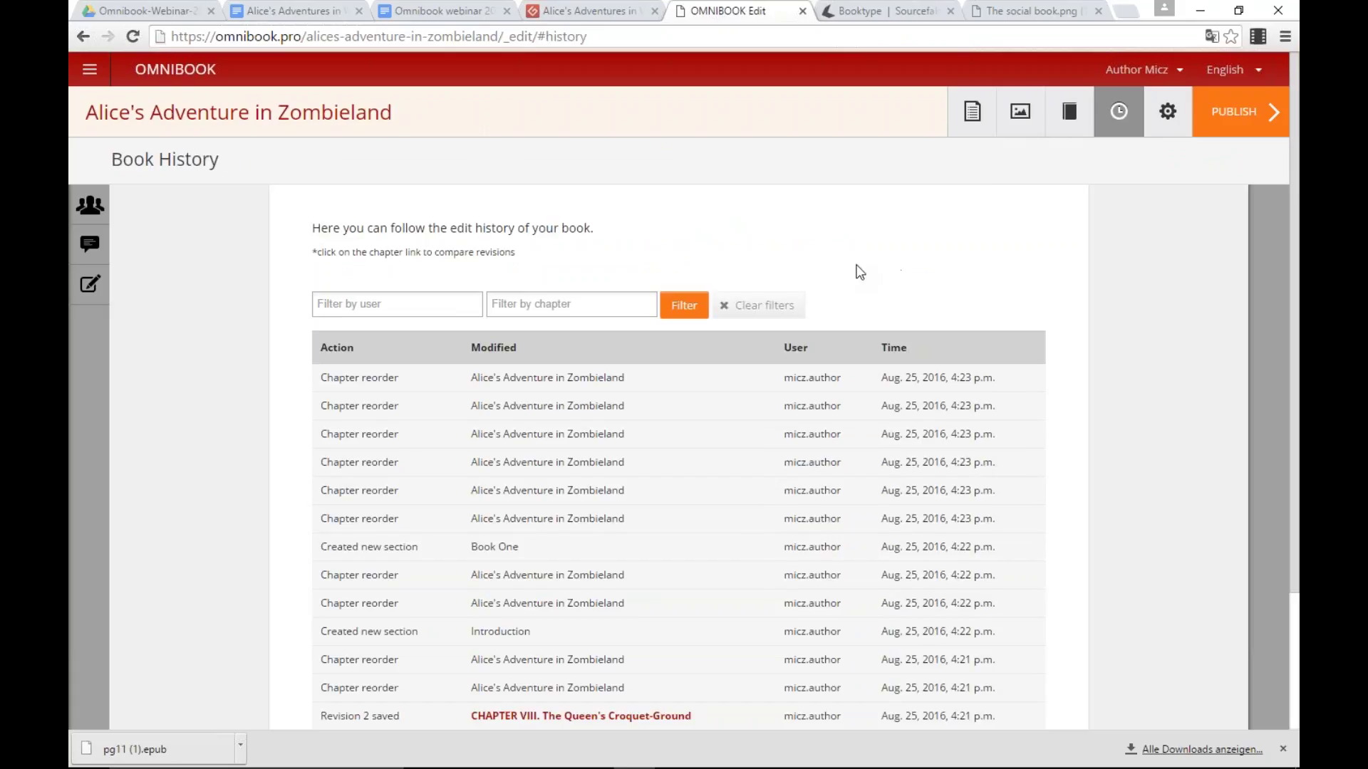
pyautogui.scroll(-3, 858, 271)
pyautogui.scroll(3, 831, 334)
pyautogui.scroll(-3, 928, 280)
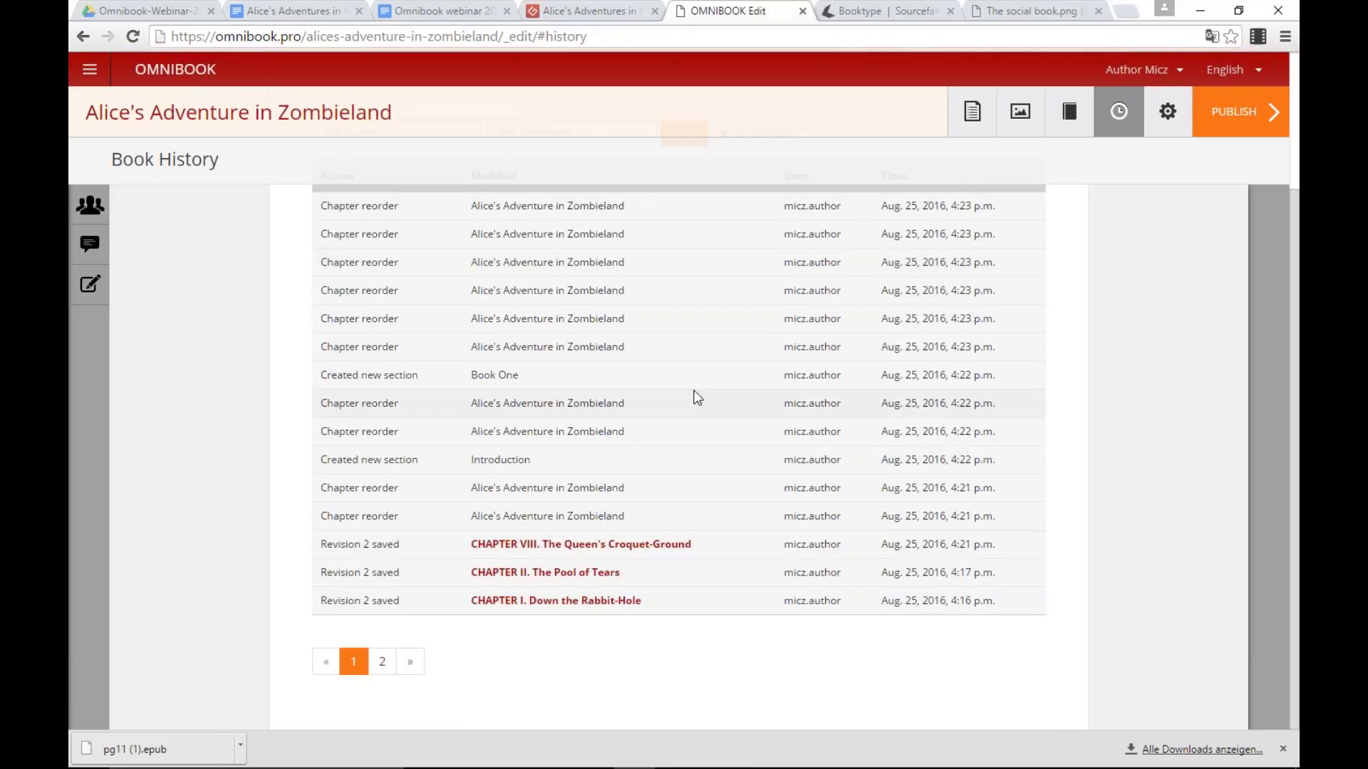
pyautogui.scroll(3, 695, 394)
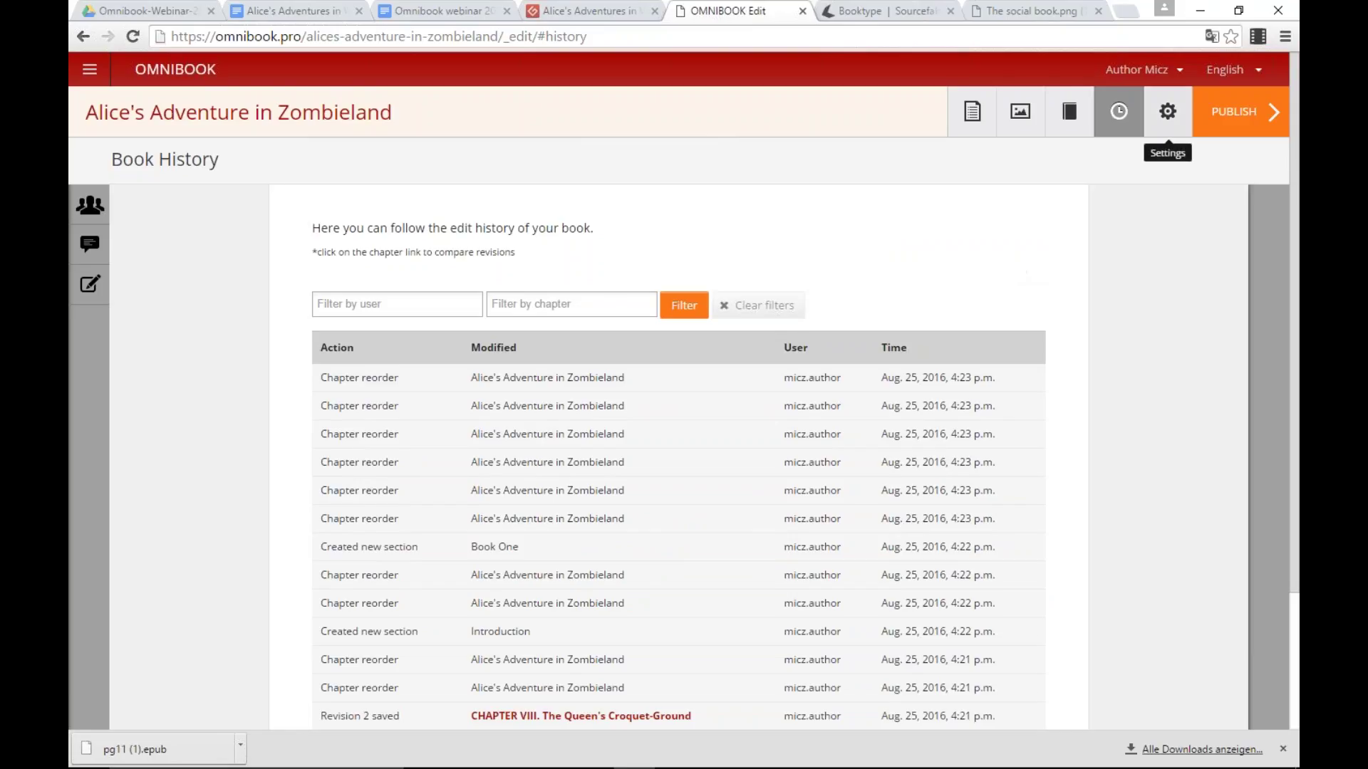
# Step: Look through the book settings, examining the fields for book metadata and additional metadata
pyautogui.click(1167, 110)
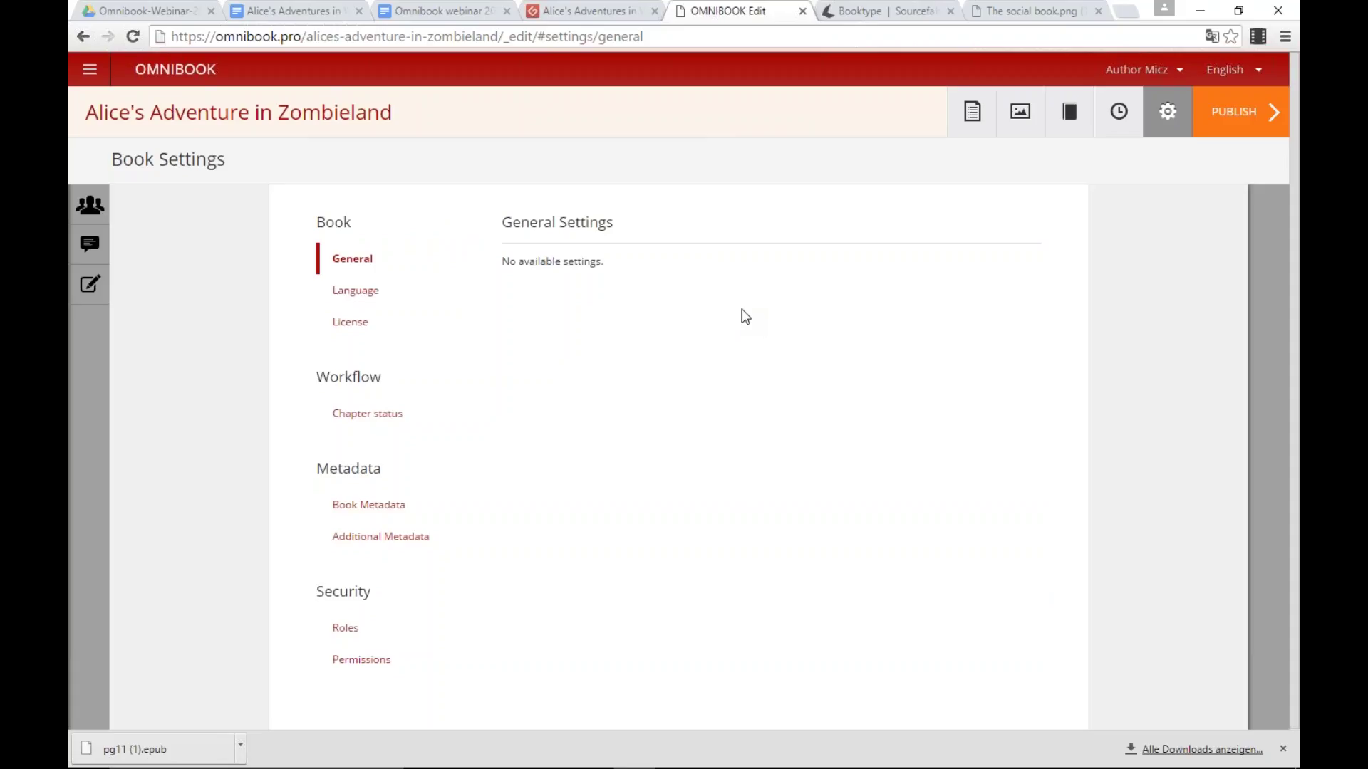
pyautogui.click(399, 513)
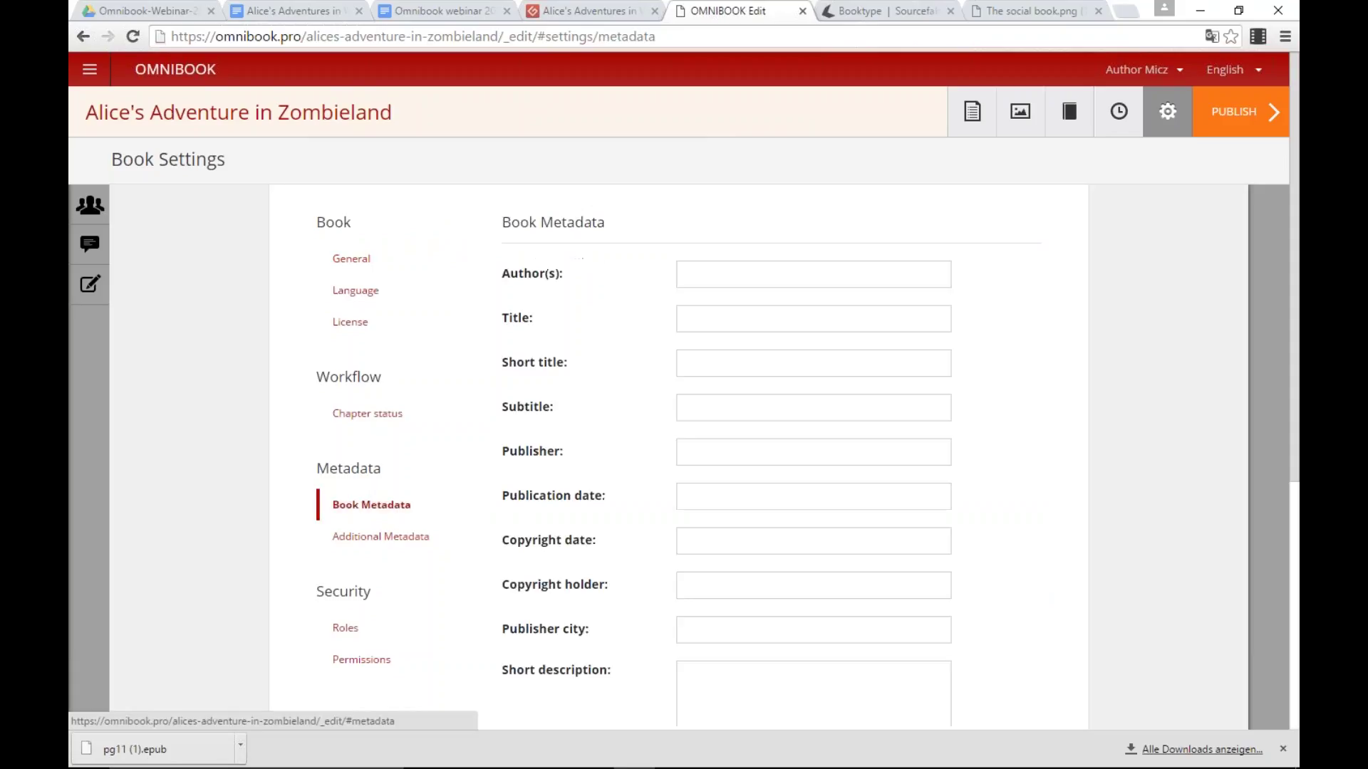
pyautogui.click(687, 274)
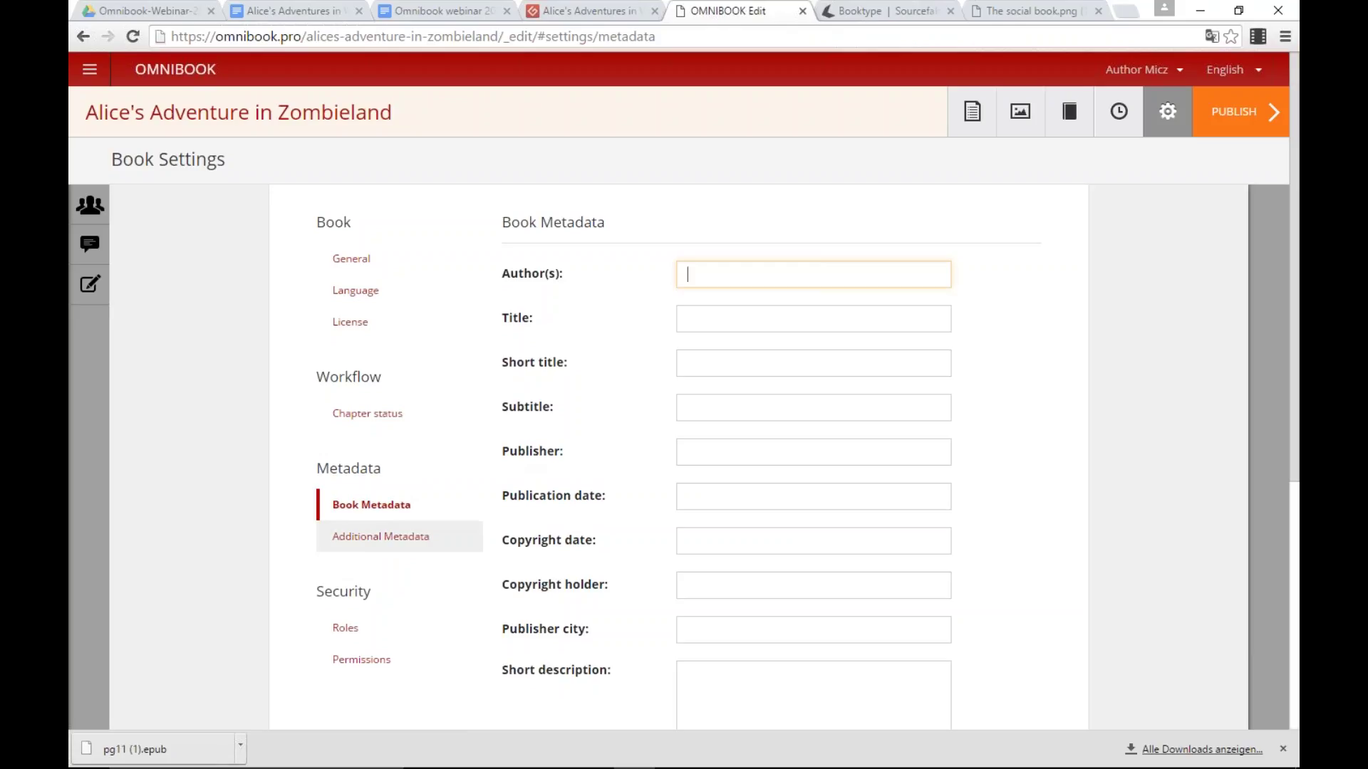
pyautogui.click(374, 539)
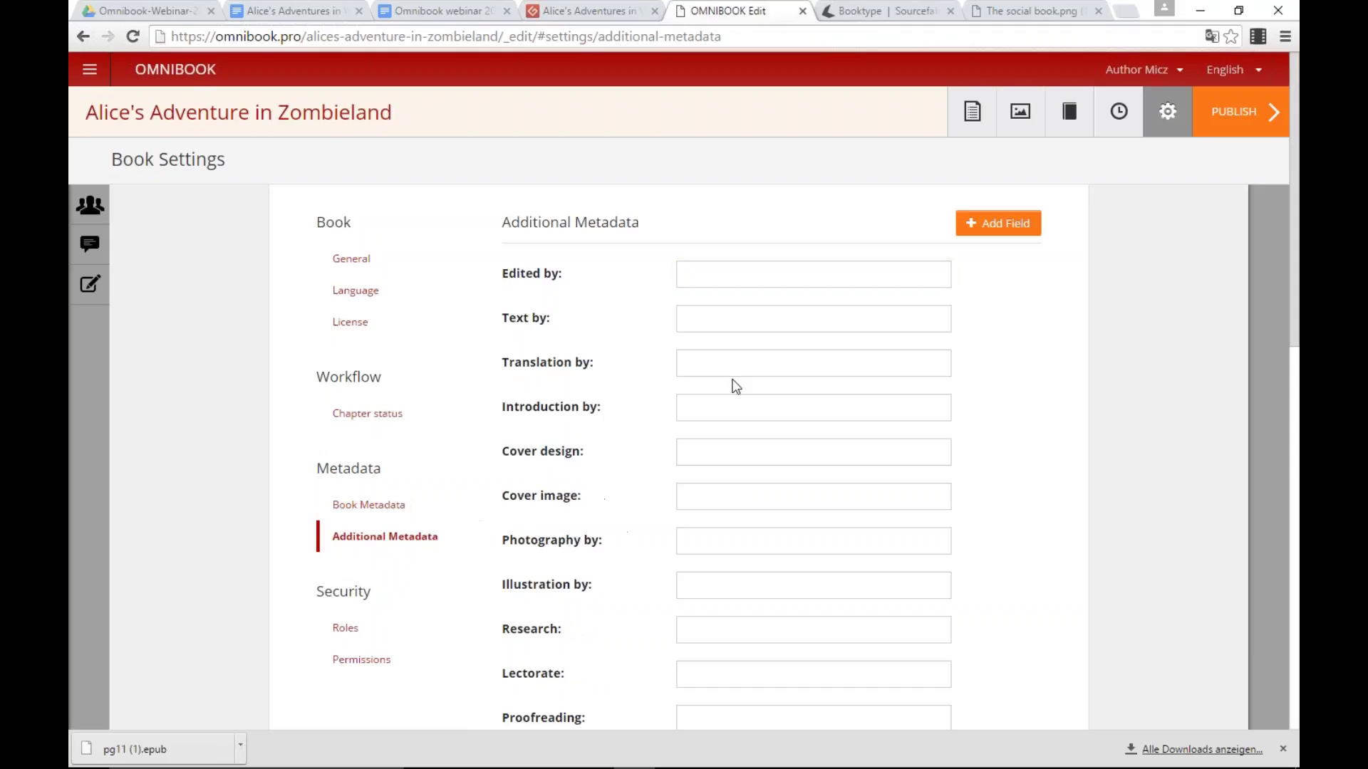
pyautogui.scroll(-7, 736, 387)
pyautogui.scroll(7, 705, 342)
# Step: Return to the table of contents and open the book's publishing page to view the export formats
pyautogui.click(969, 126)
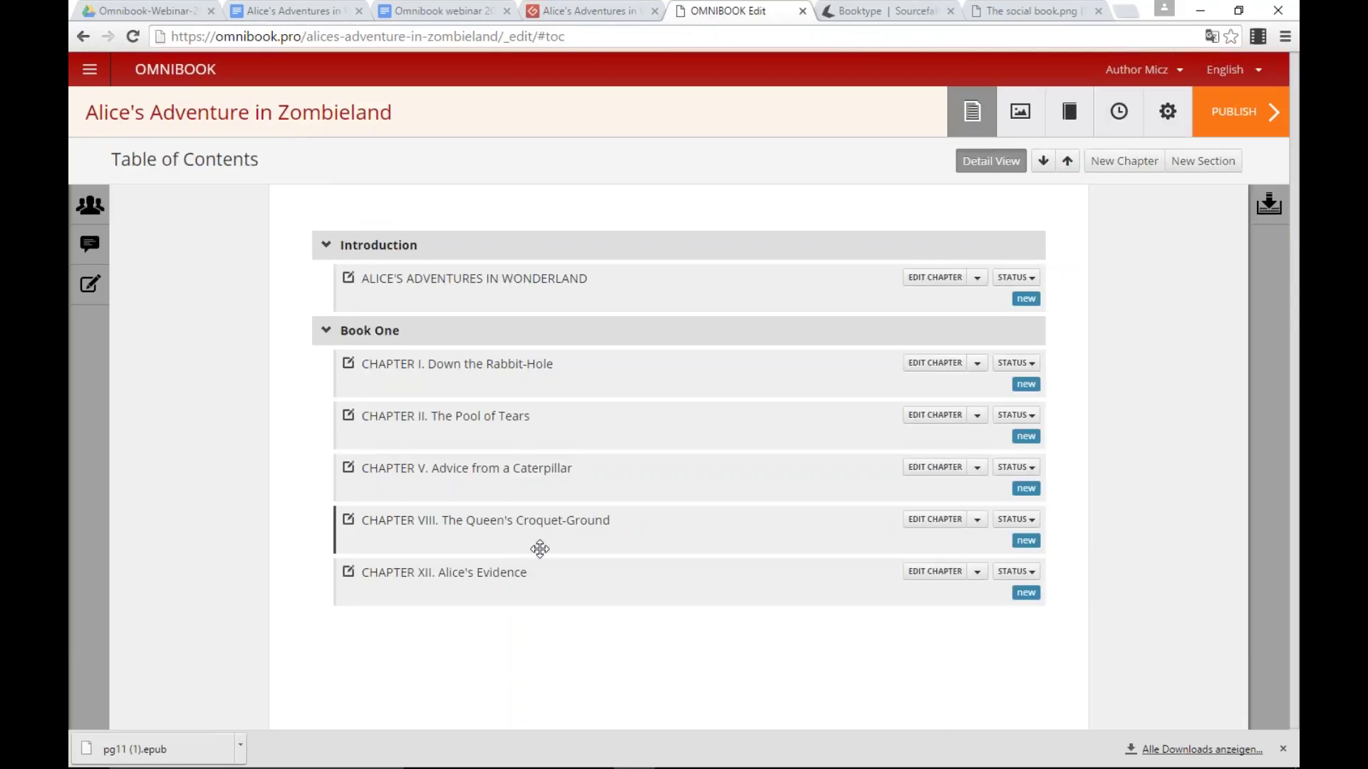
pyautogui.click(1238, 89)
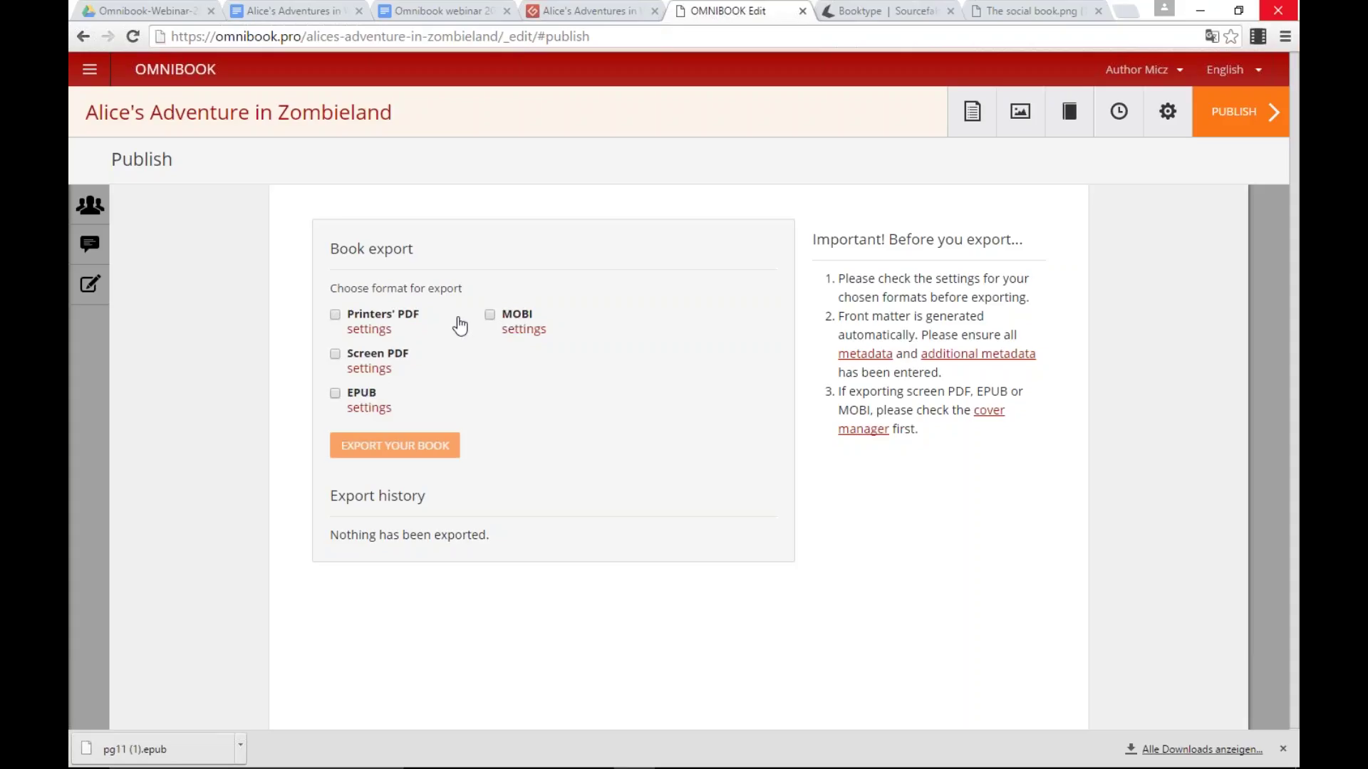
# Step: Export the book as a Printers' PDF and open the exported file in a new browser tab
pyautogui.click(337, 314)
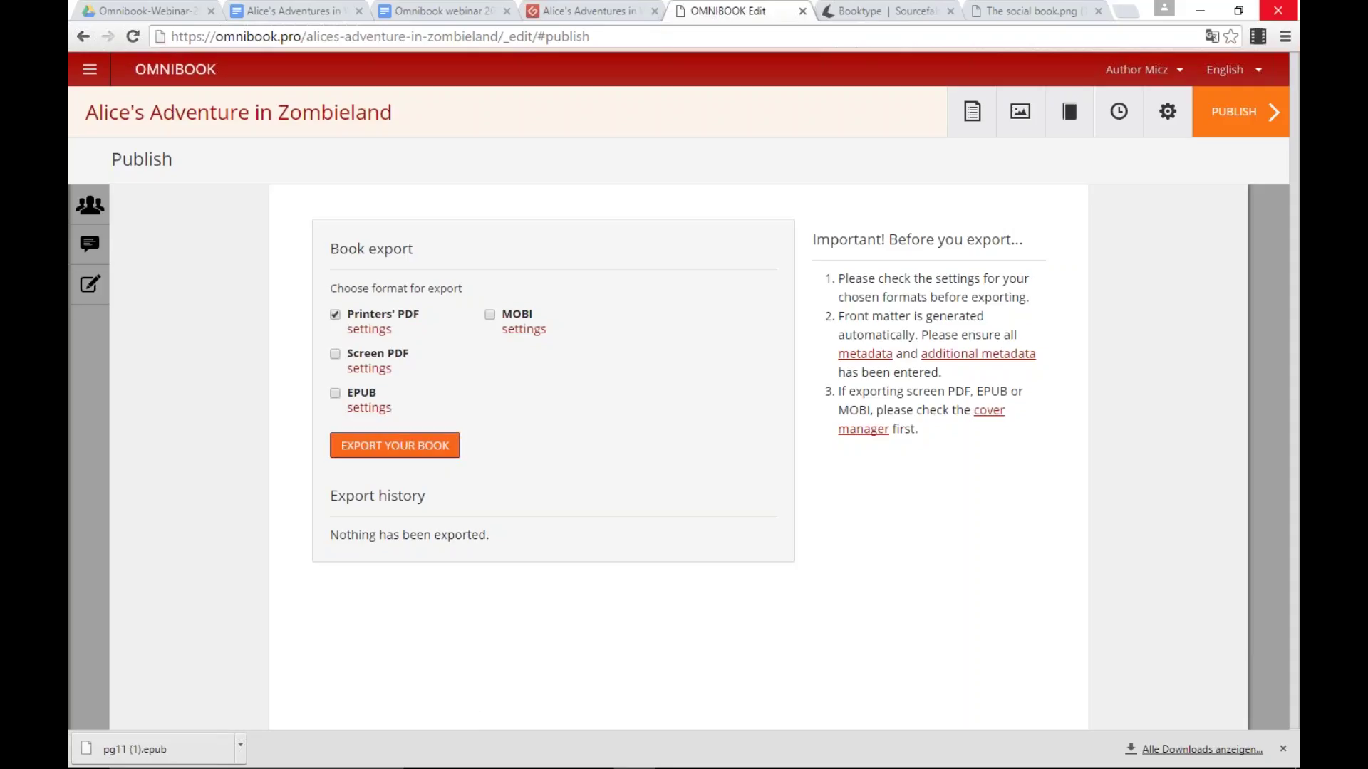
pyautogui.click(395, 445)
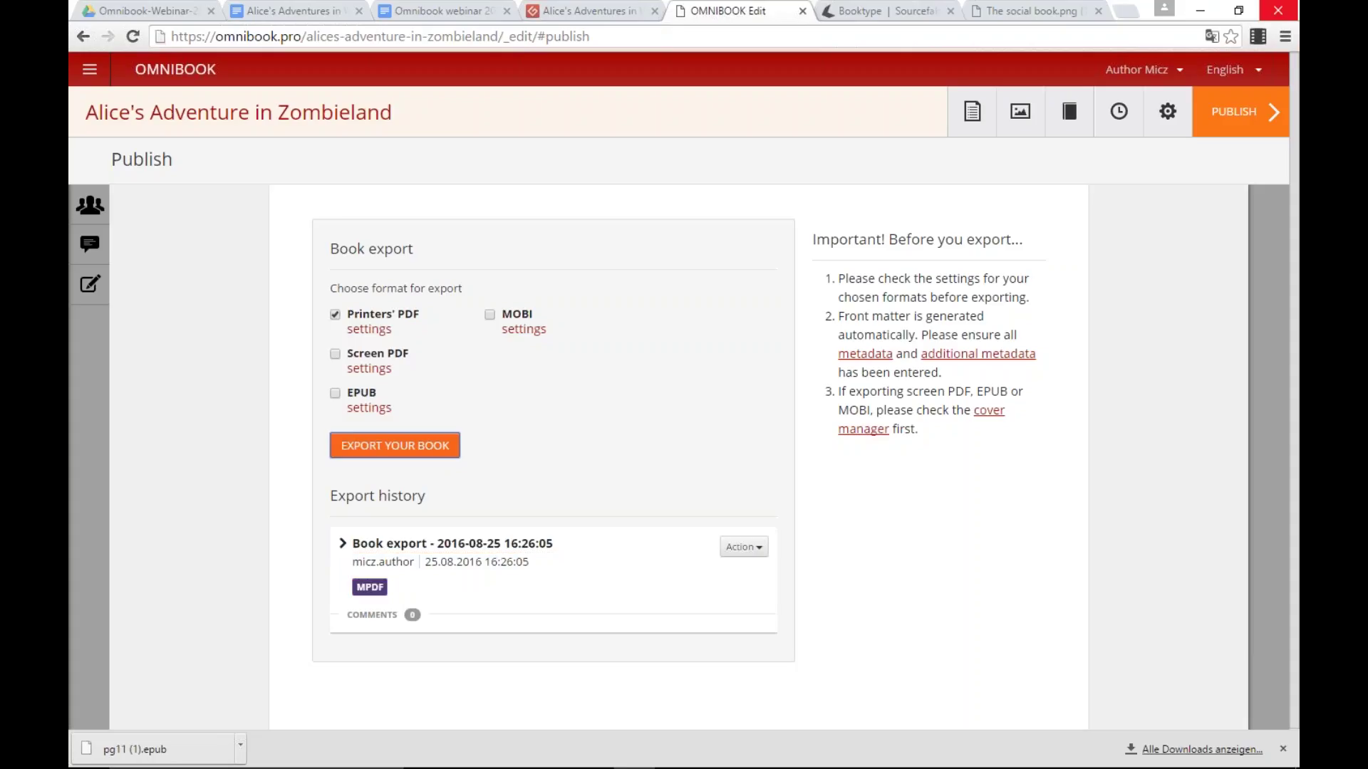
pyautogui.rightClick(369, 587)
pyautogui.click(428, 601)
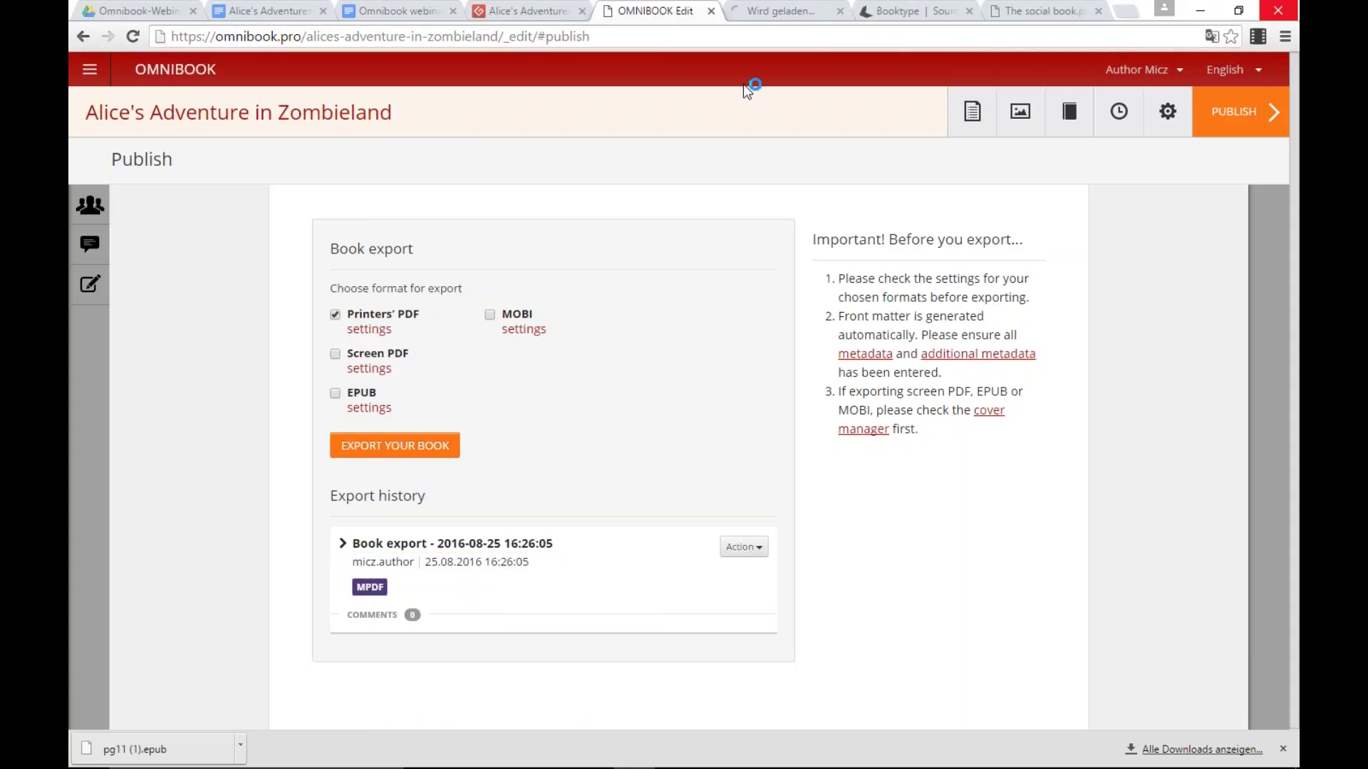
pyautogui.click(756, 20)
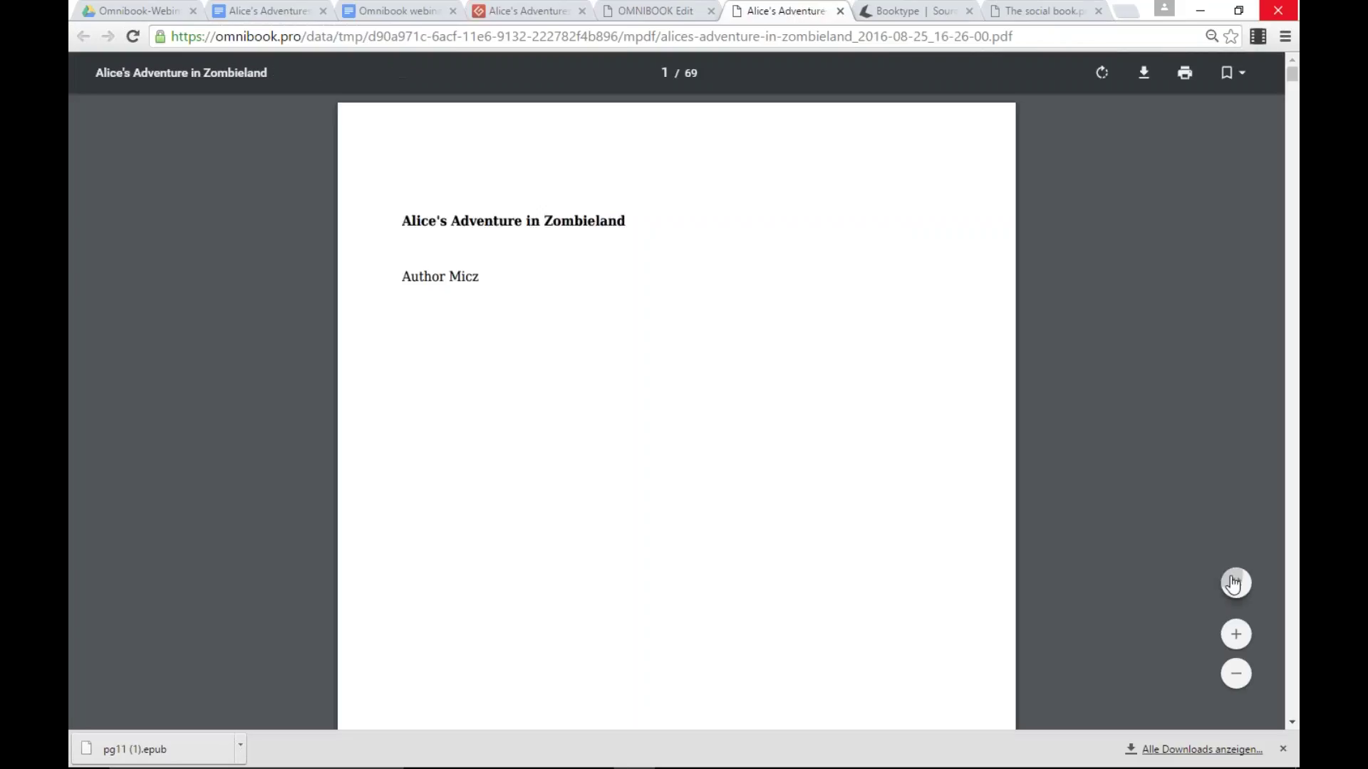
# Step: Look through the exported PDF page by page from the title page to the start of Chapter I, then close it
pyautogui.click(1234, 584)
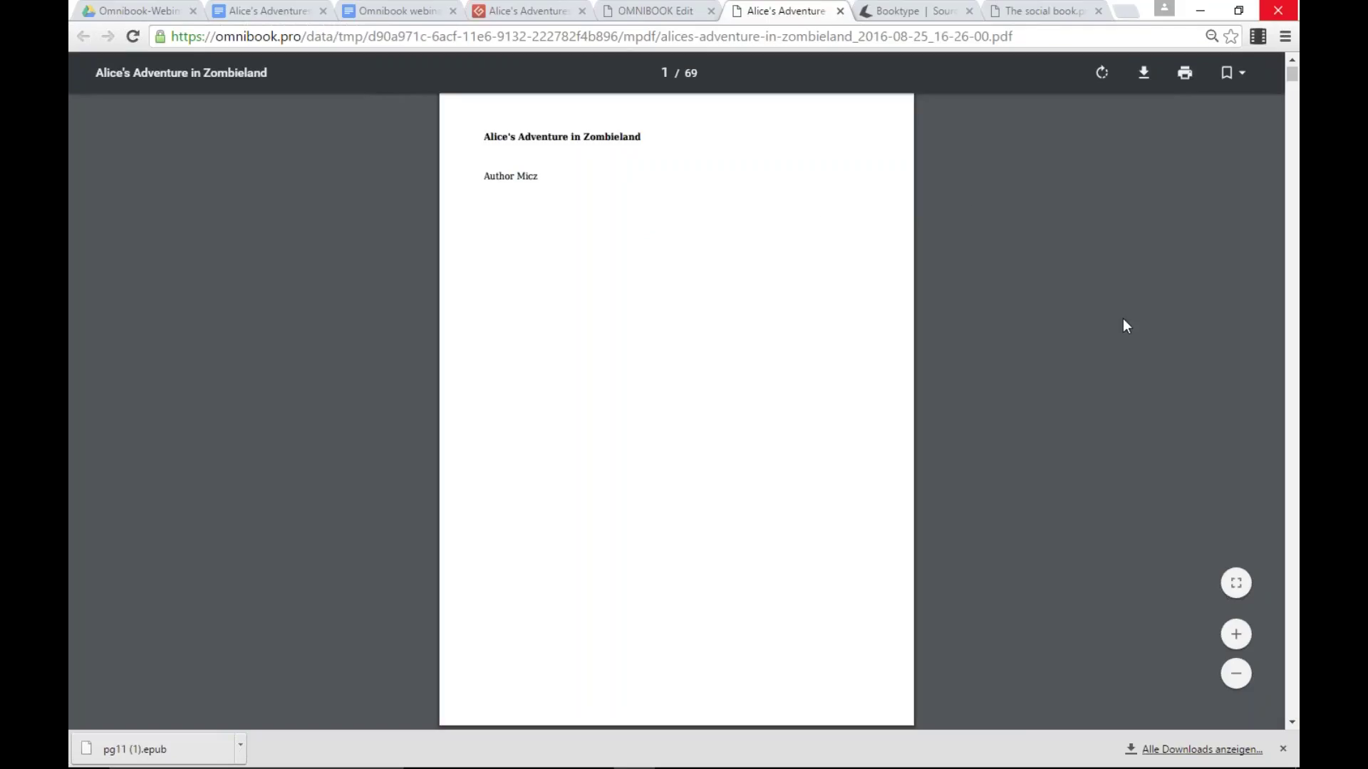
pyautogui.press('pagedown')
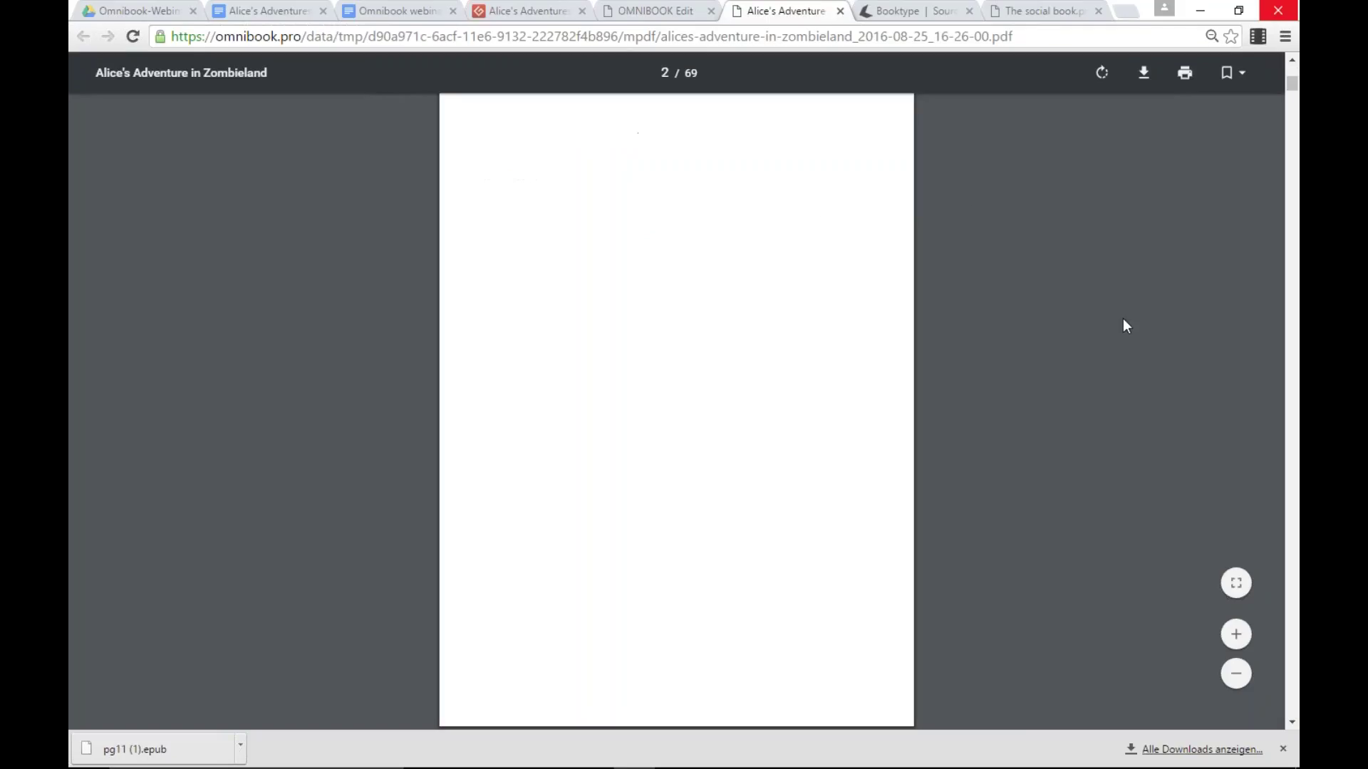
pyautogui.press('pagedown')
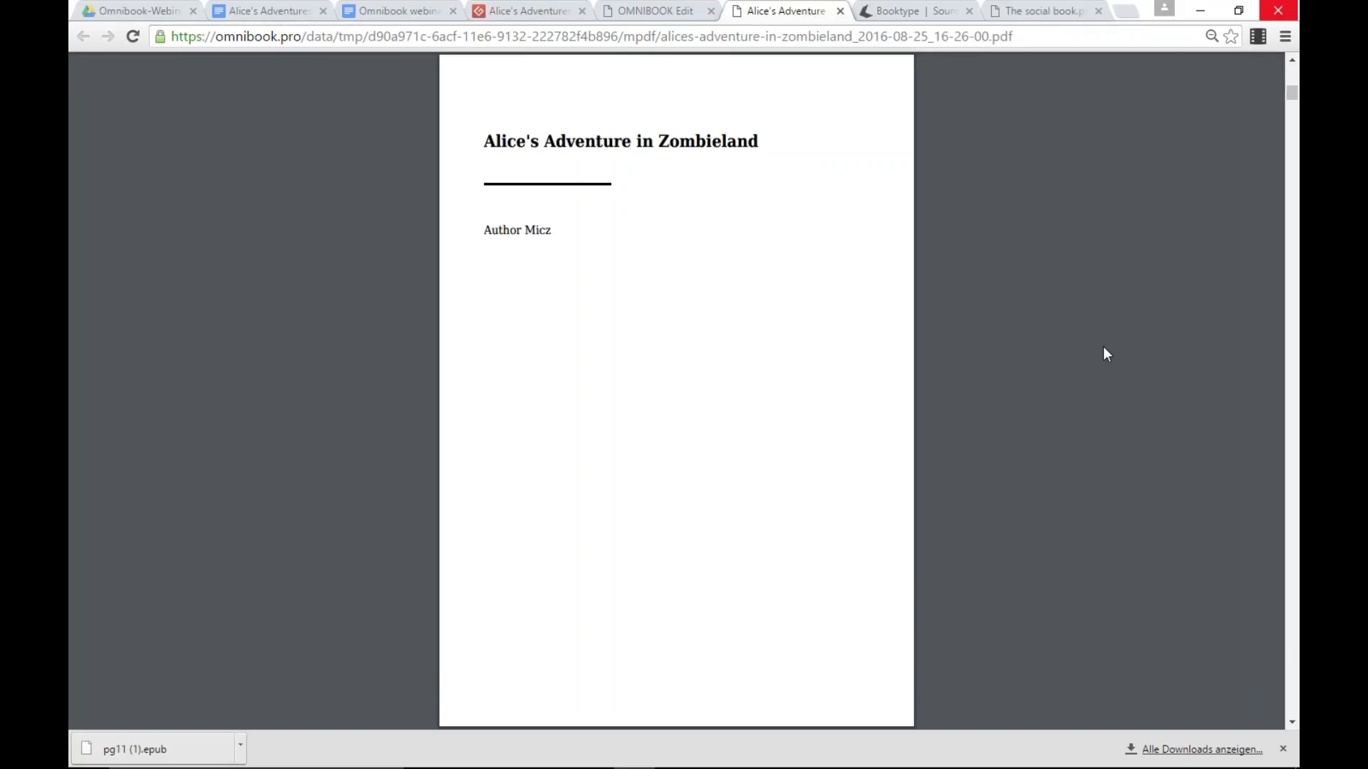
pyautogui.press('pagedown')
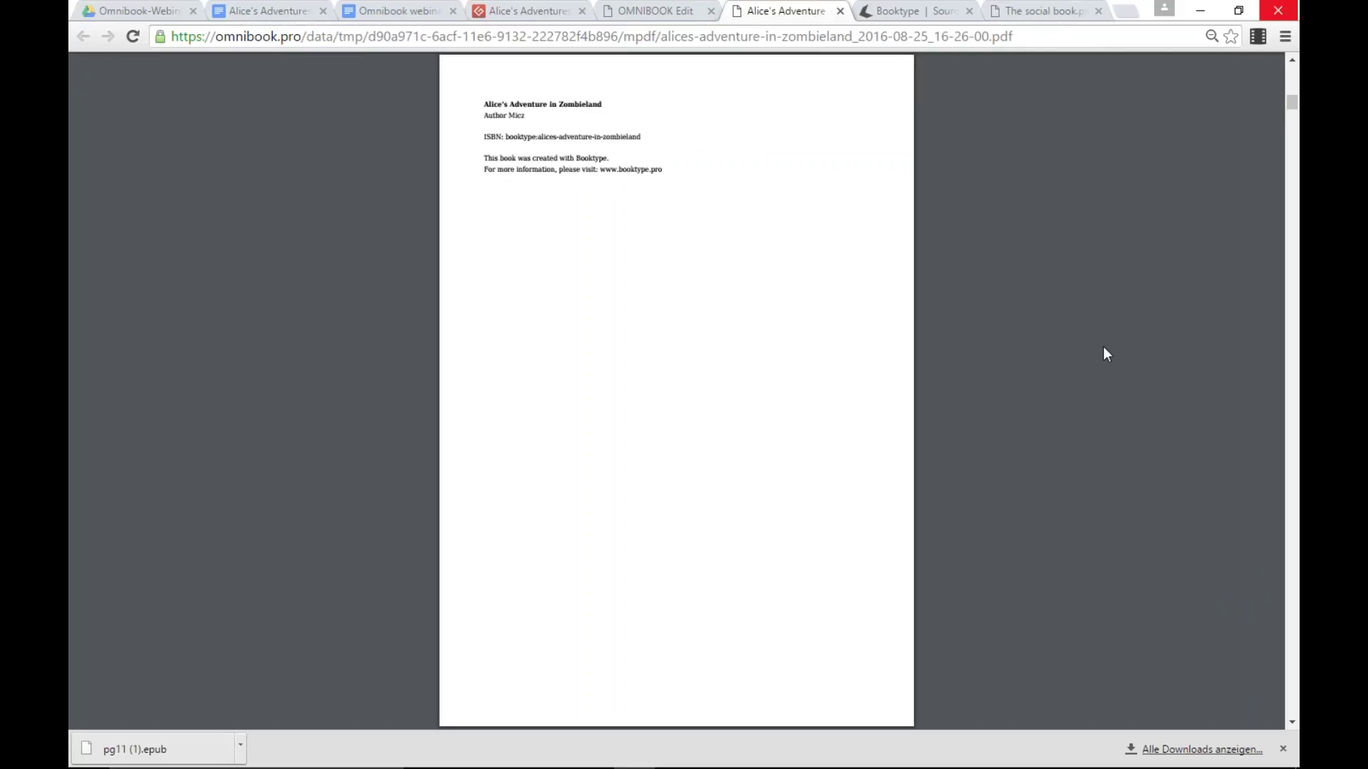
pyautogui.press('pagedown')
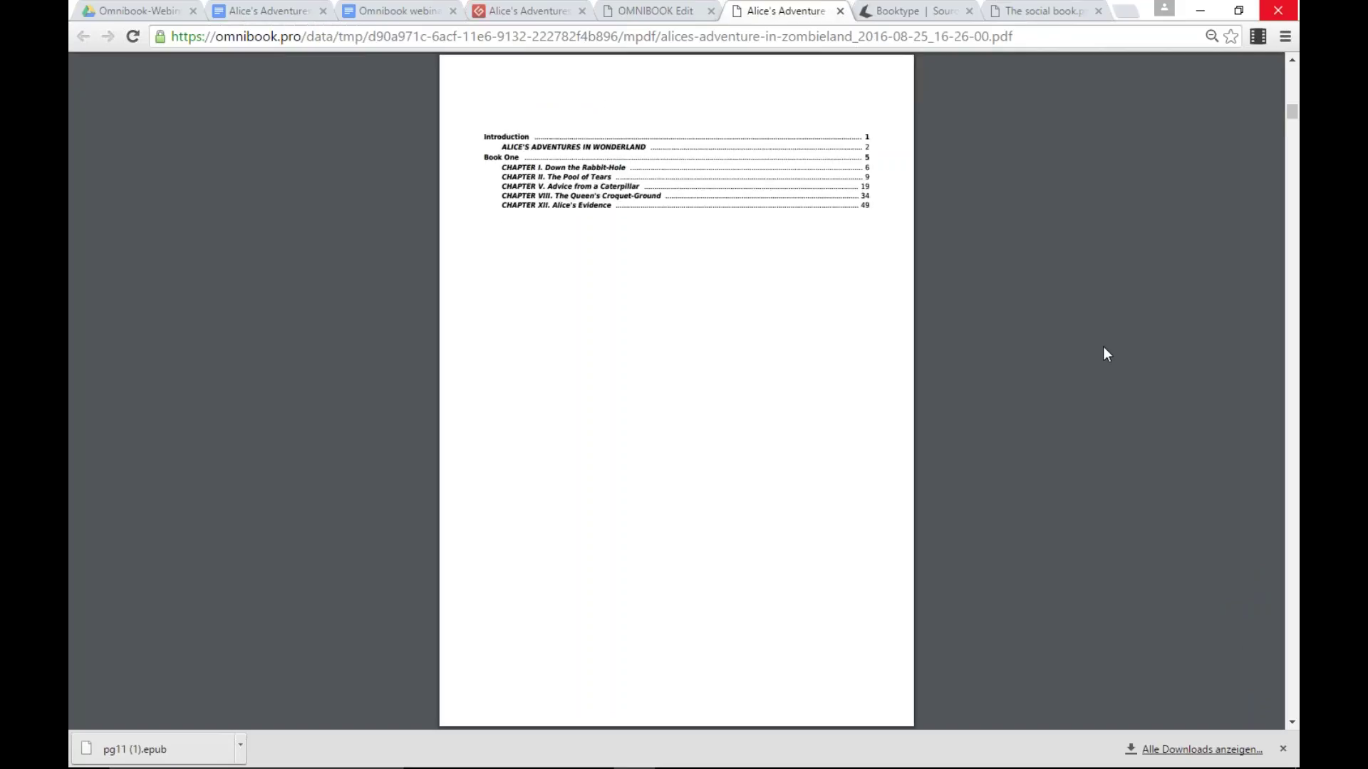
pyautogui.press('pagedown')
pyautogui.press('pagedown')
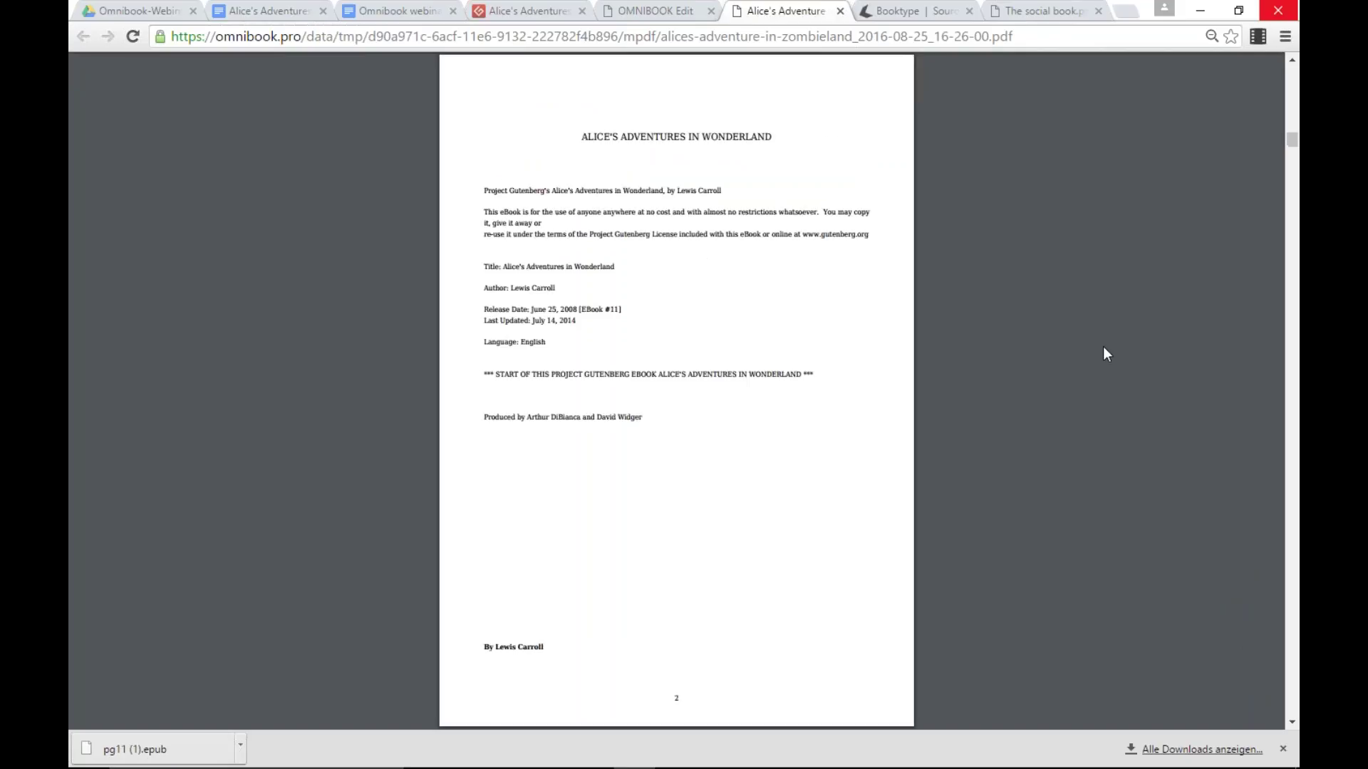
pyautogui.press('pagedown')
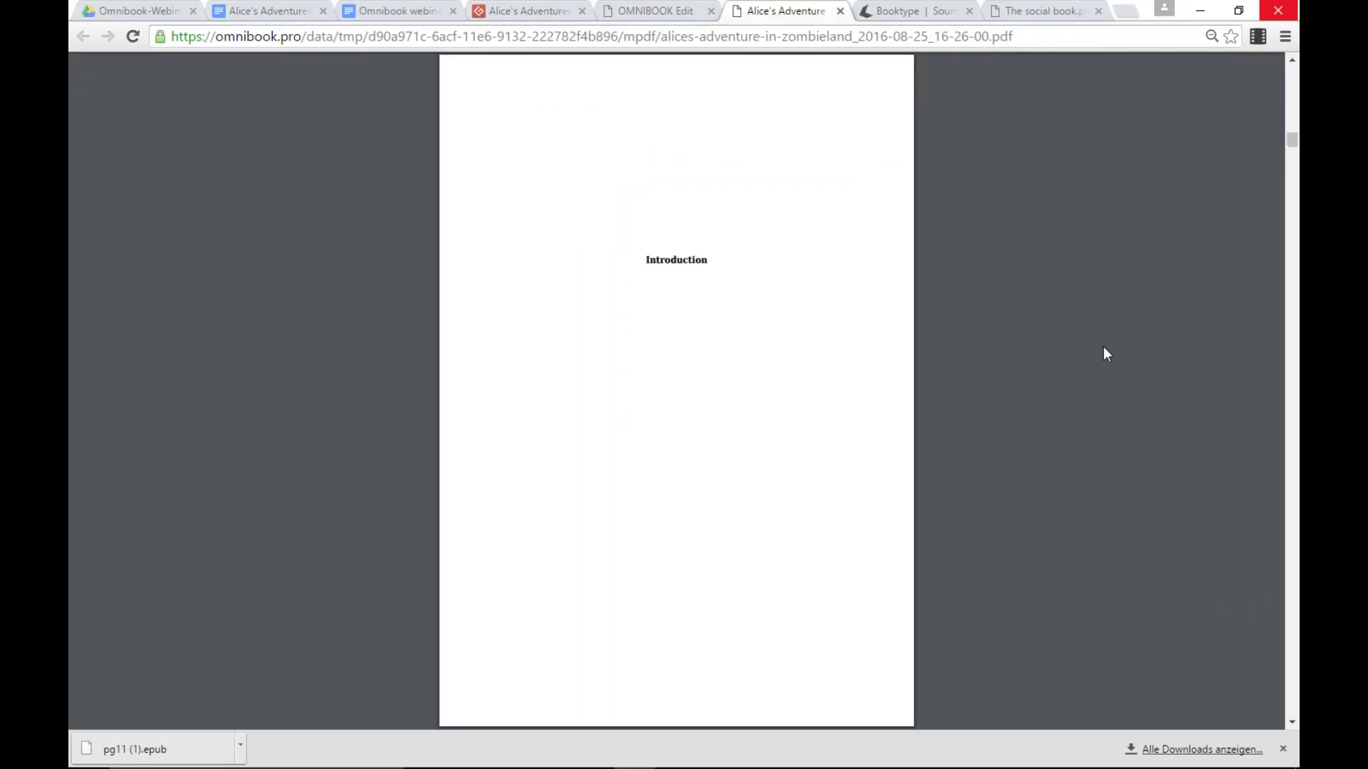
pyautogui.press('pagedown')
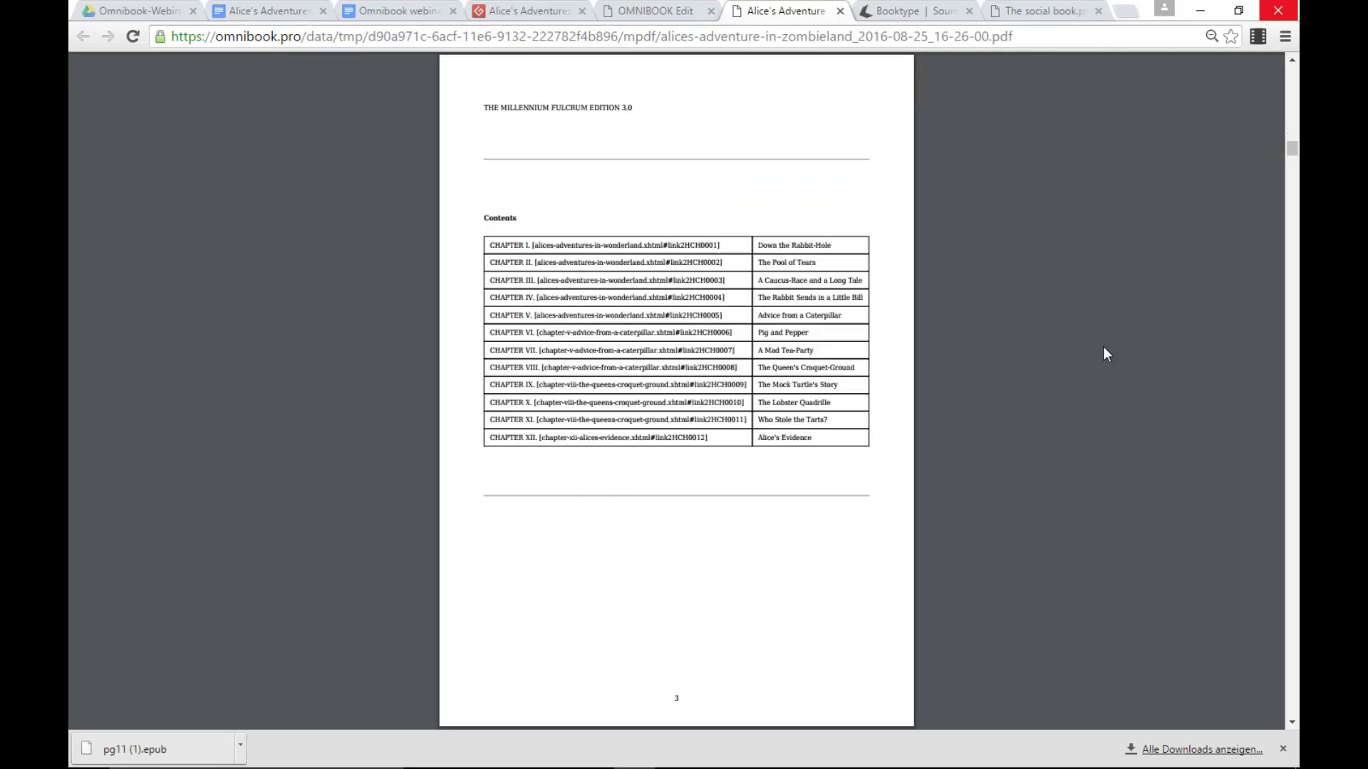
pyautogui.press('pagedown')
pyautogui.press('pagedown')
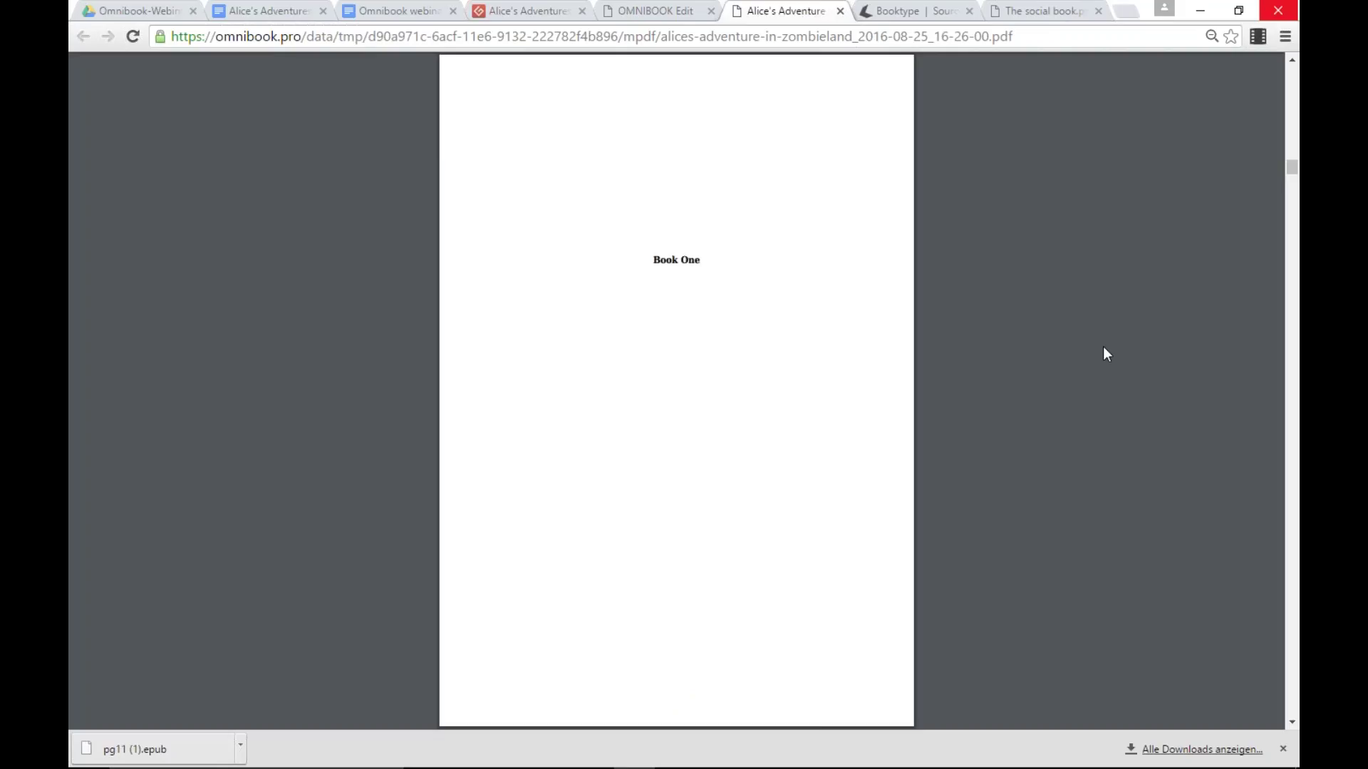
pyautogui.press('pagedown')
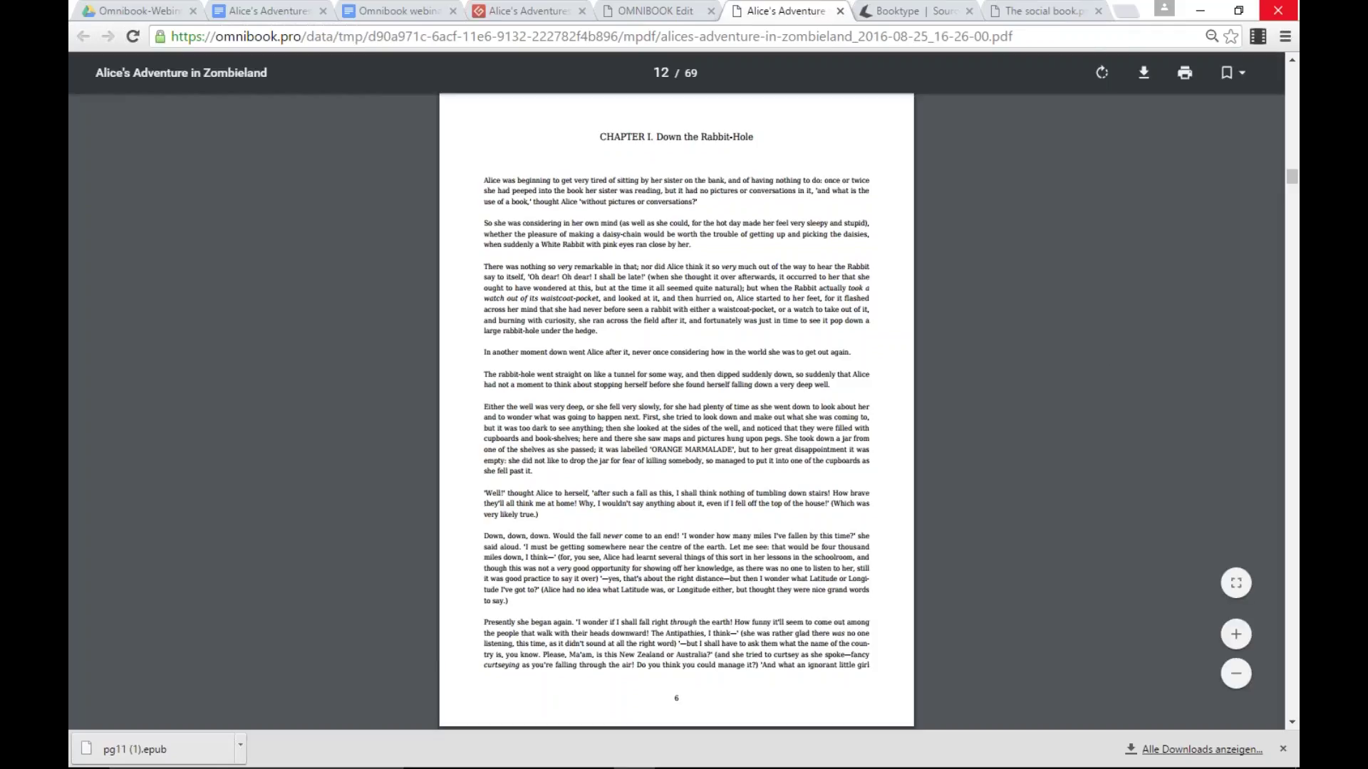
pyautogui.click(841, 11)
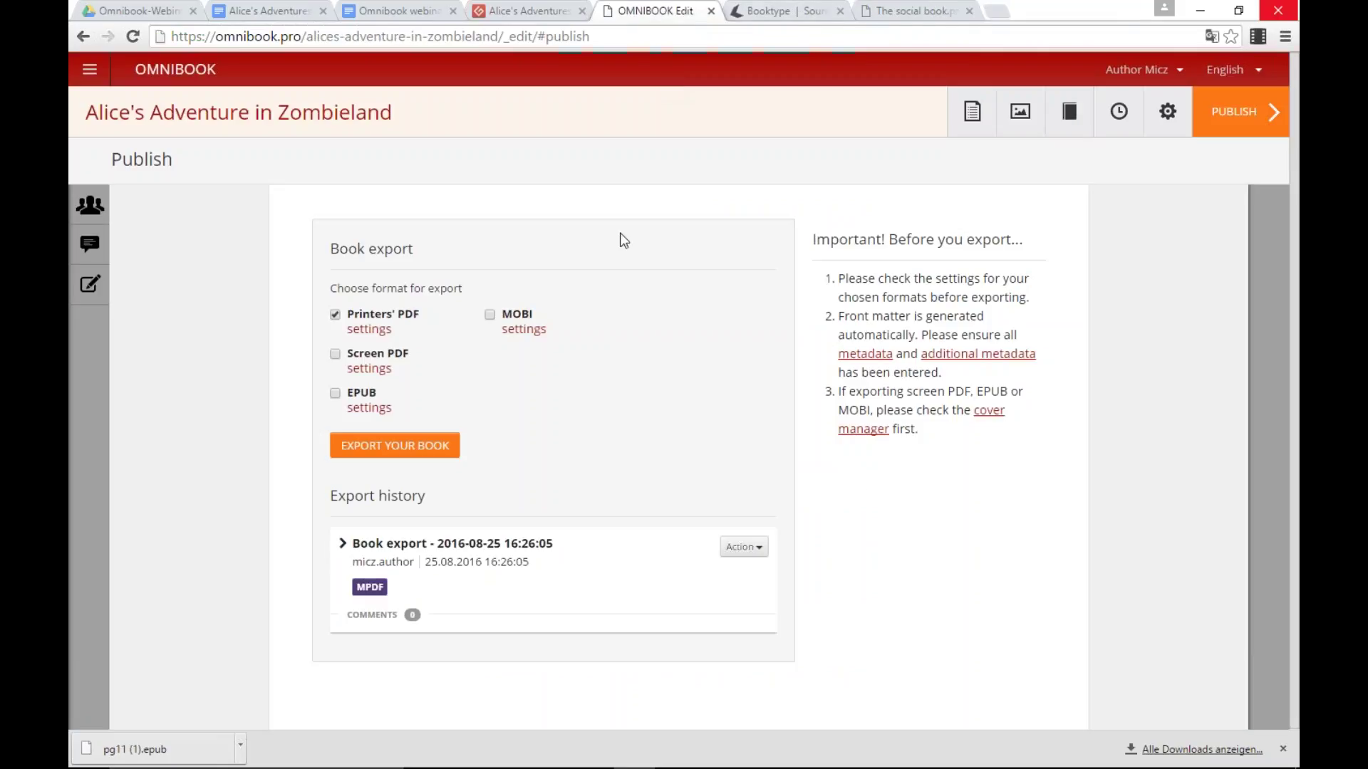
# Step: Set the paper size in the Printers' PDF settings to USTRADE6x9 (152mm x 228mm)
pyautogui.click(370, 328)
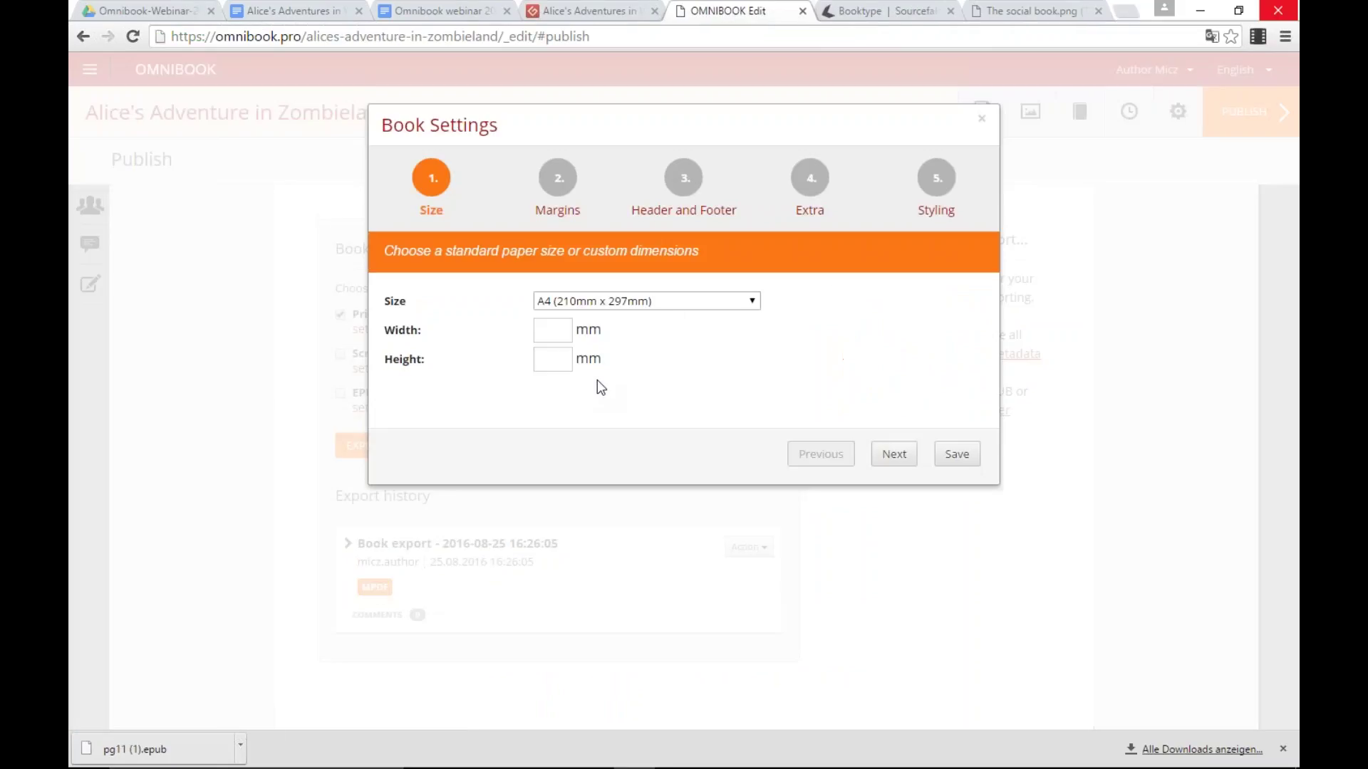
pyautogui.click(673, 302)
pyautogui.scroll(-1, 648, 449)
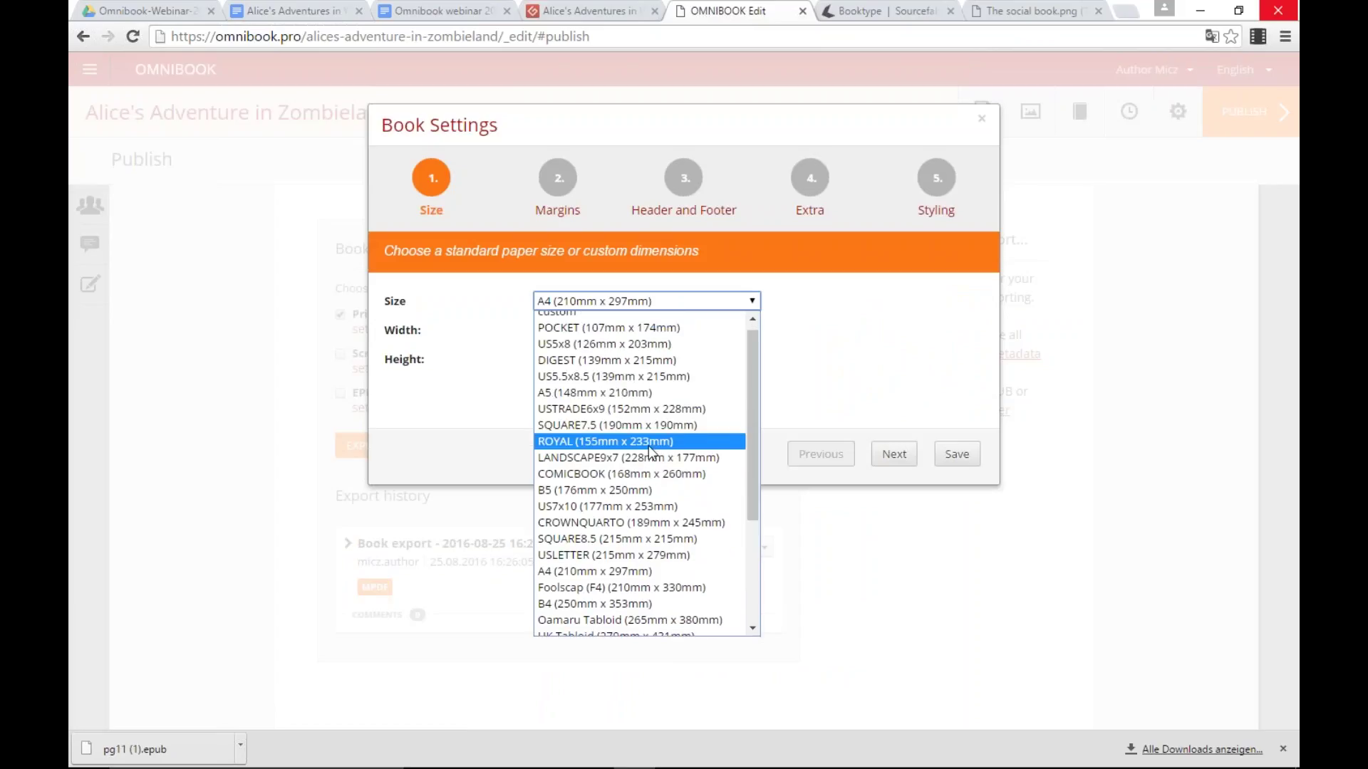
pyautogui.scroll(-3, 648, 446)
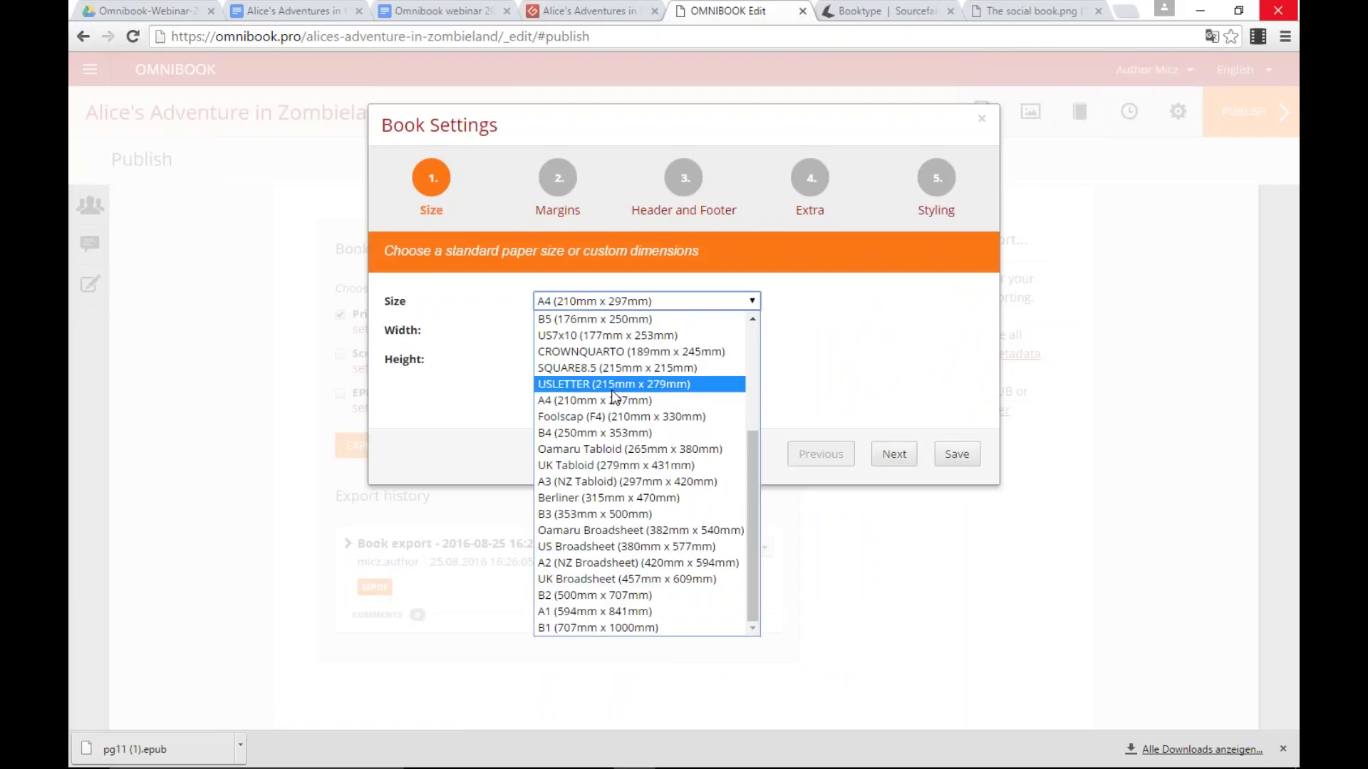
pyautogui.scroll(5, 601, 383)
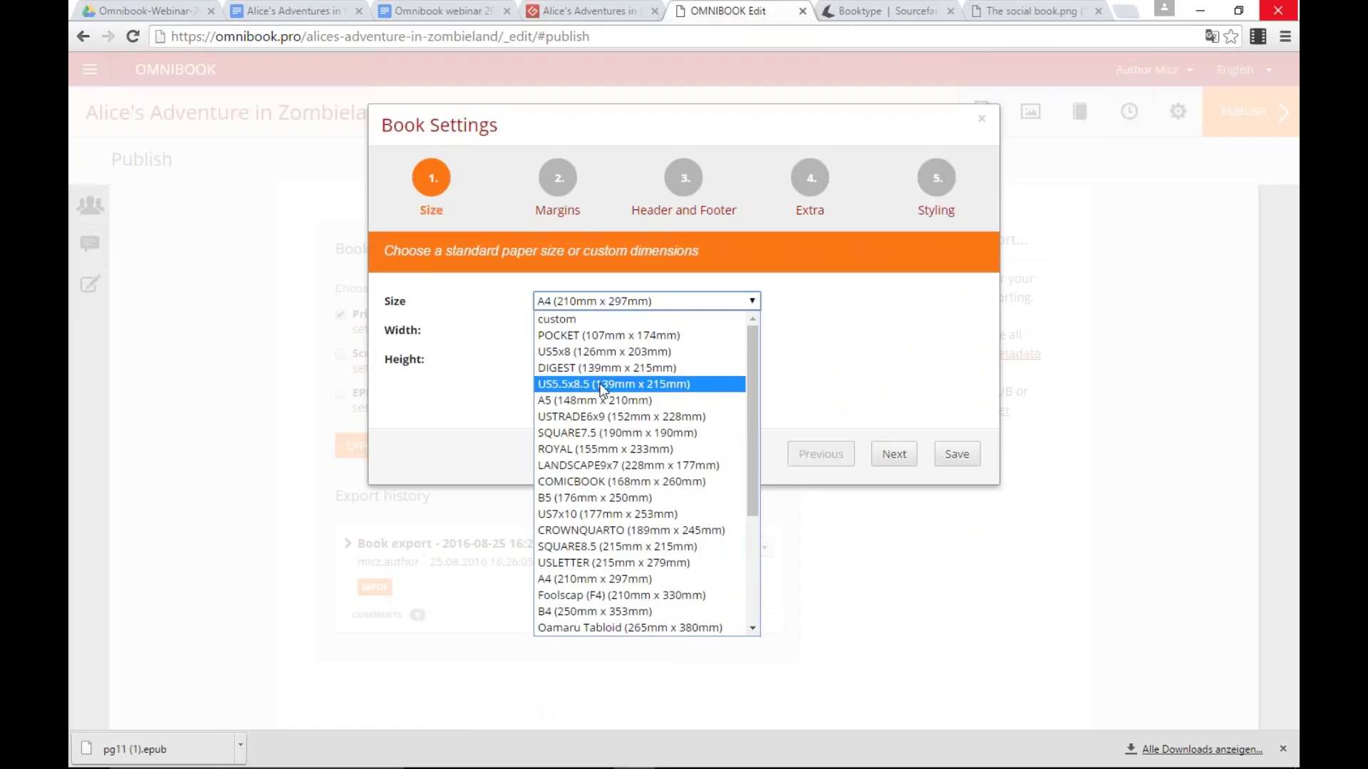
pyautogui.click(695, 422)
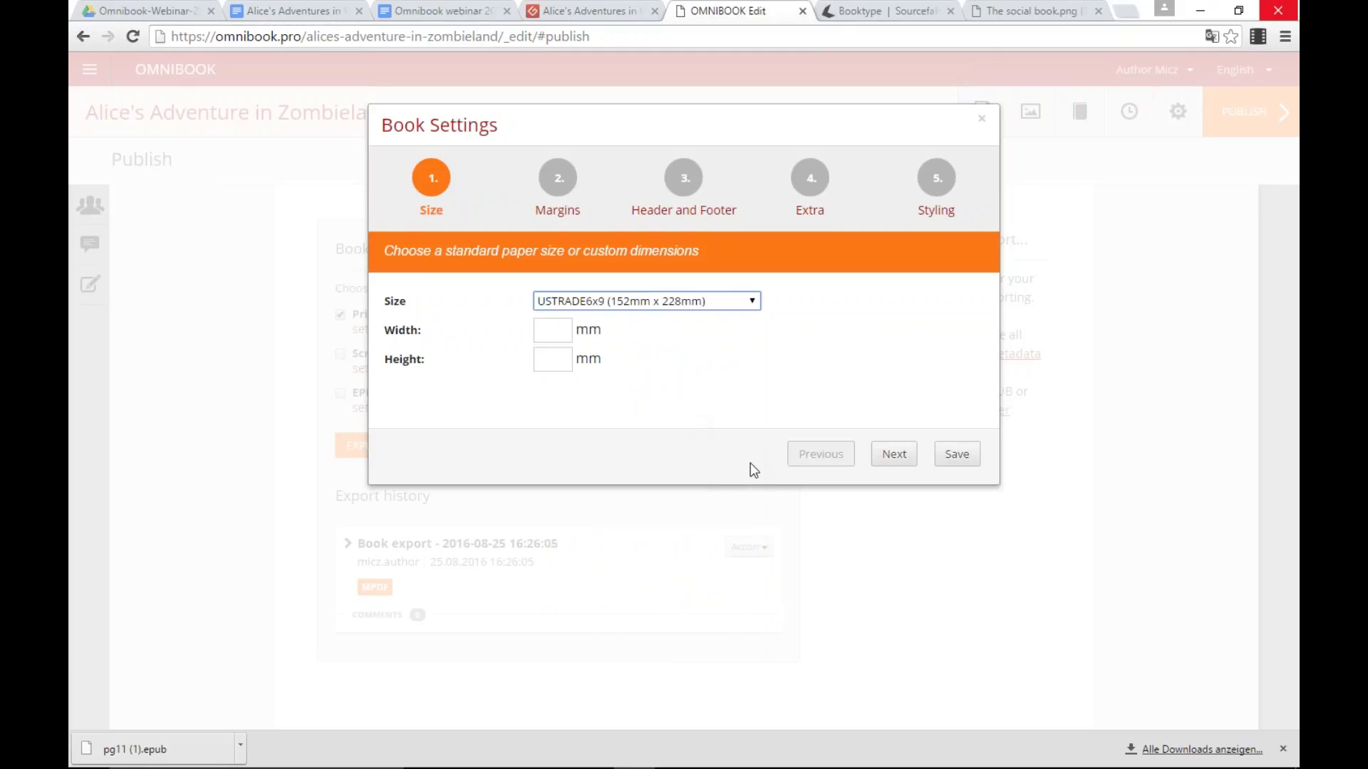
# Step: Set the side margin of the Printers' PDF to 40 mm
pyautogui.click(892, 456)
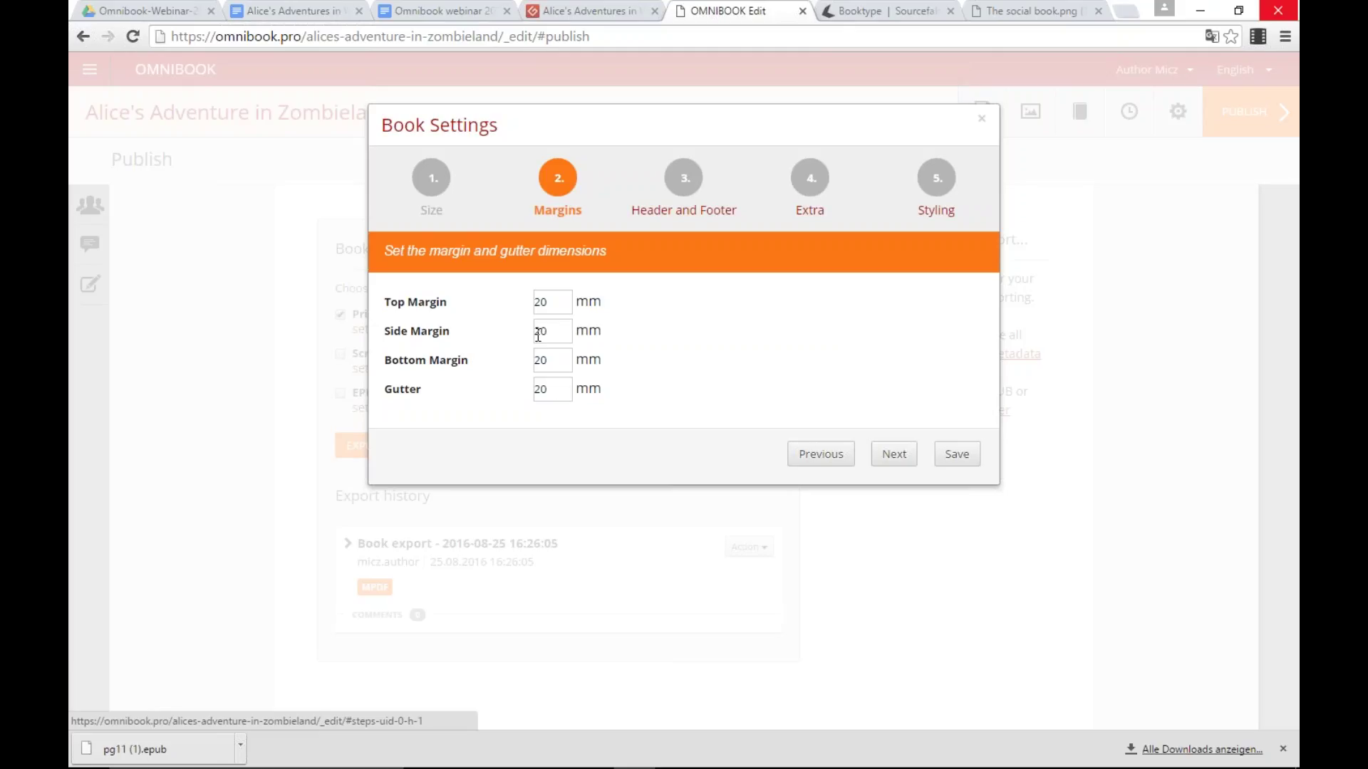
pyautogui.moveTo(540, 331); pyautogui.dragTo(535, 331)
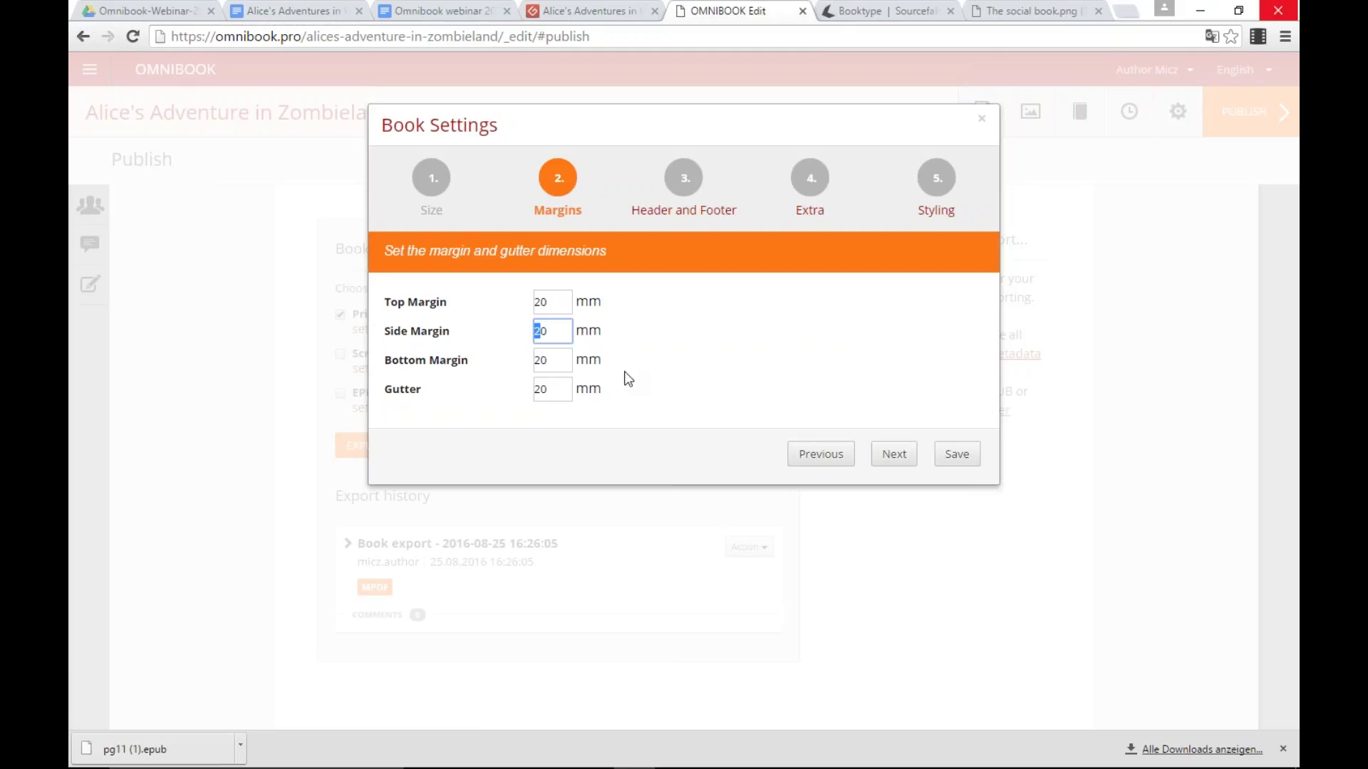
pyautogui.write('4')
# Step: Review the header and footer, paper trimming and CSS styling options, and save the Printers' PDF settings
pyautogui.click(894, 455)
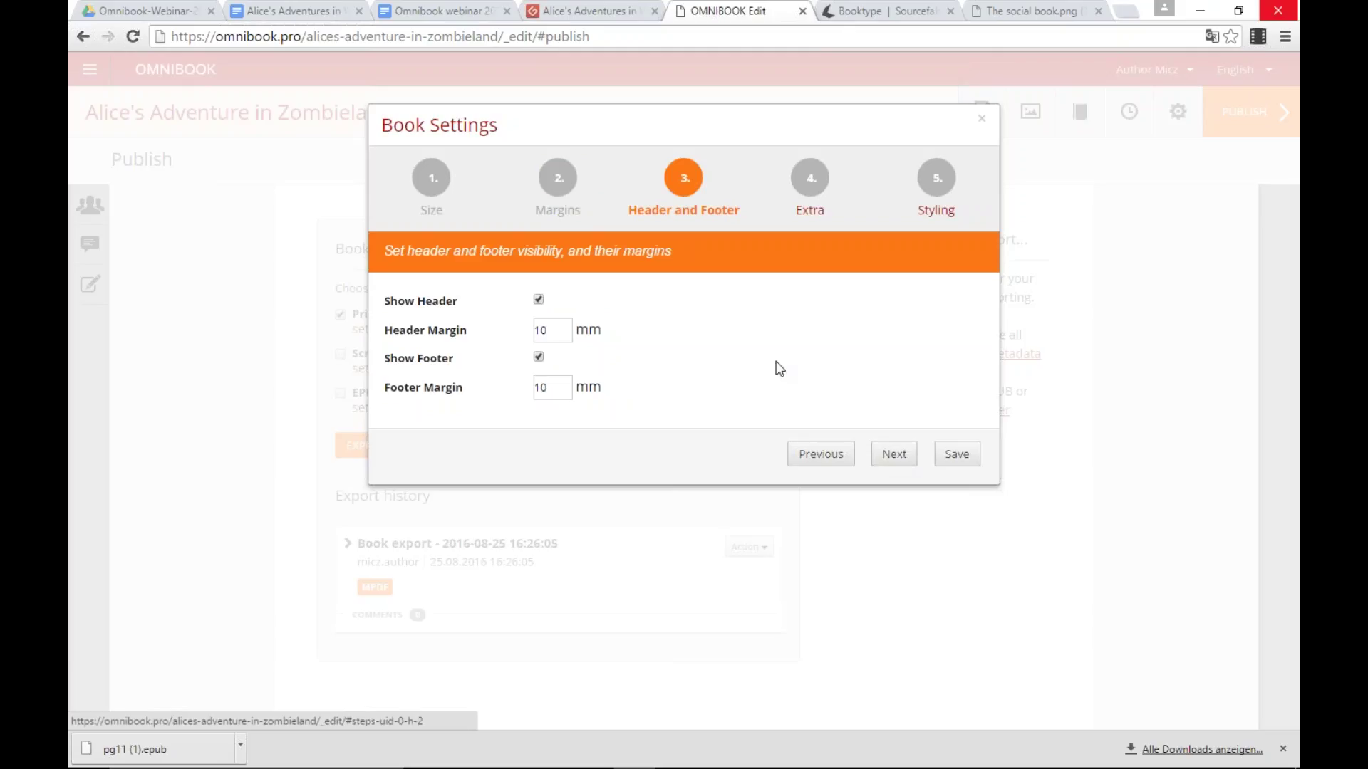
pyautogui.click(893, 454)
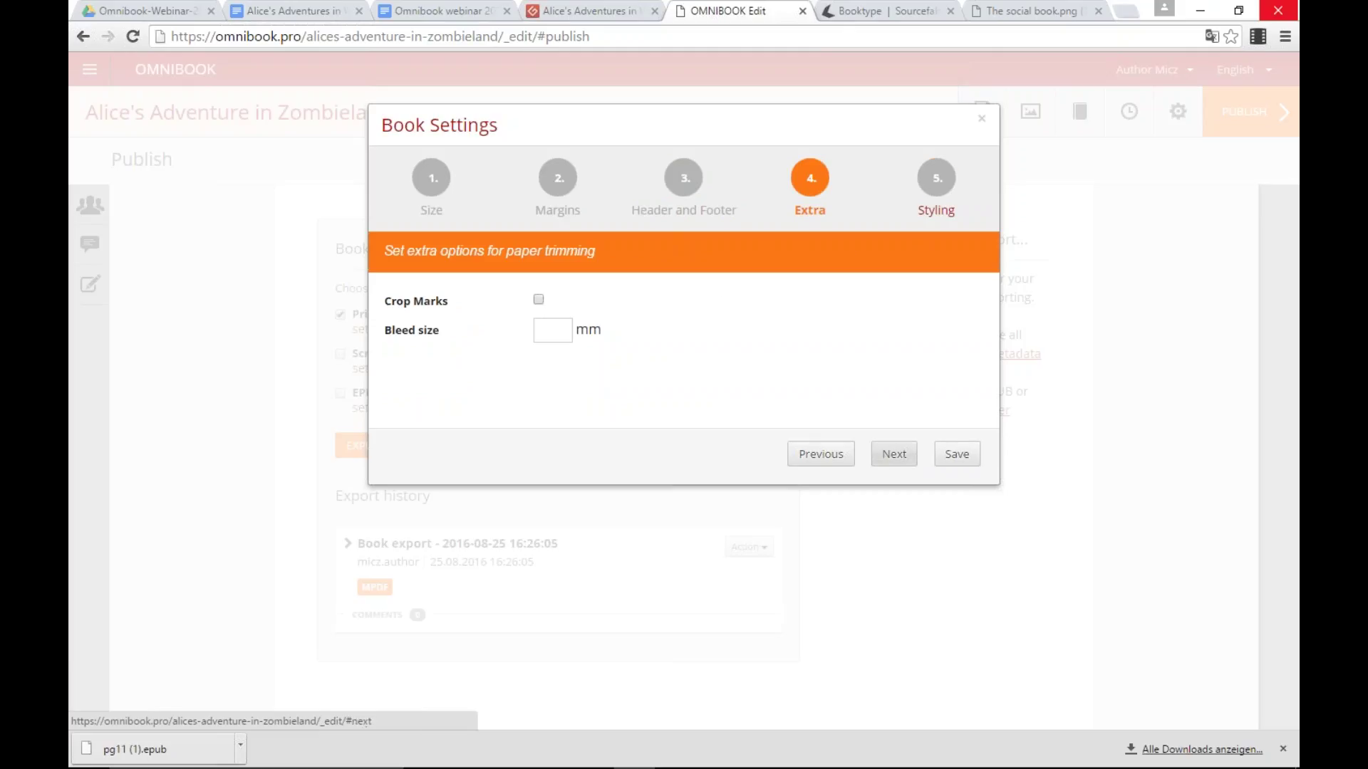
pyautogui.click(884, 453)
pyautogui.click(714, 345)
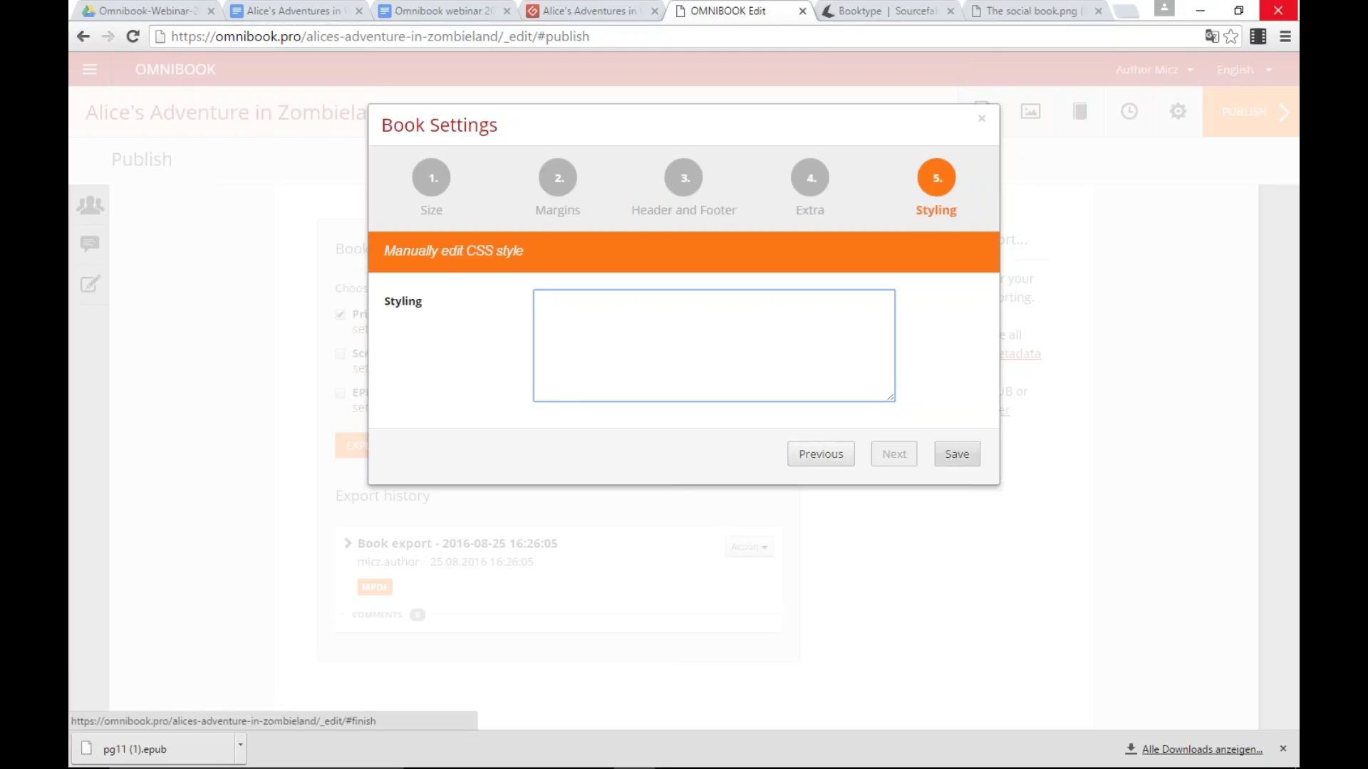
pyautogui.click(957, 454)
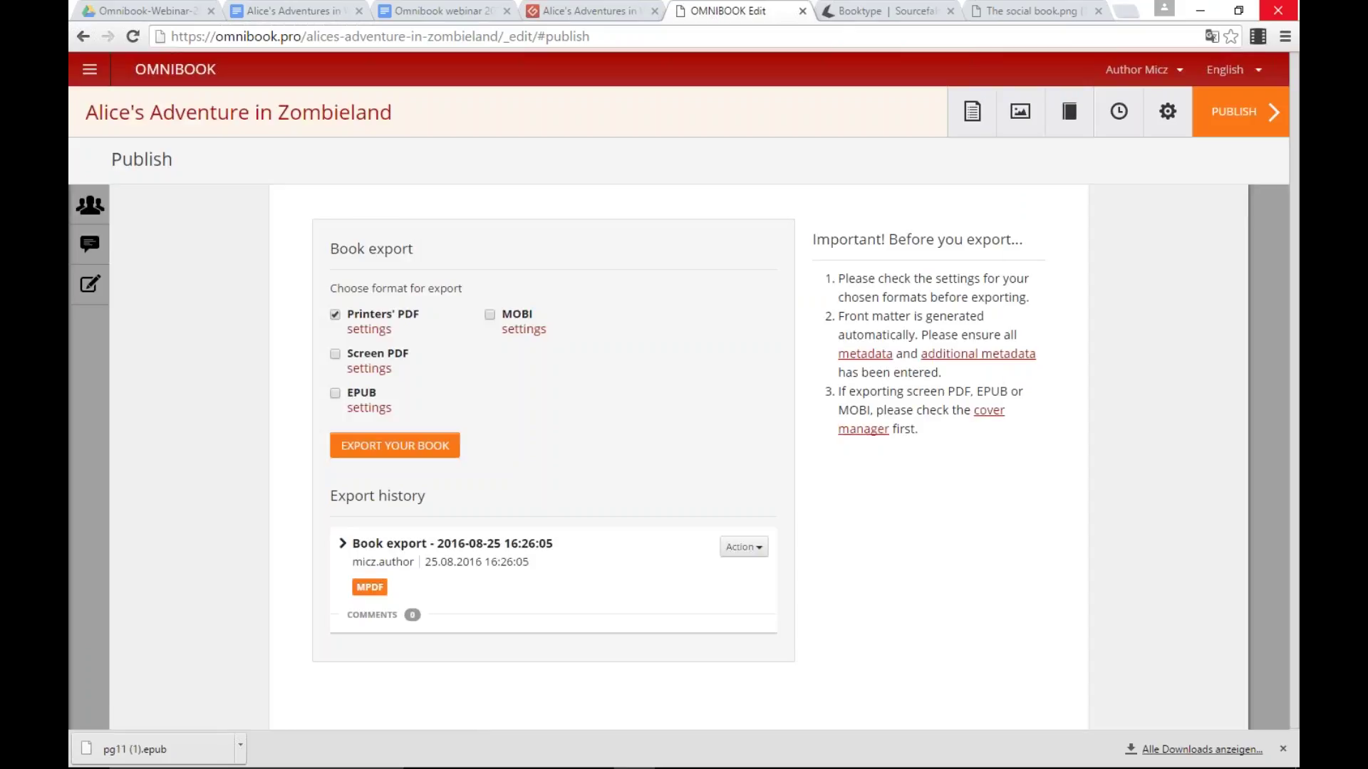
# Step: Export the Printers' PDF again with the saved settings and open the newest export in a new browser tab
pyautogui.click(395, 446)
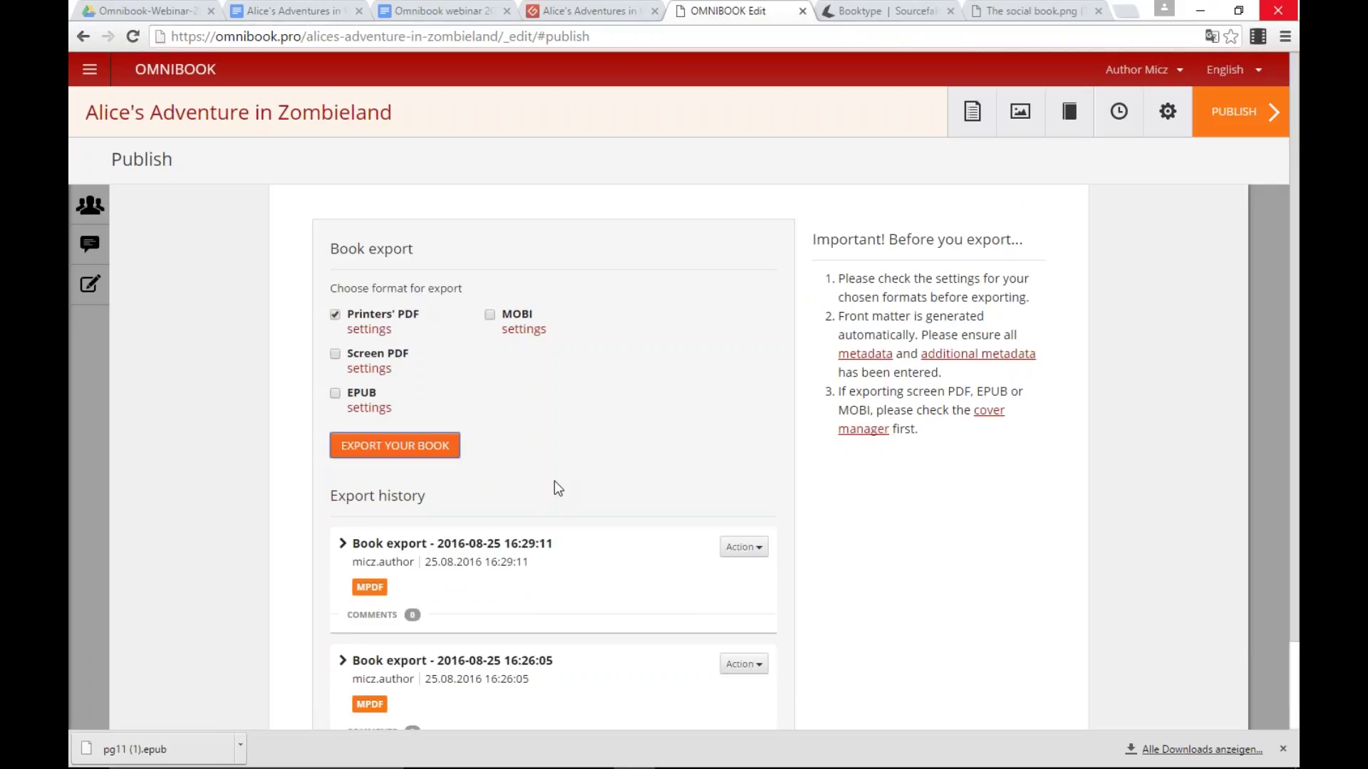
pyautogui.click(370, 587)
pyautogui.rightClick(372, 585)
pyautogui.click(420, 596)
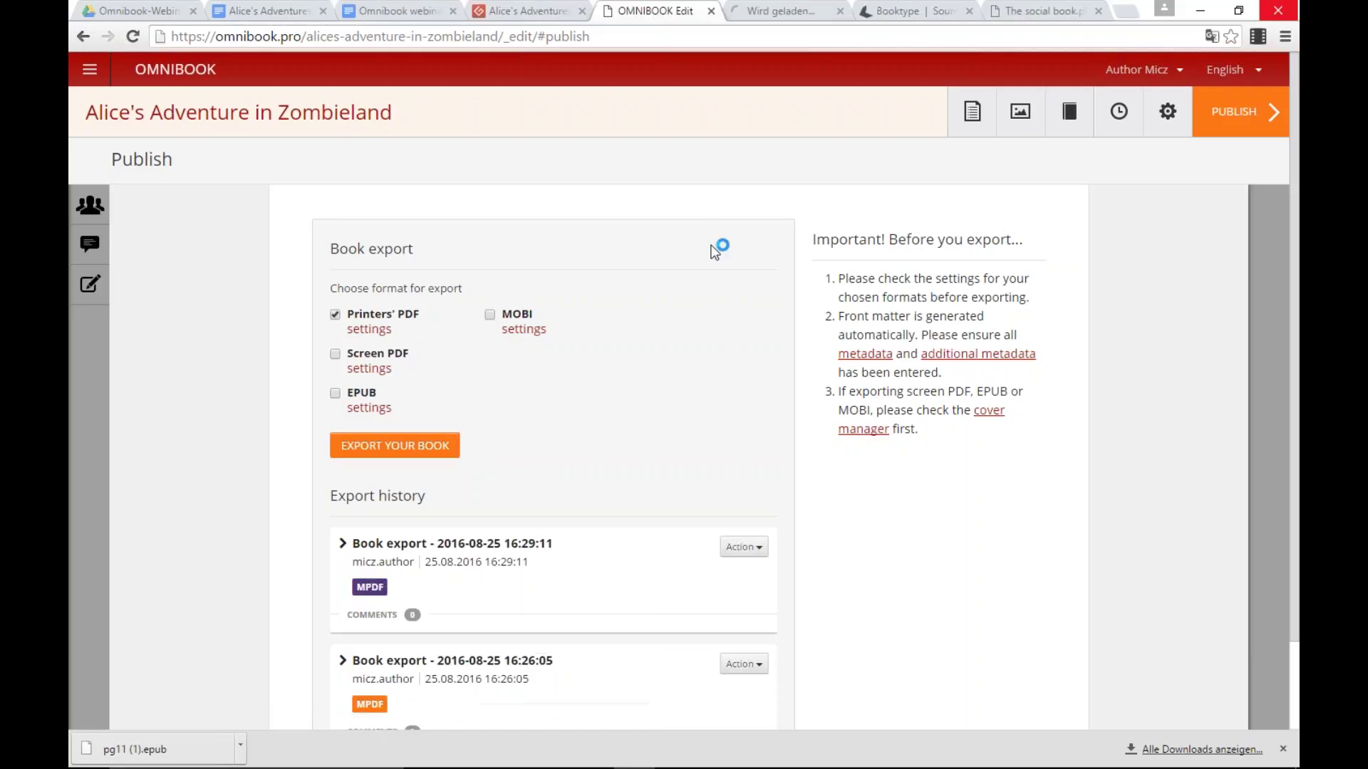
pyautogui.click(774, 11)
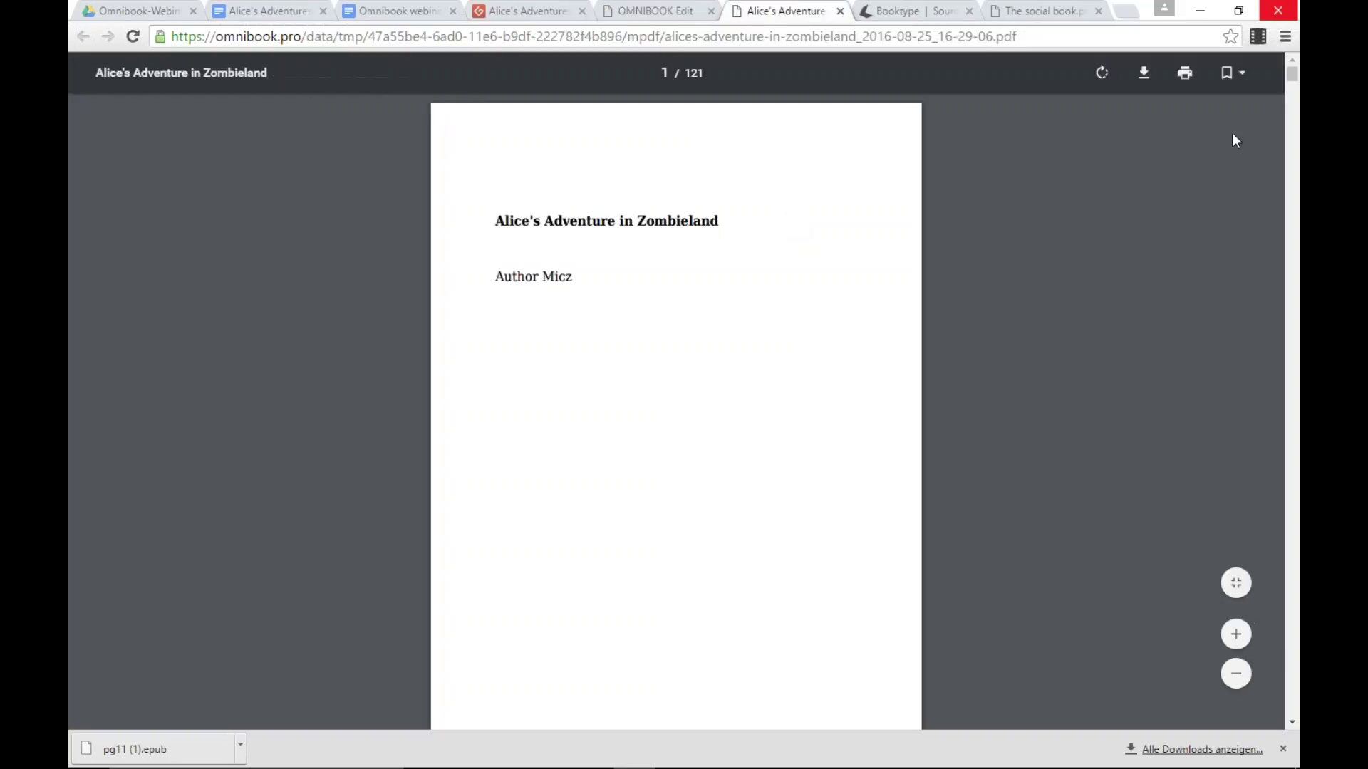
# Step: Fit the new PDF's pages to the window and page through to Chapter I to examine the page size and margins
pyautogui.hotkey('ctrl', '\\')
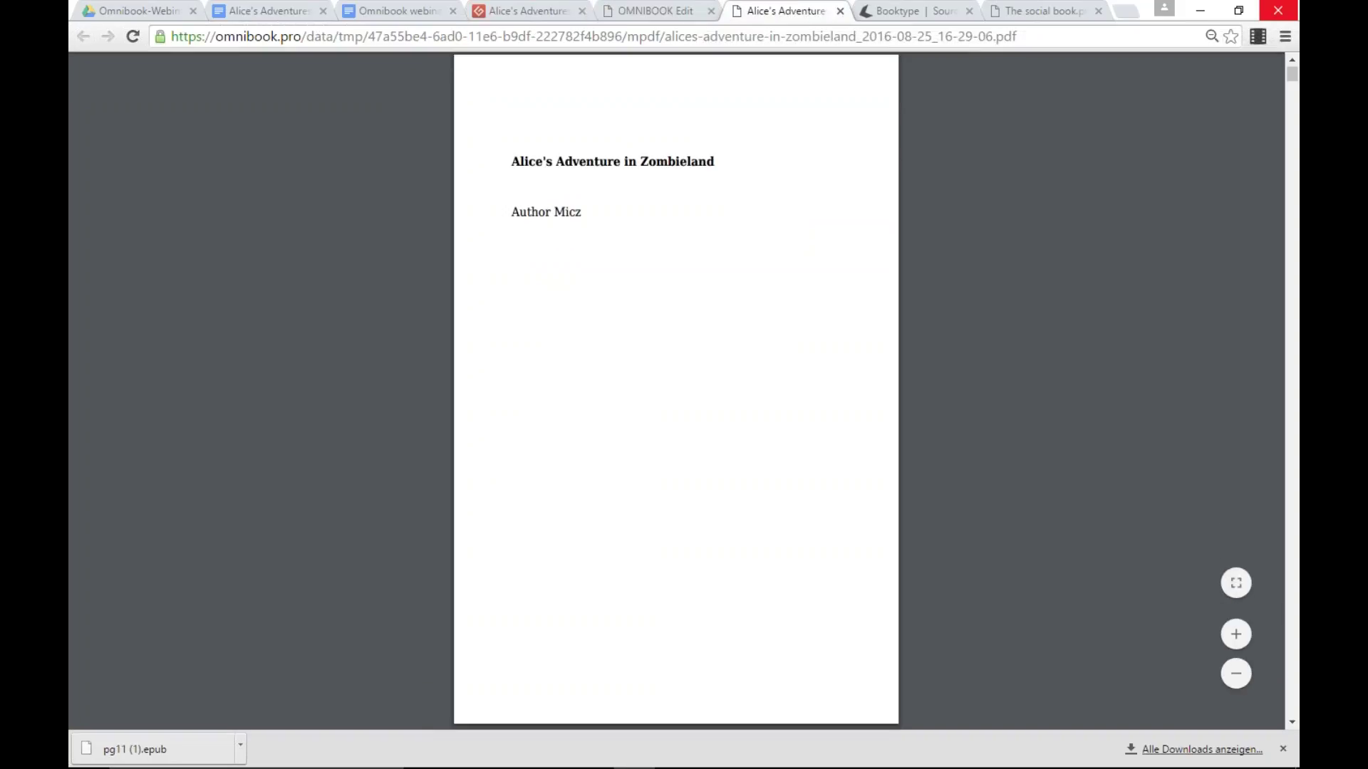
pyautogui.press('Right')
pyautogui.press('Right')
pyautogui.press('Right')
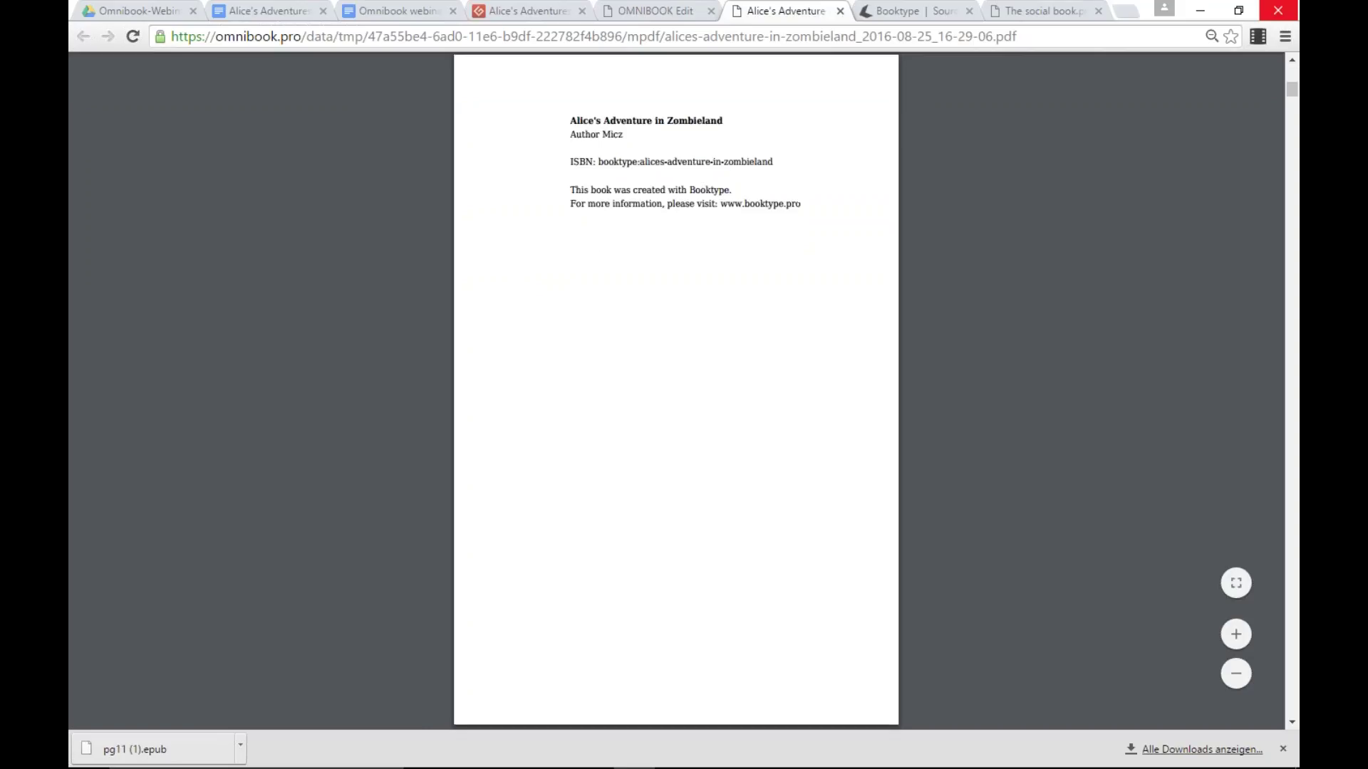
pyautogui.press('Right')
pyautogui.press('Right')
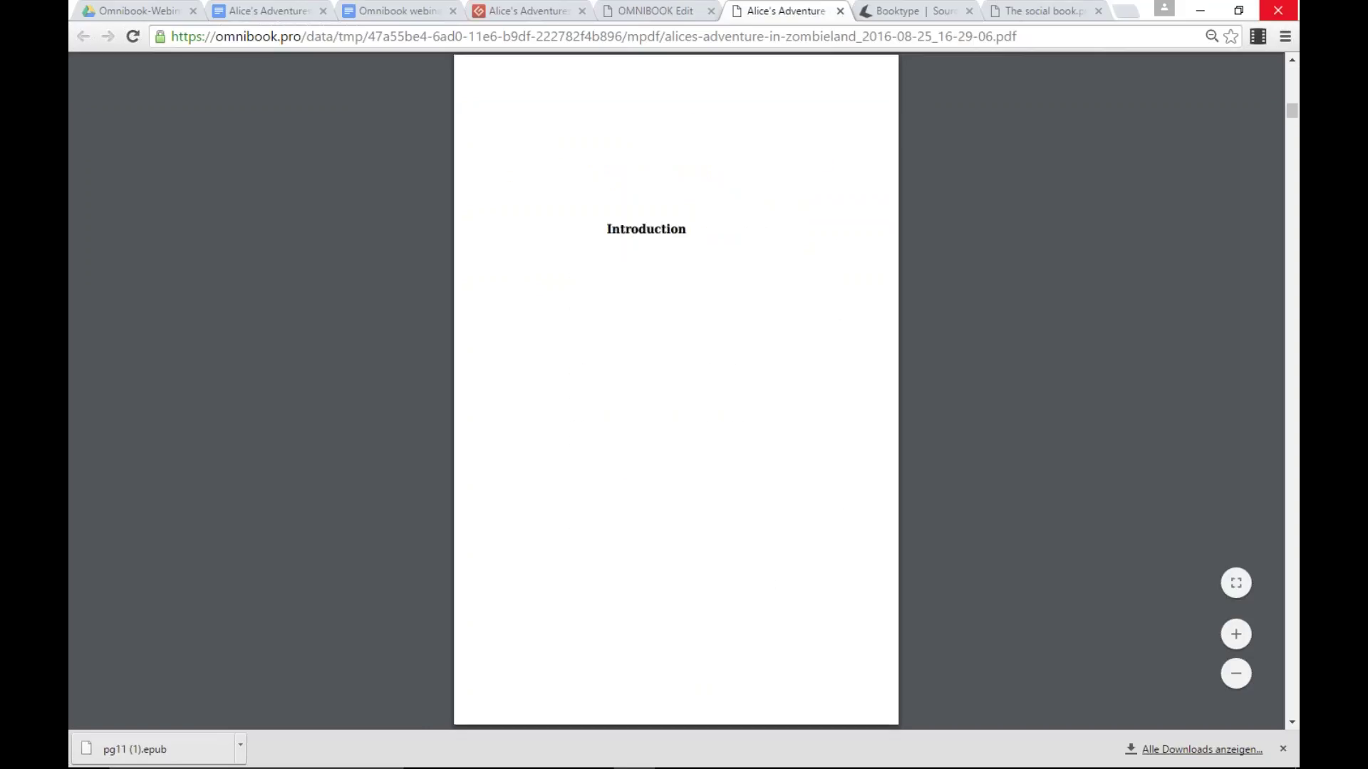
pyautogui.press('Right')
pyautogui.press('Right')
pyautogui.press('Right')
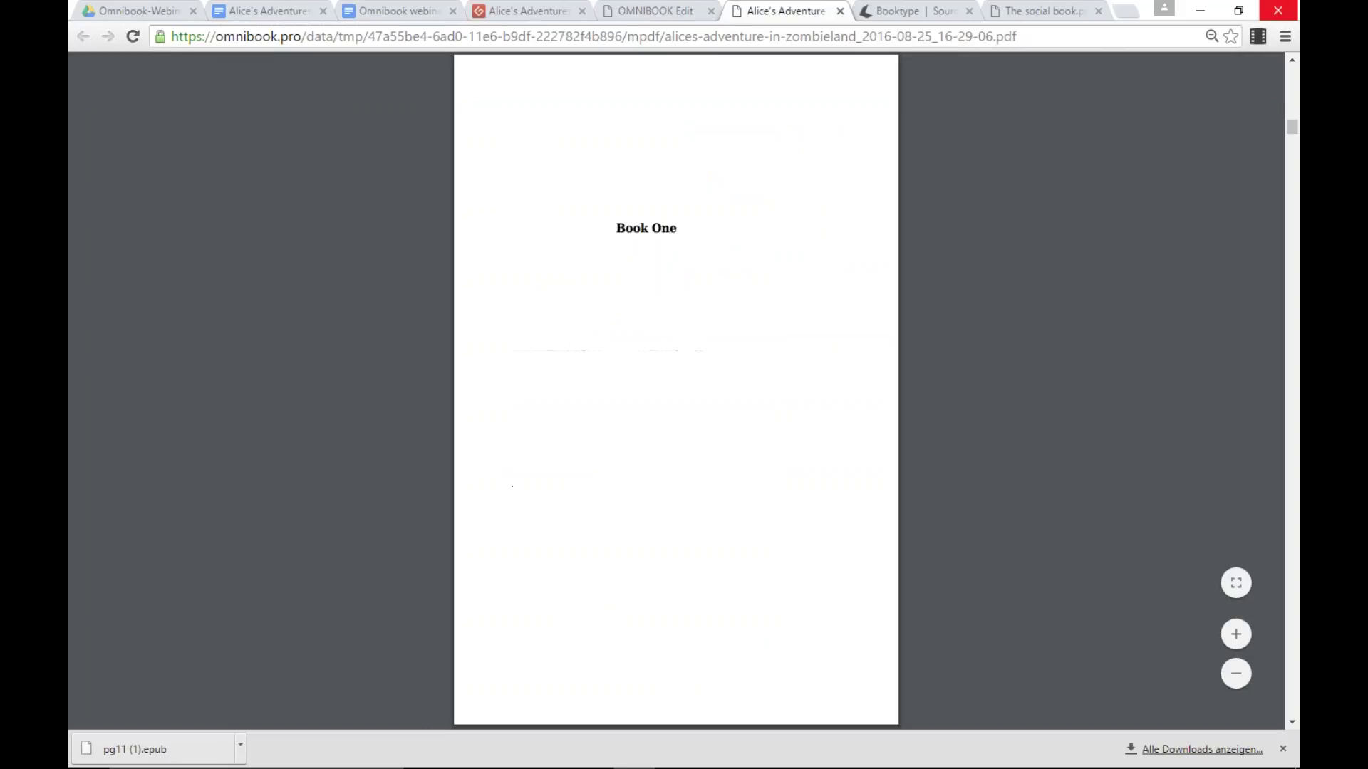
pyautogui.press('Right')
pyautogui.press('Right')
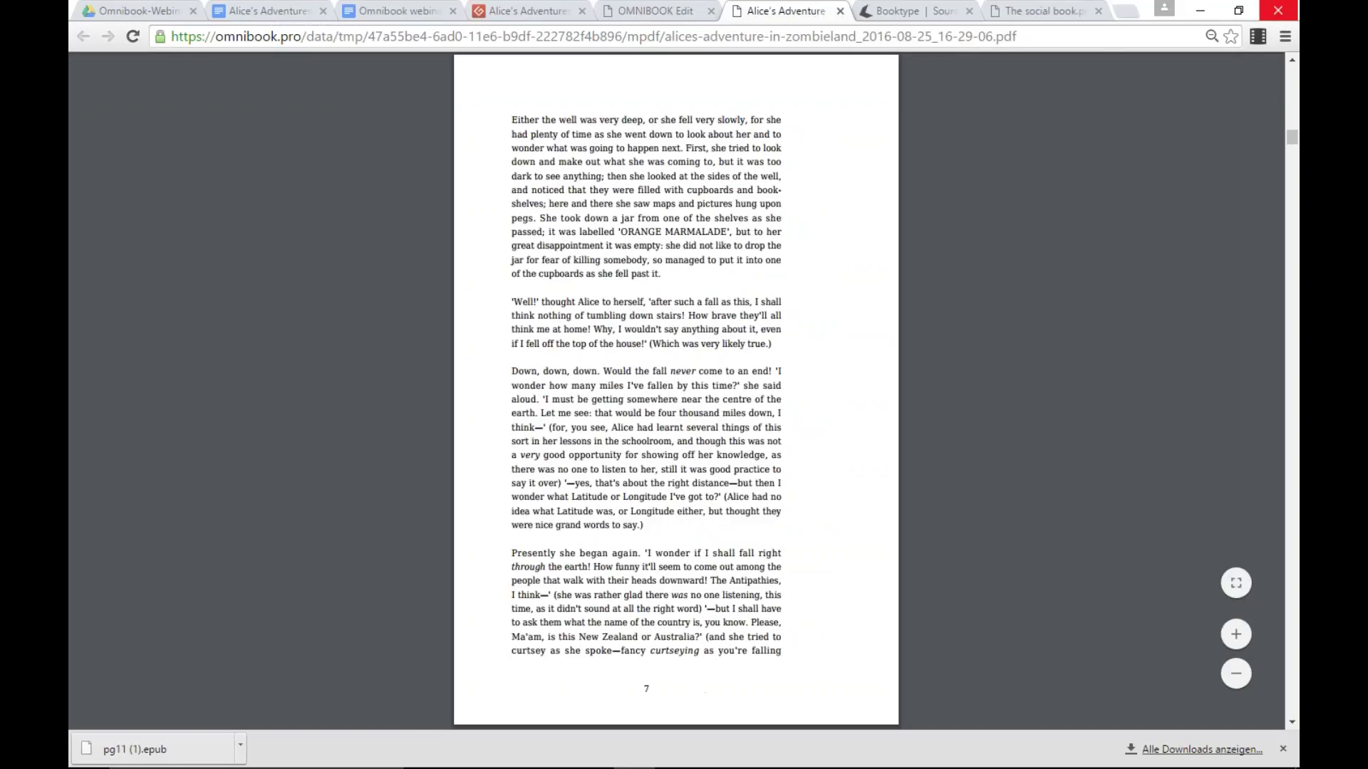
pyautogui.press('Right')
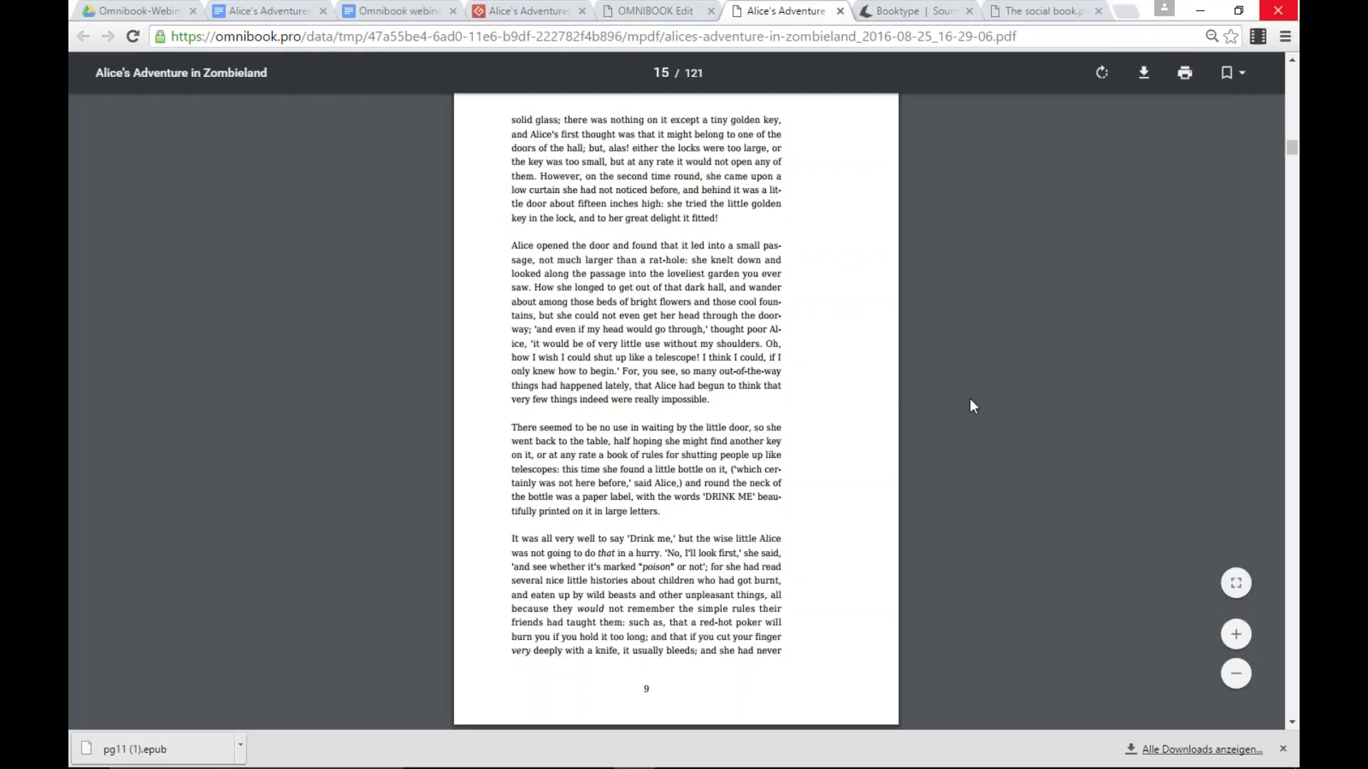
# Step: Page ahead past the end of Chapter I and back to examine the text layout, and close the exported PDF
pyautogui.press('pagedown')
pyautogui.press('pagedown')
pyautogui.press('pagedown')
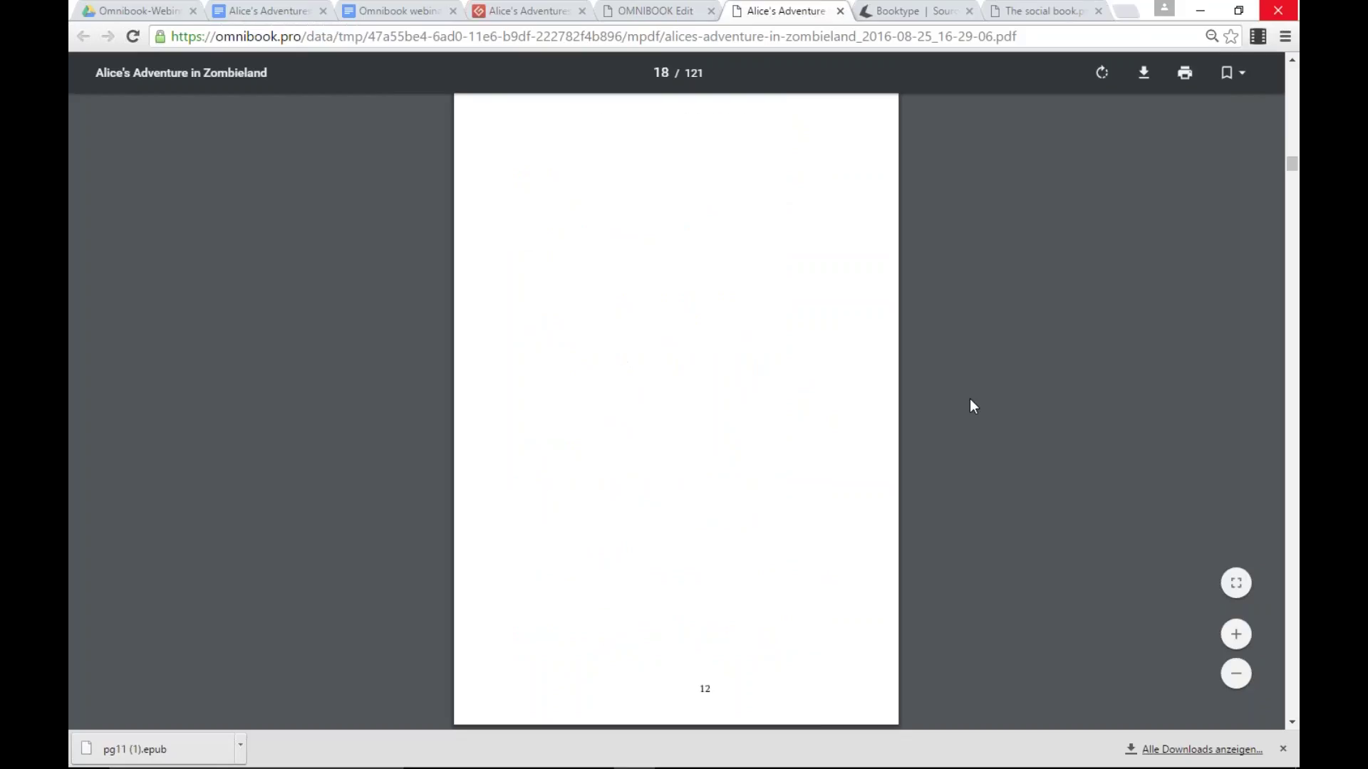
pyautogui.press('pageup')
pyautogui.press('pageup')
pyautogui.press('pageup')
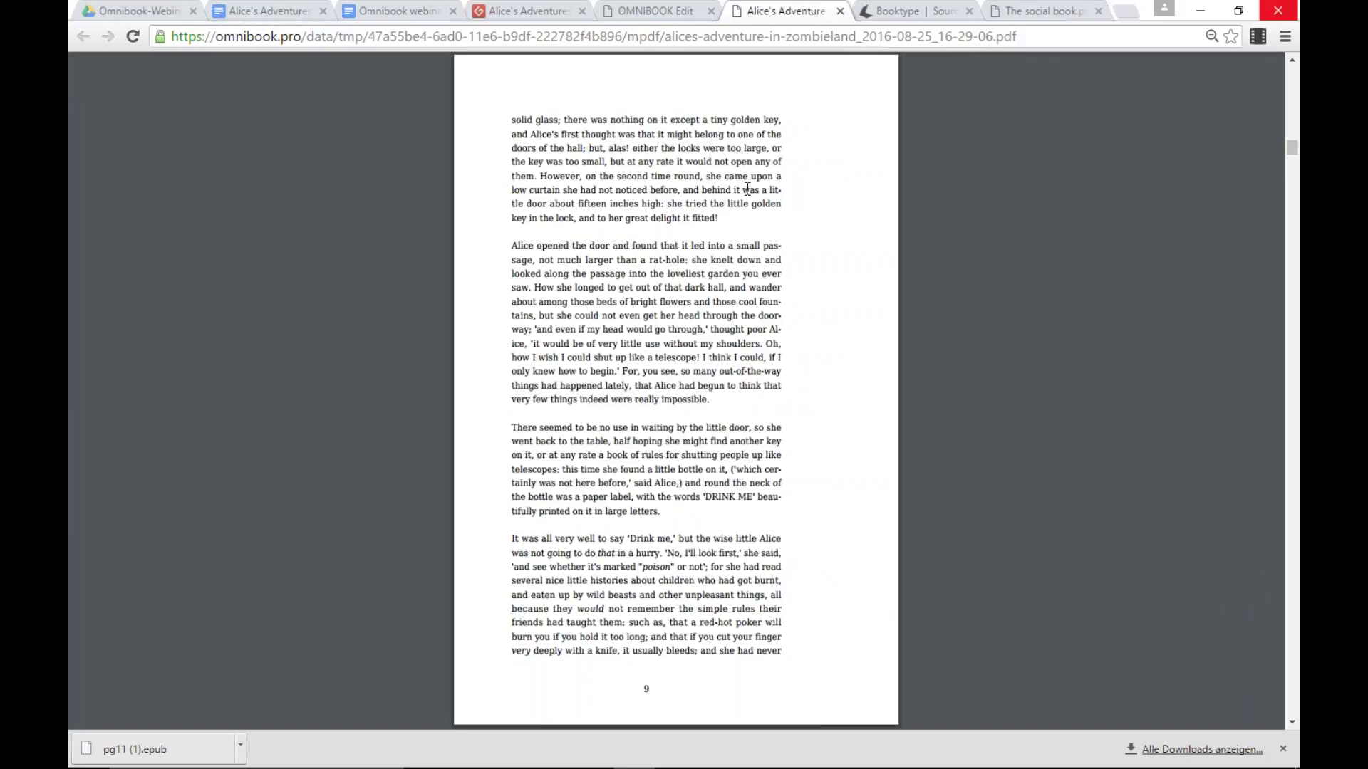
pyautogui.click(840, 11)
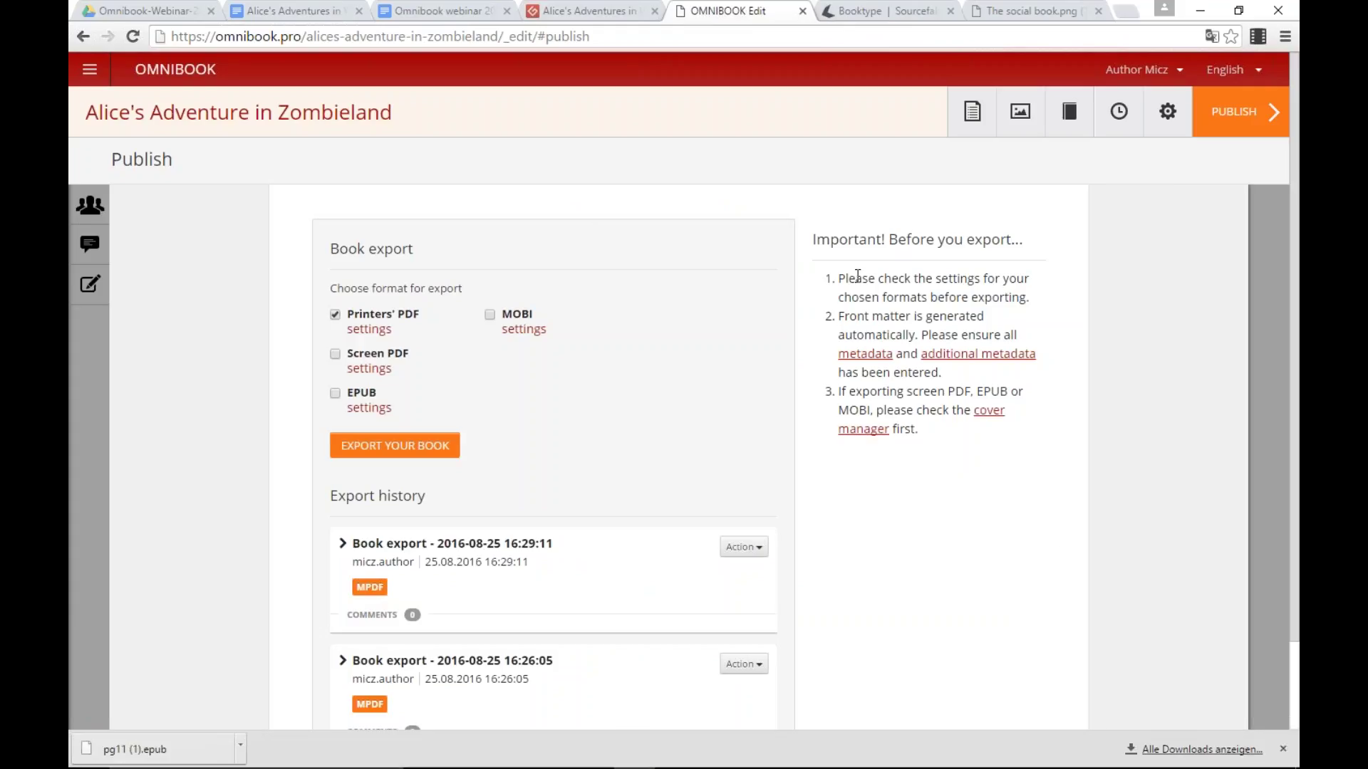
# Step: Leave the book's publish page for the Omnibook home page and open the personal dashboard
pyautogui.click(166, 70)
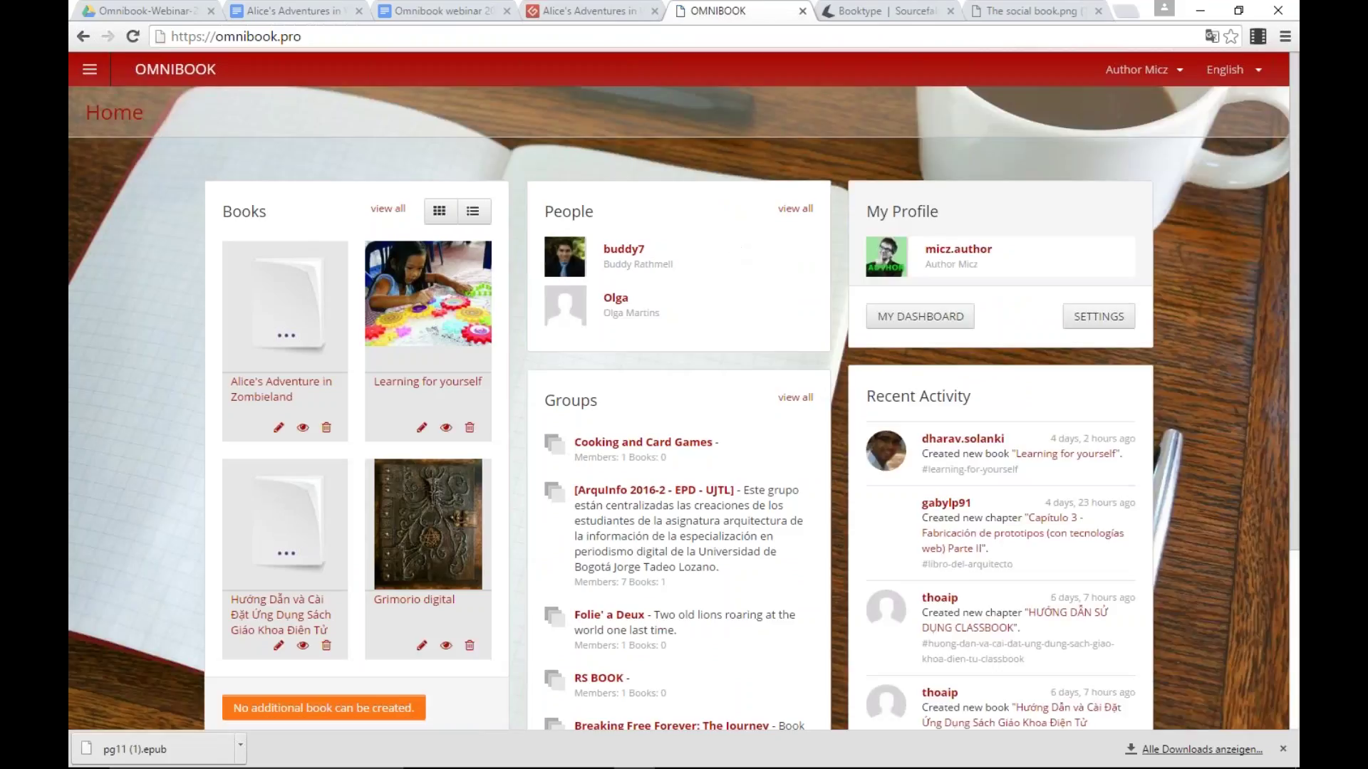
pyautogui.click(941, 311)
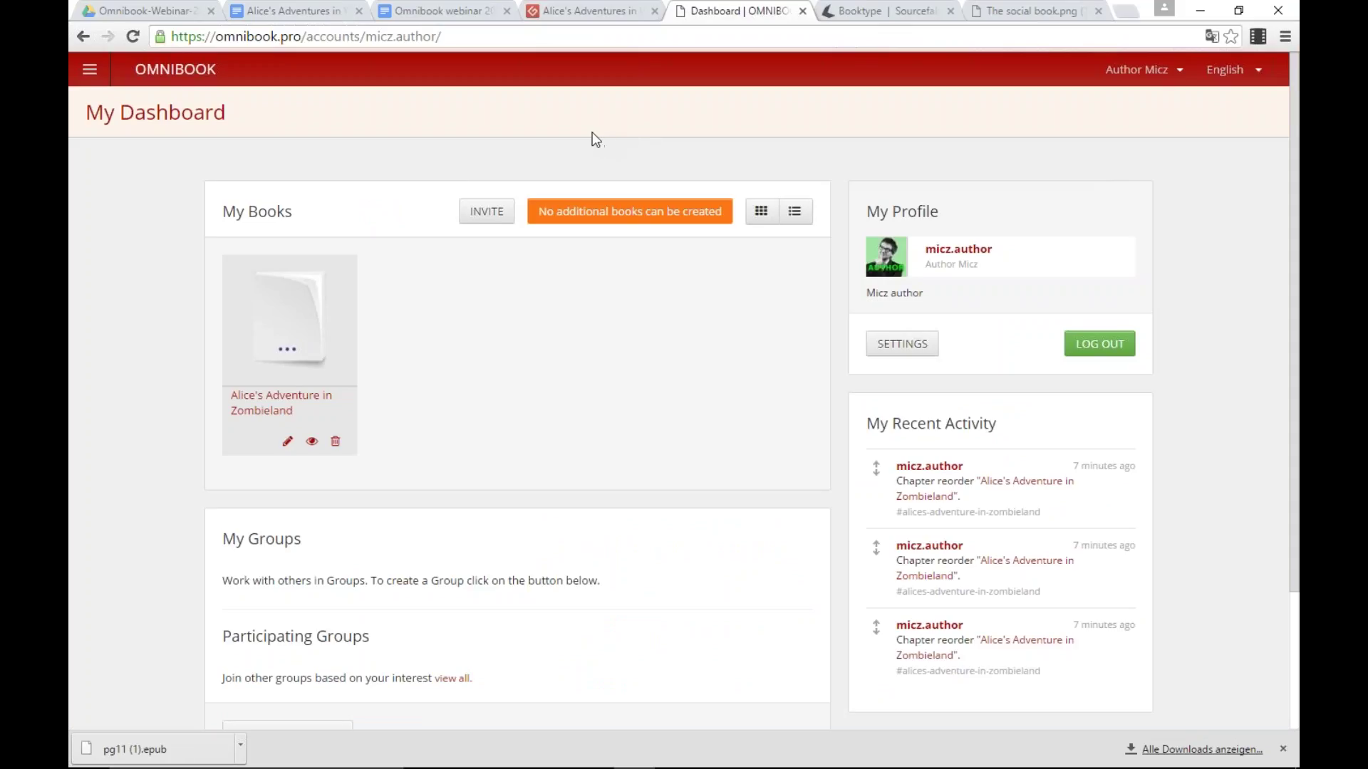
# Step: Look at the Alice's Adventures in Wonderland SAMPLE manuscript in Google Docs and return to the Omnibook dashboard
pyautogui.click(319, 12)
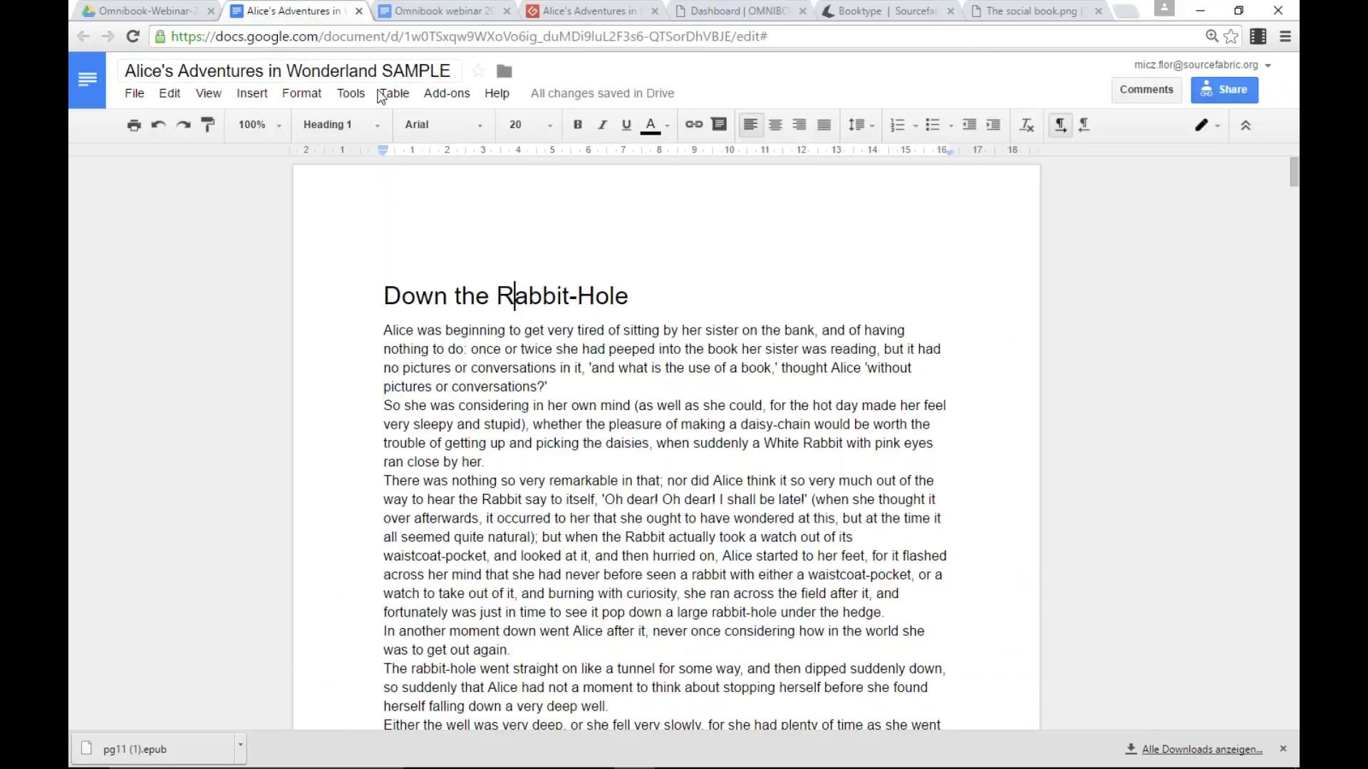
pyautogui.click(538, 368)
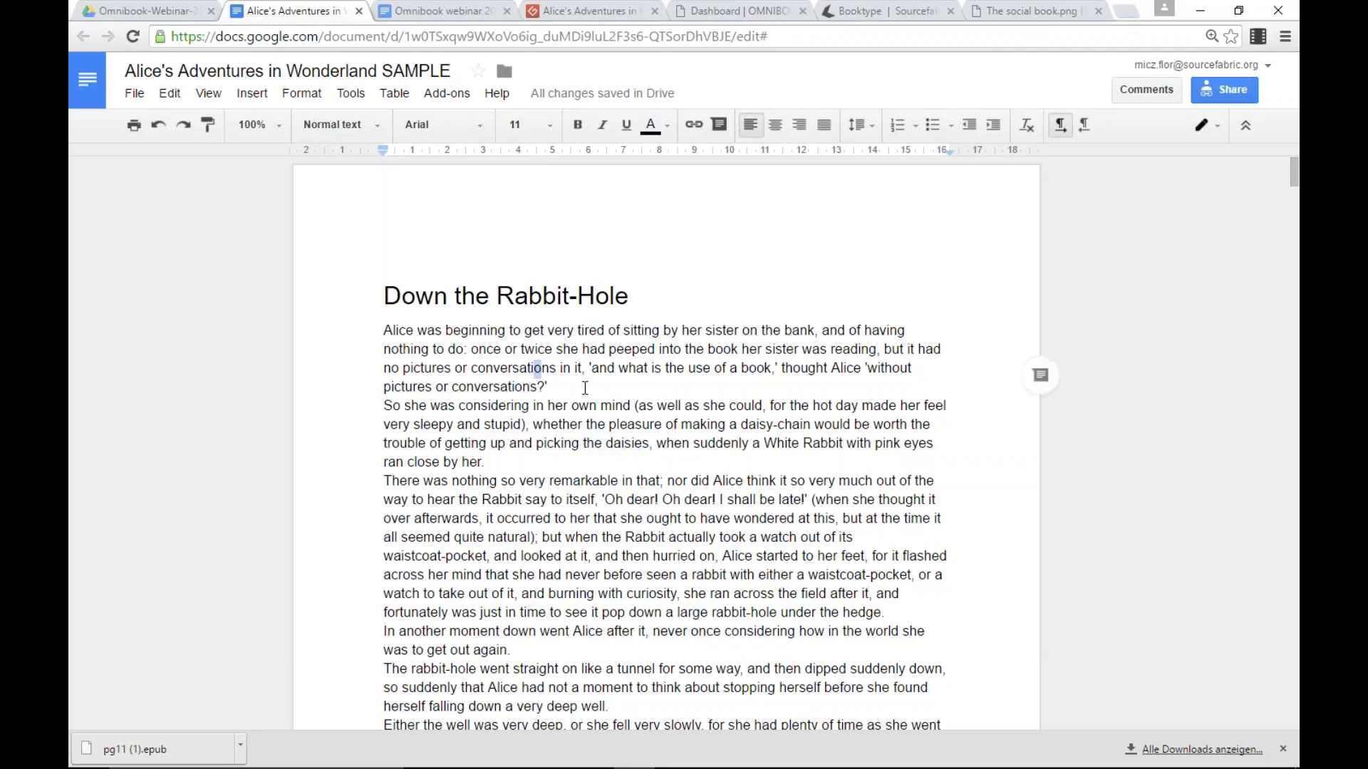
pyautogui.click(585, 389)
pyautogui.click(585, 388)
pyautogui.click(714, 14)
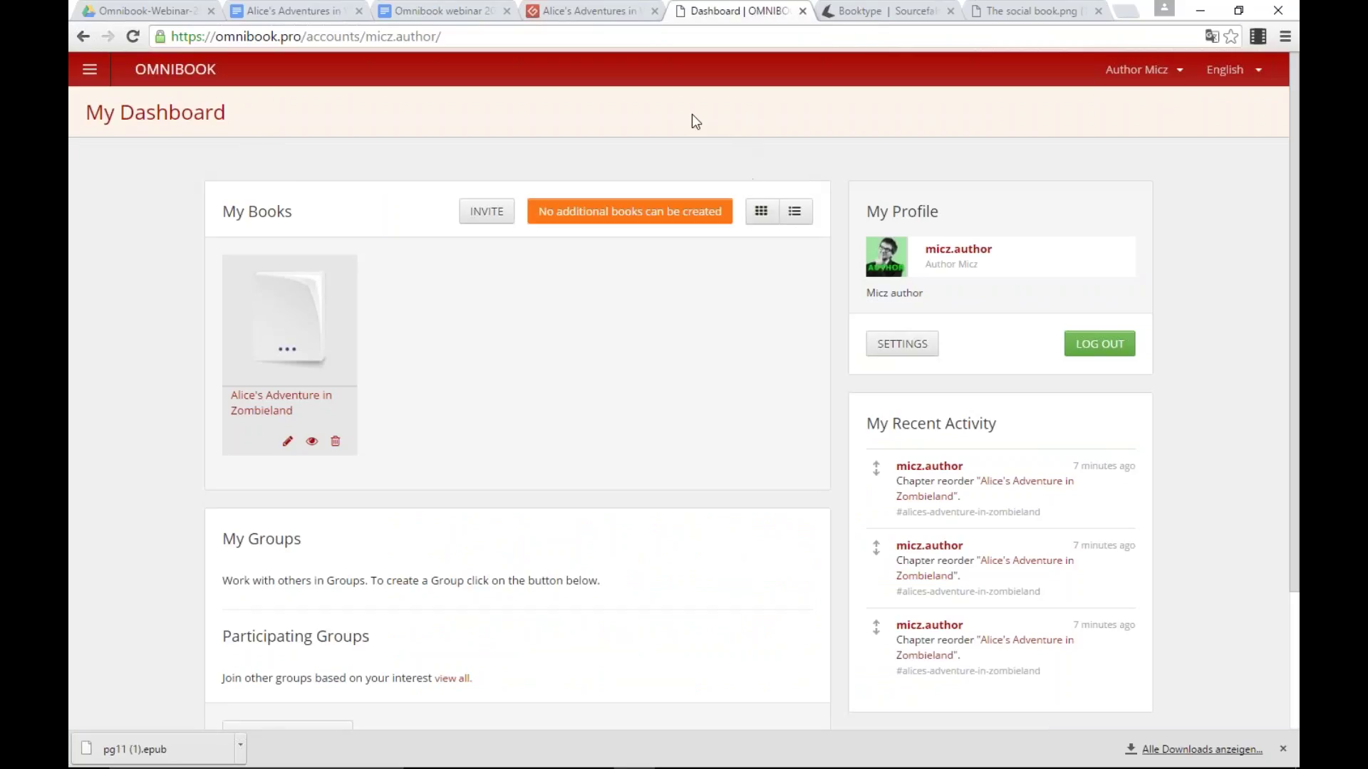
# Step: Switch to the Alice's Adventures in Wonderland SAMPLE document in Google Docs and download it as Microsoft Word (.docx)
pyautogui.click(340, 21)
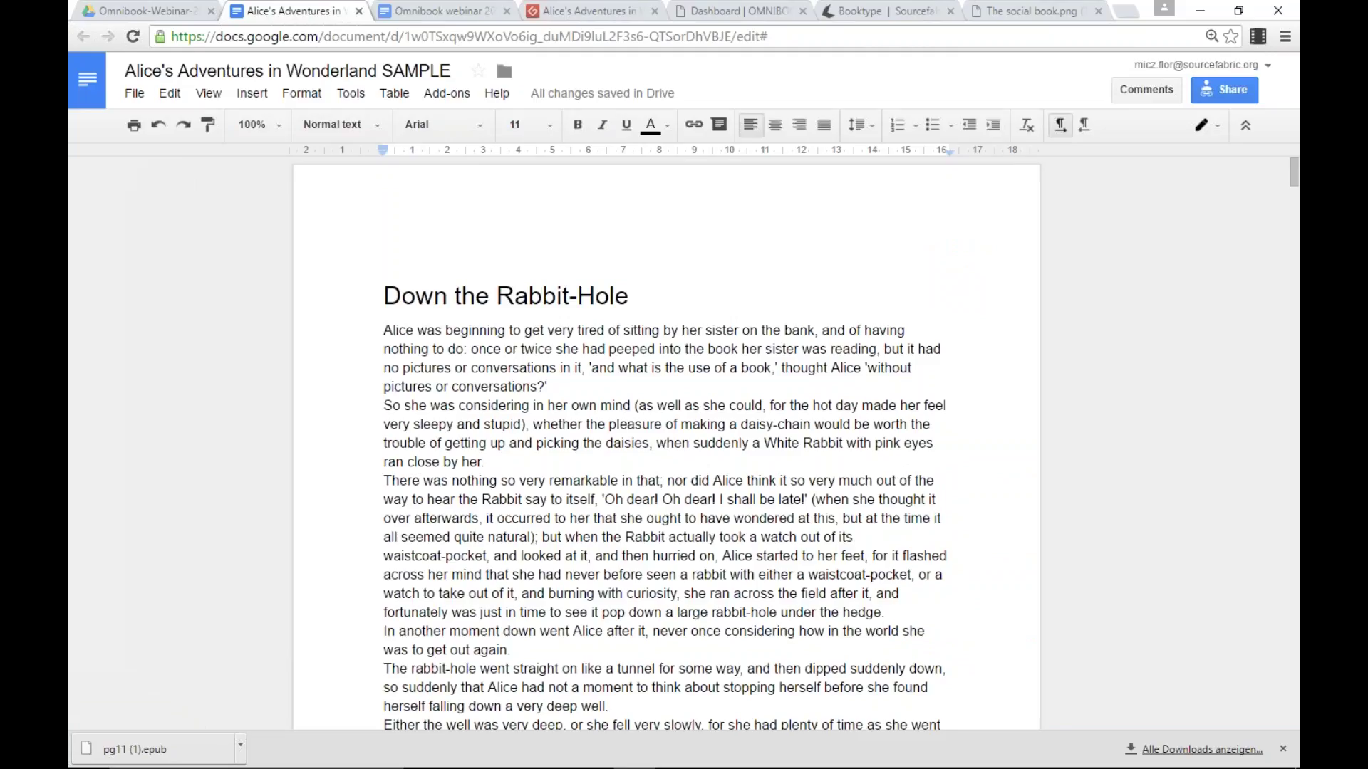
pyautogui.click(135, 93)
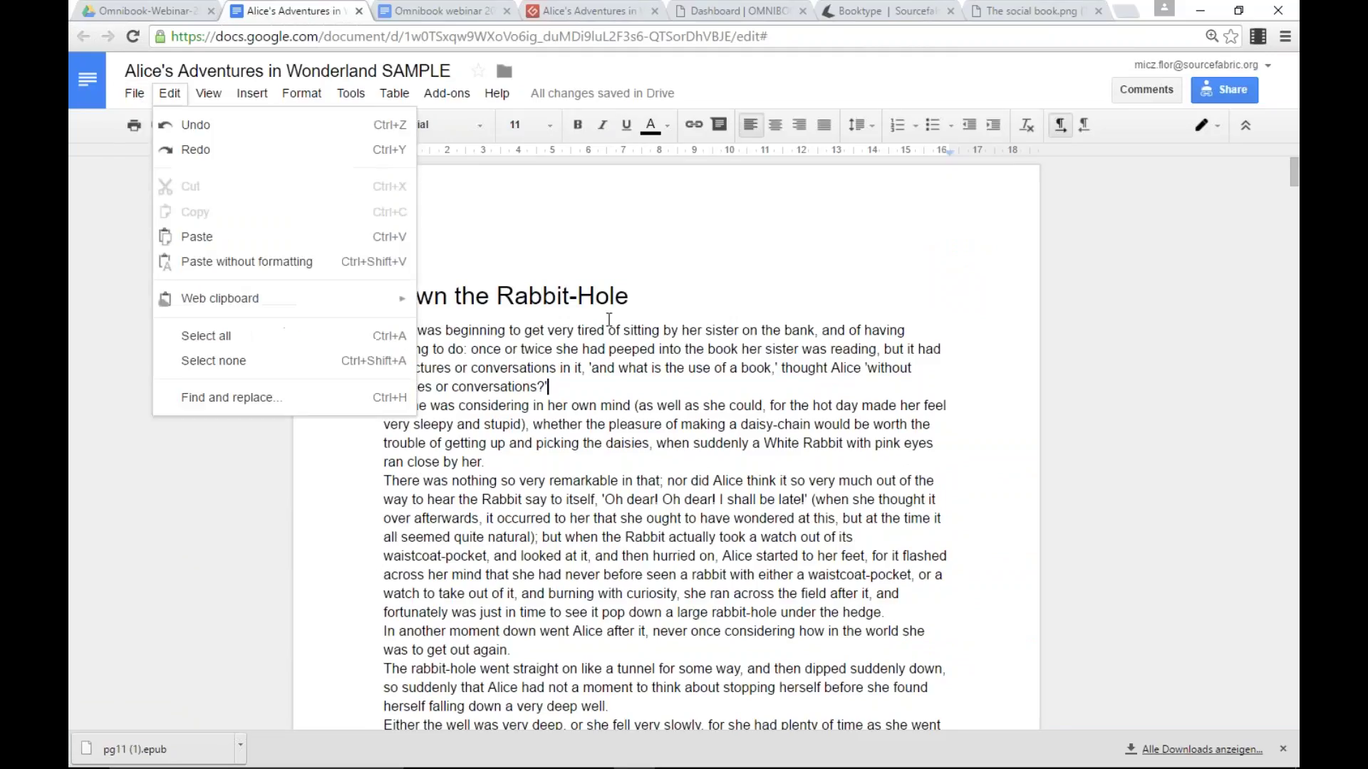
pyautogui.click(635, 357)
pyautogui.click(597, 296)
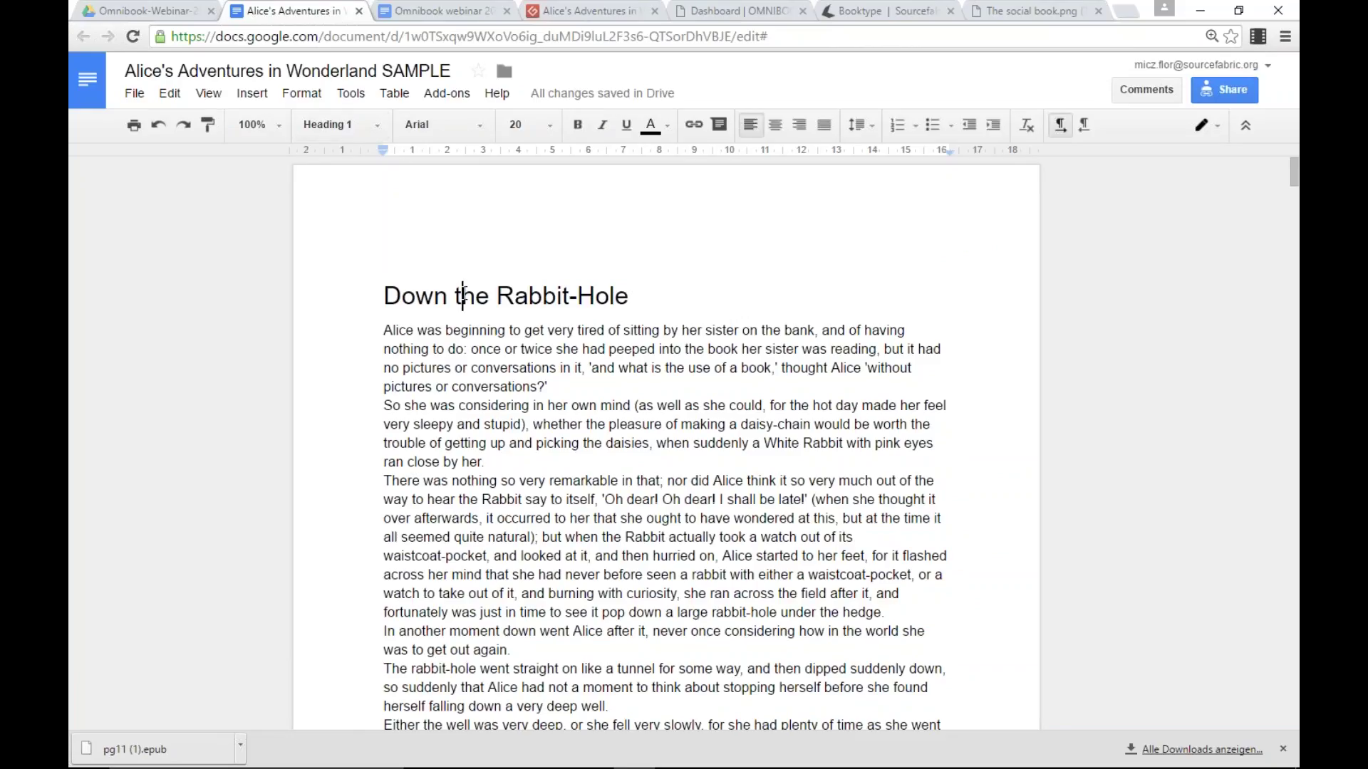
pyautogui.click(145, 101)
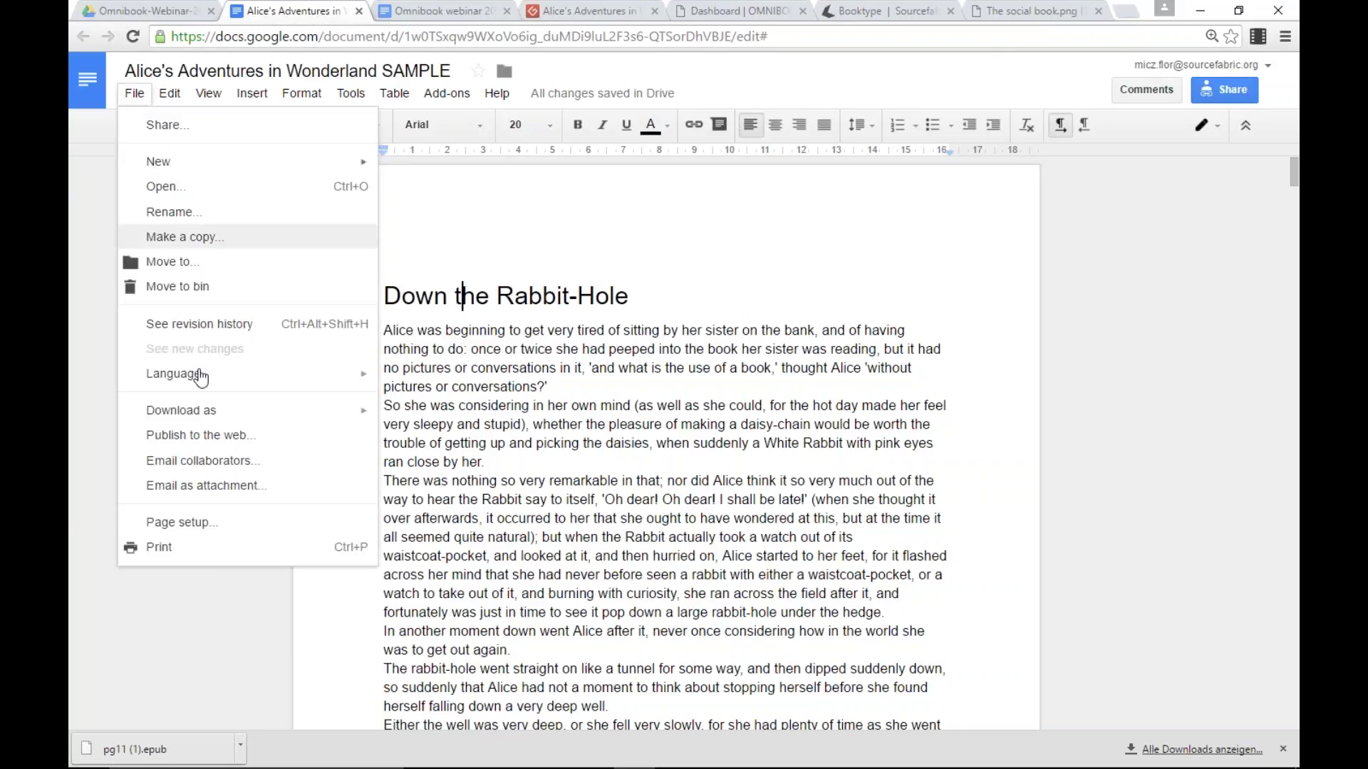
pyautogui.moveTo(196, 413)
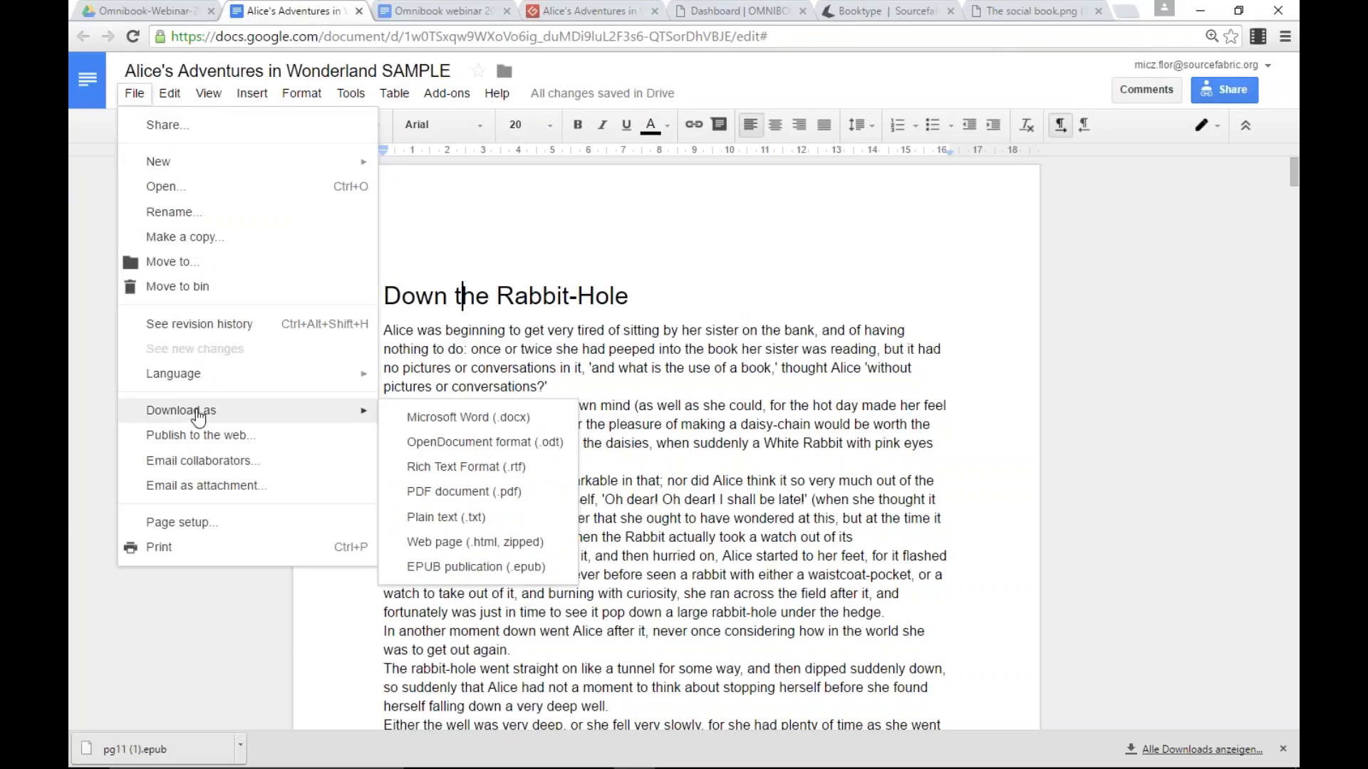
pyautogui.click(476, 421)
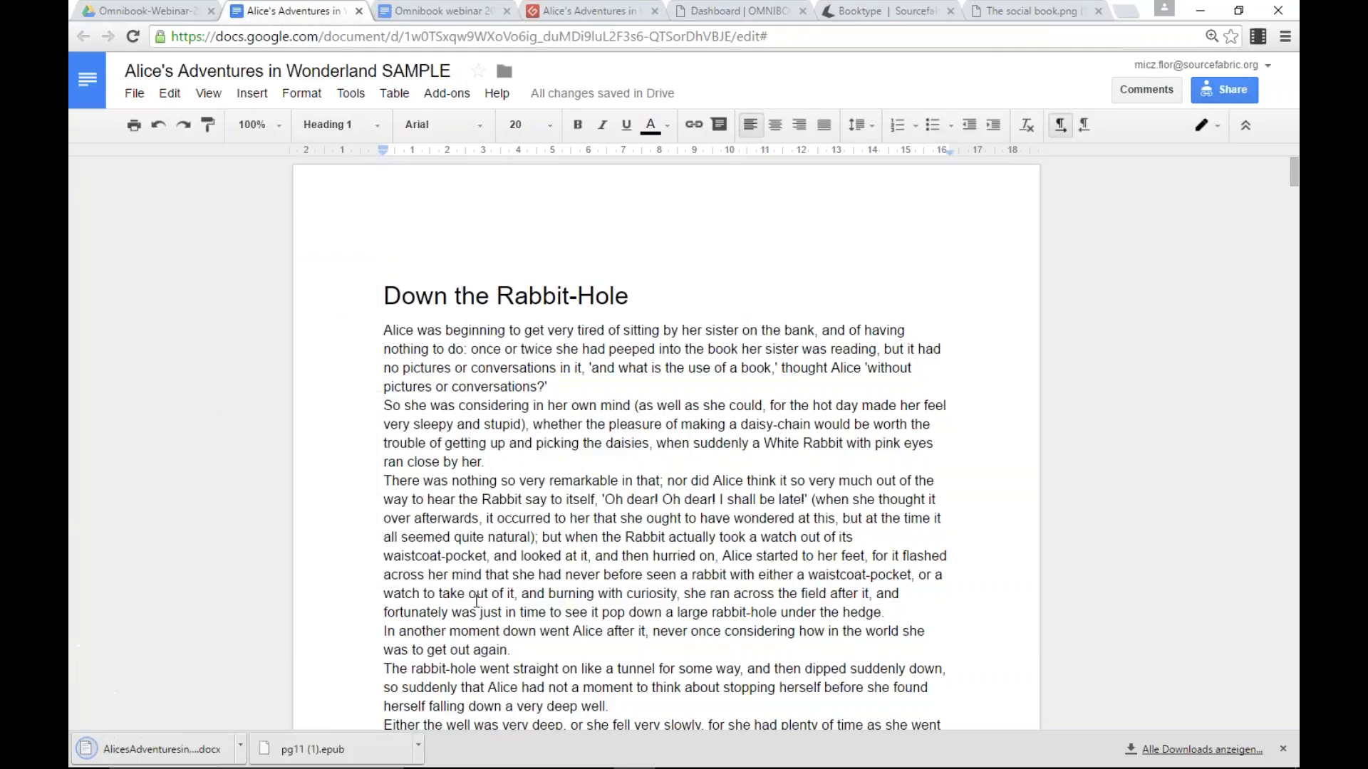
# Step: Show the downloaded .docx file in its Downloads folder and return to the Google Docs document
pyautogui.click(240, 749)
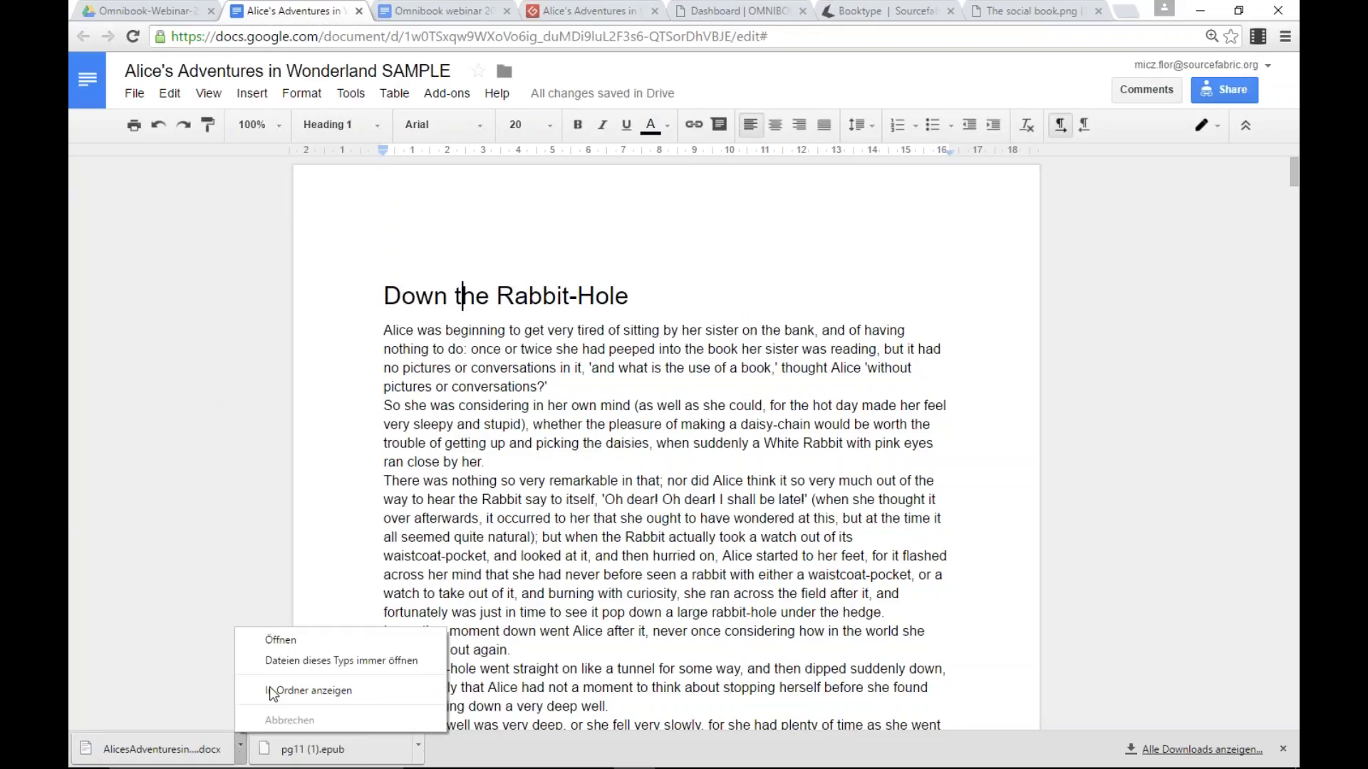
pyautogui.click(282, 690)
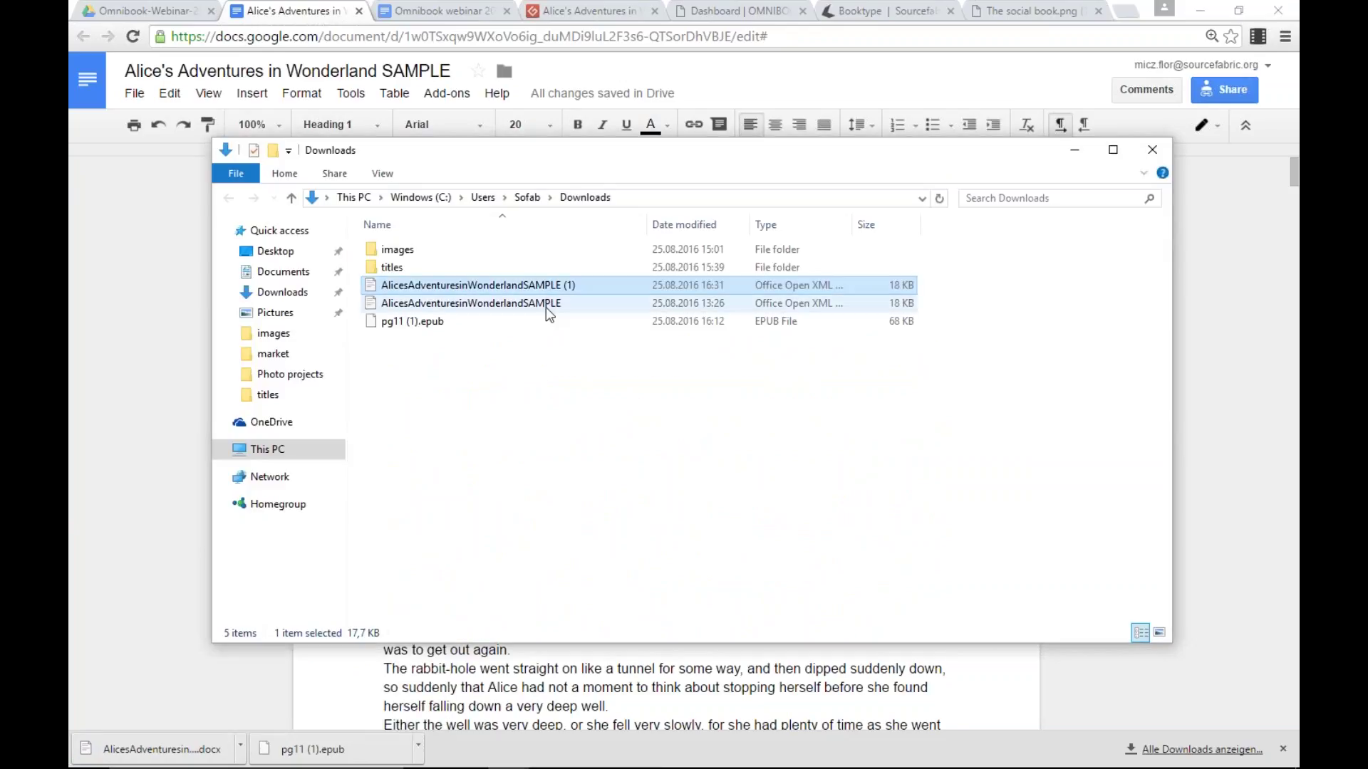
pyautogui.click(571, 706)
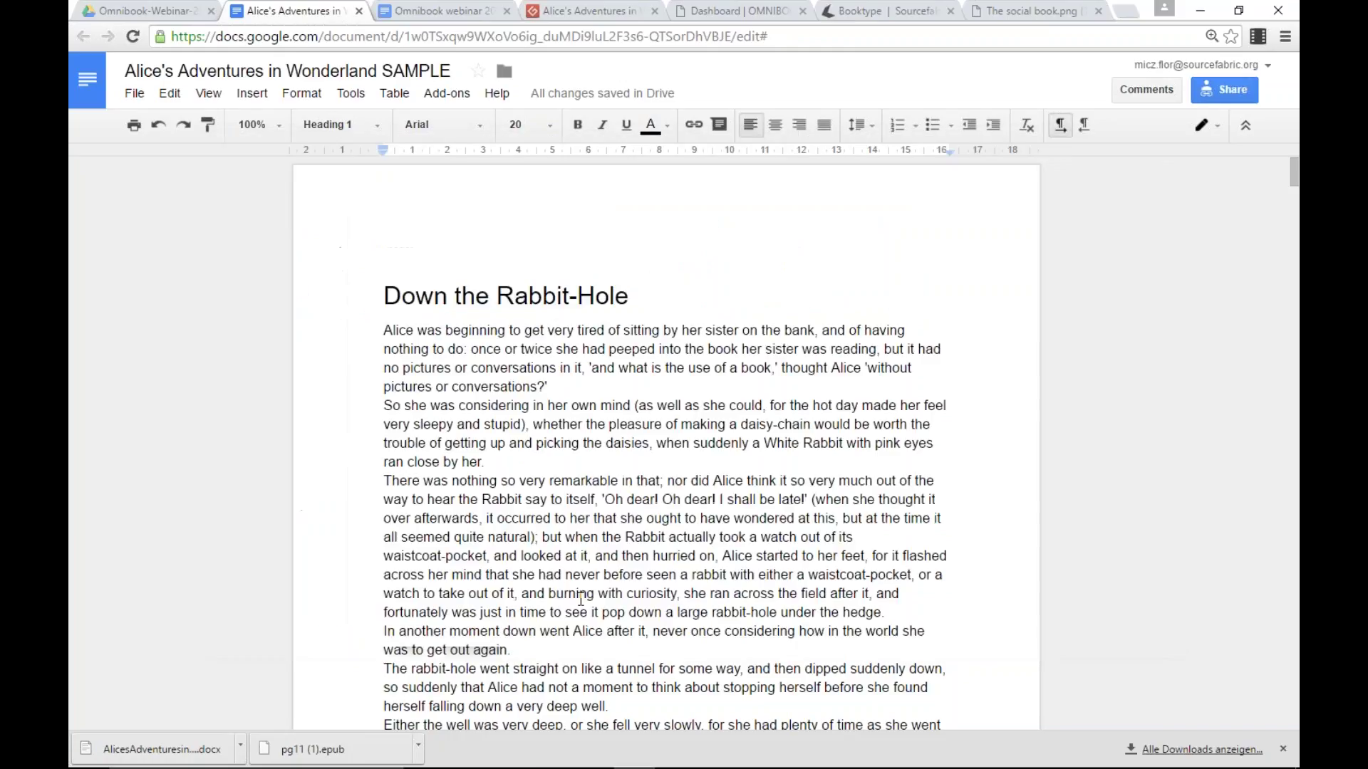
# Step: Switch to the Omnibook dashboard and delete the book Alice's Adventure in Zombieland, confirming with its full title
pyautogui.click(731, 16)
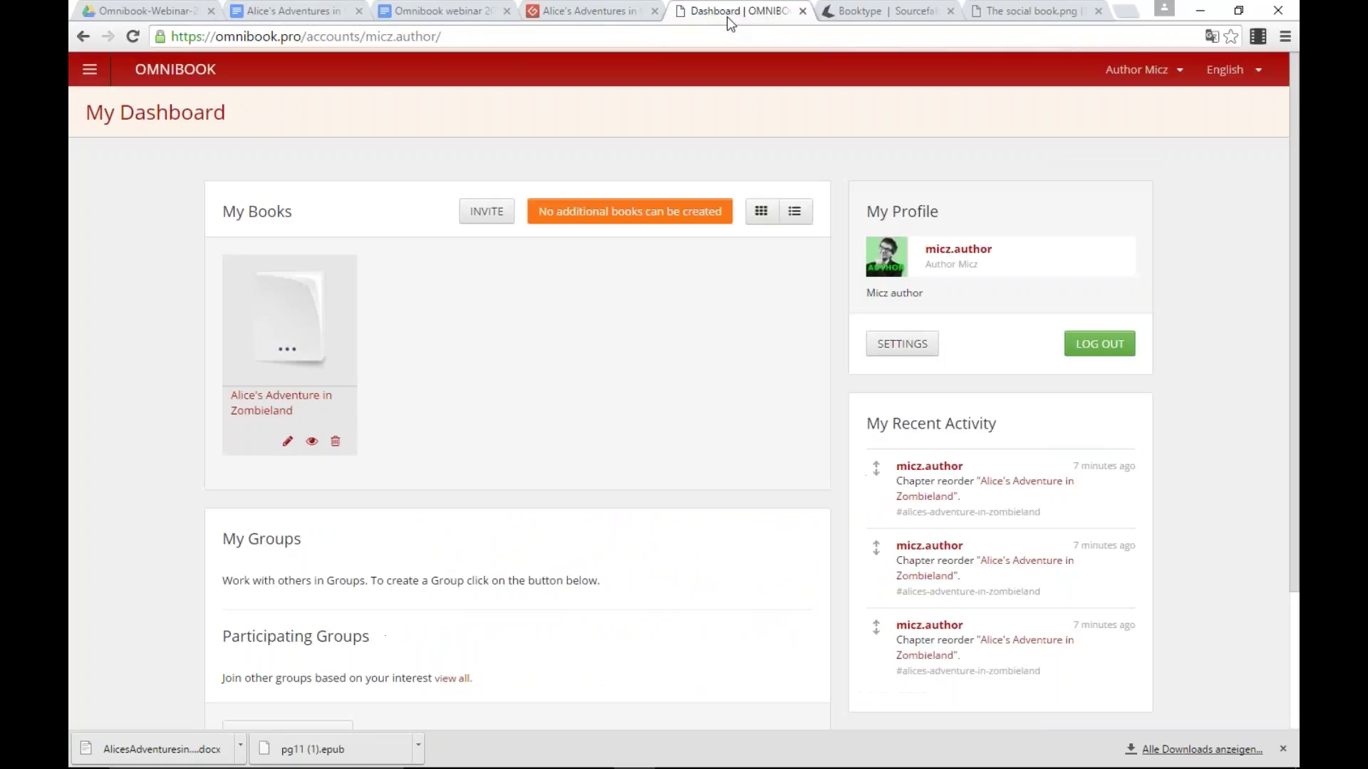
pyautogui.click(335, 441)
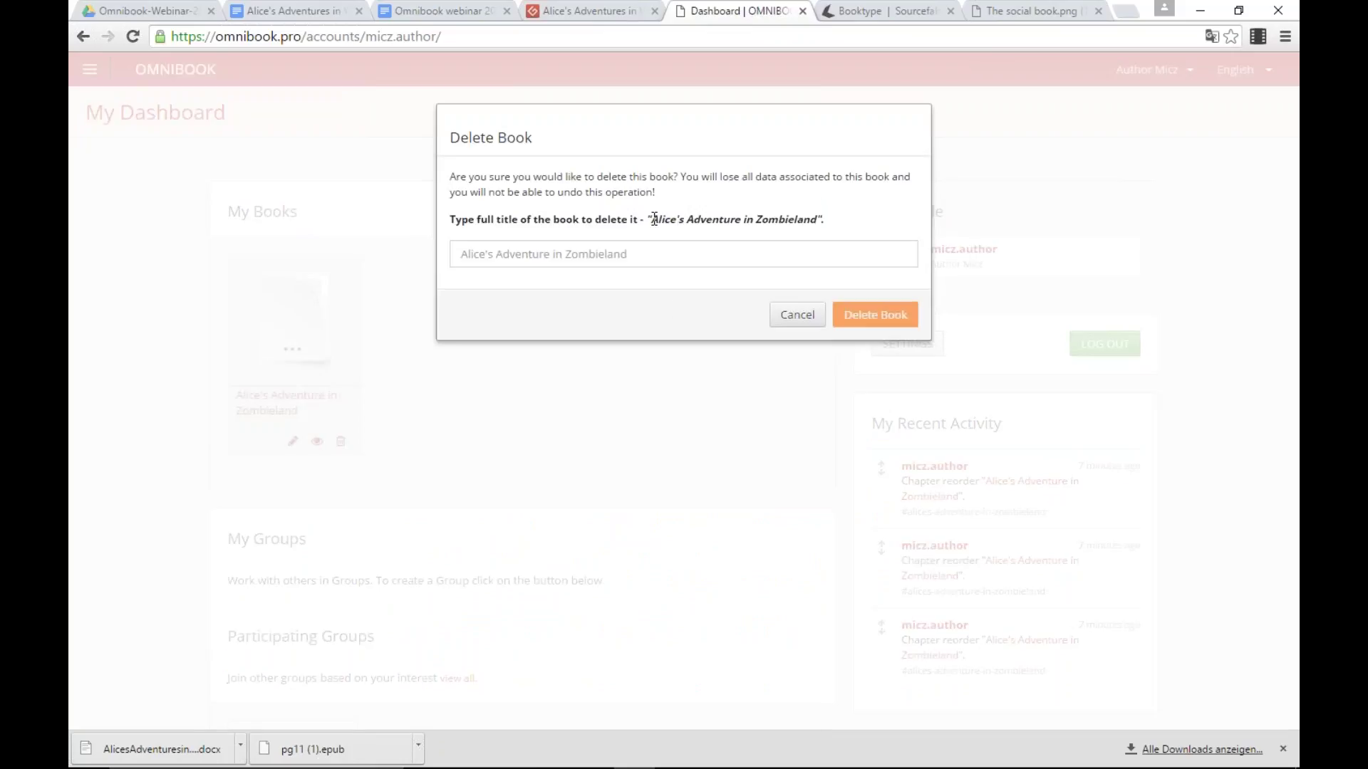
pyautogui.moveTo(651, 221); pyautogui.dragTo(818, 225)
pyautogui.hotkey('ctrl', 'c')
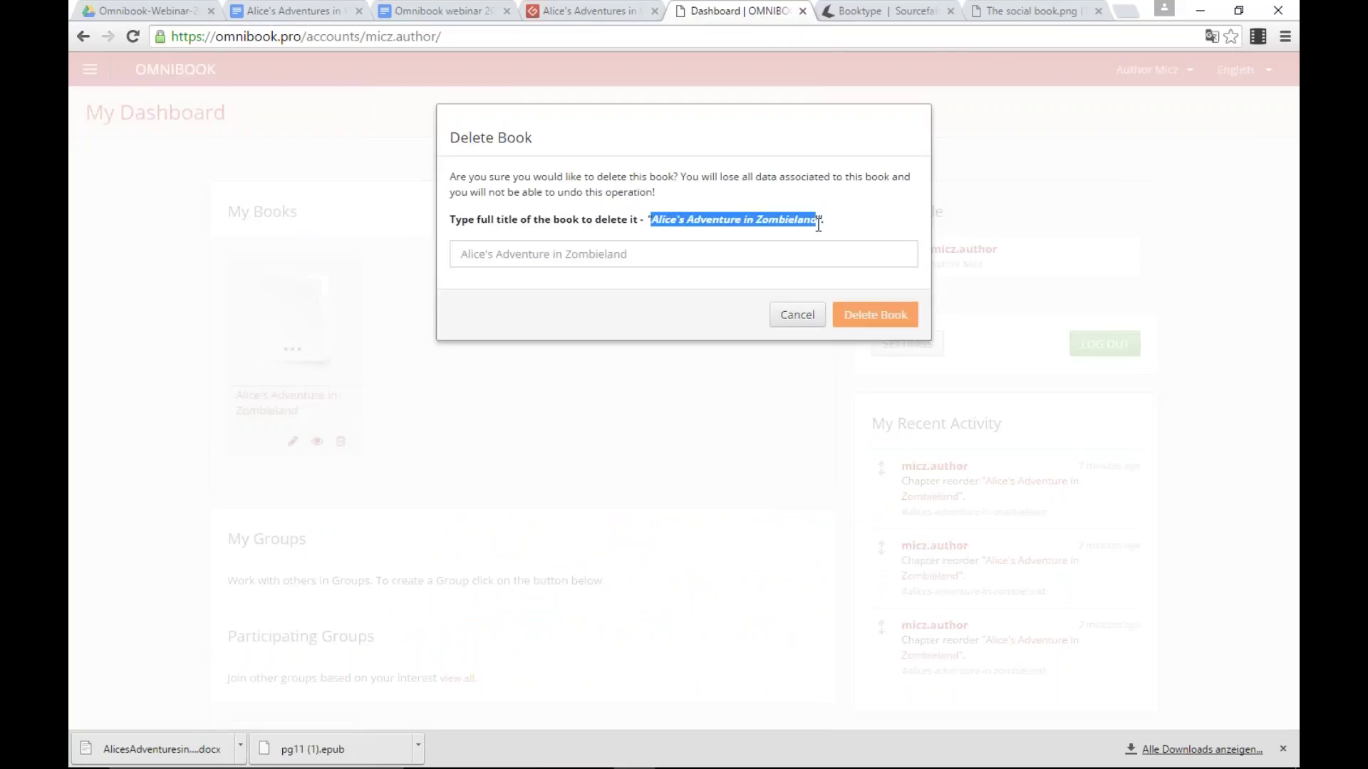
pyautogui.click(795, 257)
pyautogui.hotkey('ctrl', 'v')
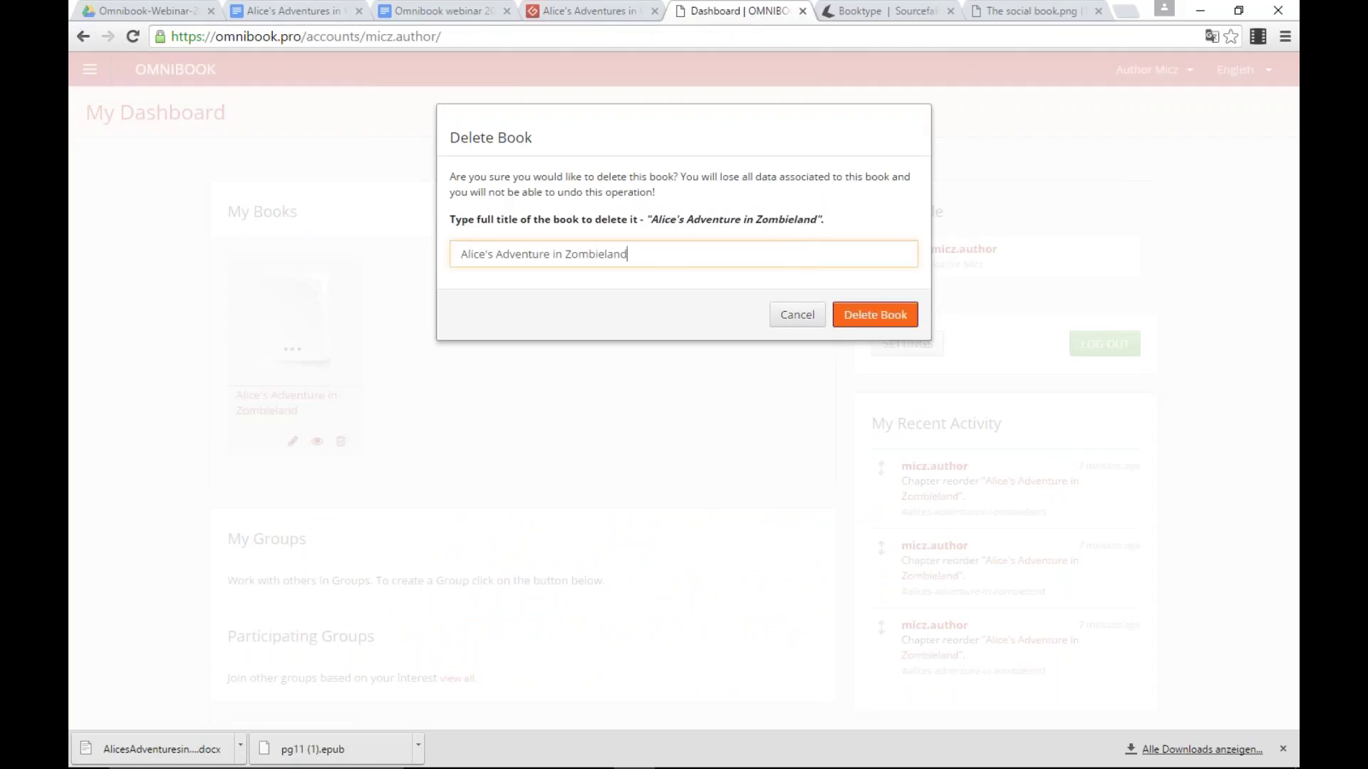
pyautogui.click(875, 315)
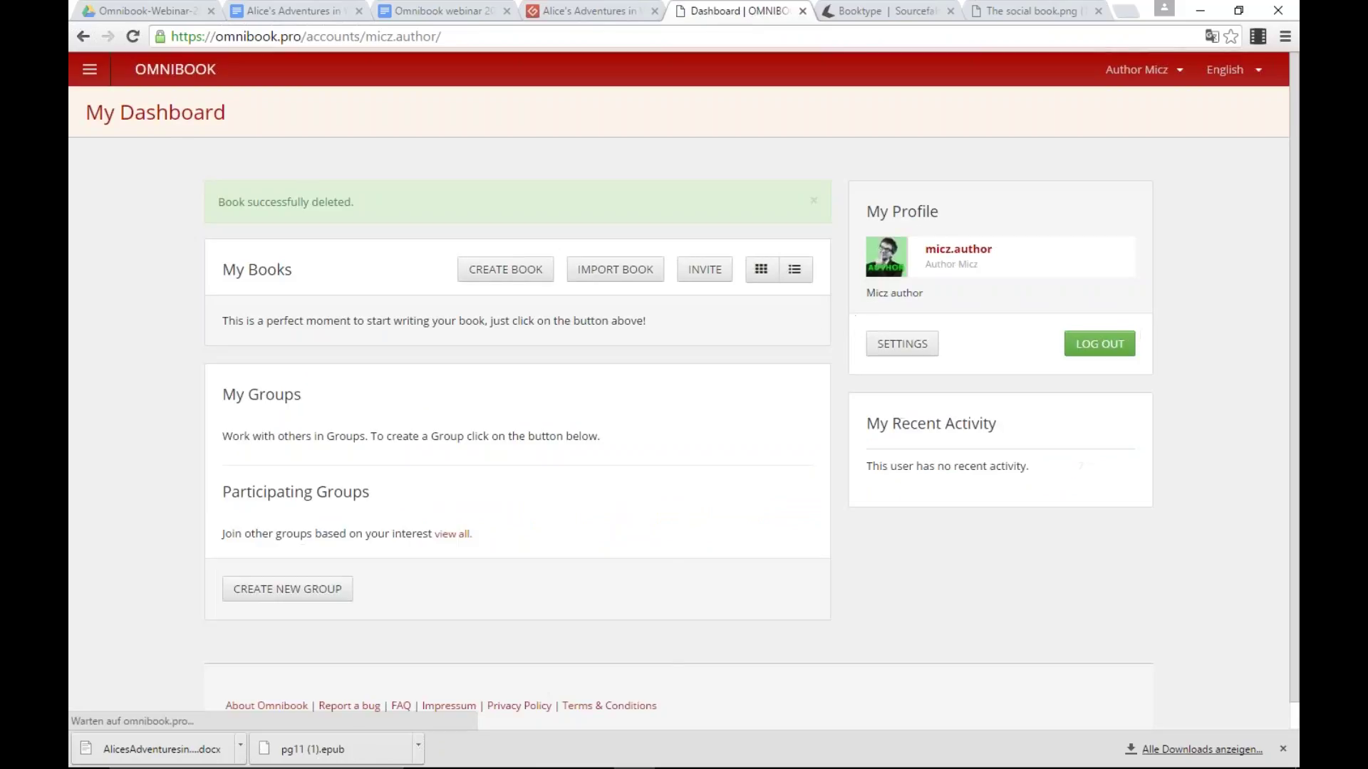
# Step: Start a book import and choose AlicesAdventuresinWonderlandSAMPLE (1).docx from the Downloads folder as its source
pyautogui.click(626, 269)
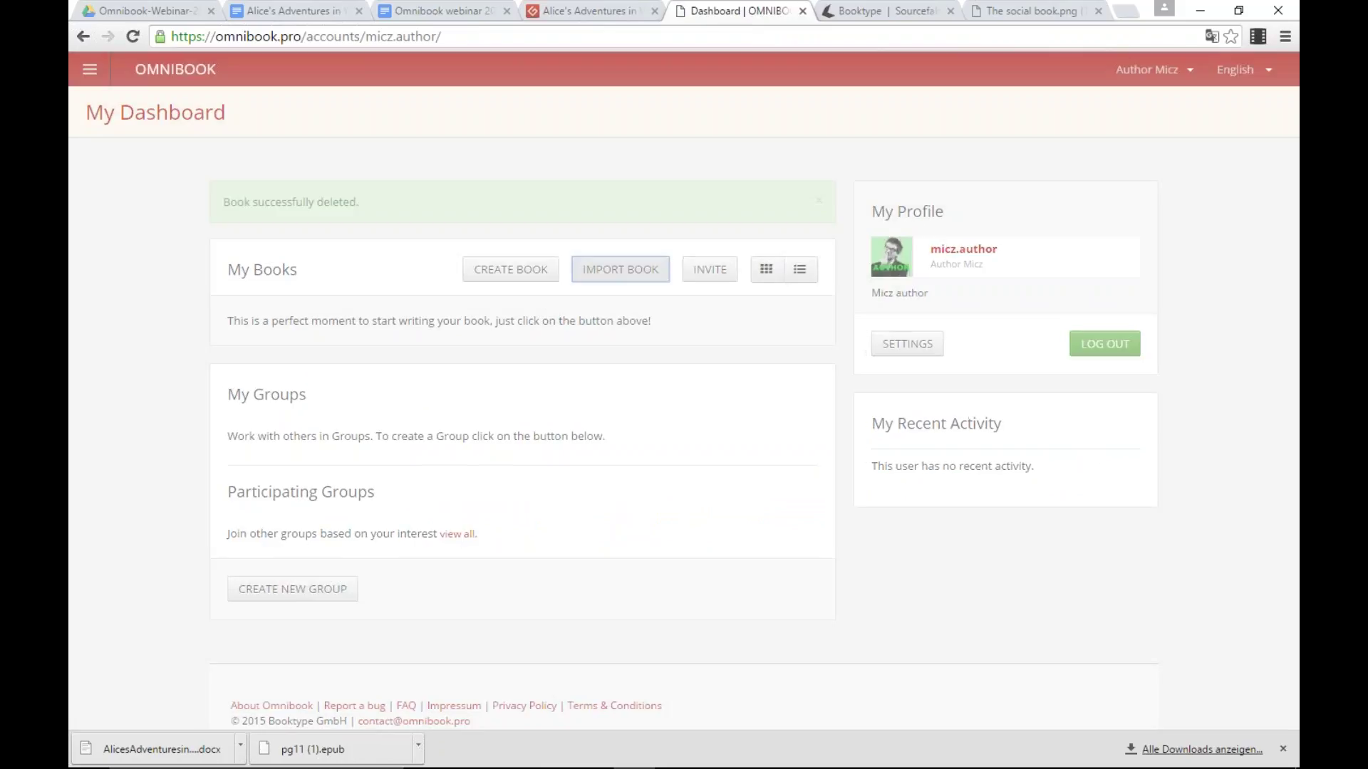
pyautogui.click(635, 300)
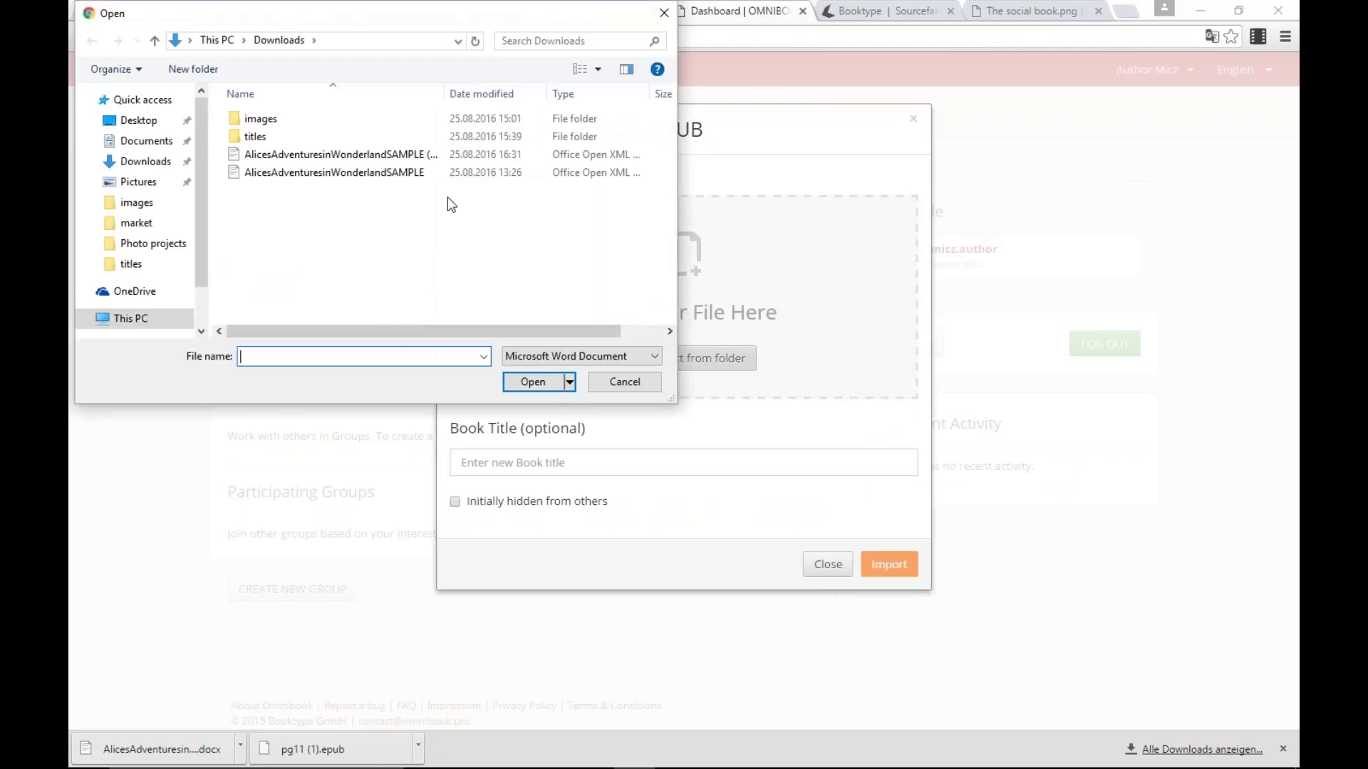
pyautogui.click(417, 155)
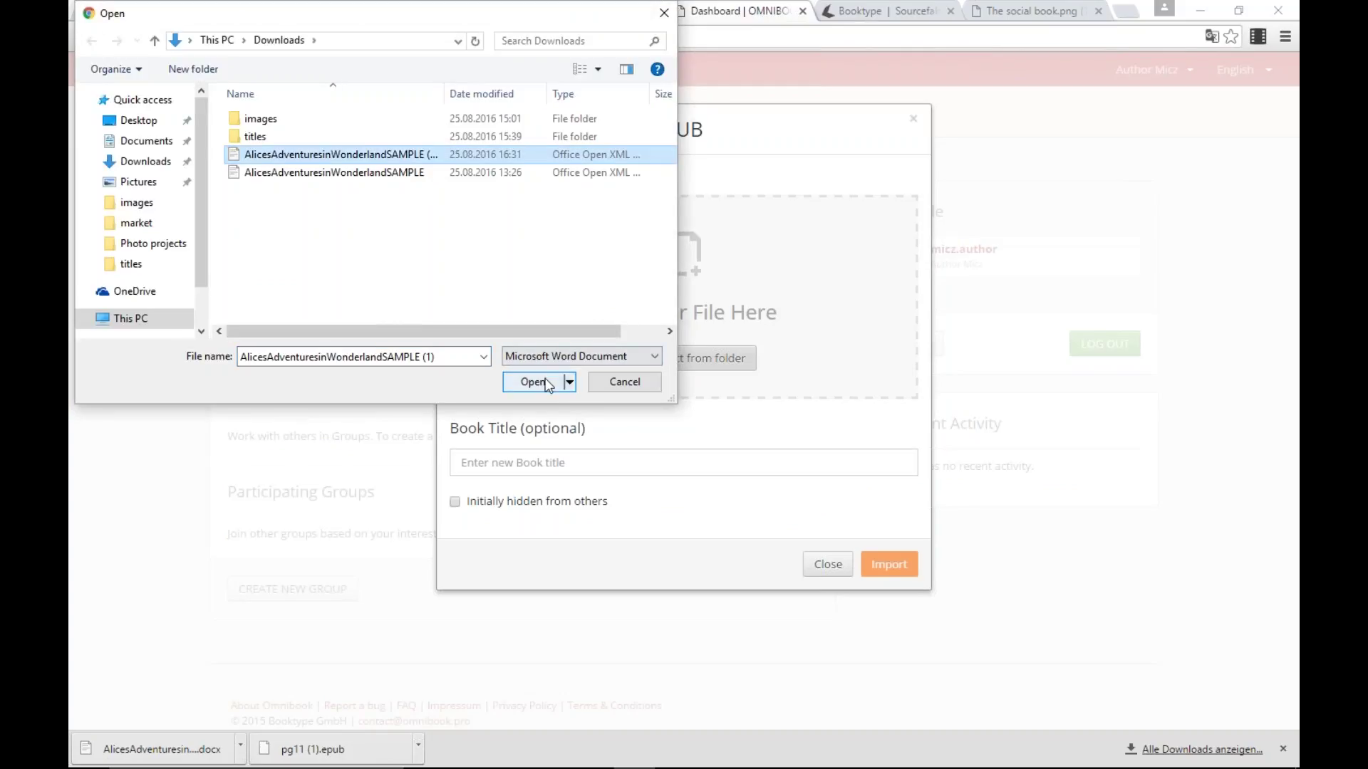
pyautogui.click(536, 382)
# Step: Title the book Alice's Adventure in Zombieland, make it initially hidden from others, and import it
pyautogui.click(586, 491)
pyautogui.hotkey('ctrl', 'v')
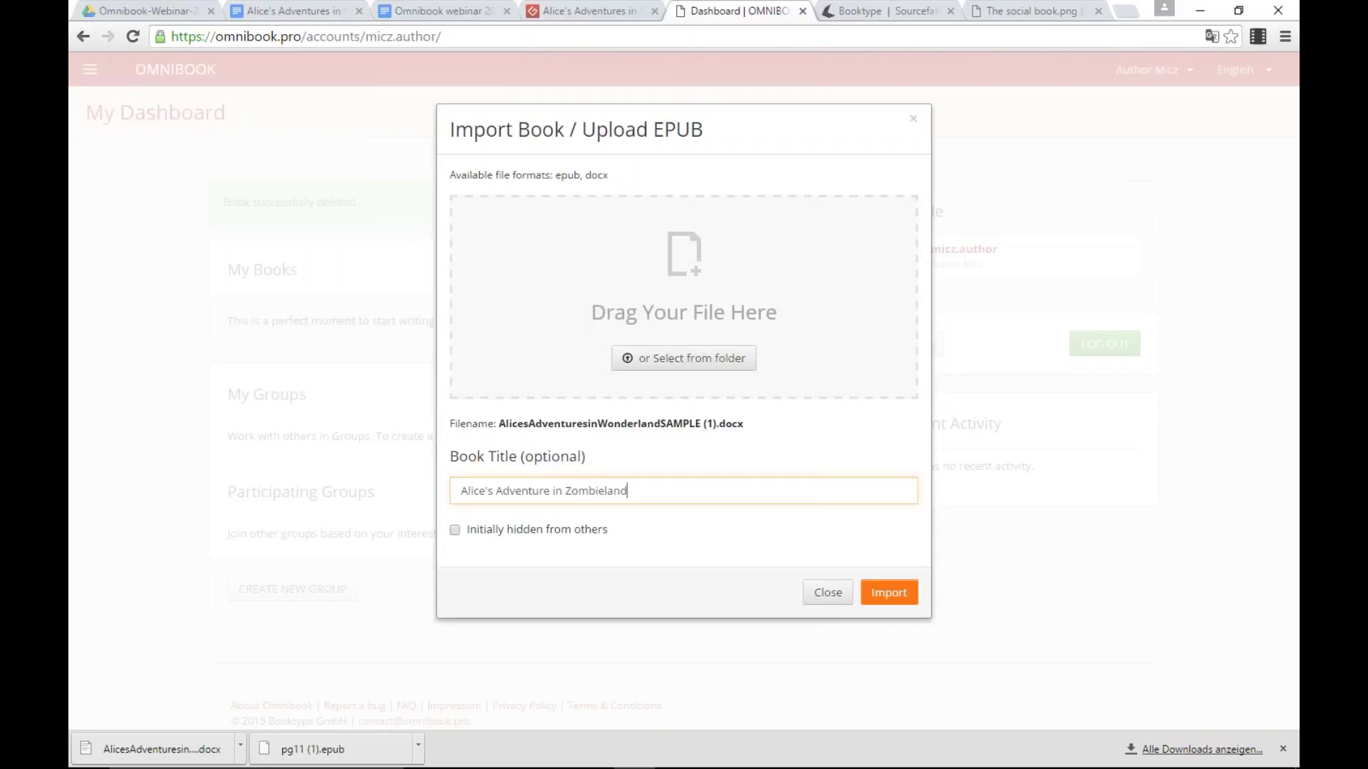
pyautogui.click(455, 529)
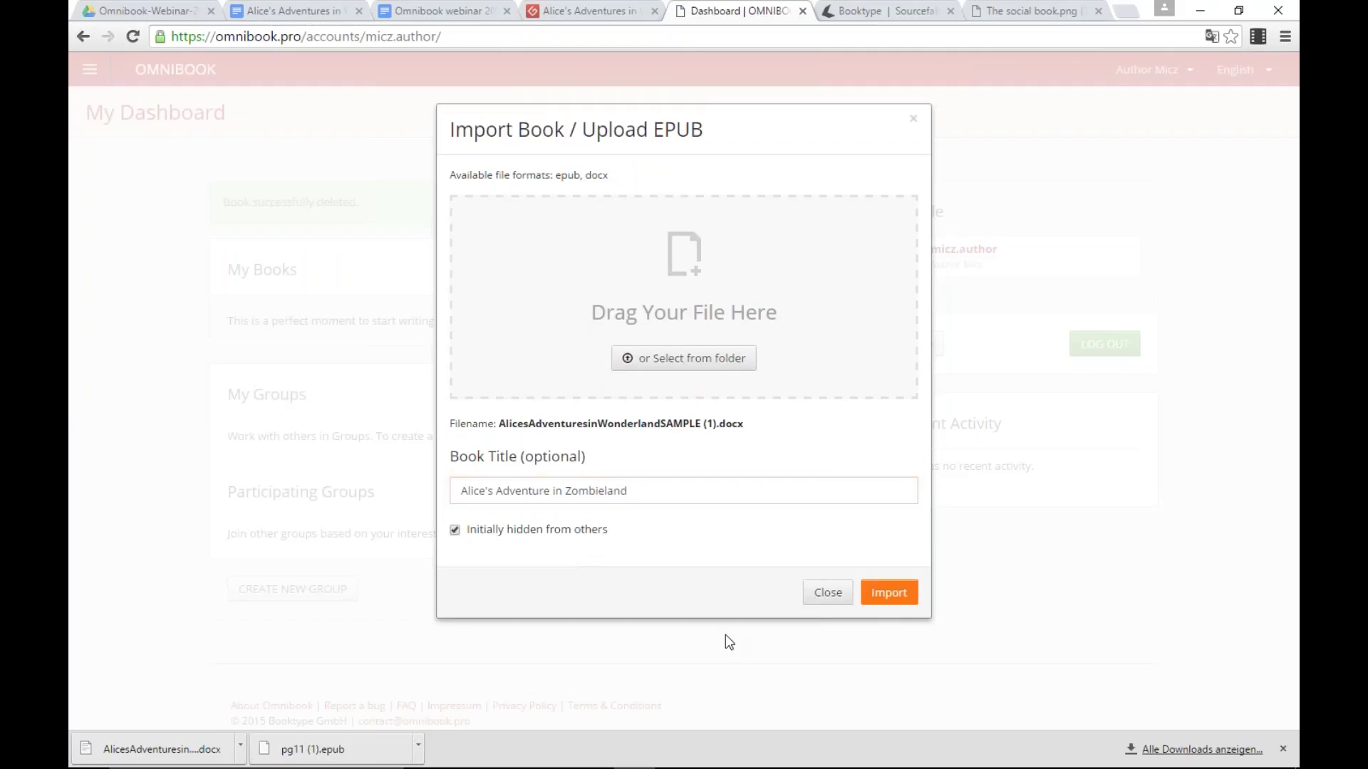
pyautogui.click(887, 598)
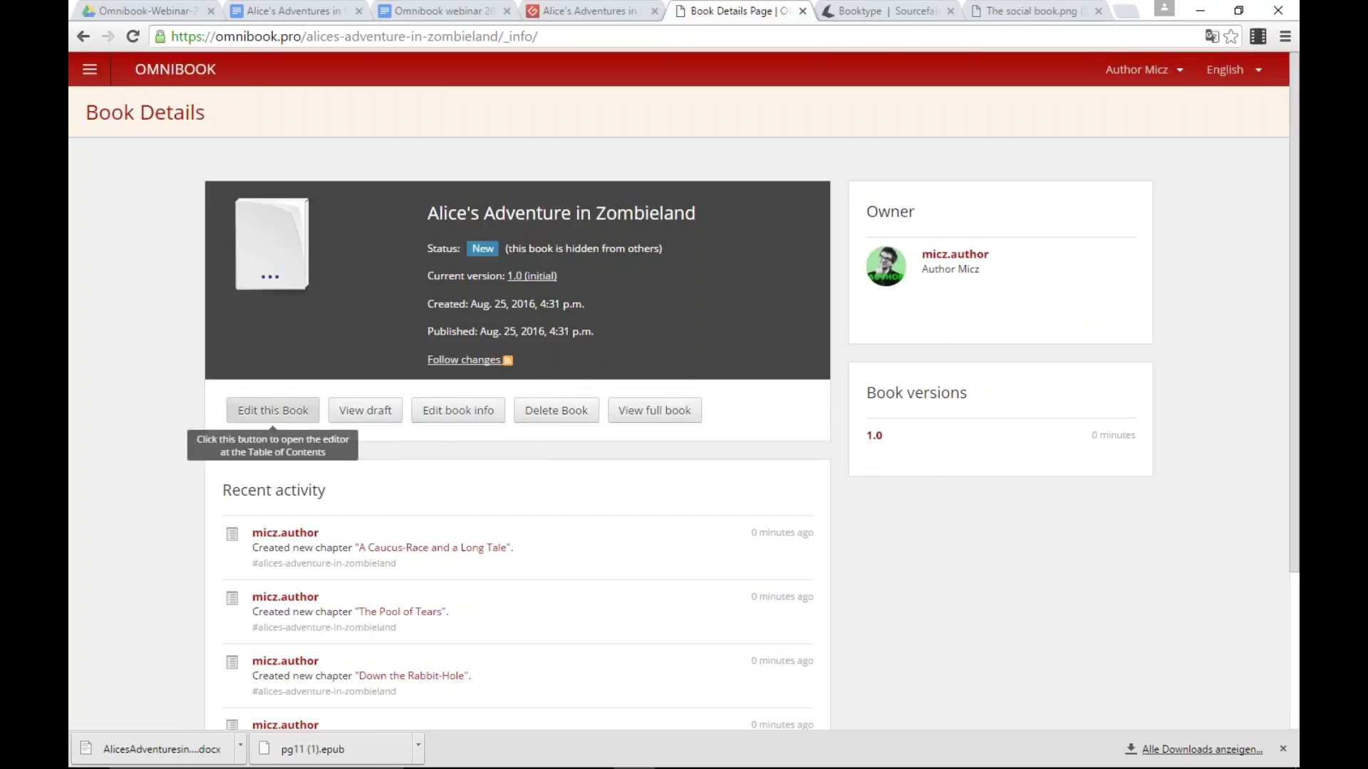
# Step: Edit the imported book's chapter Down the Rabbit-Hole and apply the Novel Classic (Comfortable) theme
pyautogui.click(272, 410)
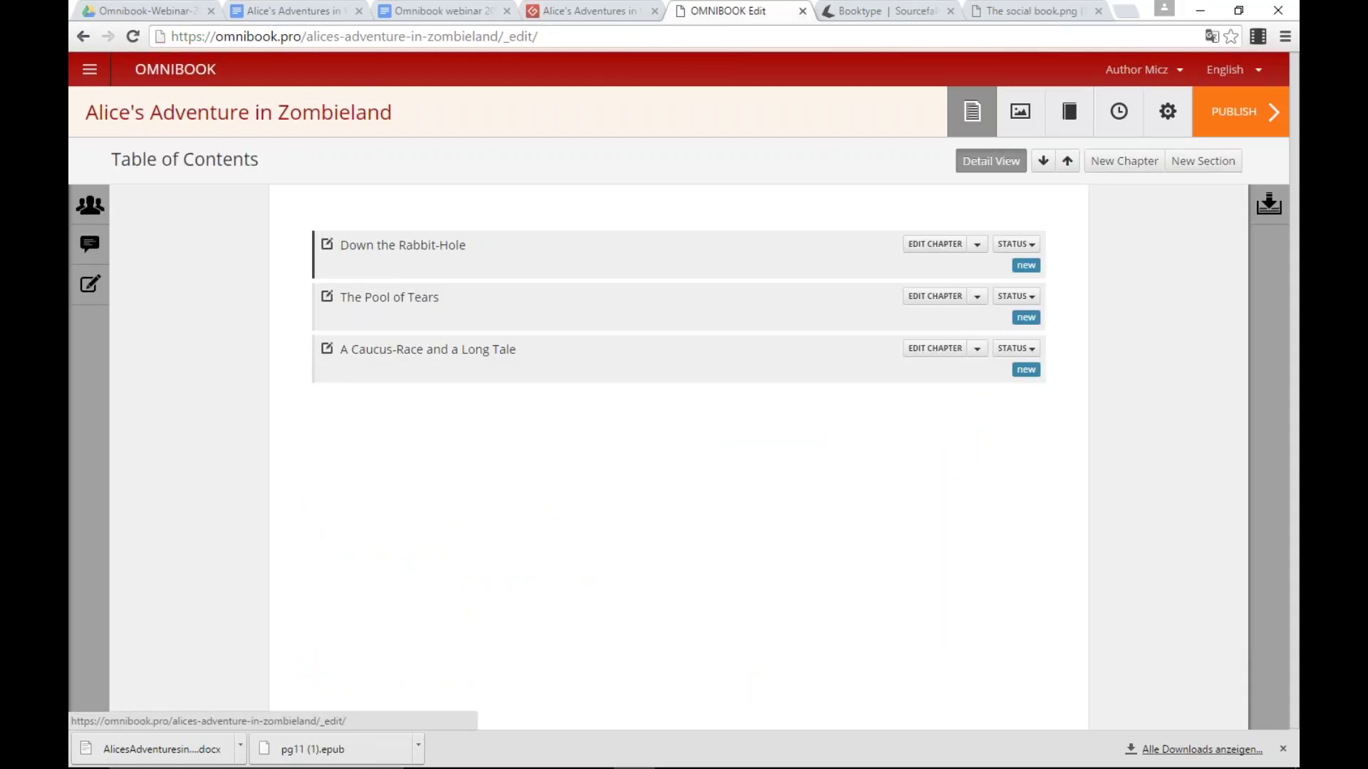
pyautogui.click(410, 250)
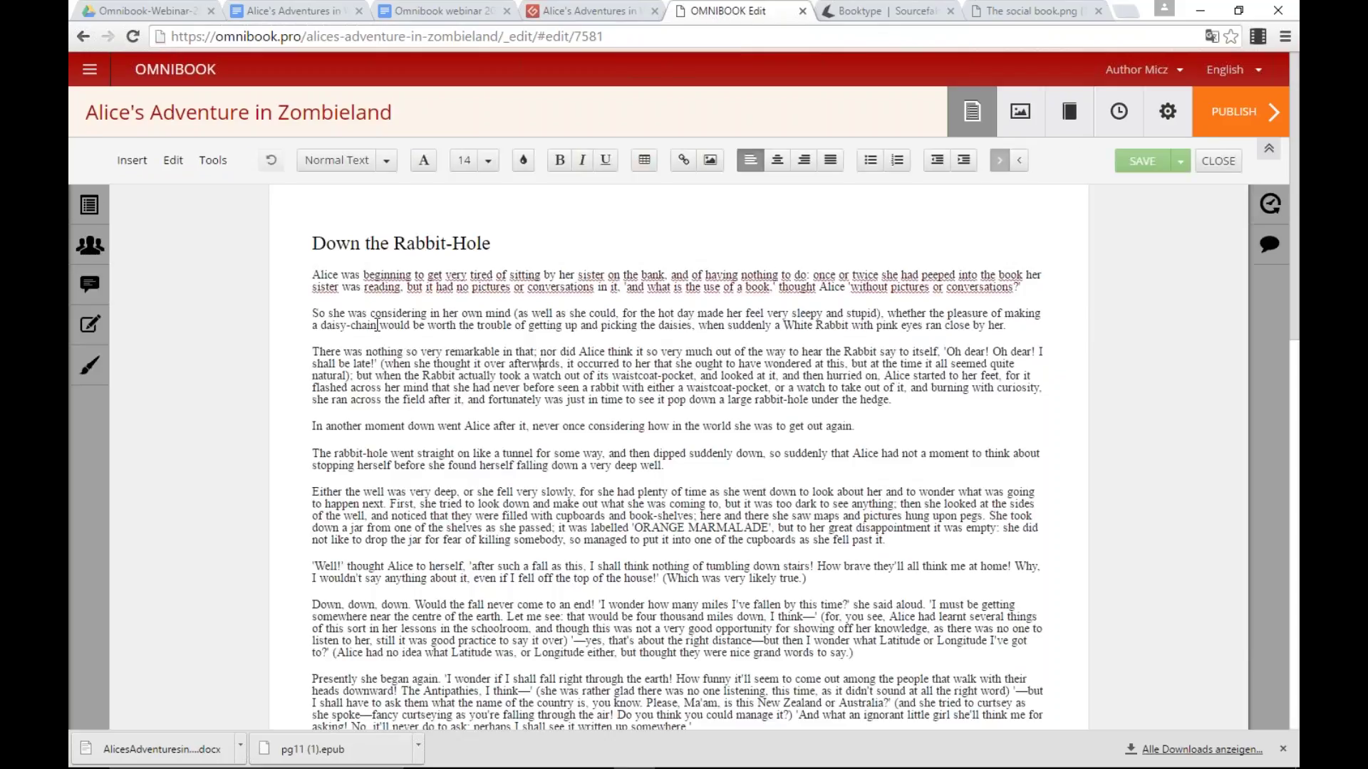
pyautogui.click(100, 369)
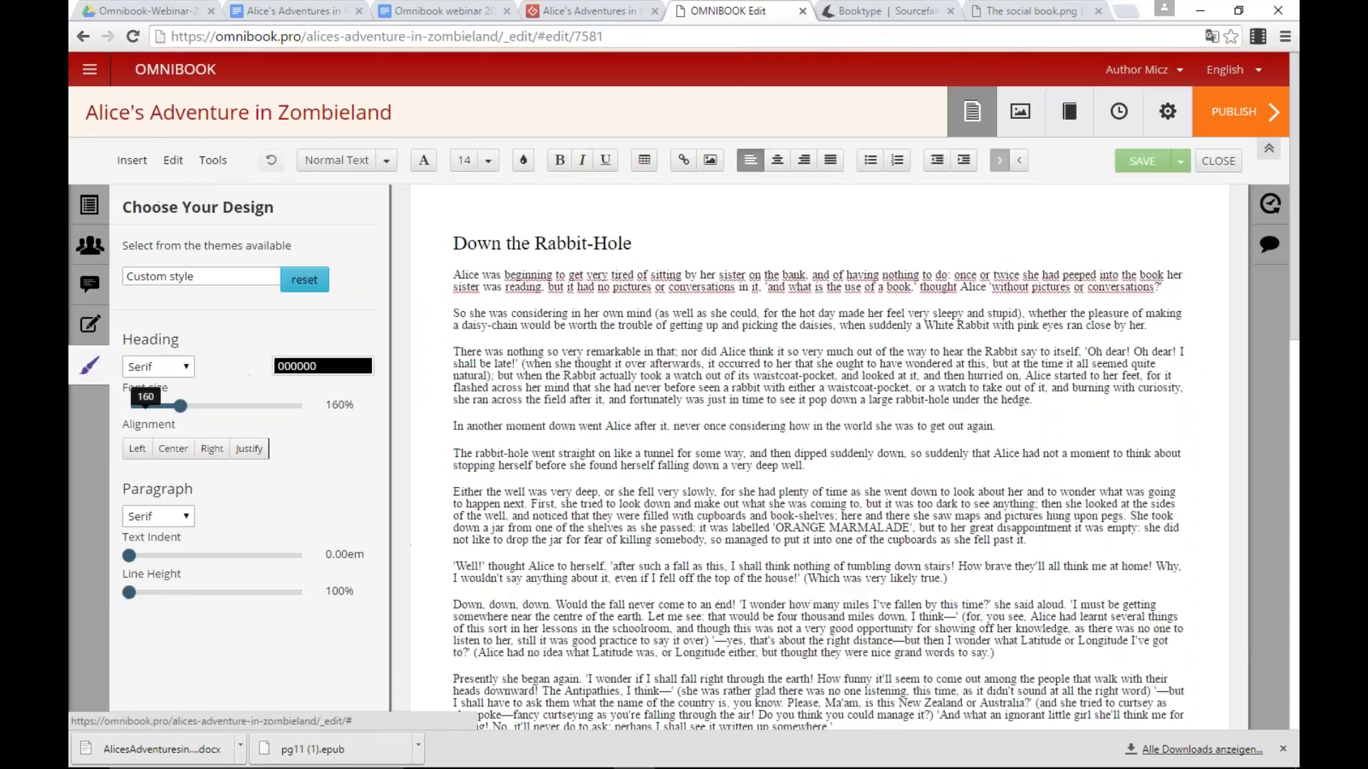
pyautogui.click(176, 278)
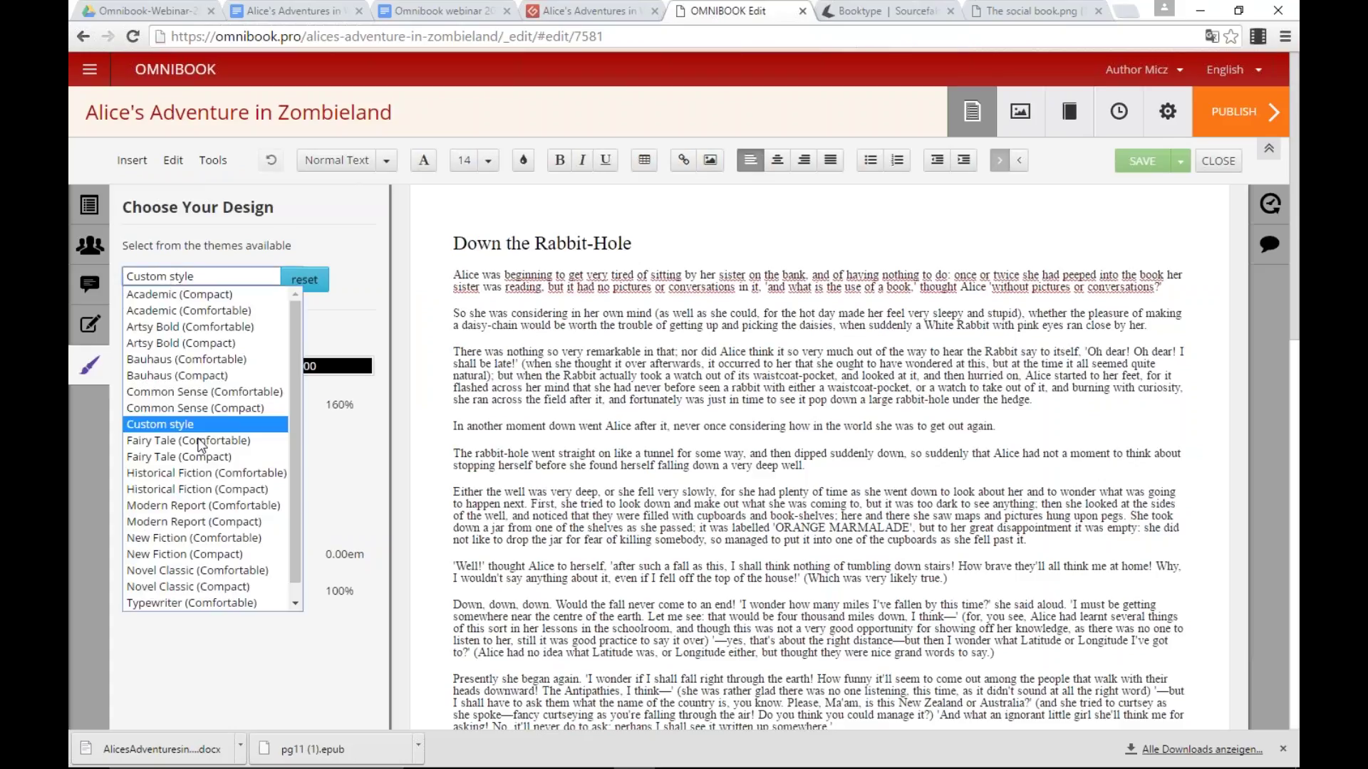
pyautogui.click(251, 572)
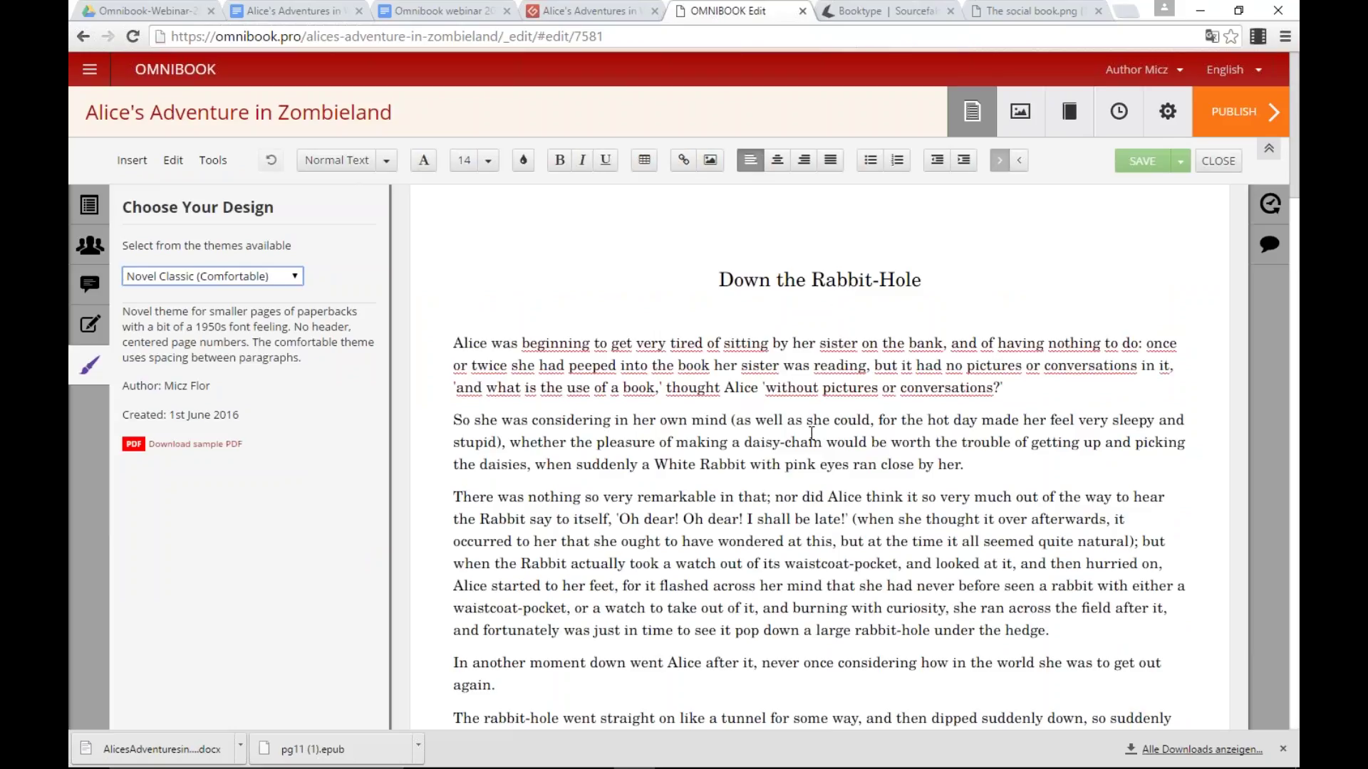
# Step: Open the Printers' PDF export settings for the book and choose the US5.5x8.5 (139mm x 215mm) paper size
pyautogui.click(1236, 112)
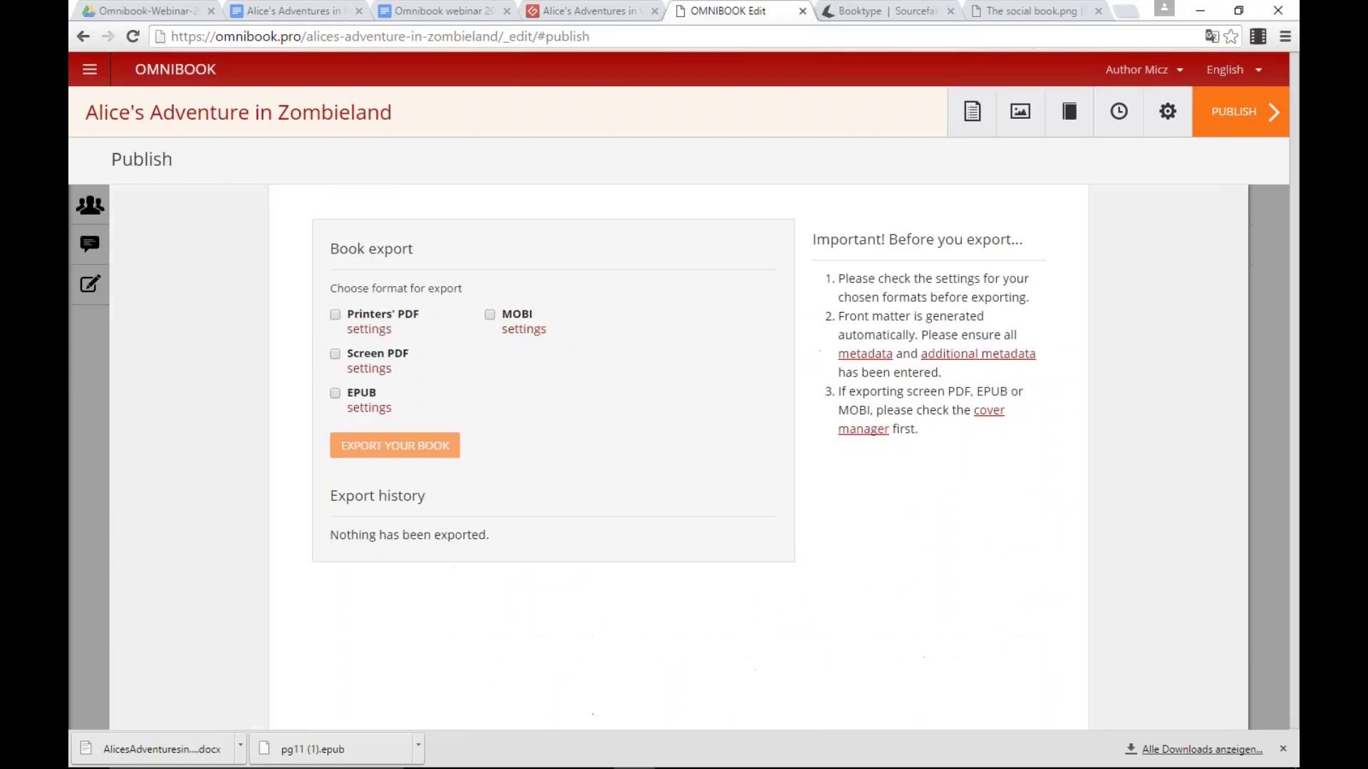
pyautogui.click(369, 329)
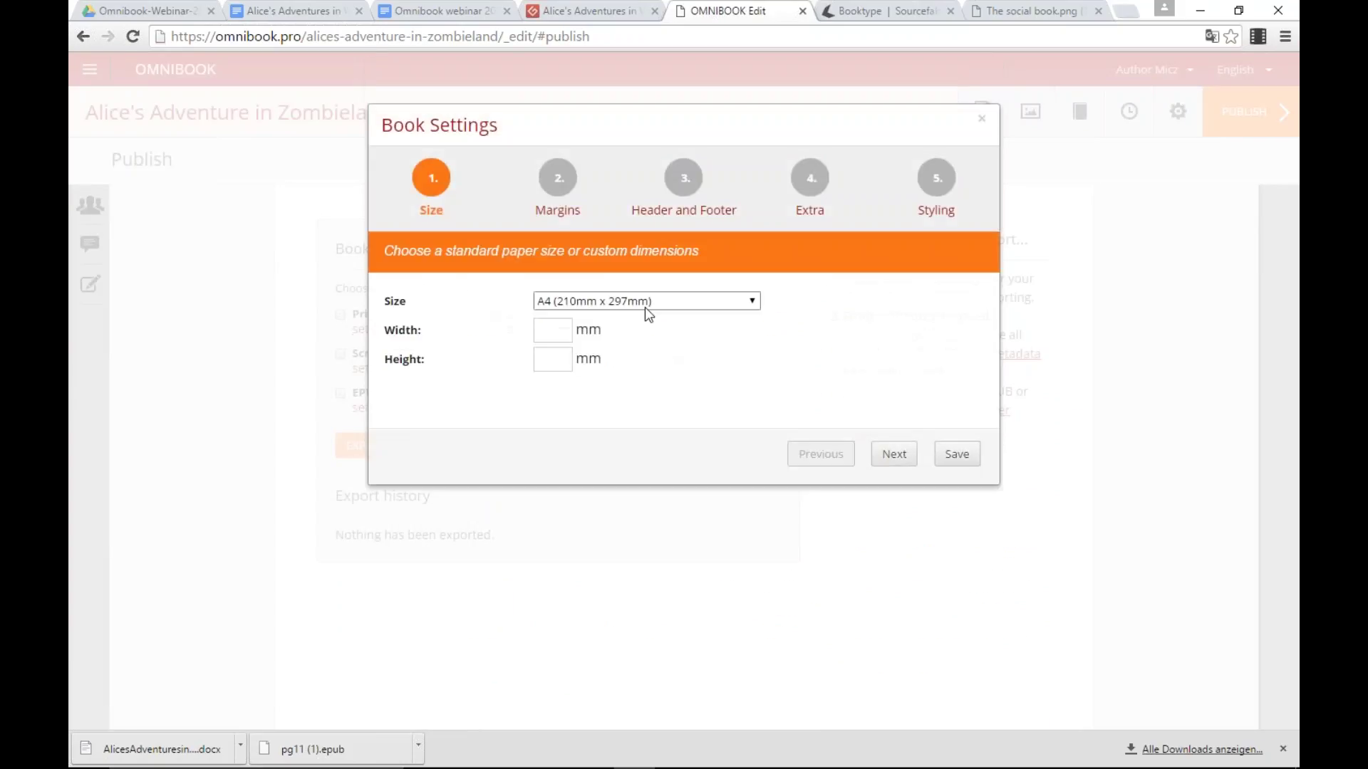
pyautogui.click(644, 306)
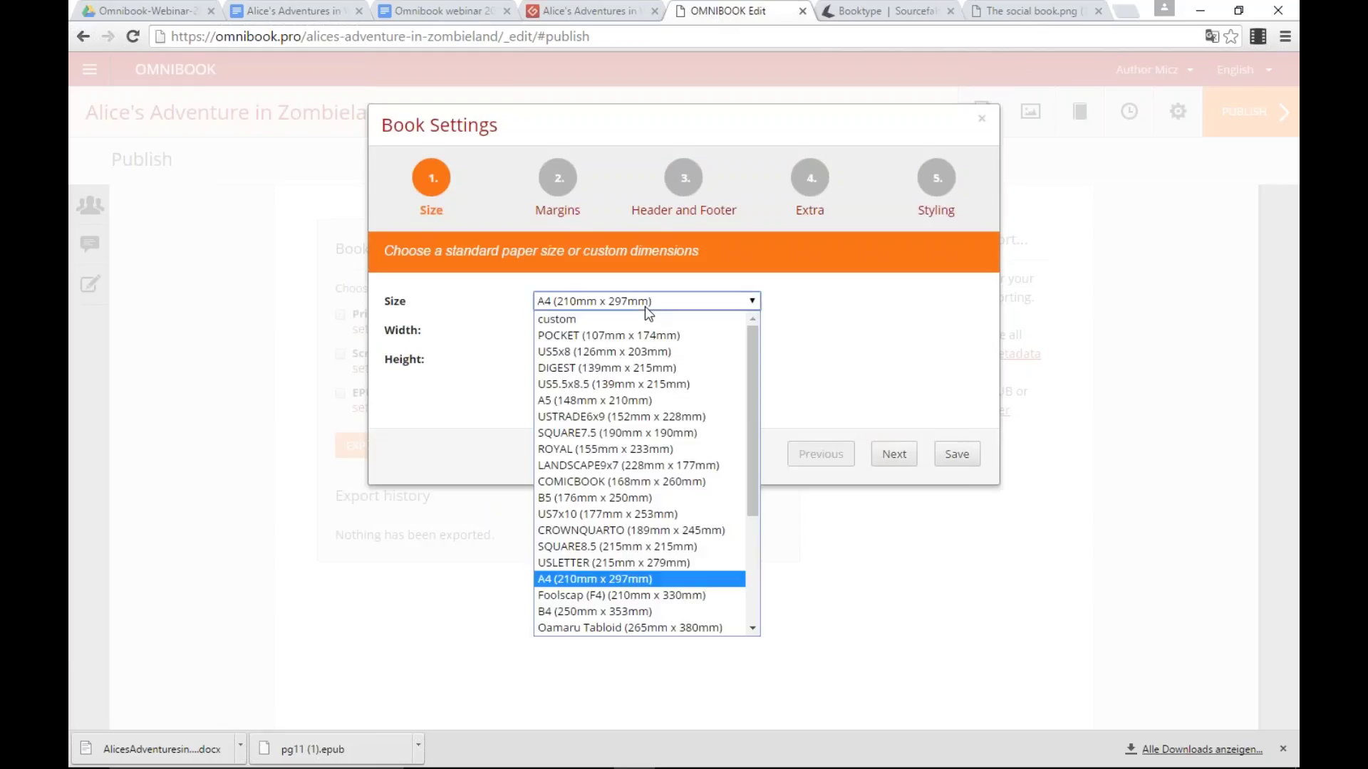
pyautogui.click(618, 401)
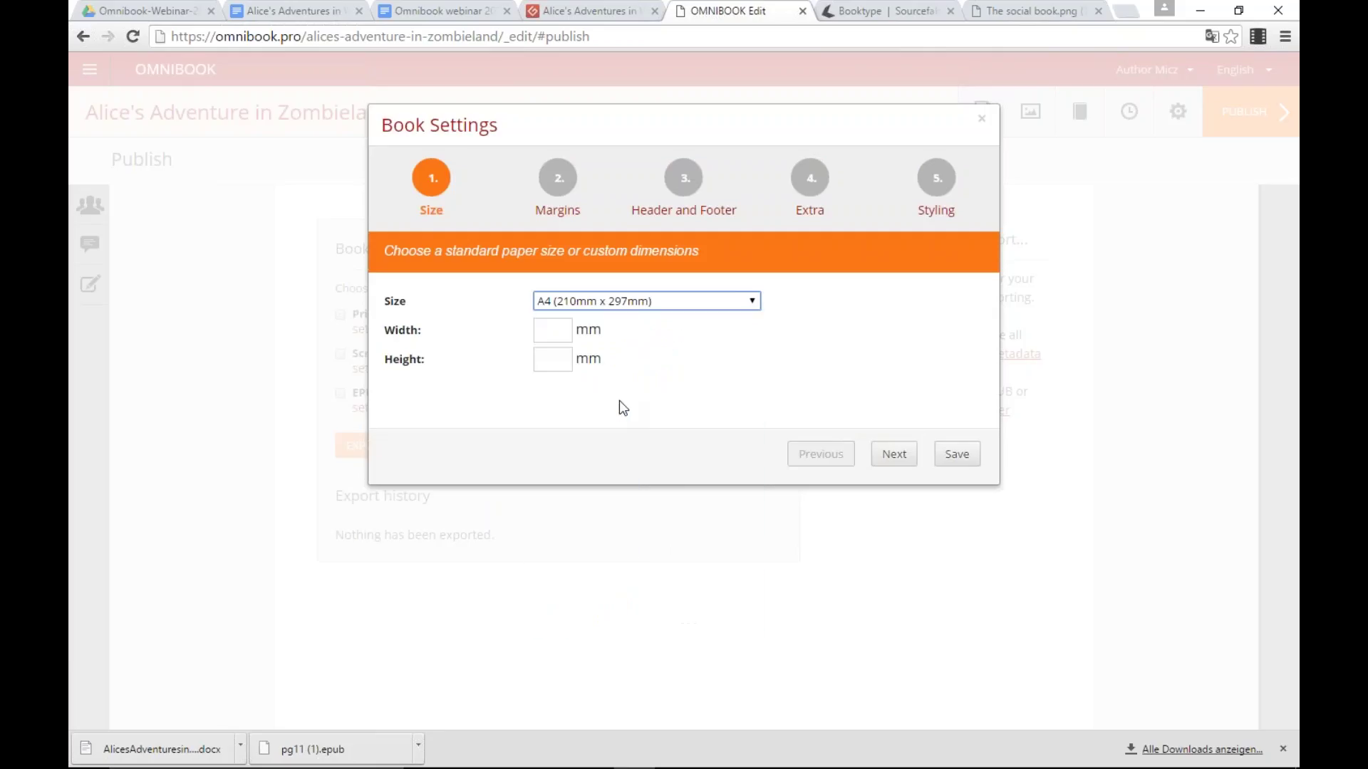
pyautogui.click(639, 307)
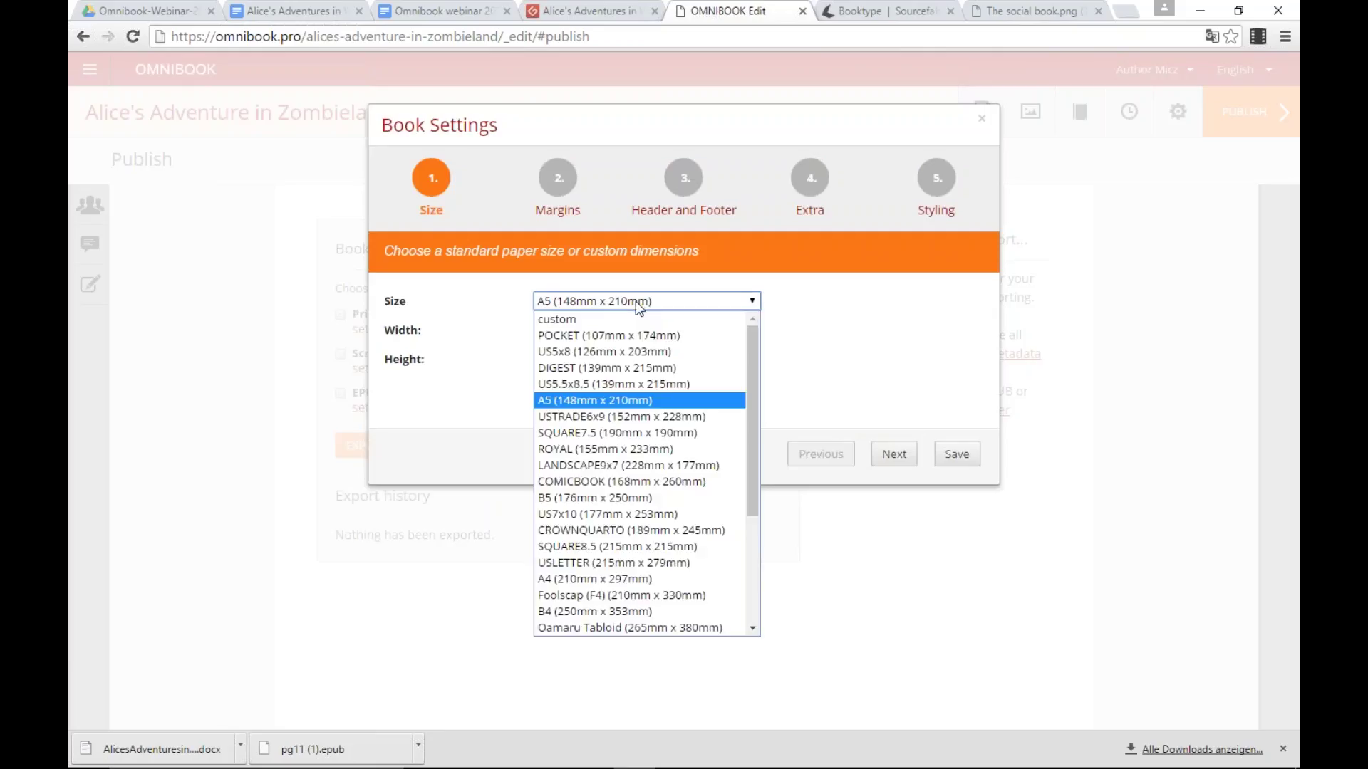
pyautogui.click(671, 386)
# Step: Set the side margin to 30 mm, keep the header, footer, extra and styling defaults, and save the book settings
pyautogui.click(884, 451)
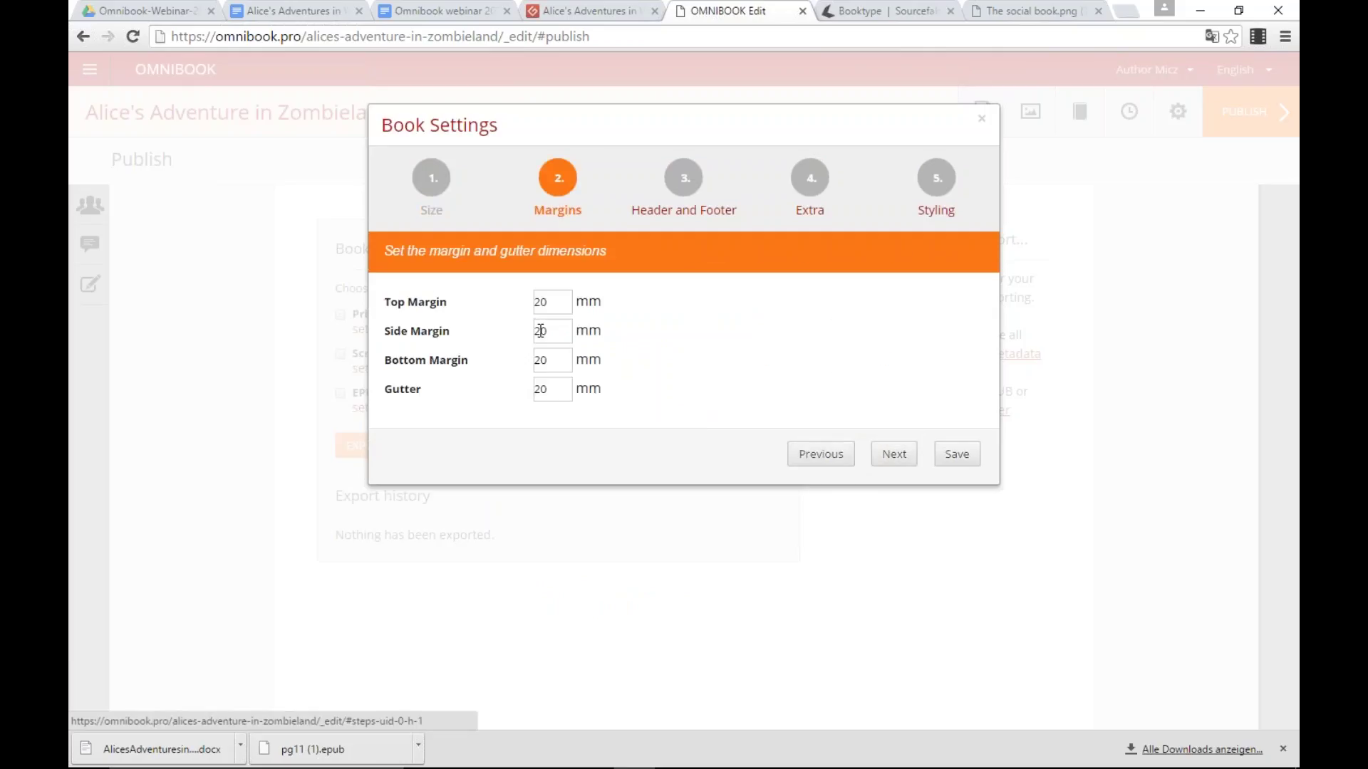
pyautogui.moveTo(542, 330); pyautogui.dragTo(535, 331)
pyautogui.write('3')
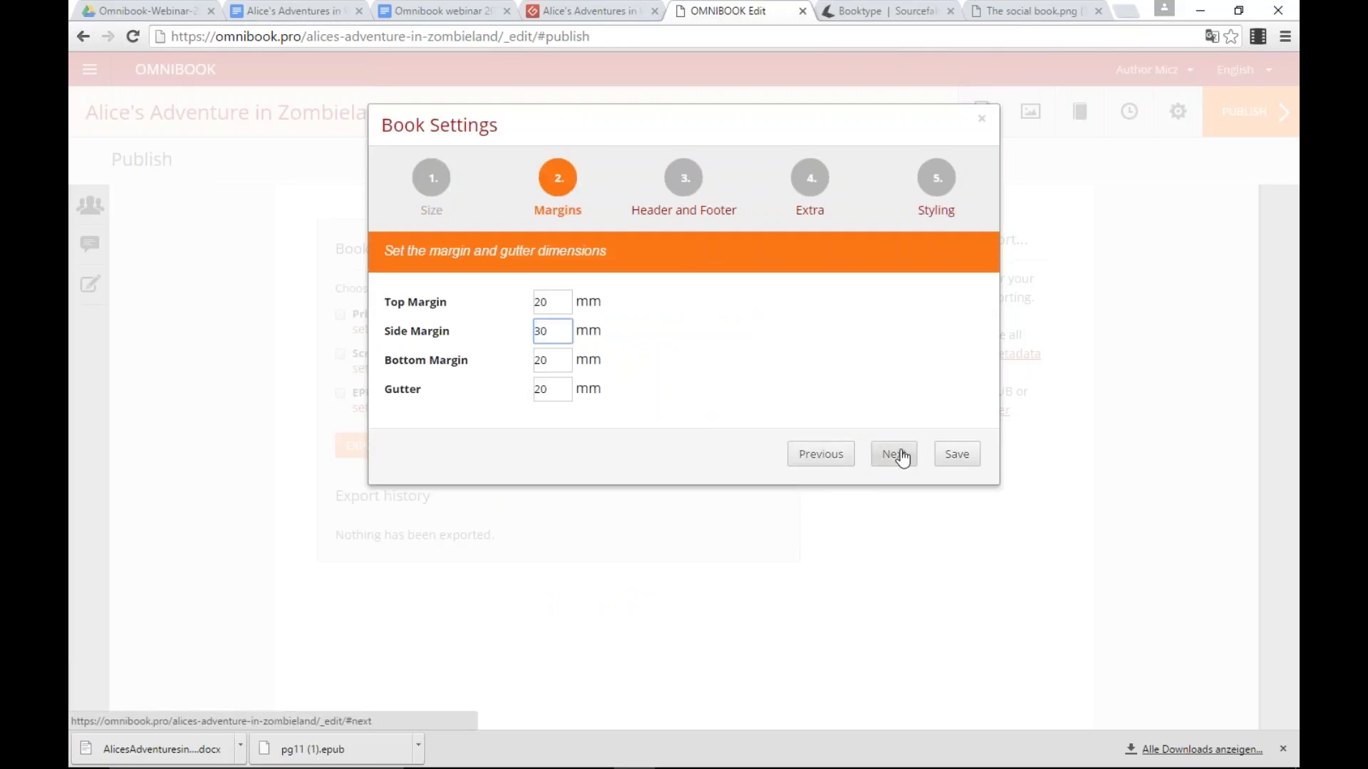
pyautogui.click(895, 454)
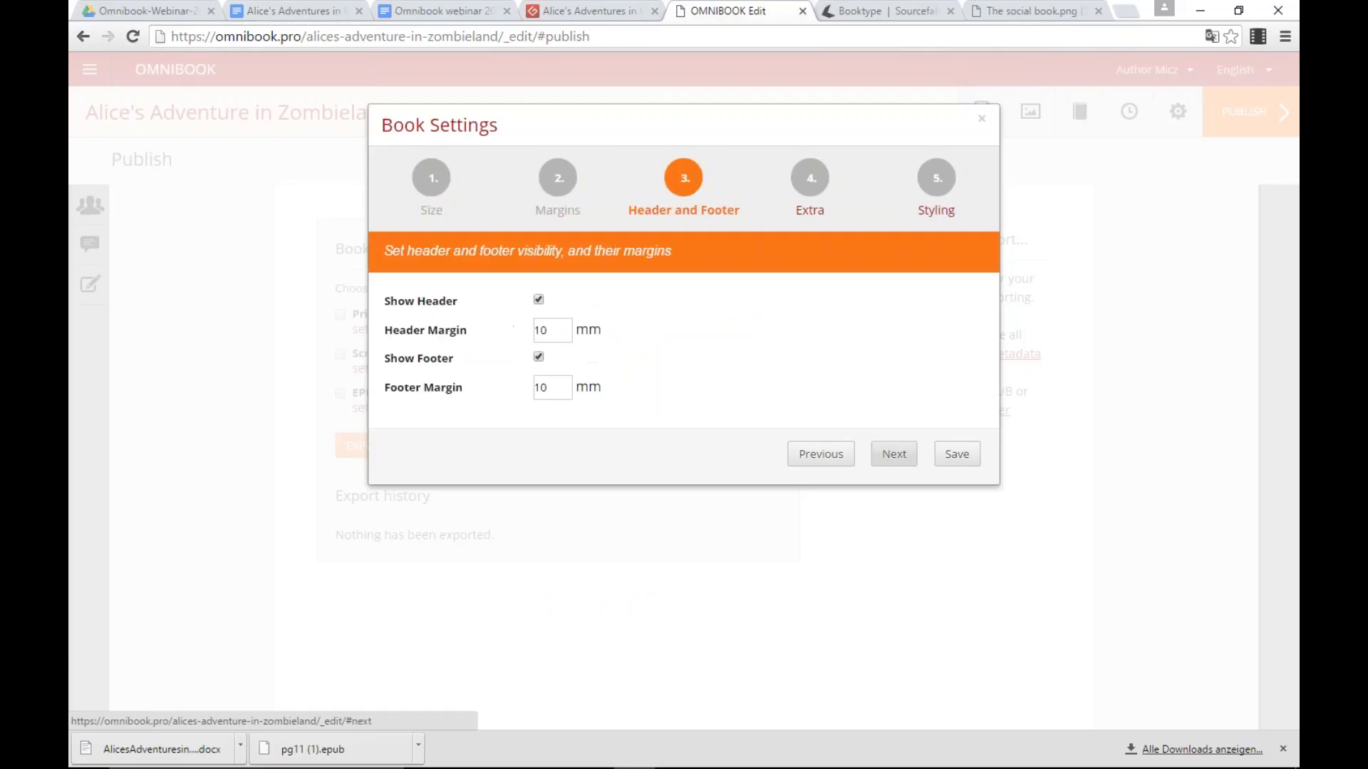
pyautogui.click(894, 454)
pyautogui.click(895, 455)
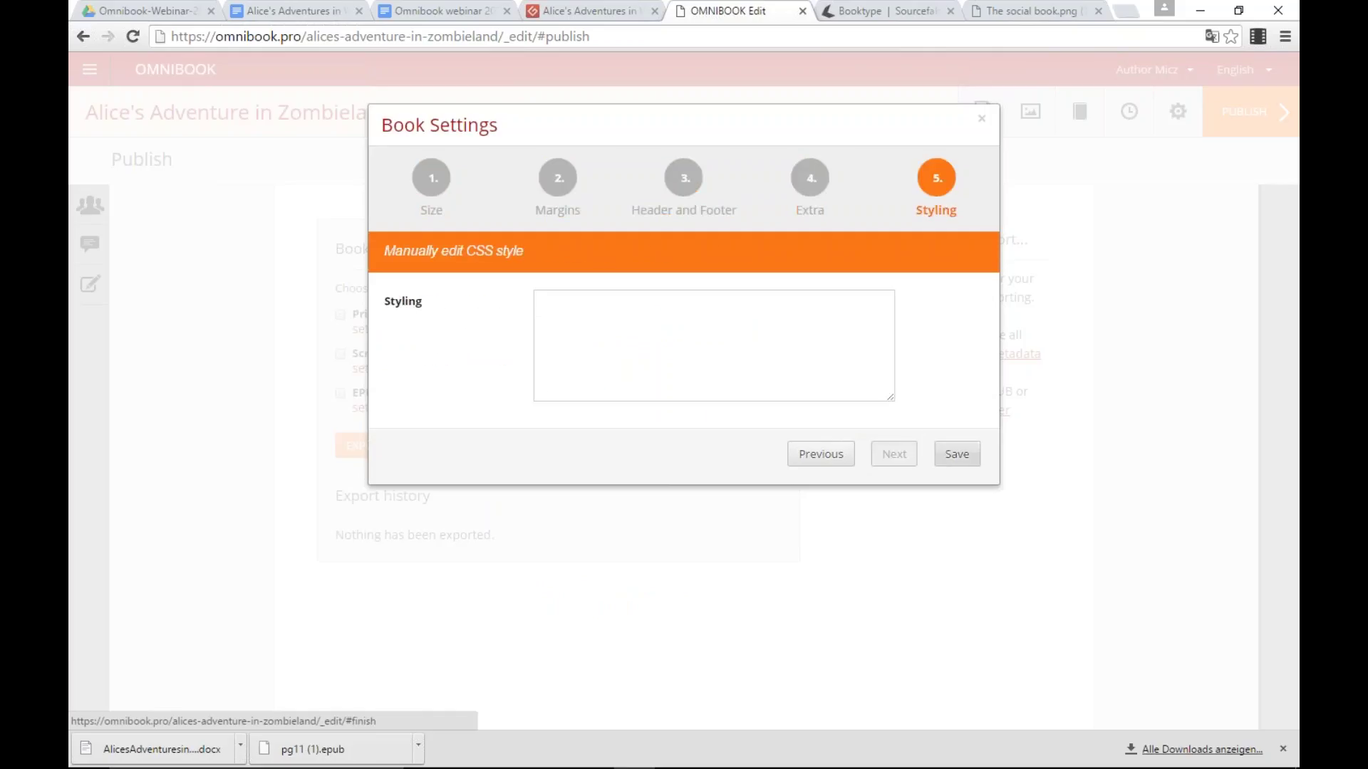
pyautogui.click(957, 454)
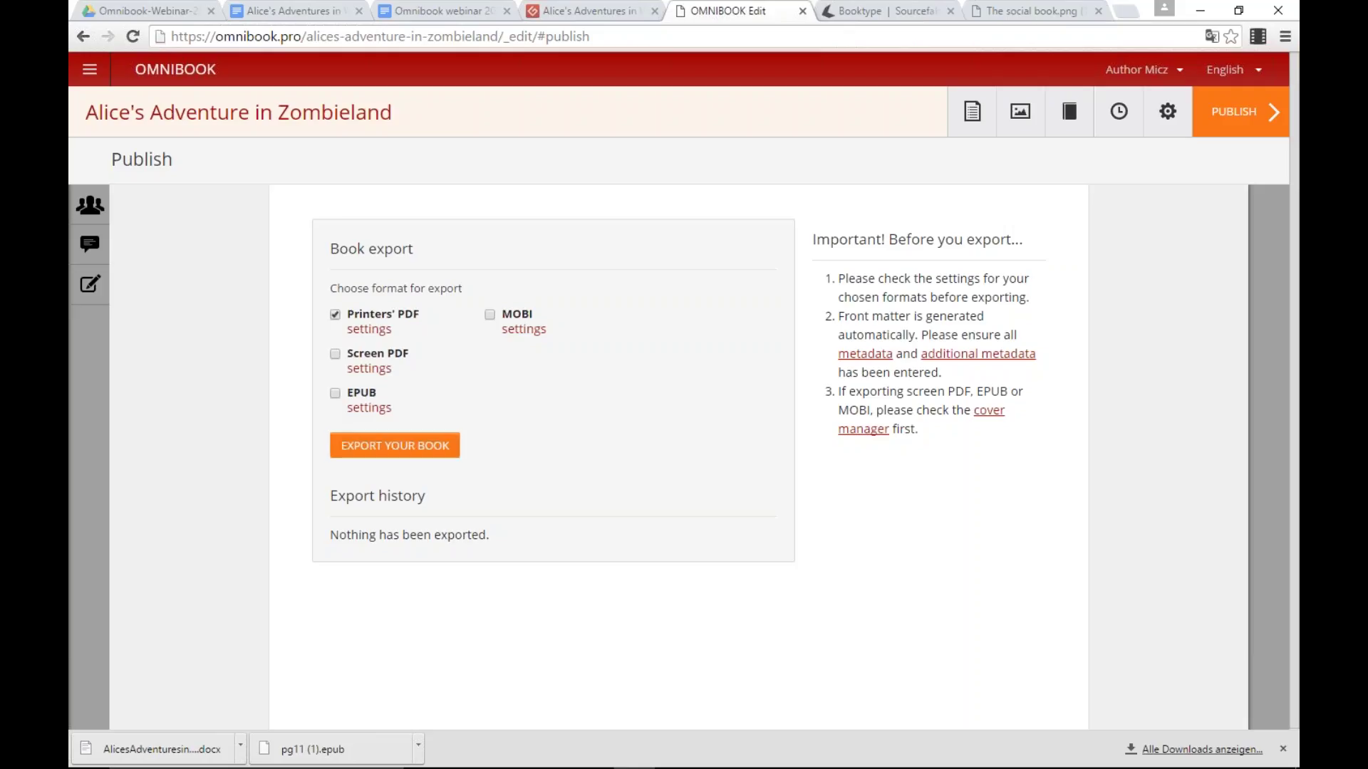
# Step: Export the book as Printers' PDF and open the resulting MPDF file in a new browser tab
pyautogui.click(395, 445)
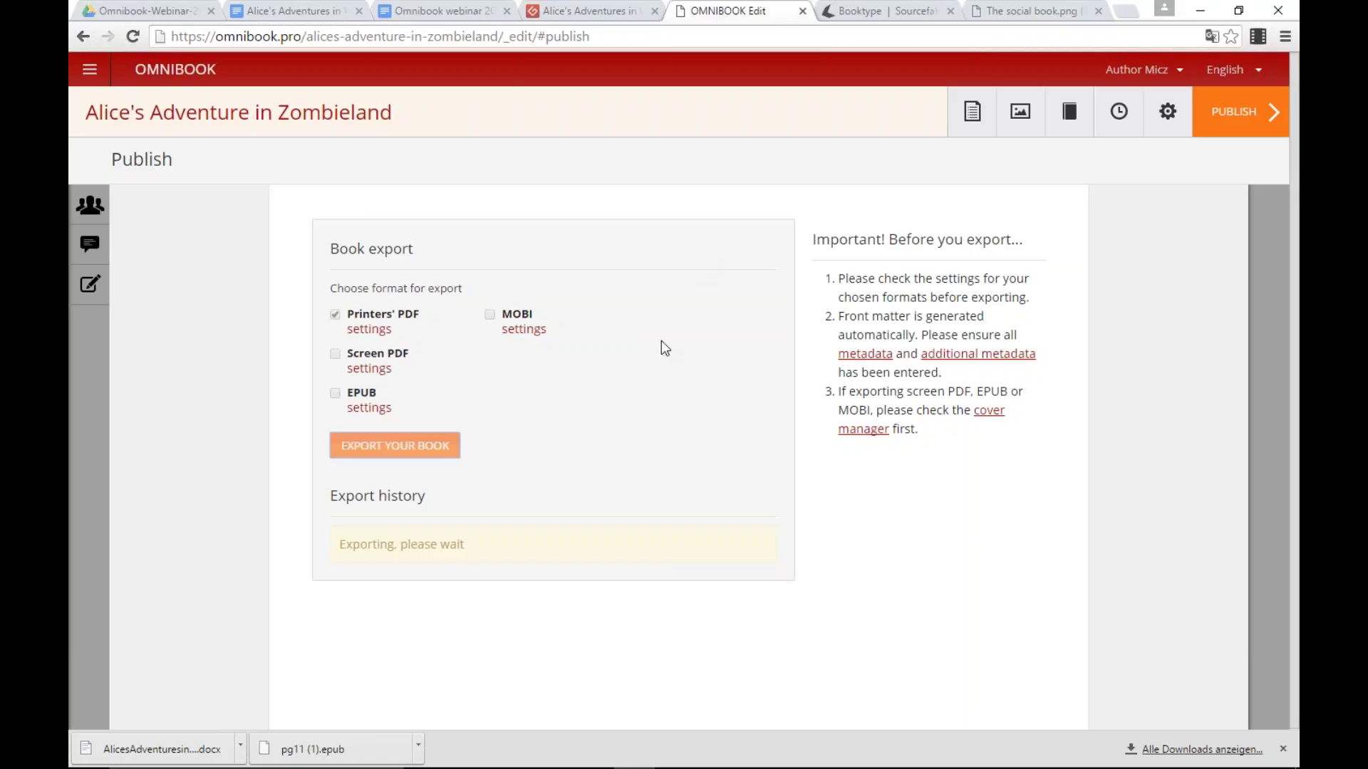
pyautogui.rightClick(376, 587)
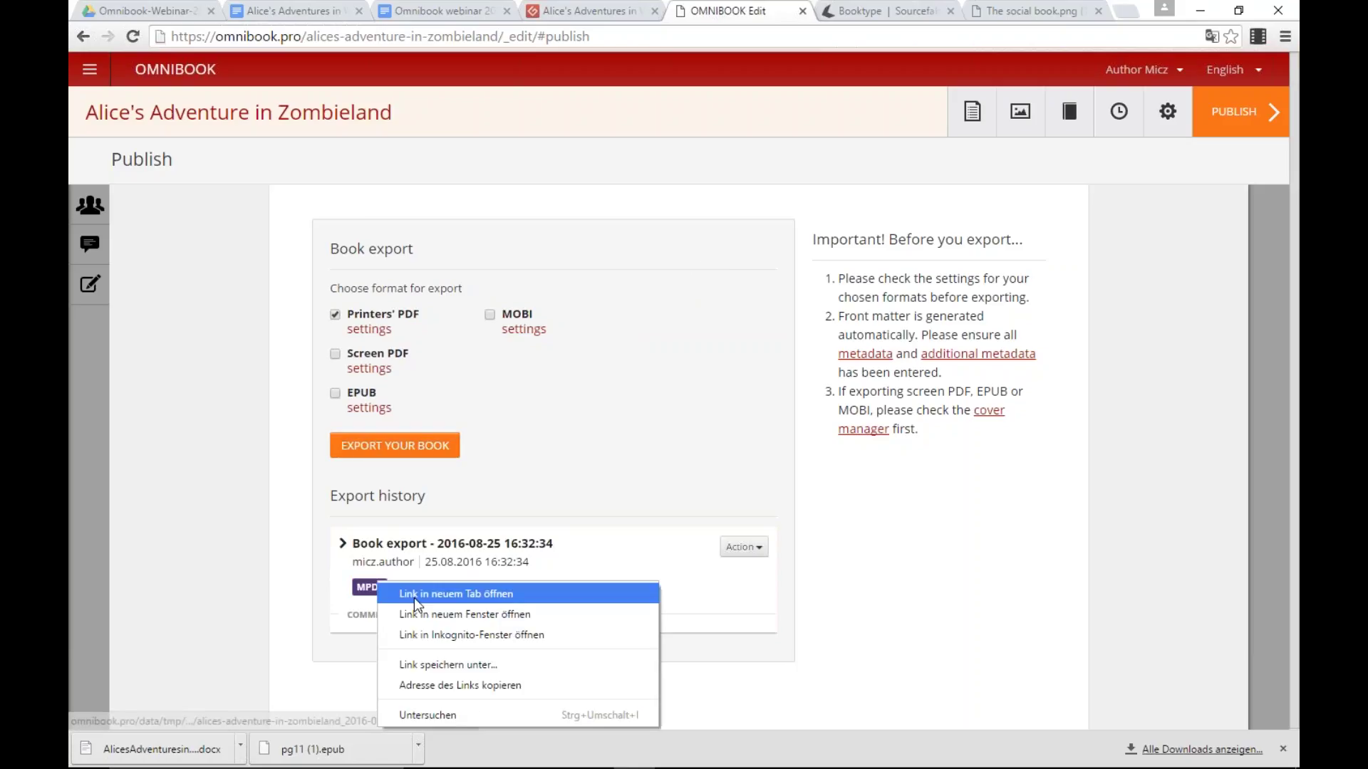
pyautogui.click(416, 597)
pyautogui.click(790, 12)
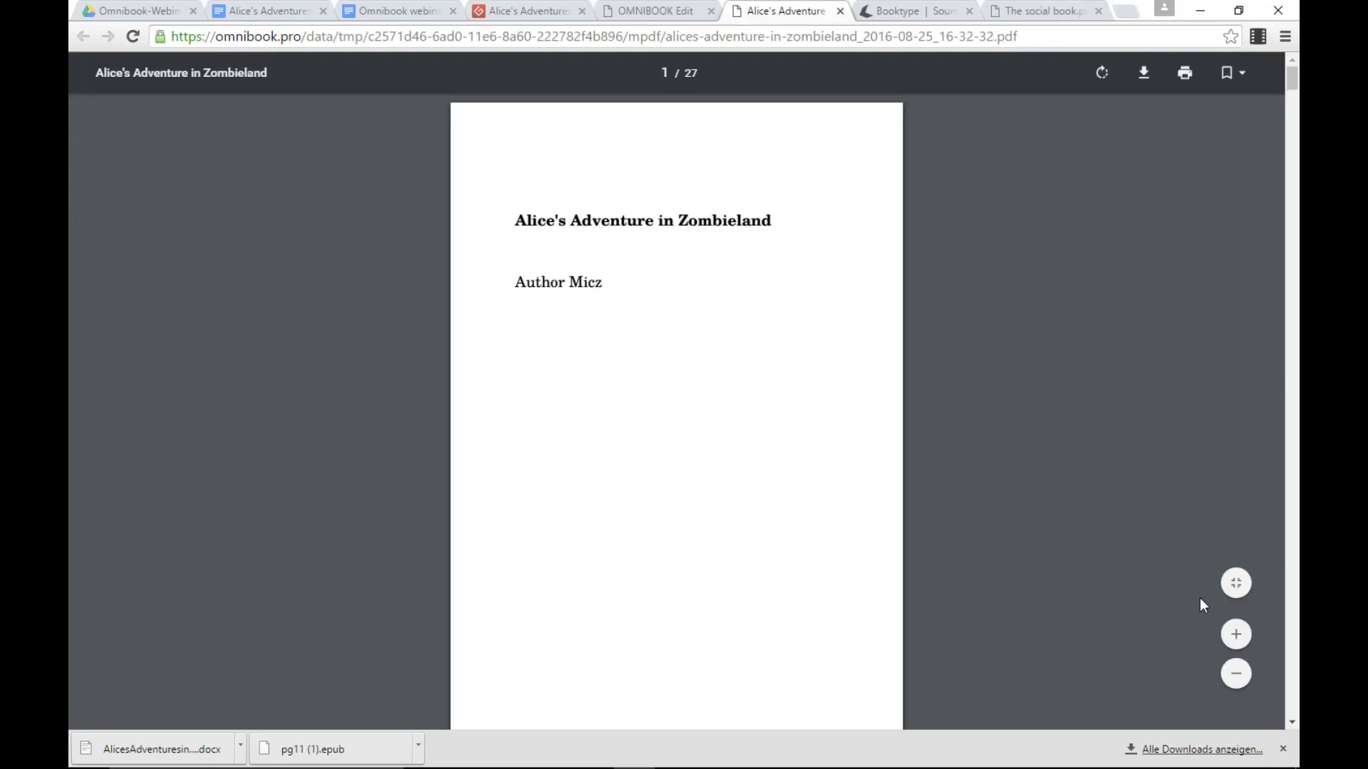
# Step: Fit the exported PDF to the page and leaf through its title page, table of contents and first chapter
pyautogui.click(1235, 585)
pyautogui.press('Right')
pyautogui.press('Right')
pyautogui.press('Right')
pyautogui.press('Right')
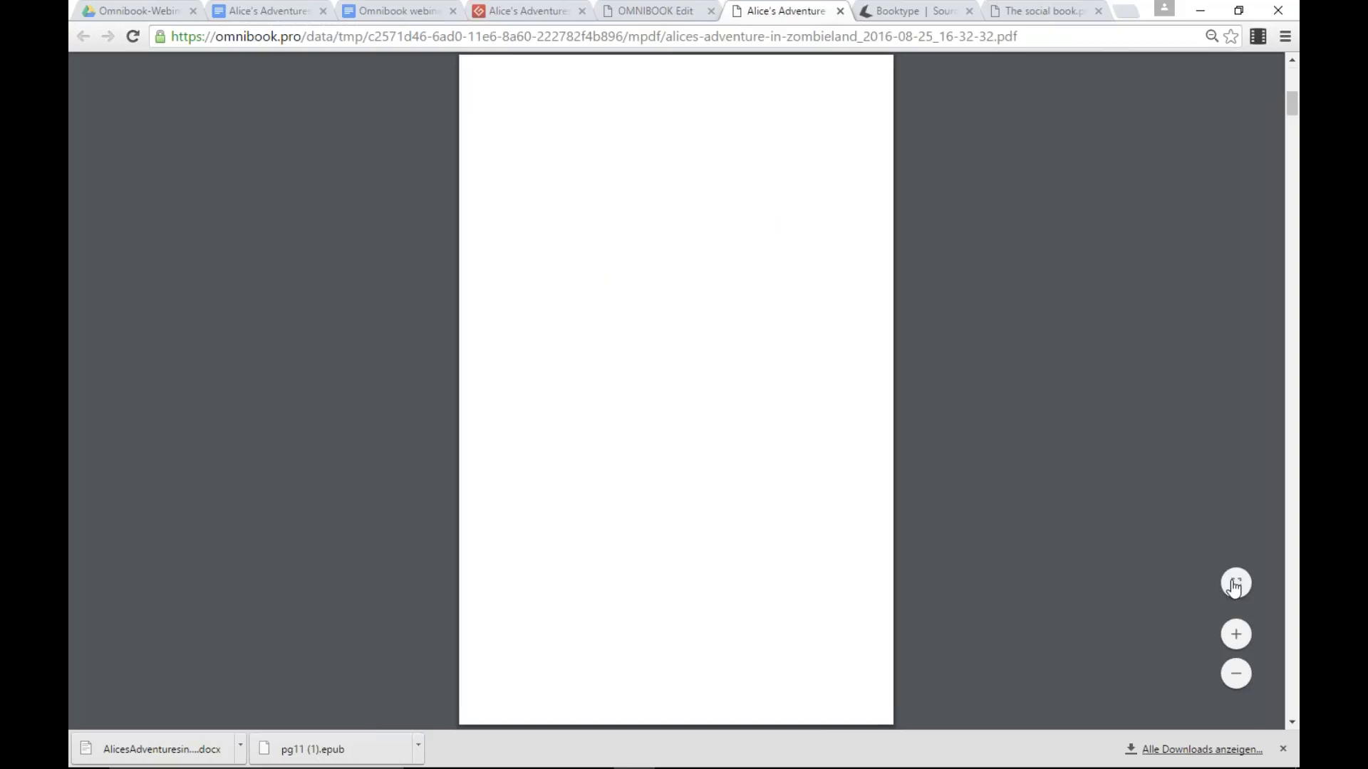
pyautogui.press('Right')
pyautogui.press('Left')
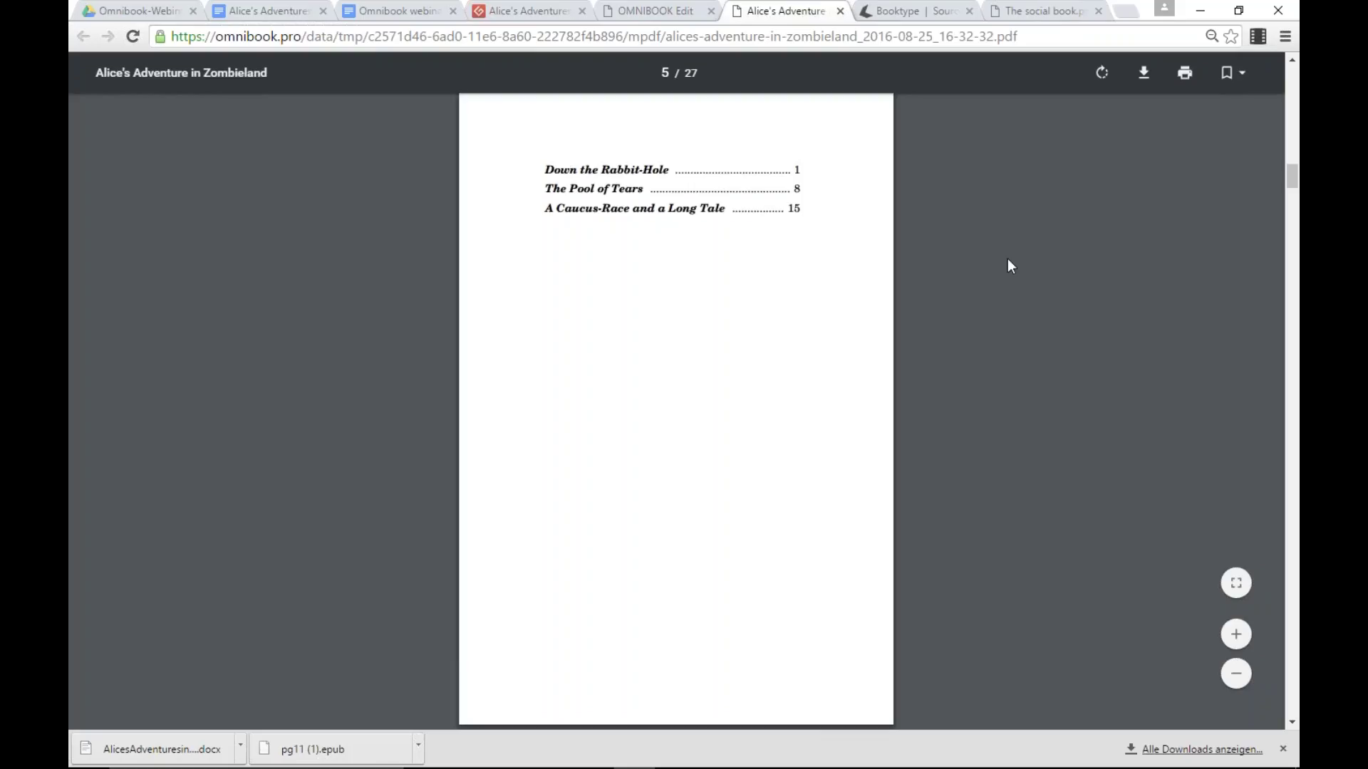
pyautogui.press('Right')
pyautogui.press('Right')
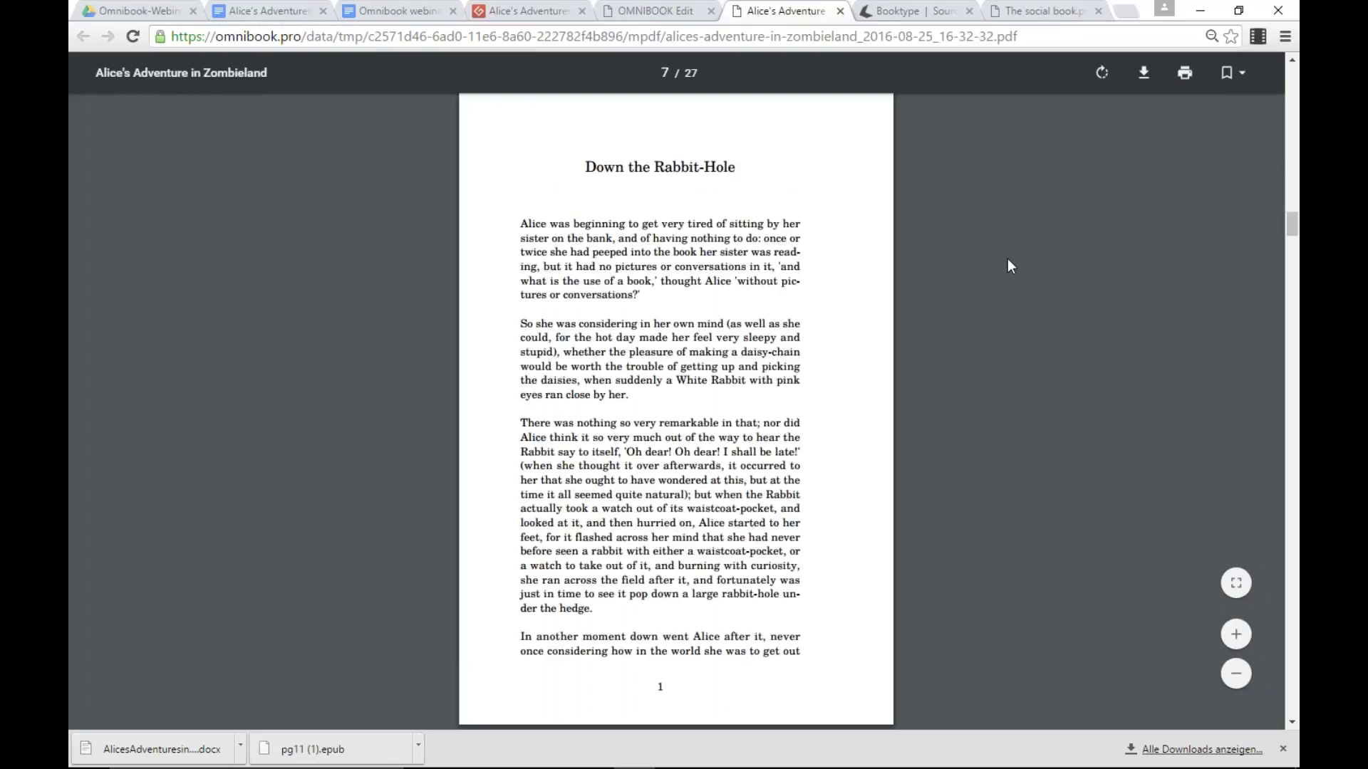
pyautogui.press('Right')
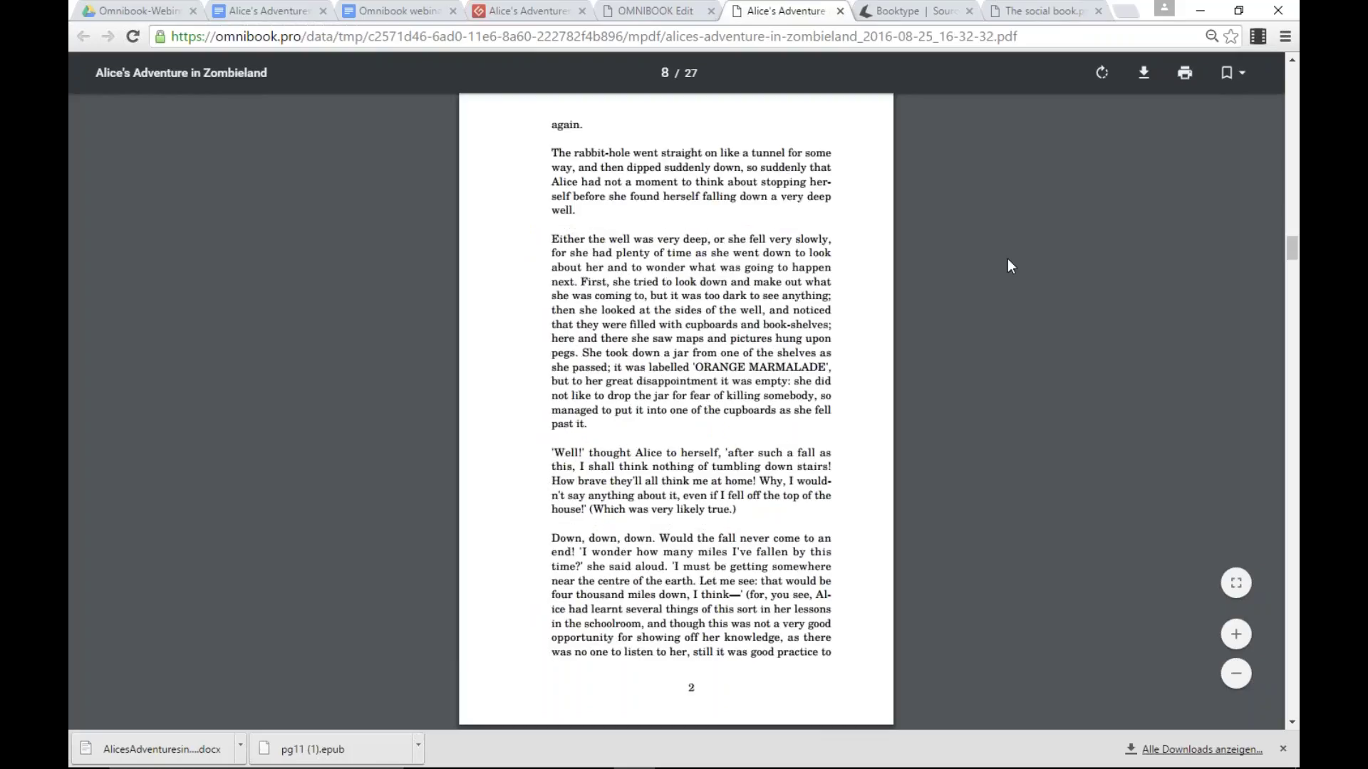
pyautogui.press('Right')
pyautogui.press('Right')
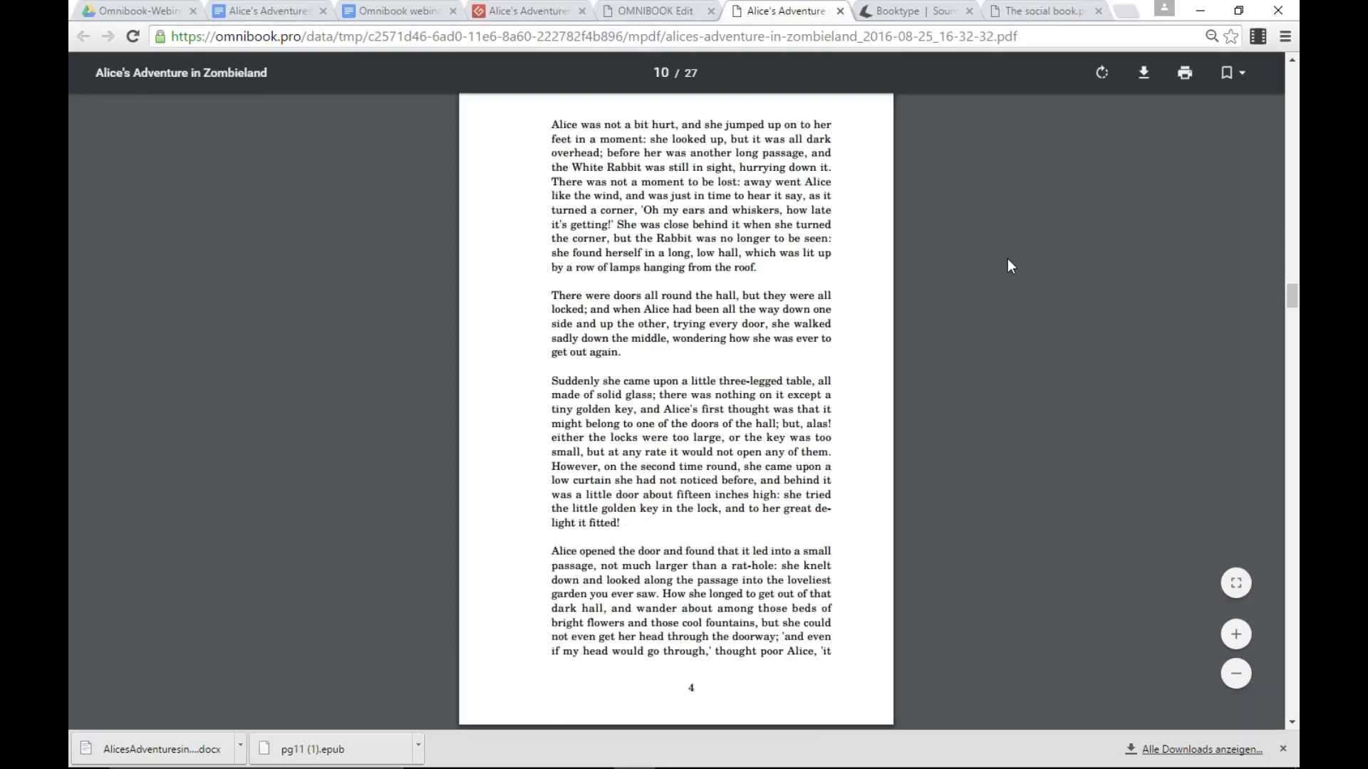
pyautogui.press('Right')
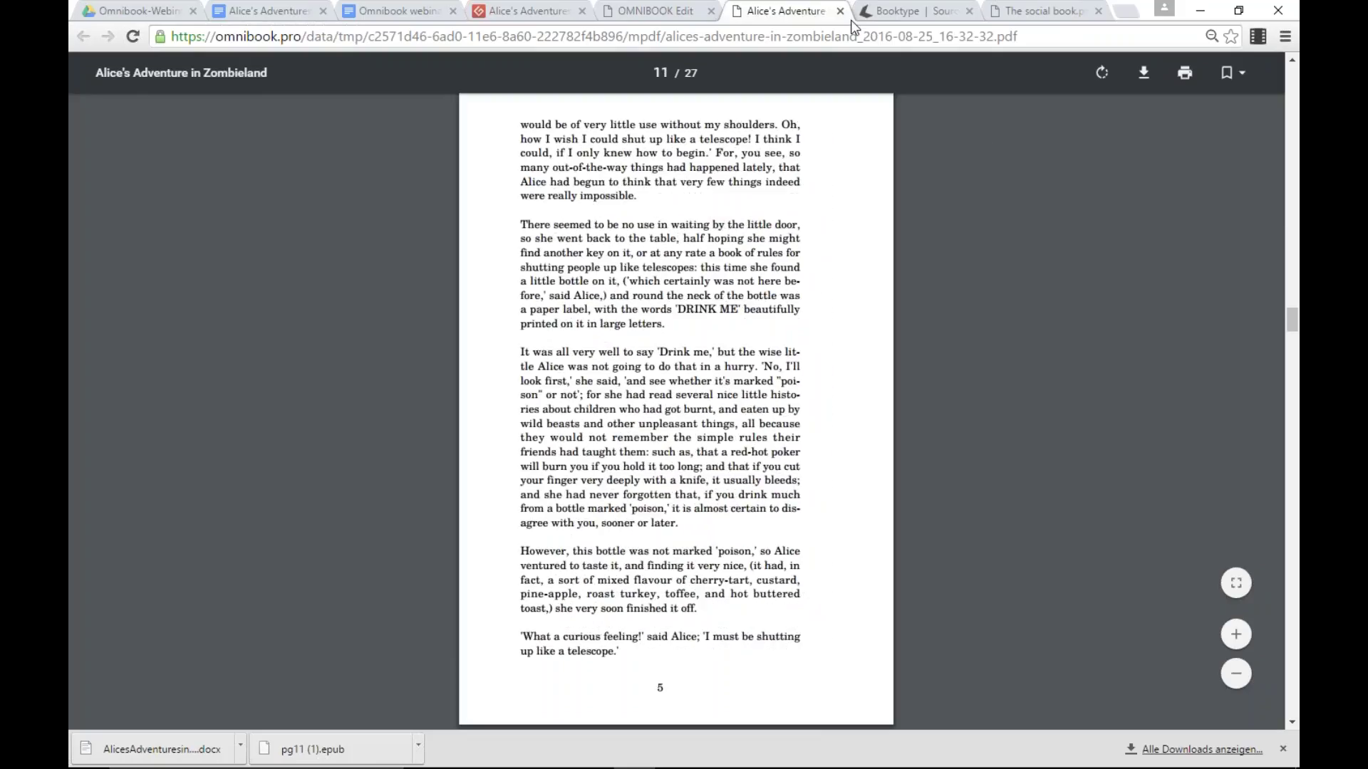
# Step: Close the PDF preview and the downloads bar, and return to My Dashboard
pyautogui.click(840, 12)
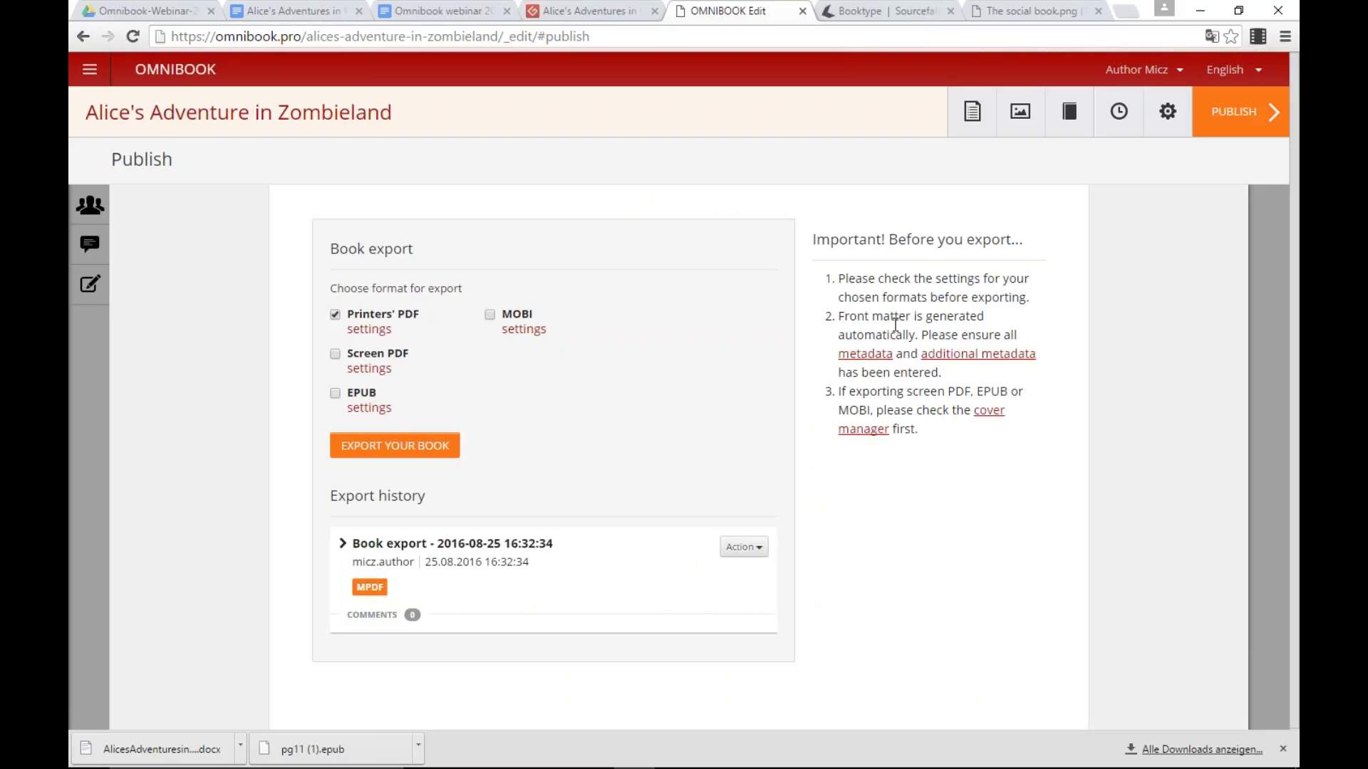
pyautogui.click(1283, 750)
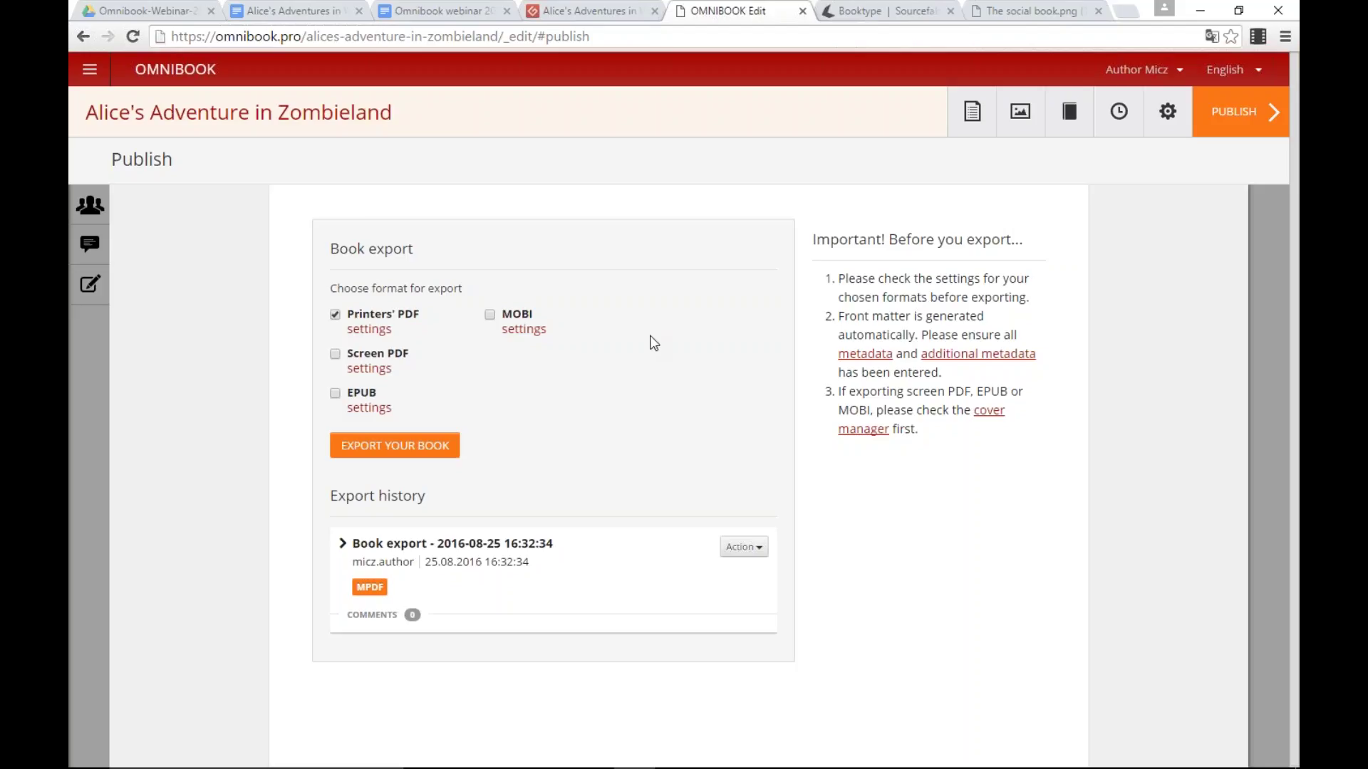
pyautogui.click(210, 75)
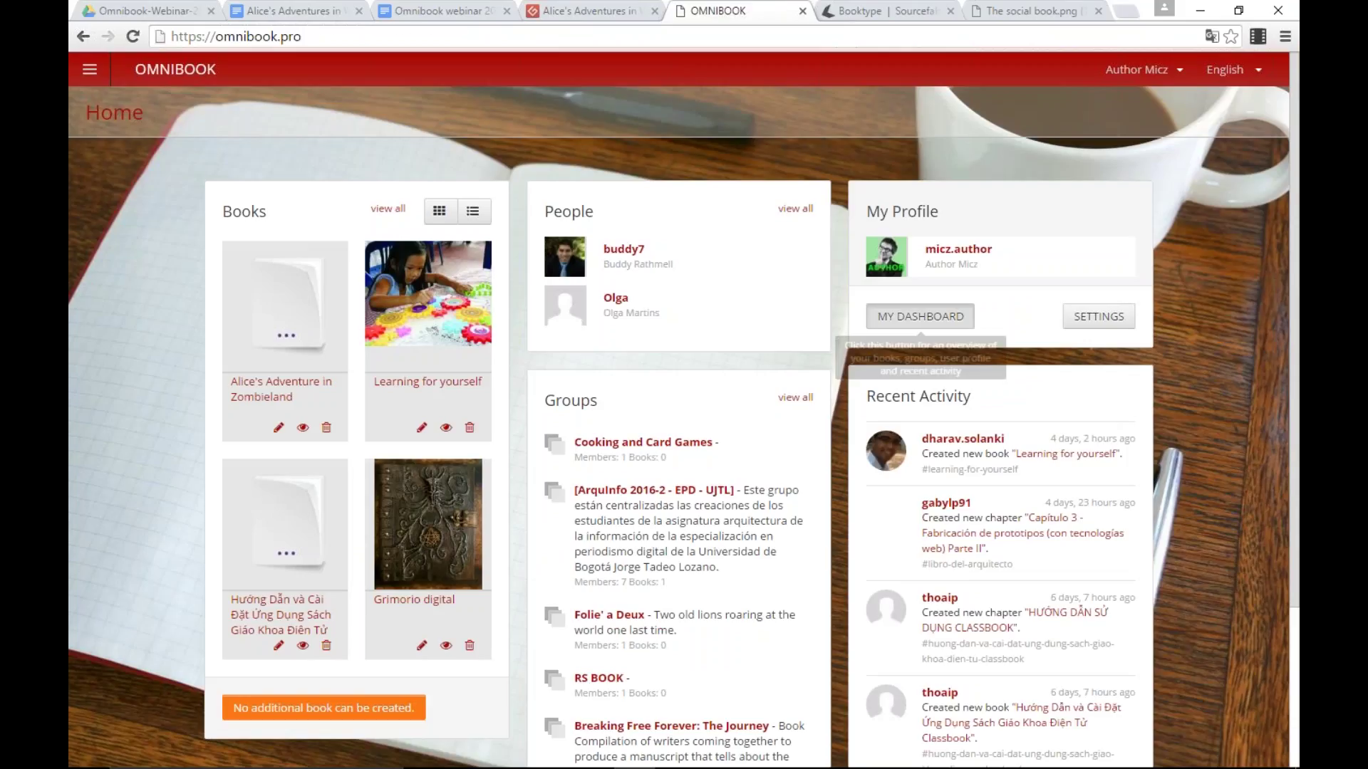
pyautogui.click(948, 316)
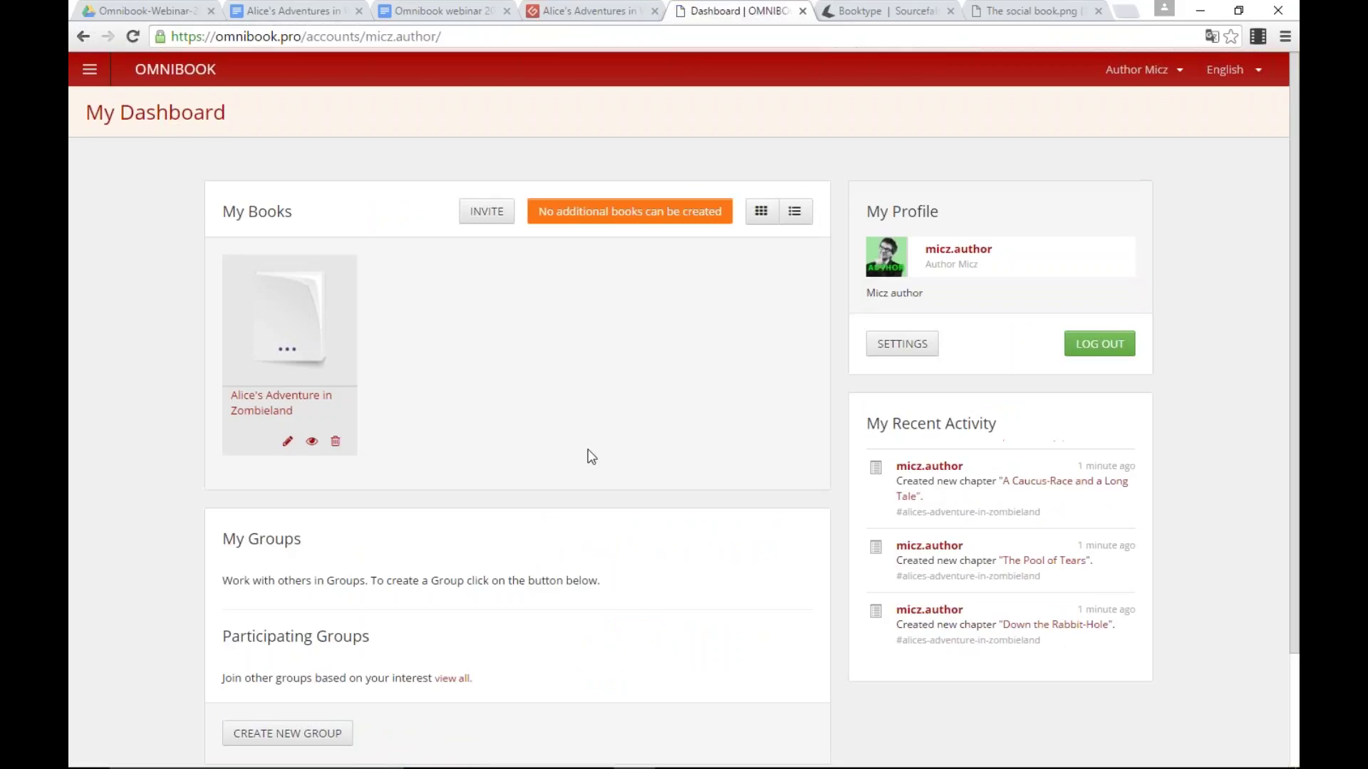
# Step: Edit the book Alice's Adventure in Zombieland and open the Roles section of its book settings
pyautogui.click(289, 443)
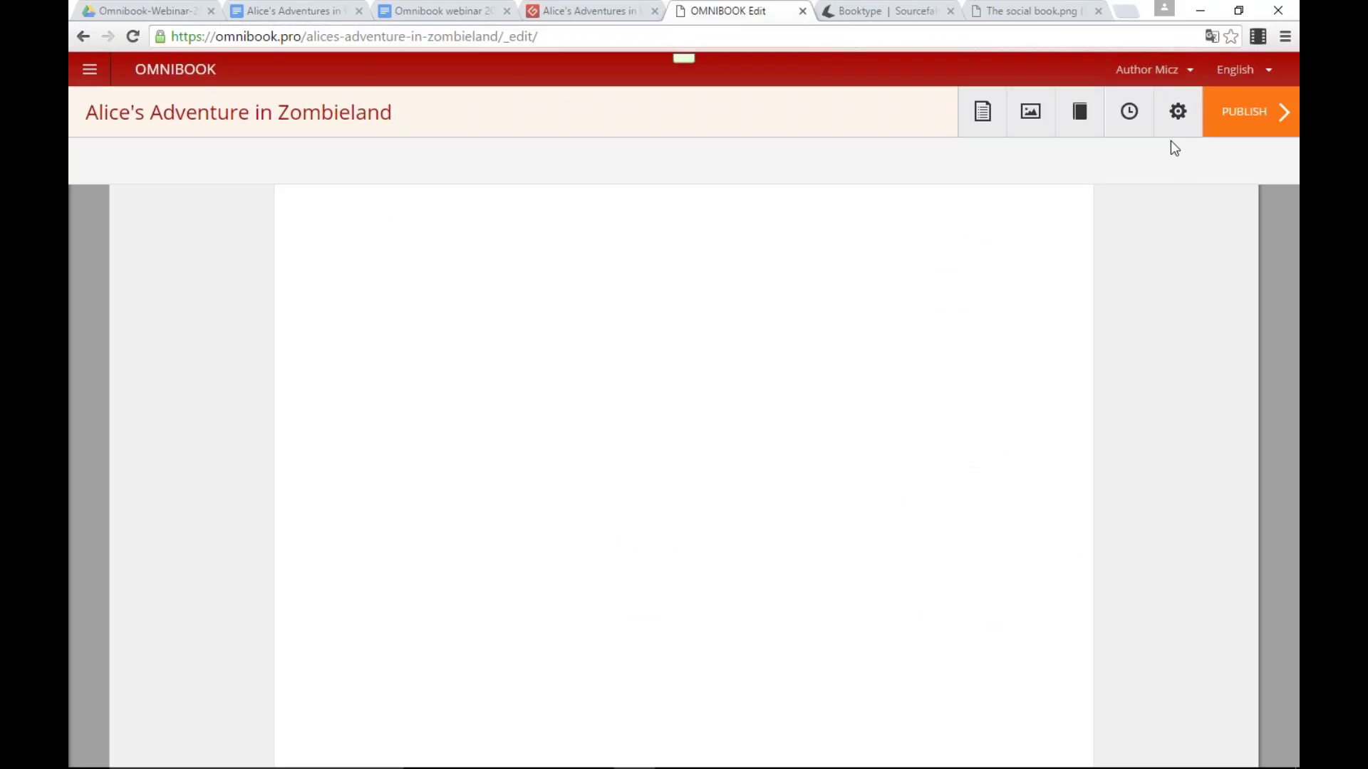
pyautogui.click(1167, 112)
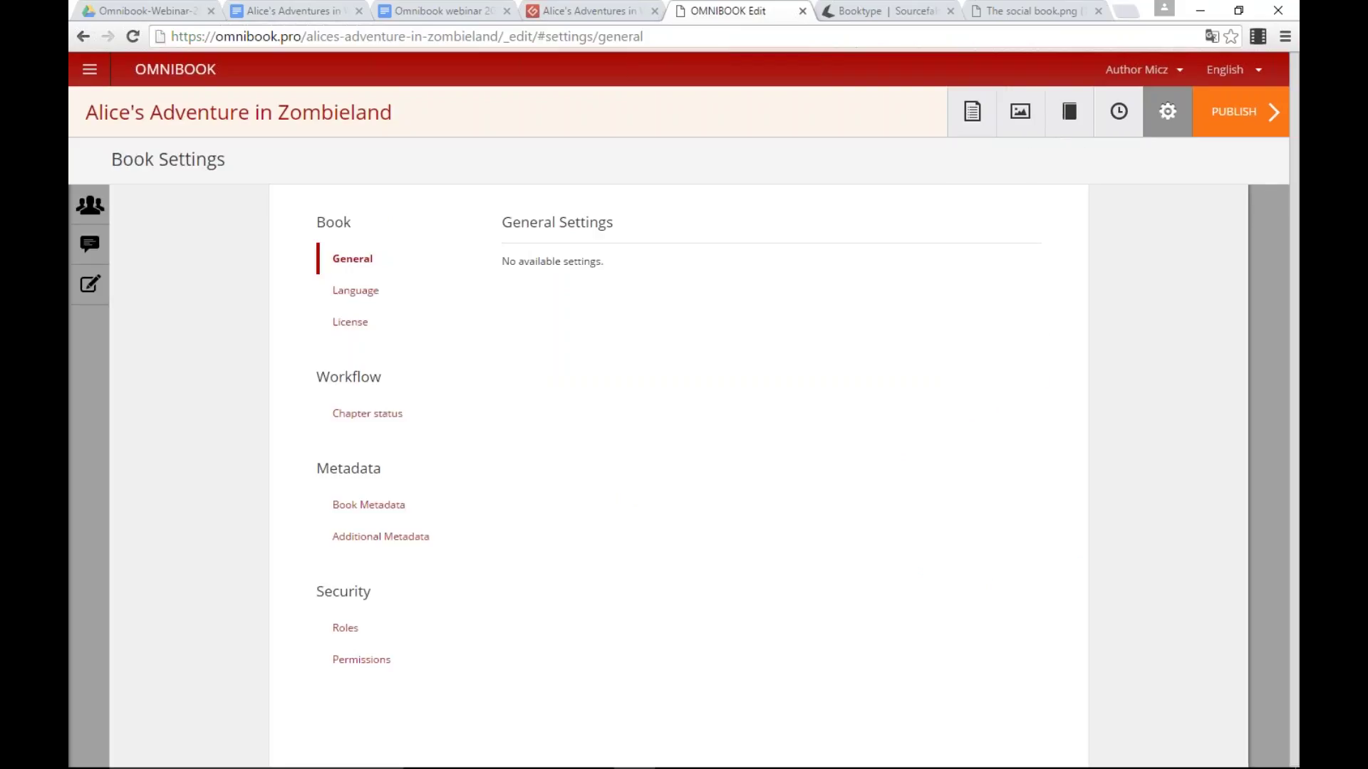
pyautogui.click(347, 628)
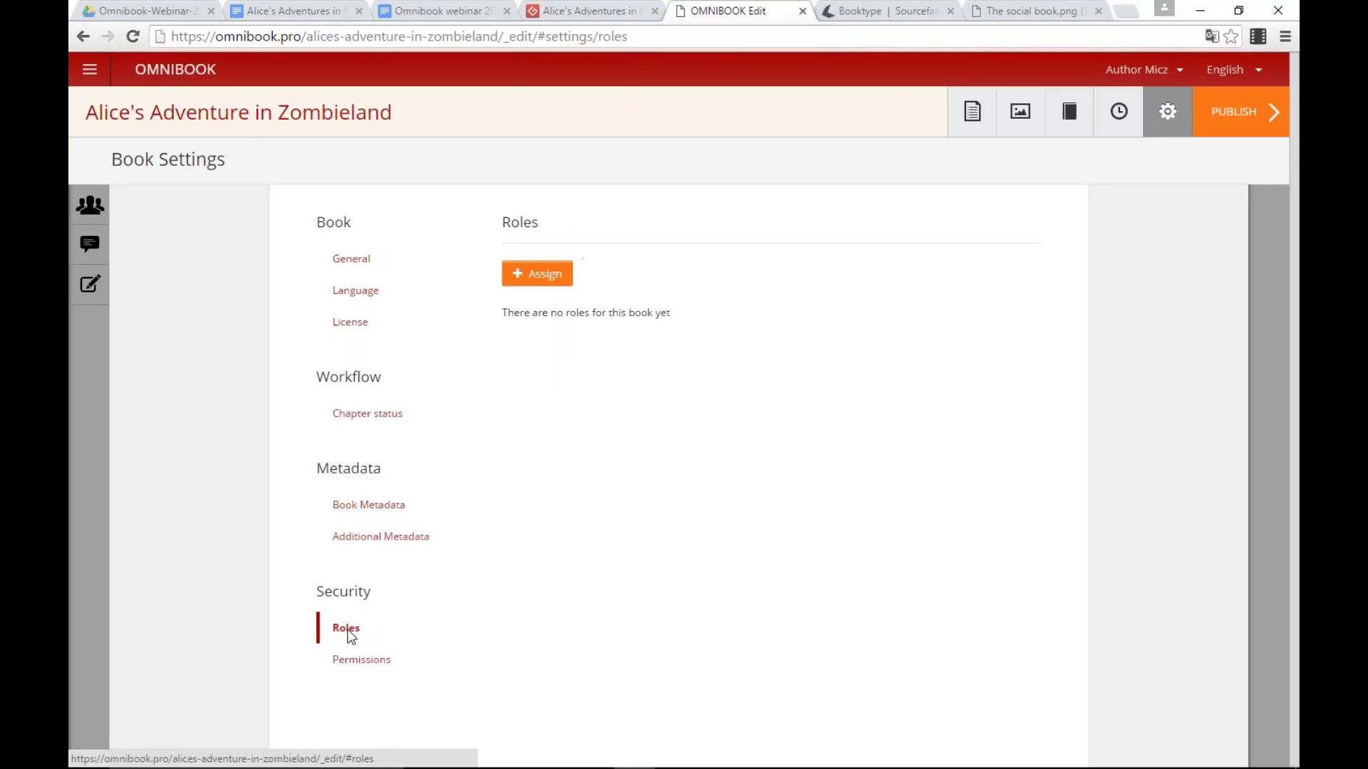
# Step: Find the Omnibook Admin user by name, assign them the Chief Editor role, save, and show the role's description
pyautogui.click(551, 278)
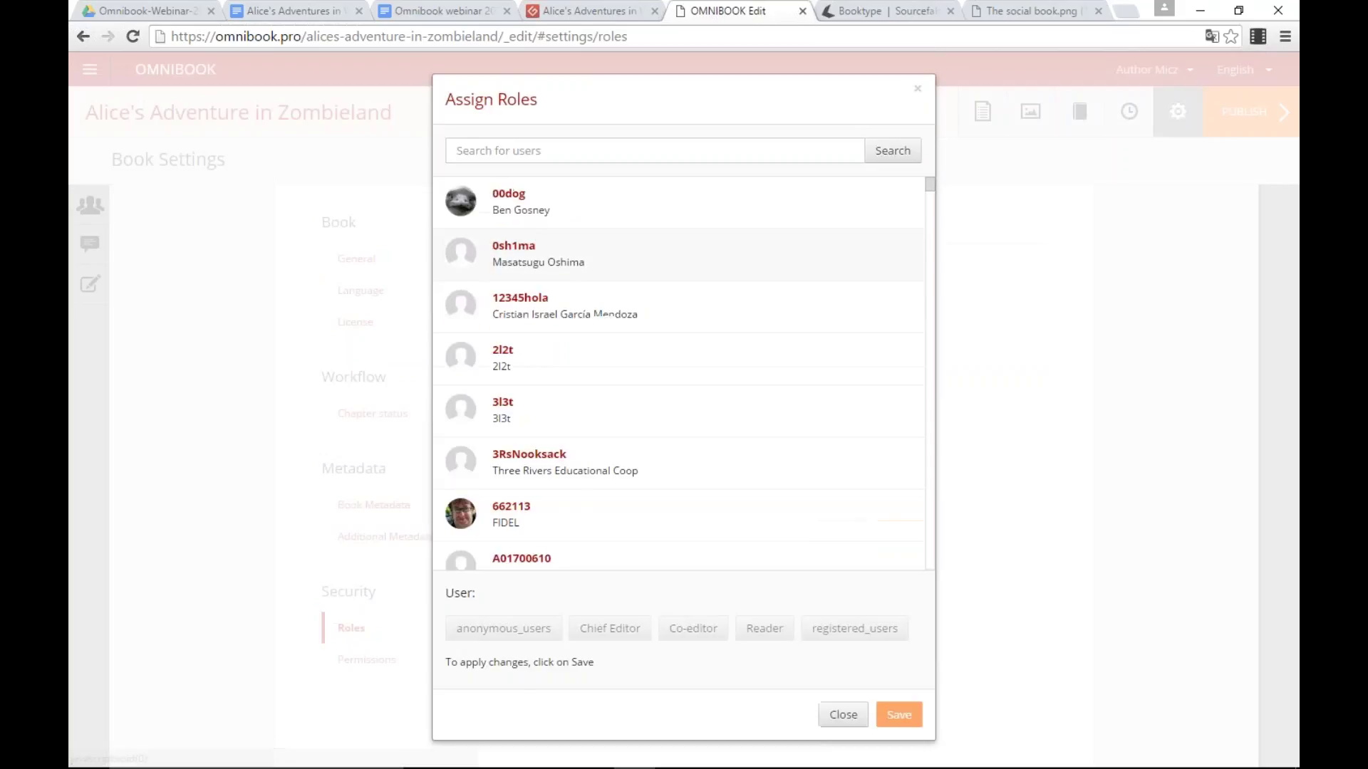
pyautogui.write('micz')
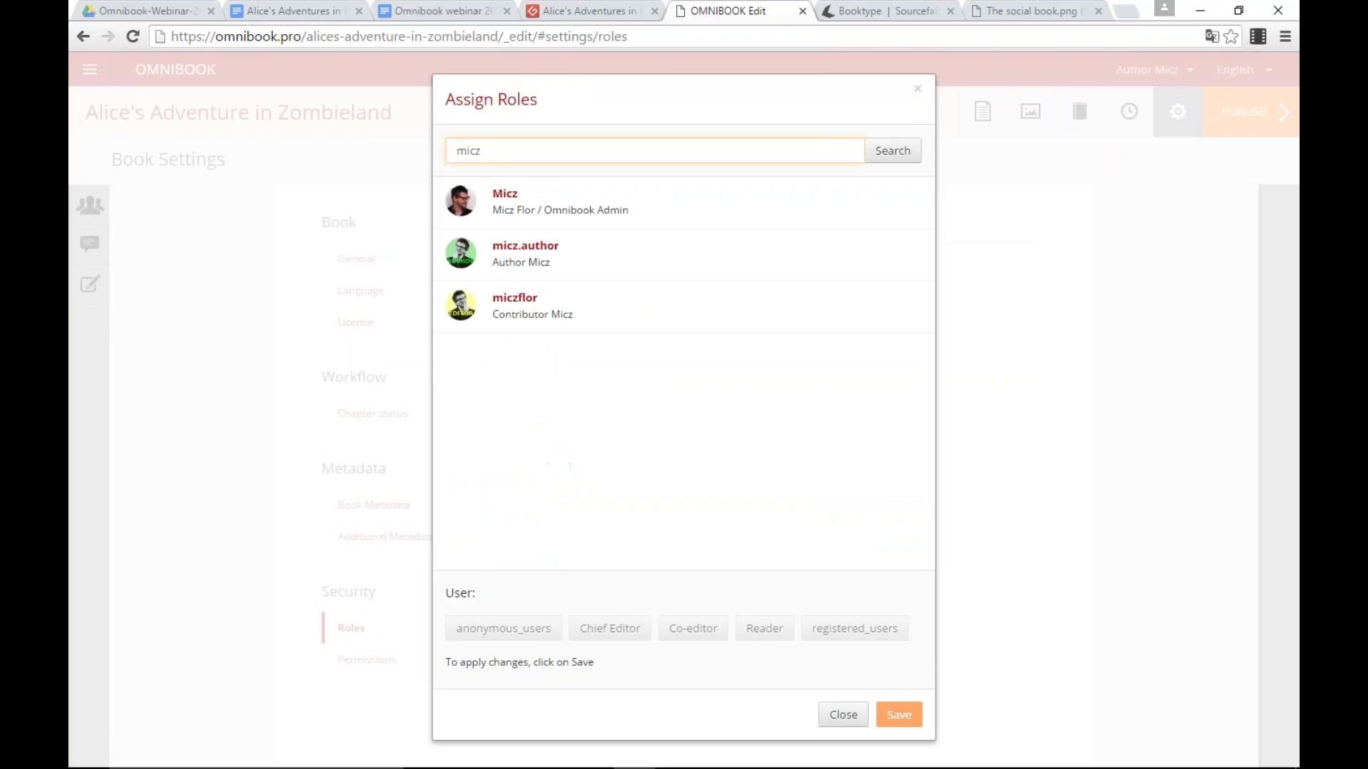
pyautogui.click(516, 200)
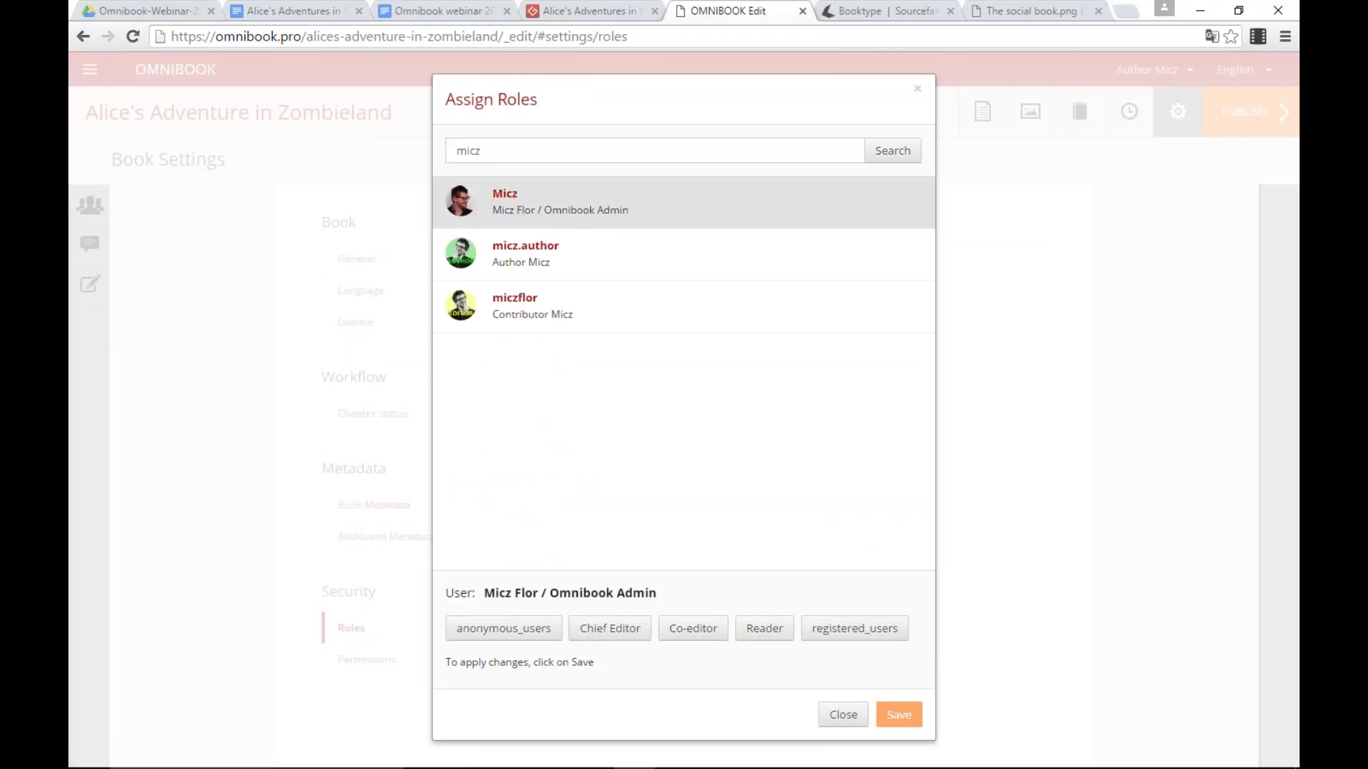
pyautogui.click(608, 632)
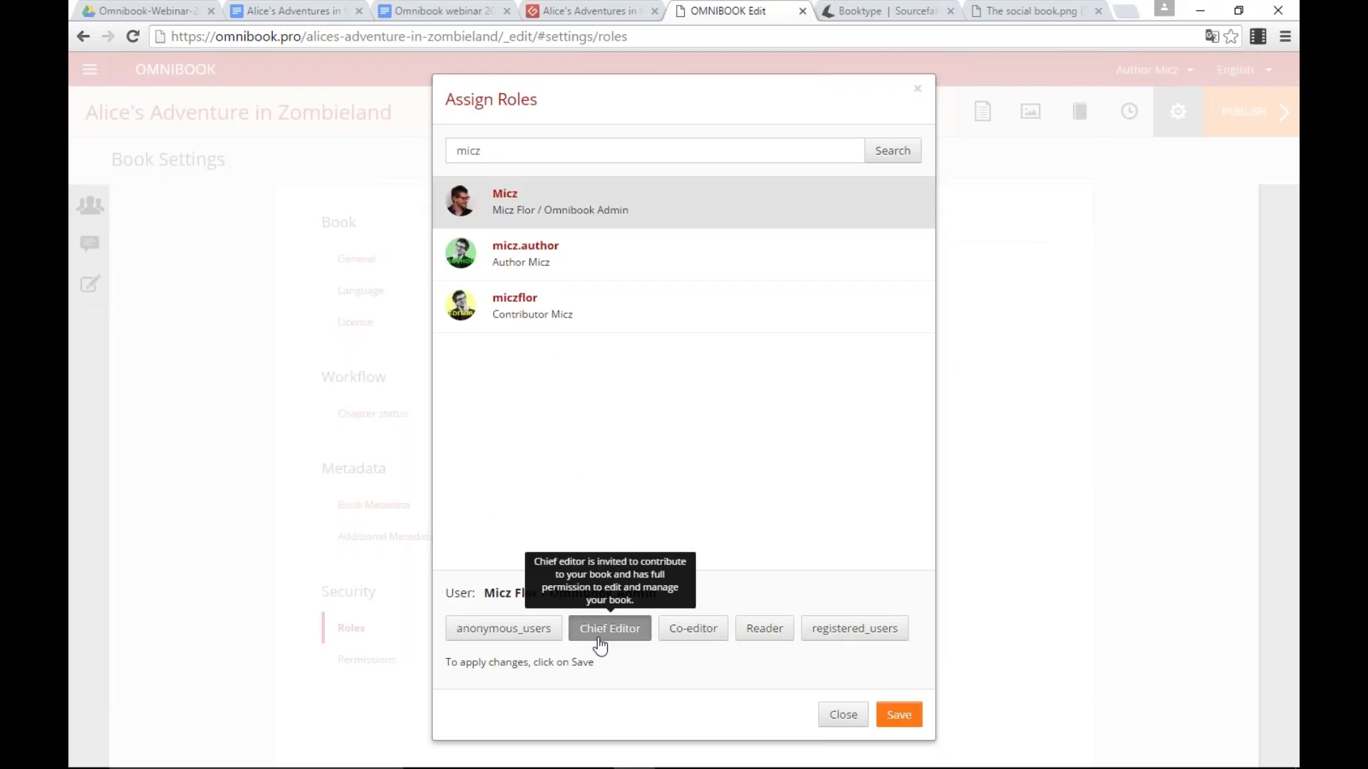
pyautogui.click(887, 718)
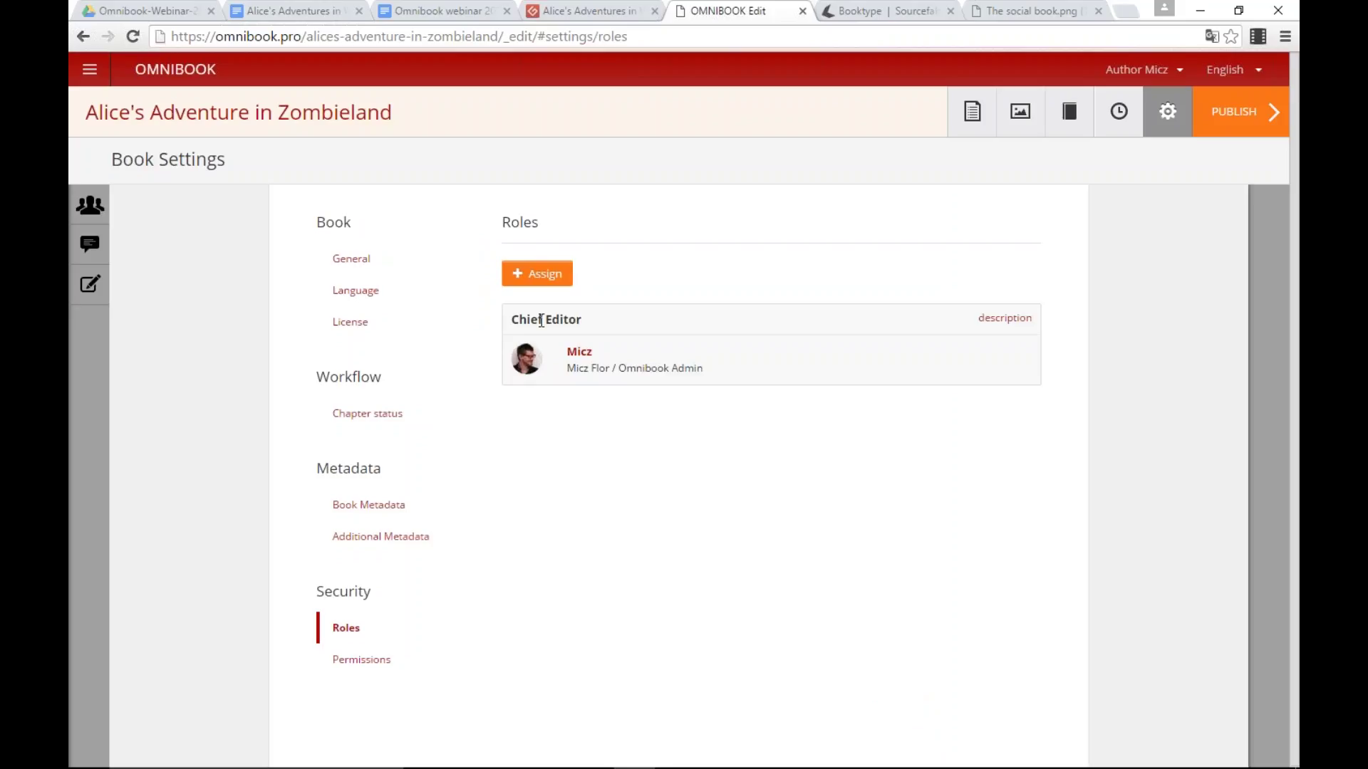
pyautogui.click(1005, 319)
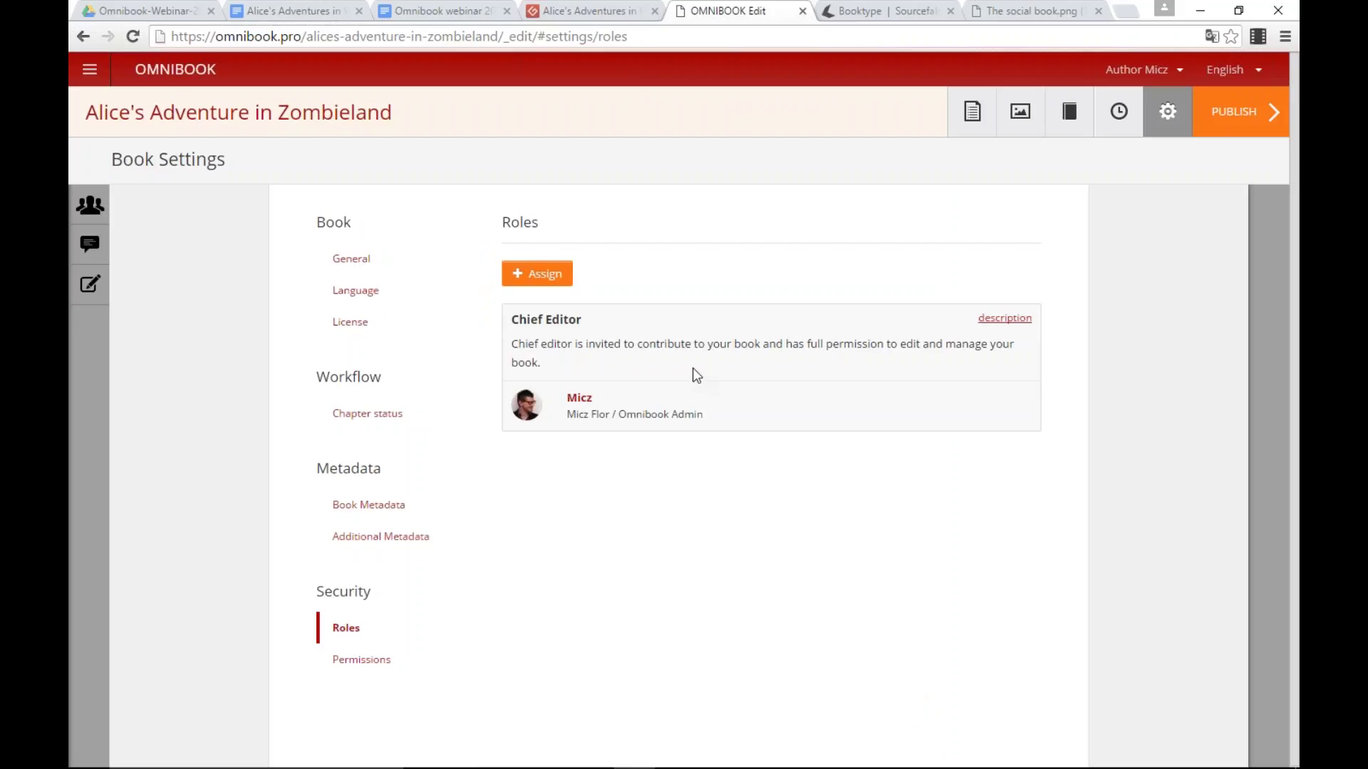
# Step: Switch to the Vivaldi browser window showing the Omnibook group Cooking and Card Games
pyautogui.hotkey('alt', 'Tab')
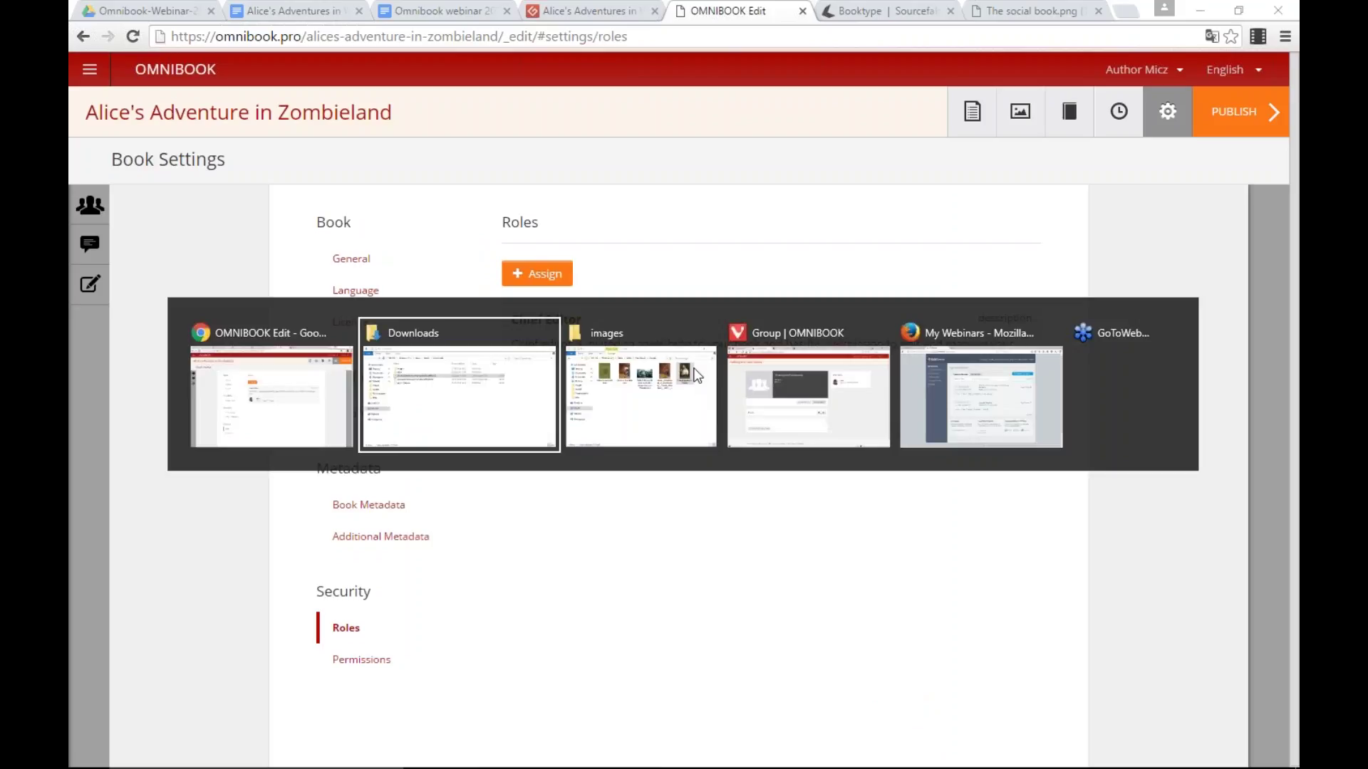
pyautogui.hotkey('alt', 'Tab')
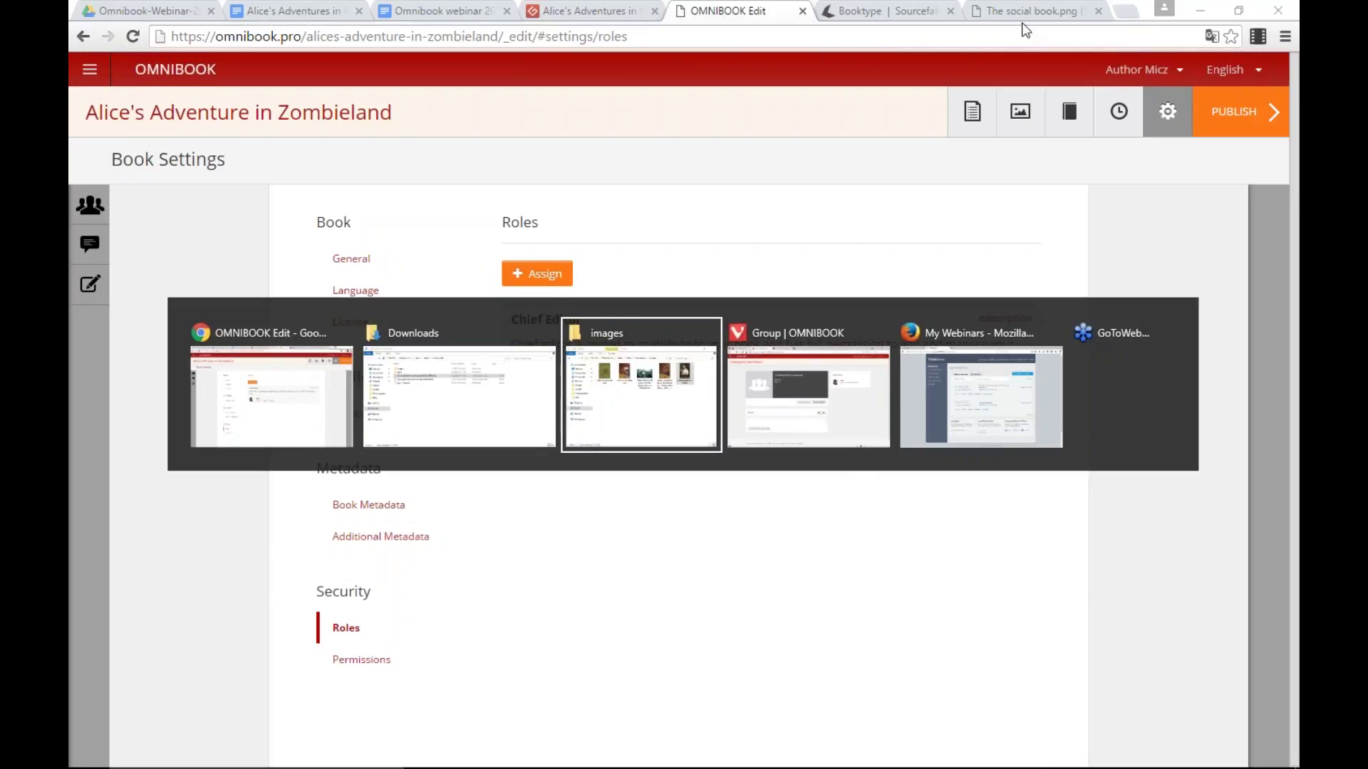
pyautogui.hotkey('alt', 'Tab')
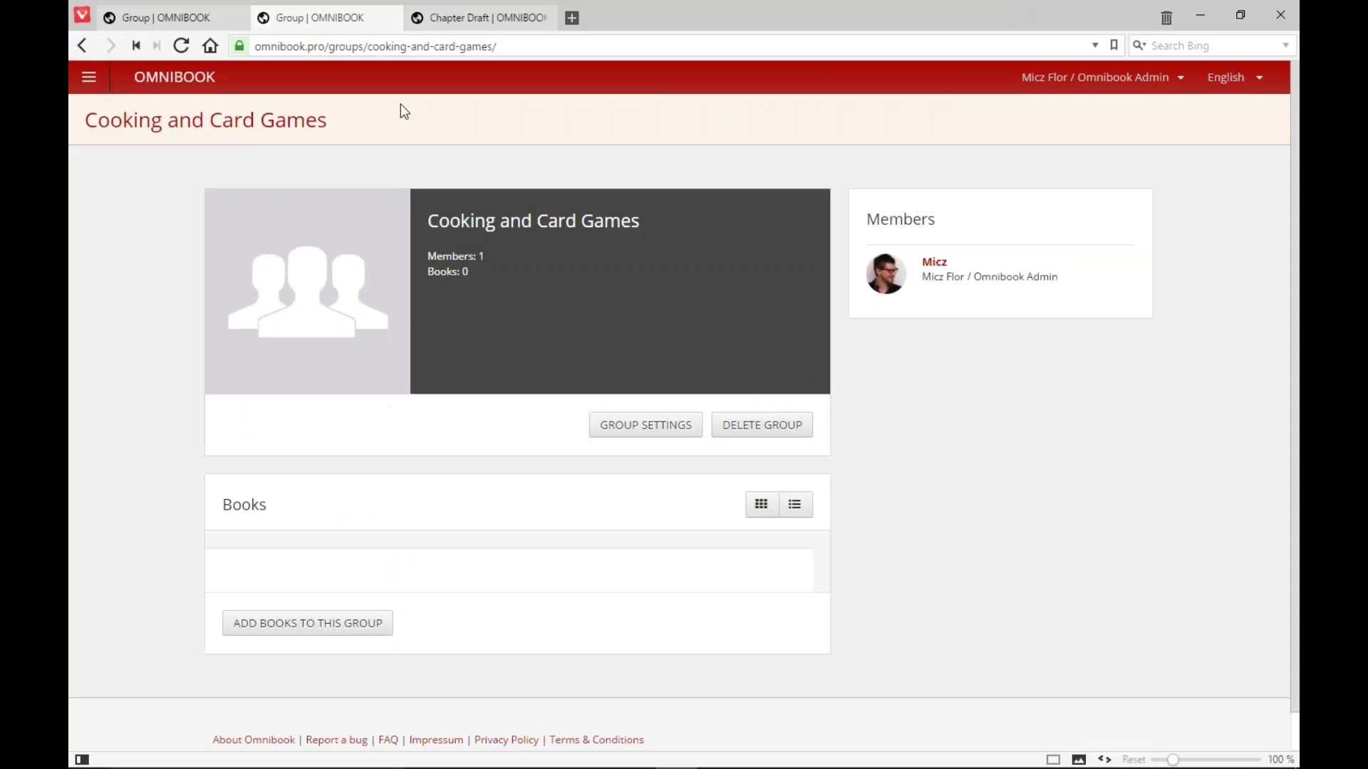
# Step: Go to My Dashboard, edit the participating book Alice's Adventure in Zombieland, and open its chapter Down the Rabbit-Hole
pyautogui.click(169, 79)
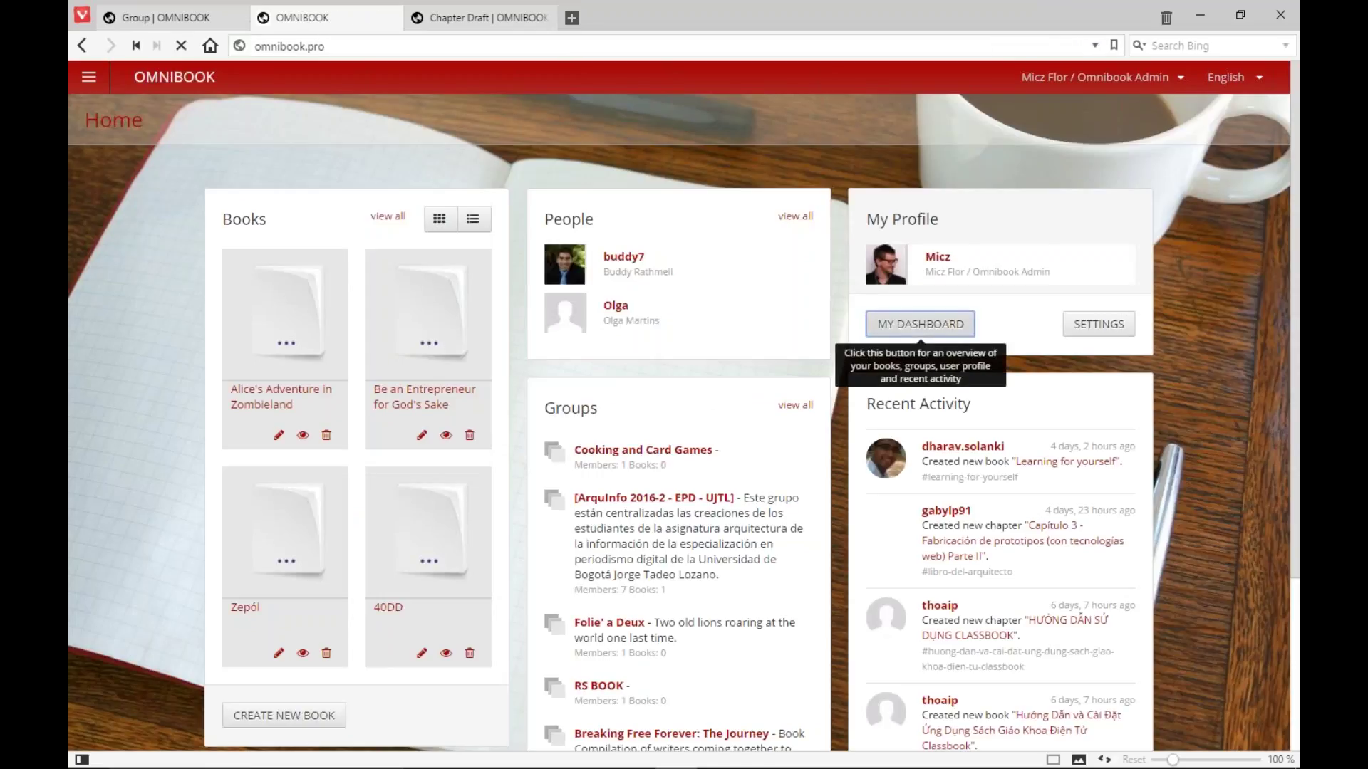
pyautogui.click(920, 324)
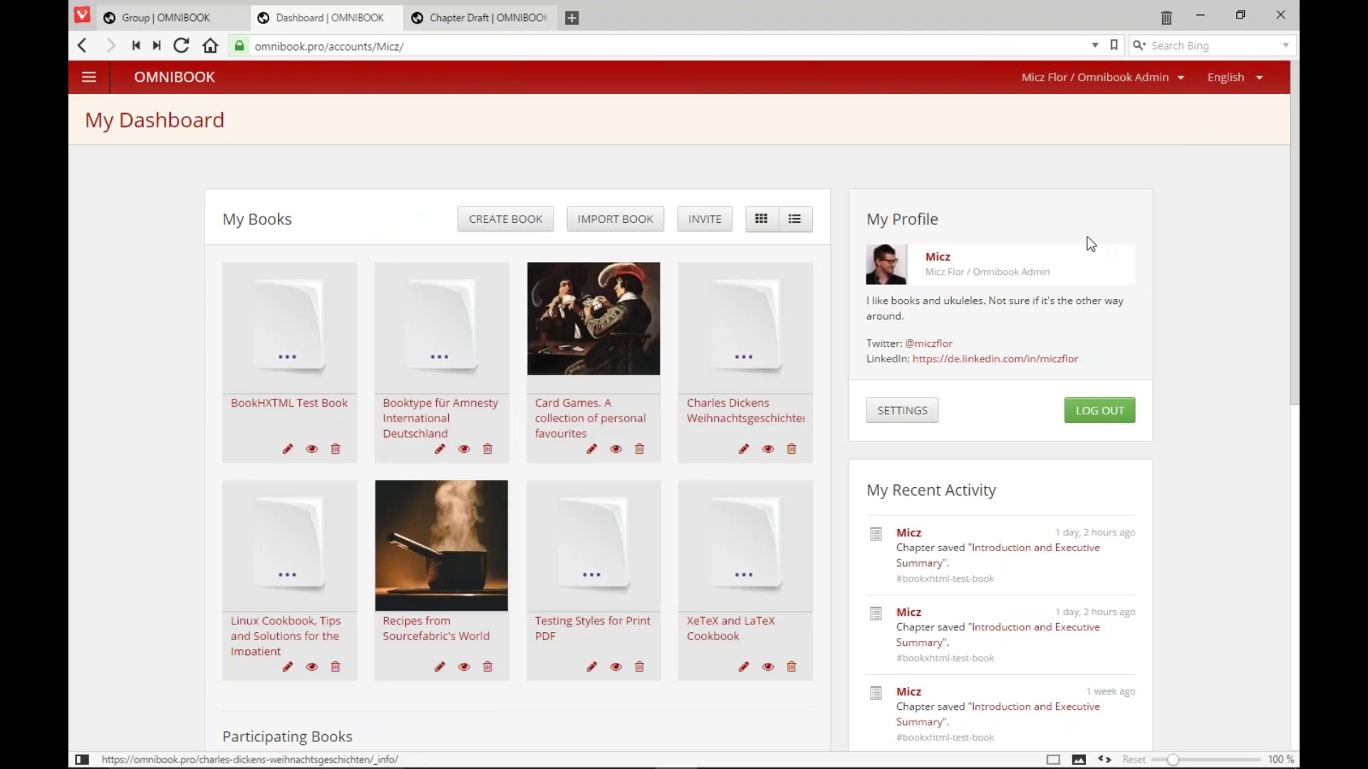
pyautogui.scroll(-3, 1168, 255)
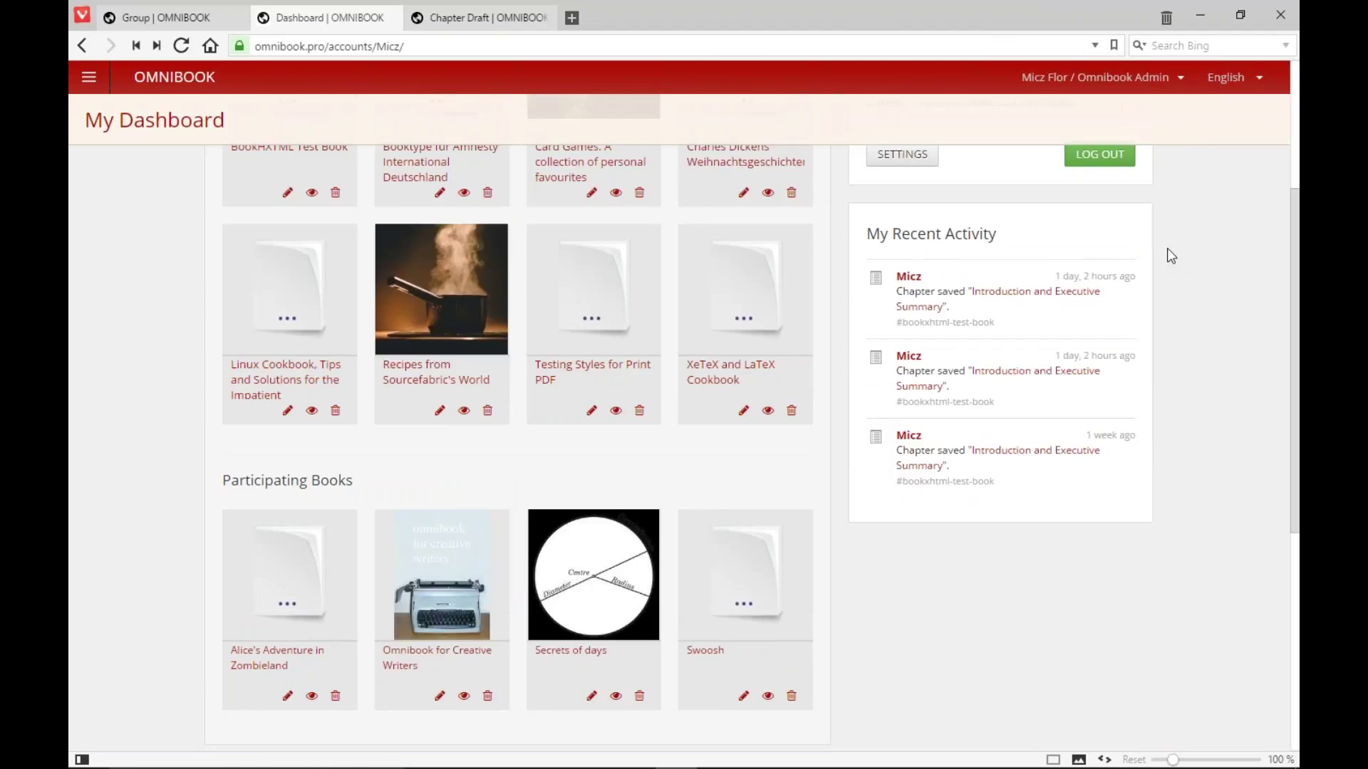
pyautogui.scroll(-2, 1167, 248)
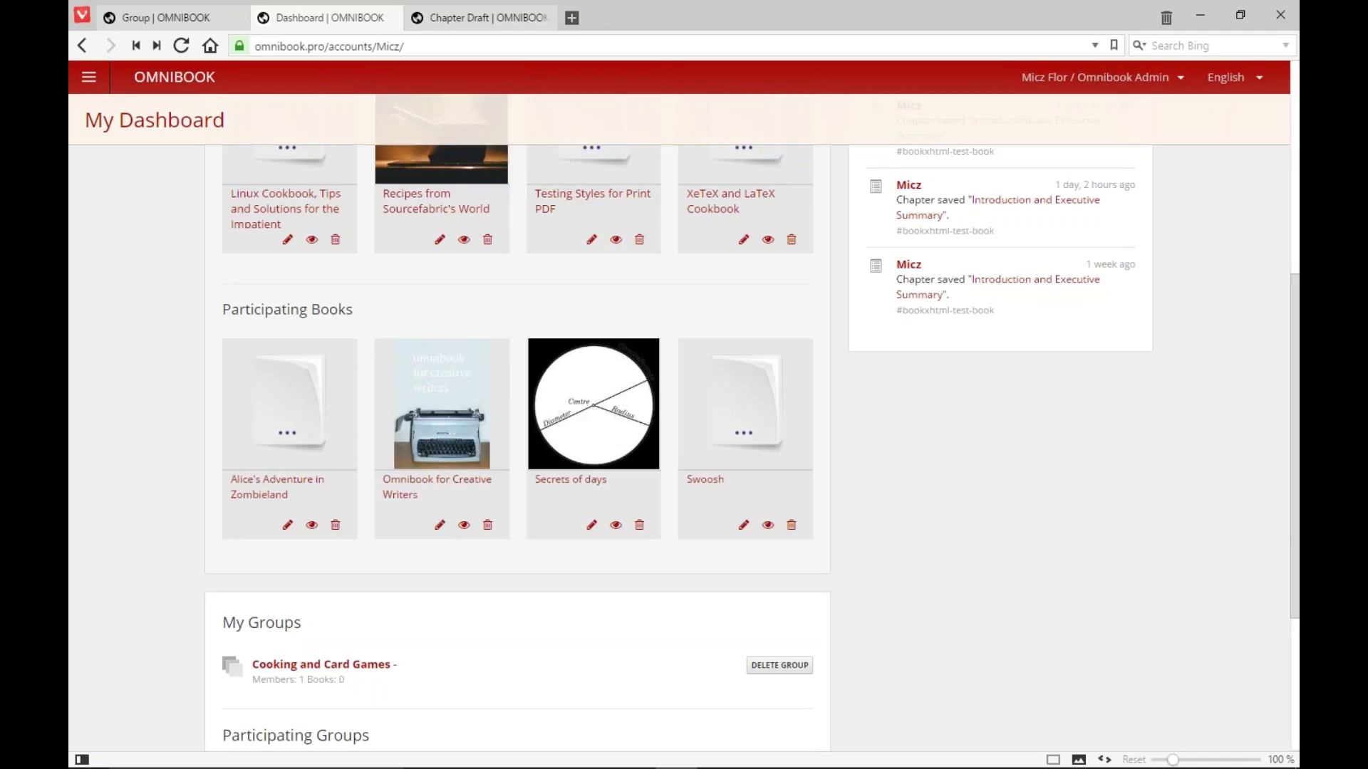
pyautogui.click(288, 525)
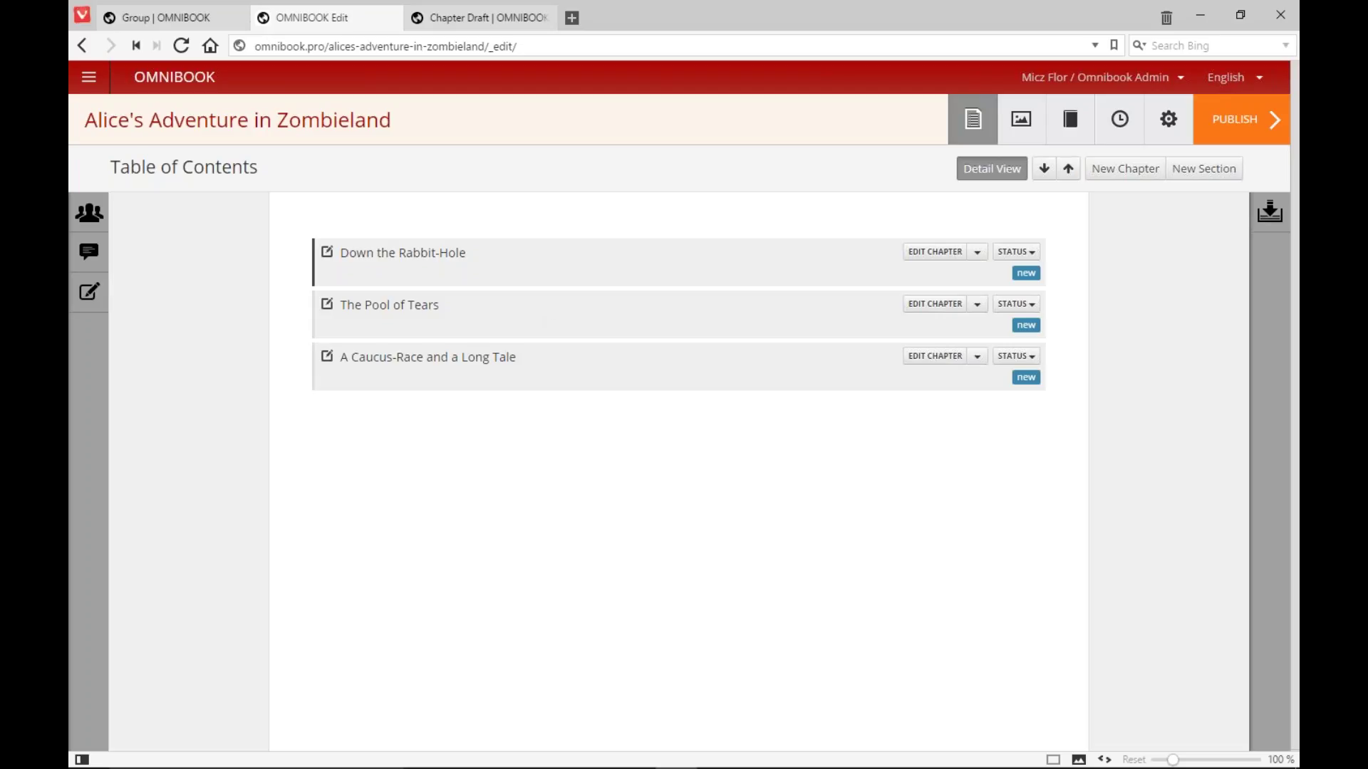
pyautogui.click(442, 256)
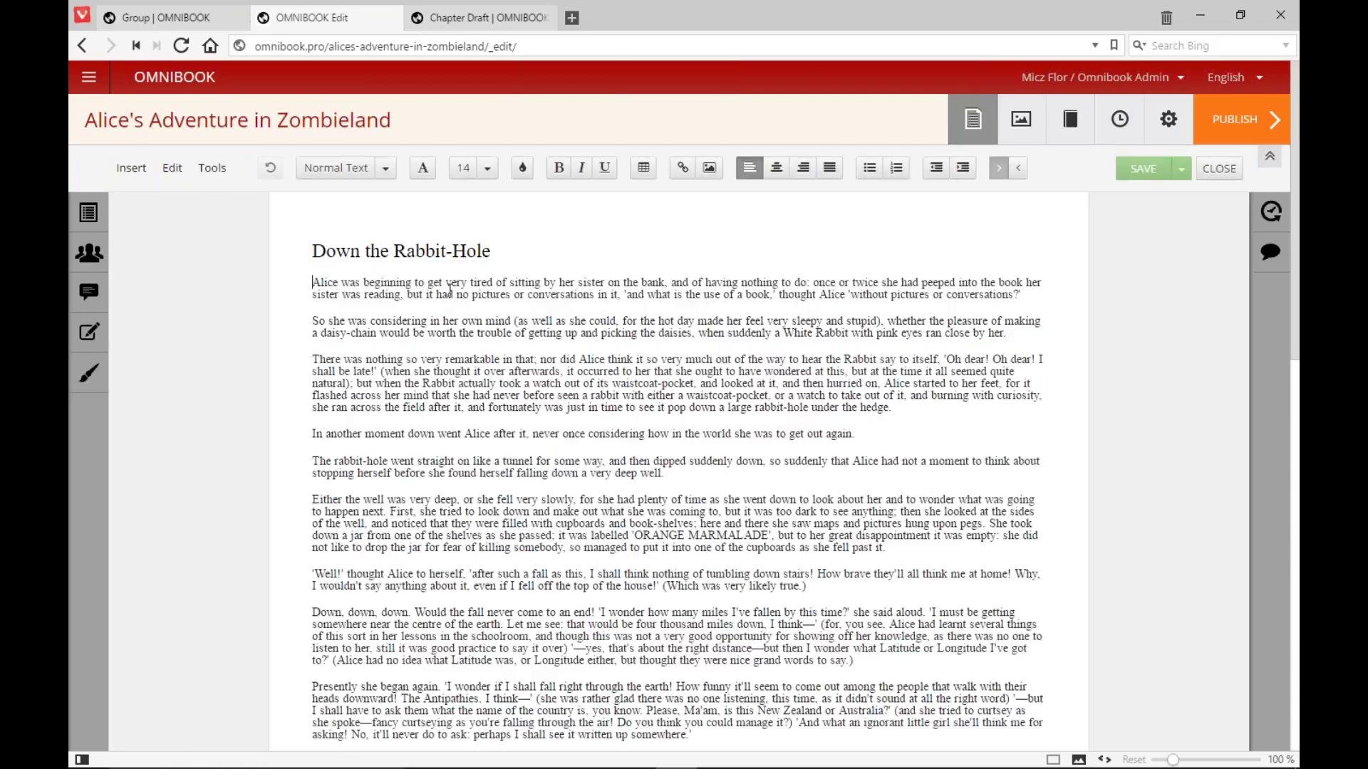
# Step: Switch to the Chrome window with the author's account and show the book's Table of Contents
pyautogui.hotkey('alt', 'Tab')
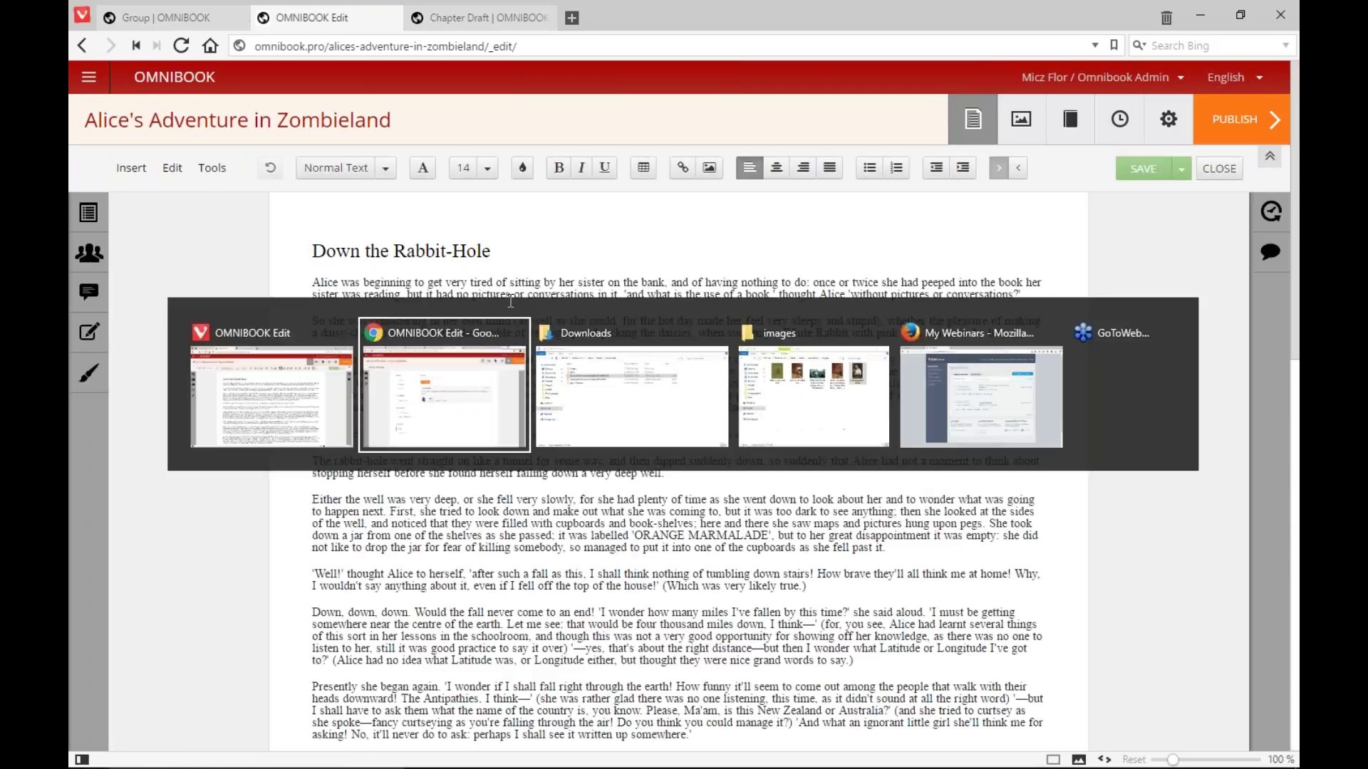
pyautogui.hotkey('alt', 'Tab')
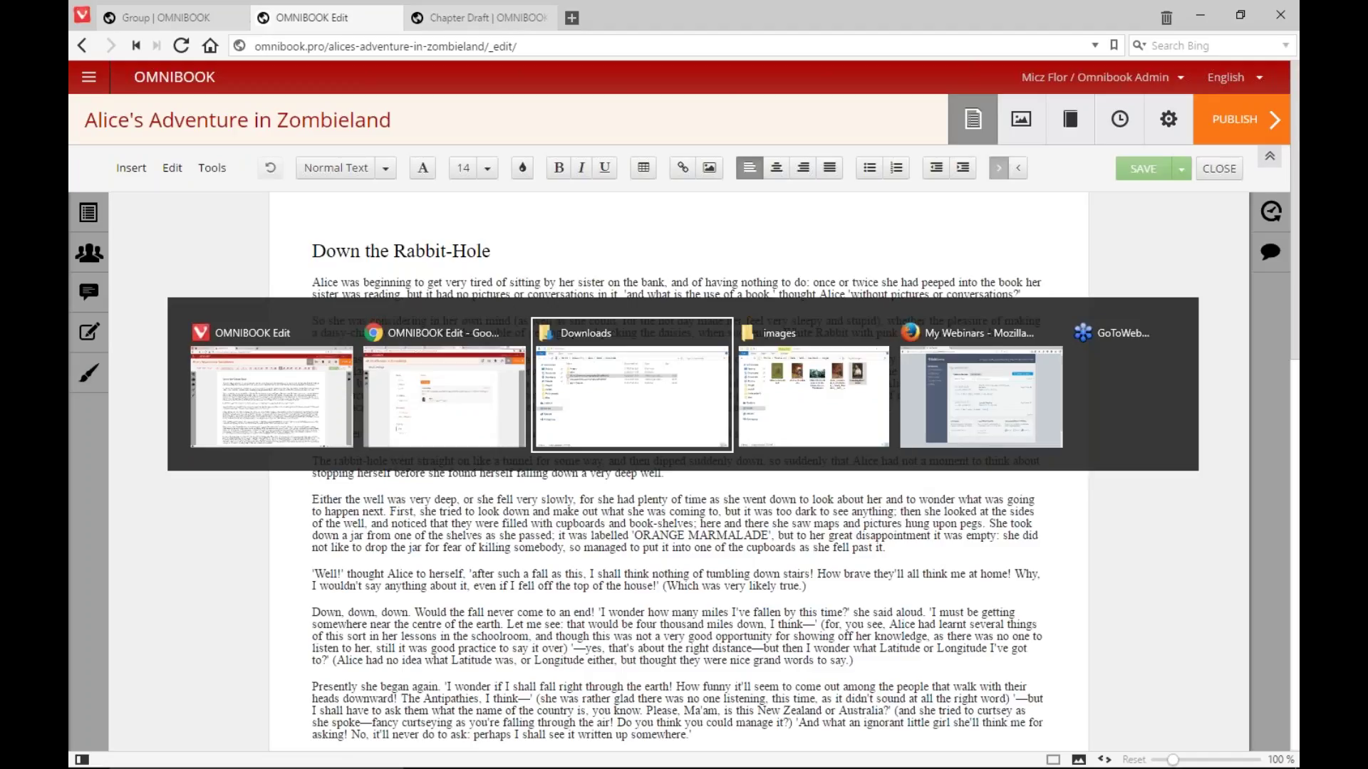
pyautogui.hotkey('alt', 'Tab')
pyautogui.hotkey('alt', 'Tab')
pyautogui.hotkey('alt', 'Tab')
pyautogui.hotkey('alt', 'Tab')
pyautogui.hotkey('alt', 'Tab')
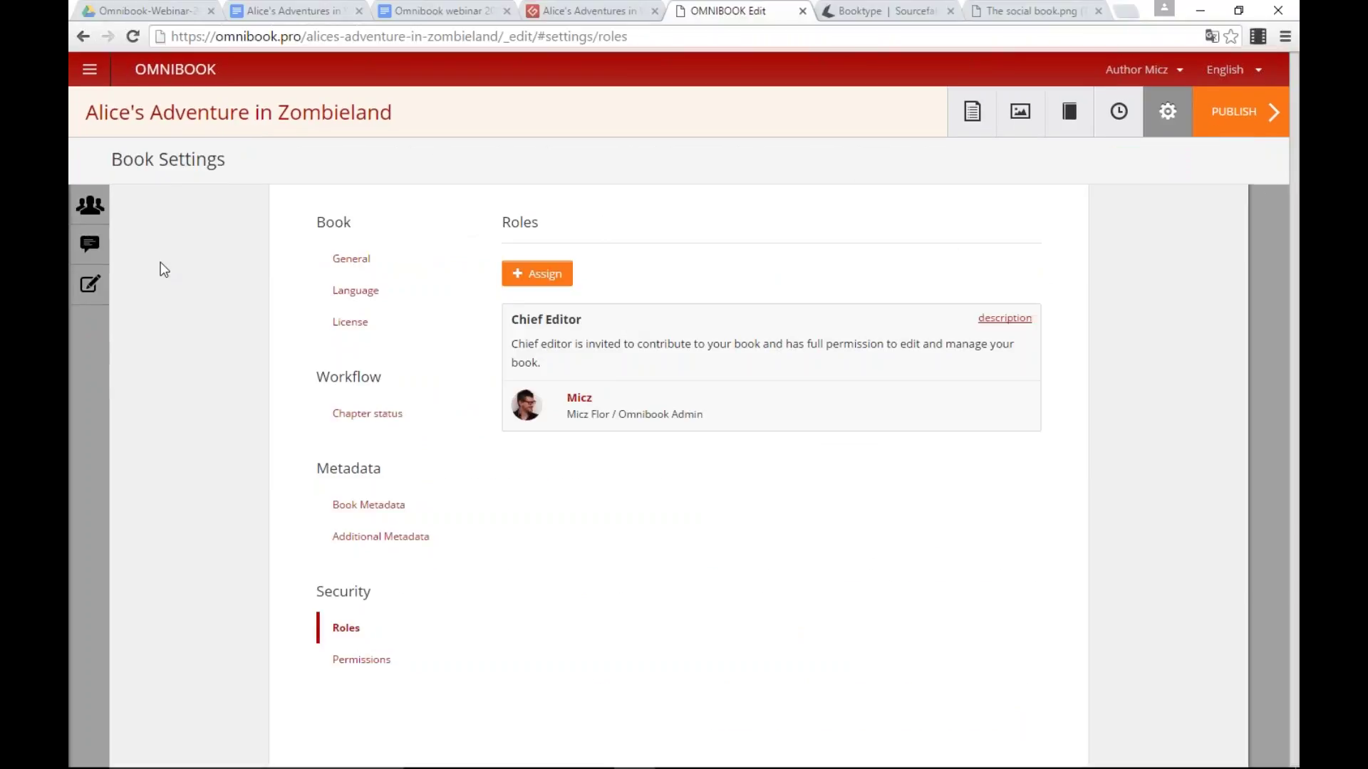
pyautogui.click(974, 116)
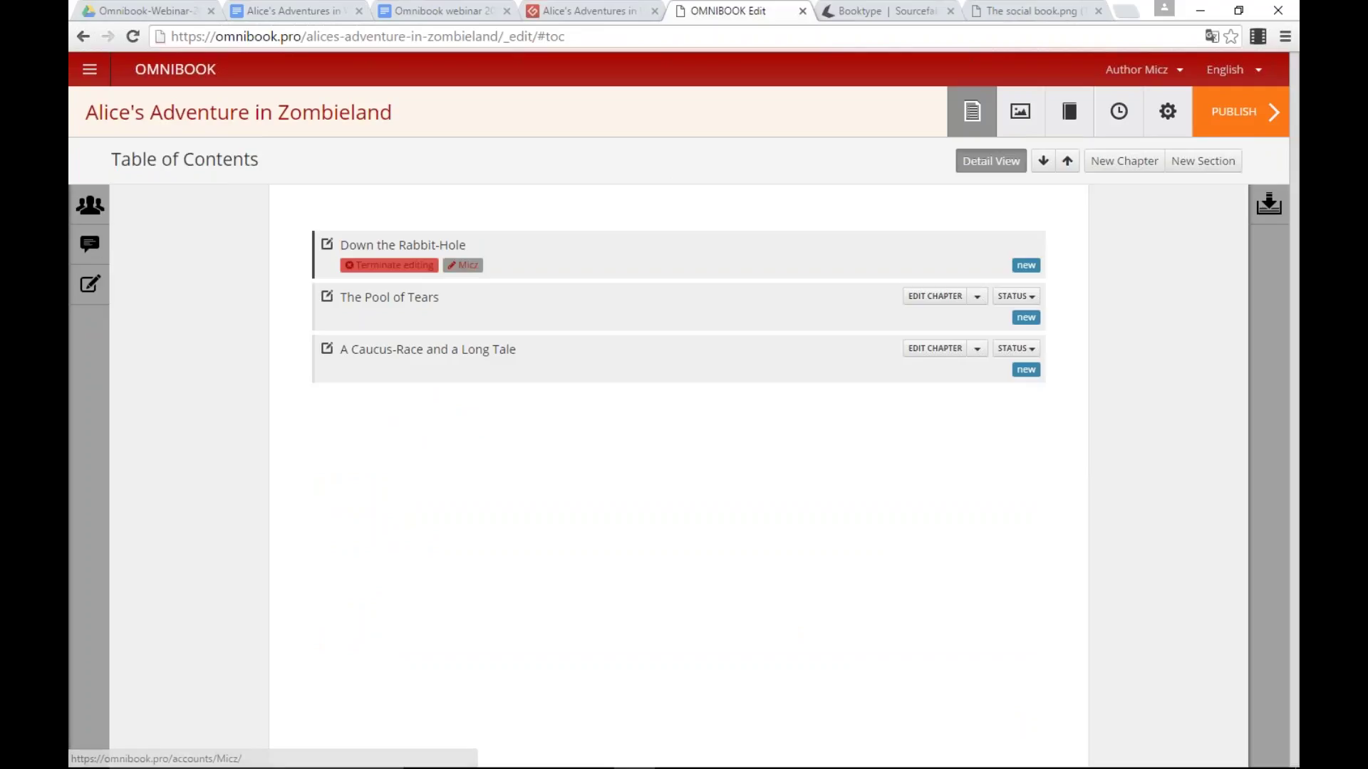
# Step: Post "Hi, I am a bit embarrassed about the title, but wait for the cover!" in the book's chat
pyautogui.click(90, 244)
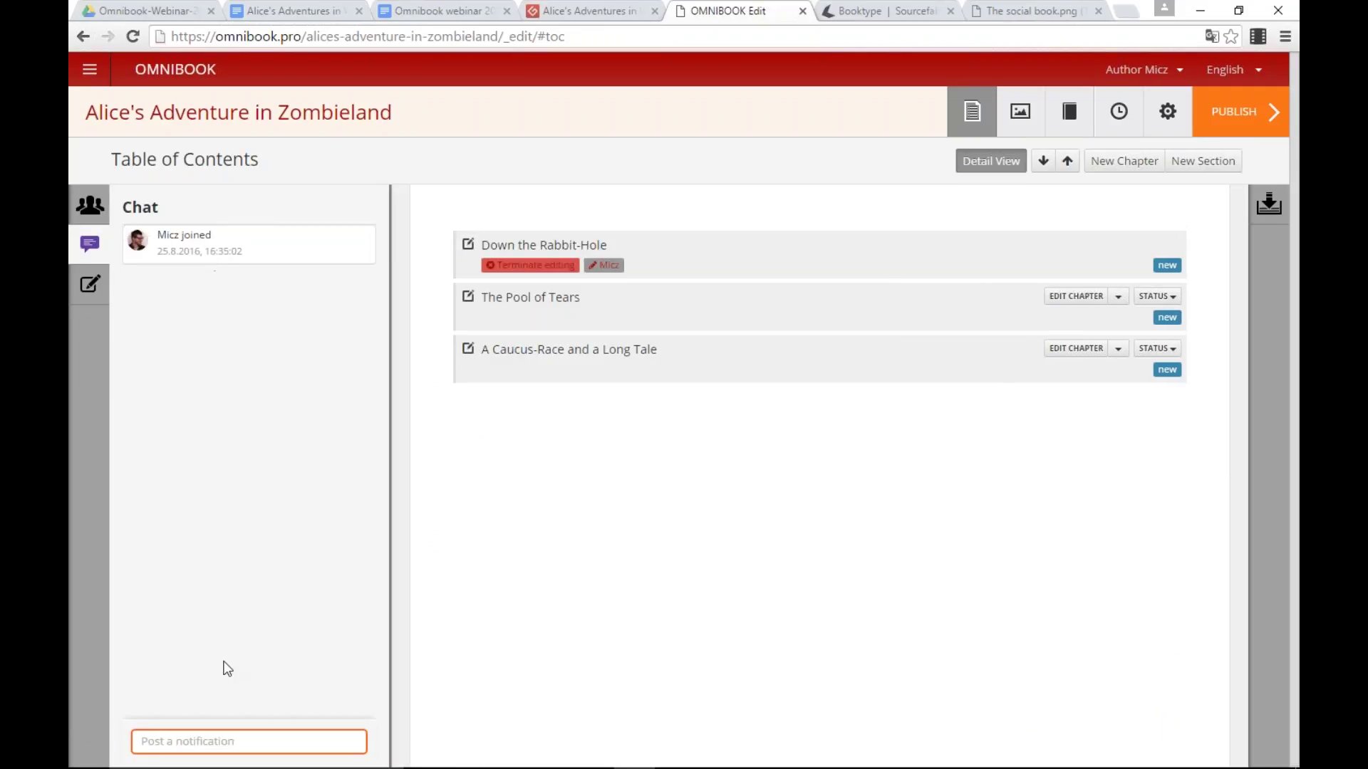
pyautogui.click(194, 741)
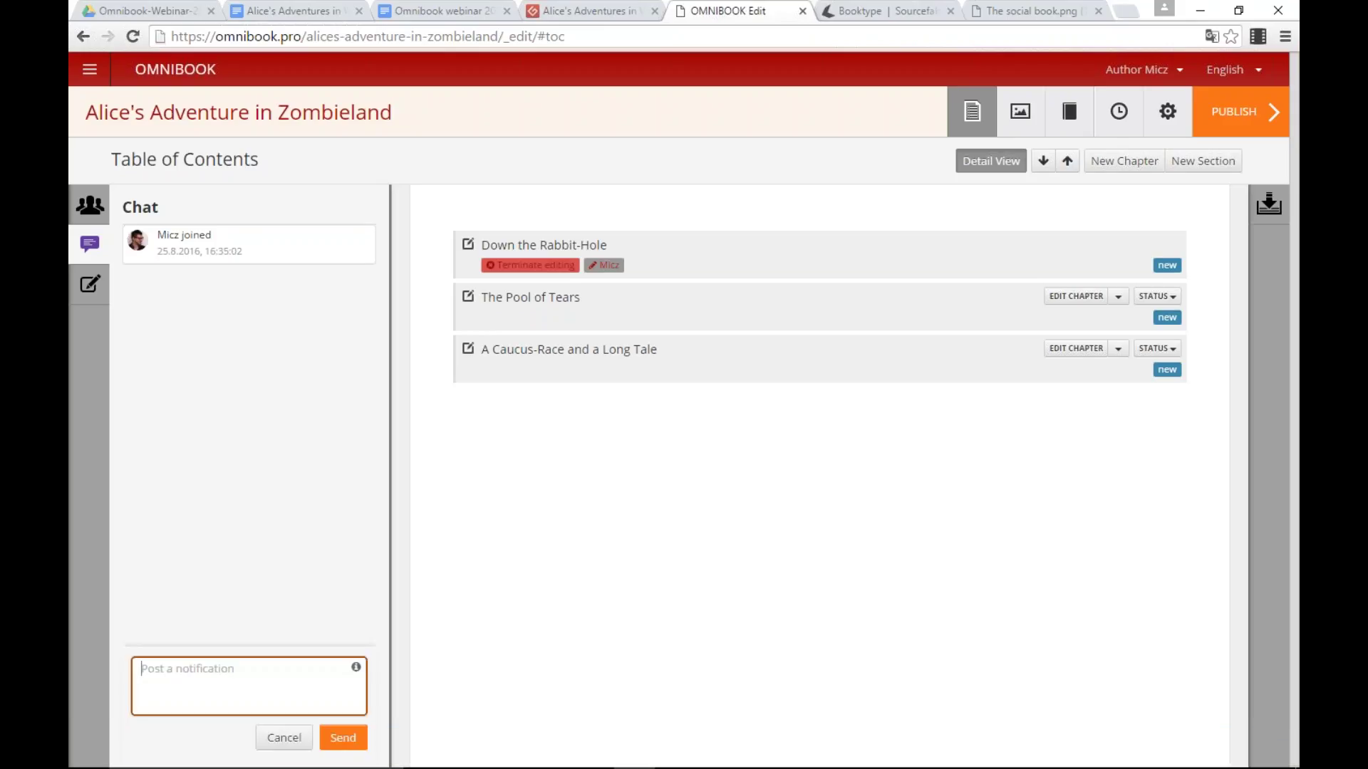
pyautogui.write('Hi, I am a bit embarrassed ')
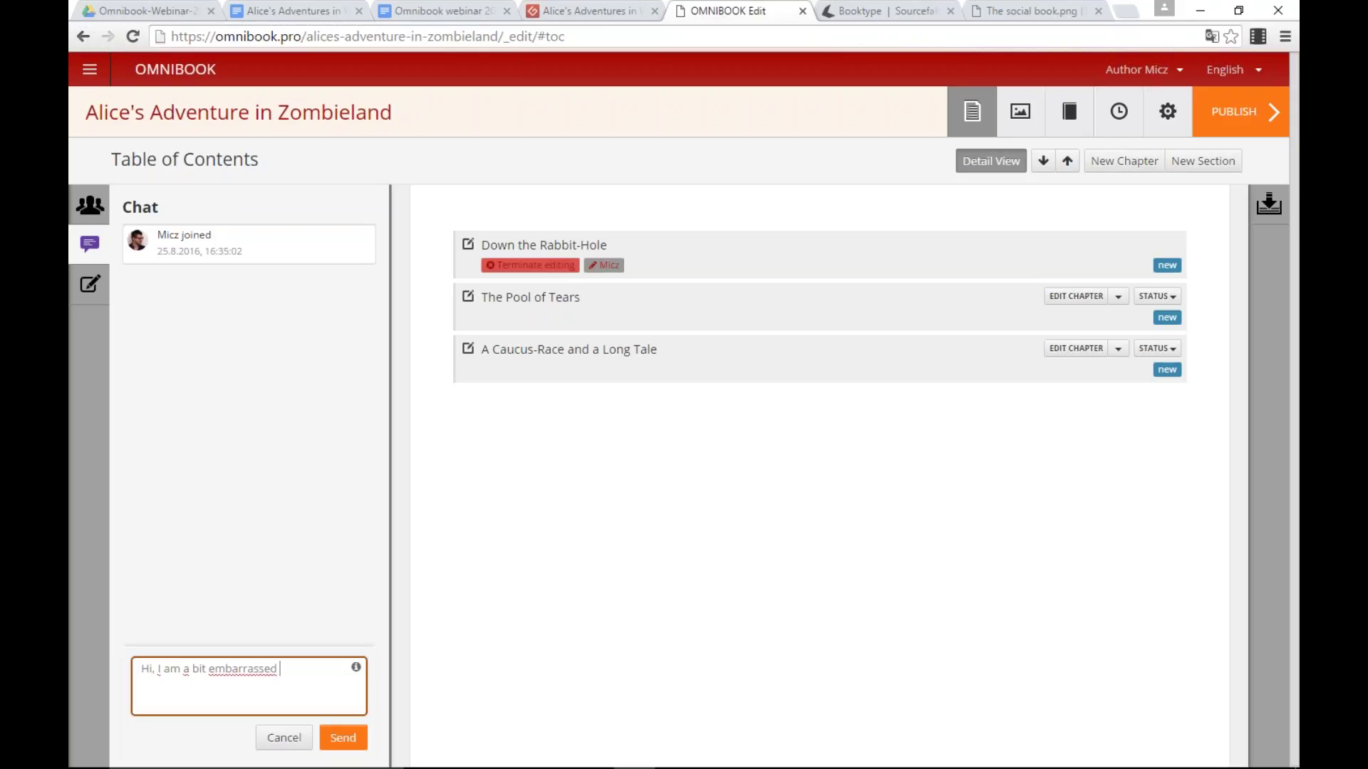
pyautogui.write('about the title but wait for the cover!')
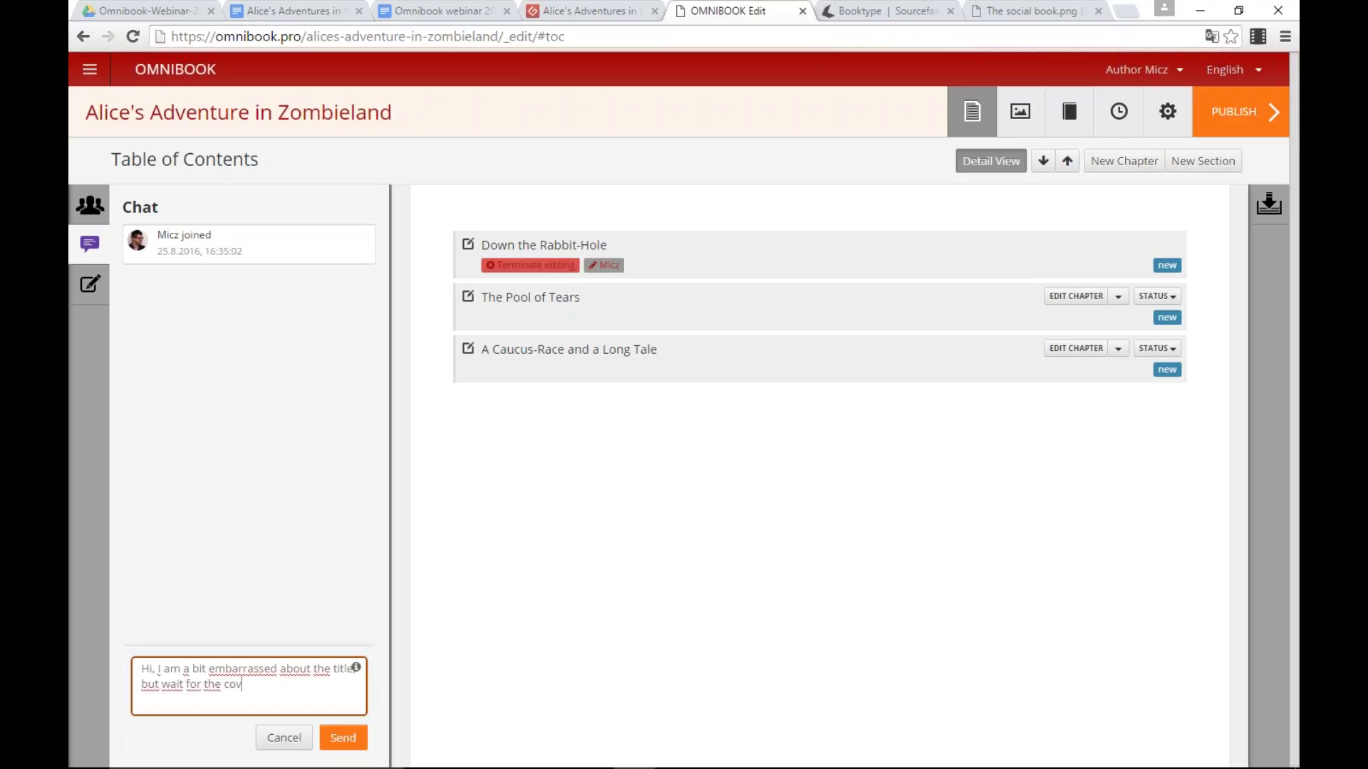
pyautogui.click(333, 739)
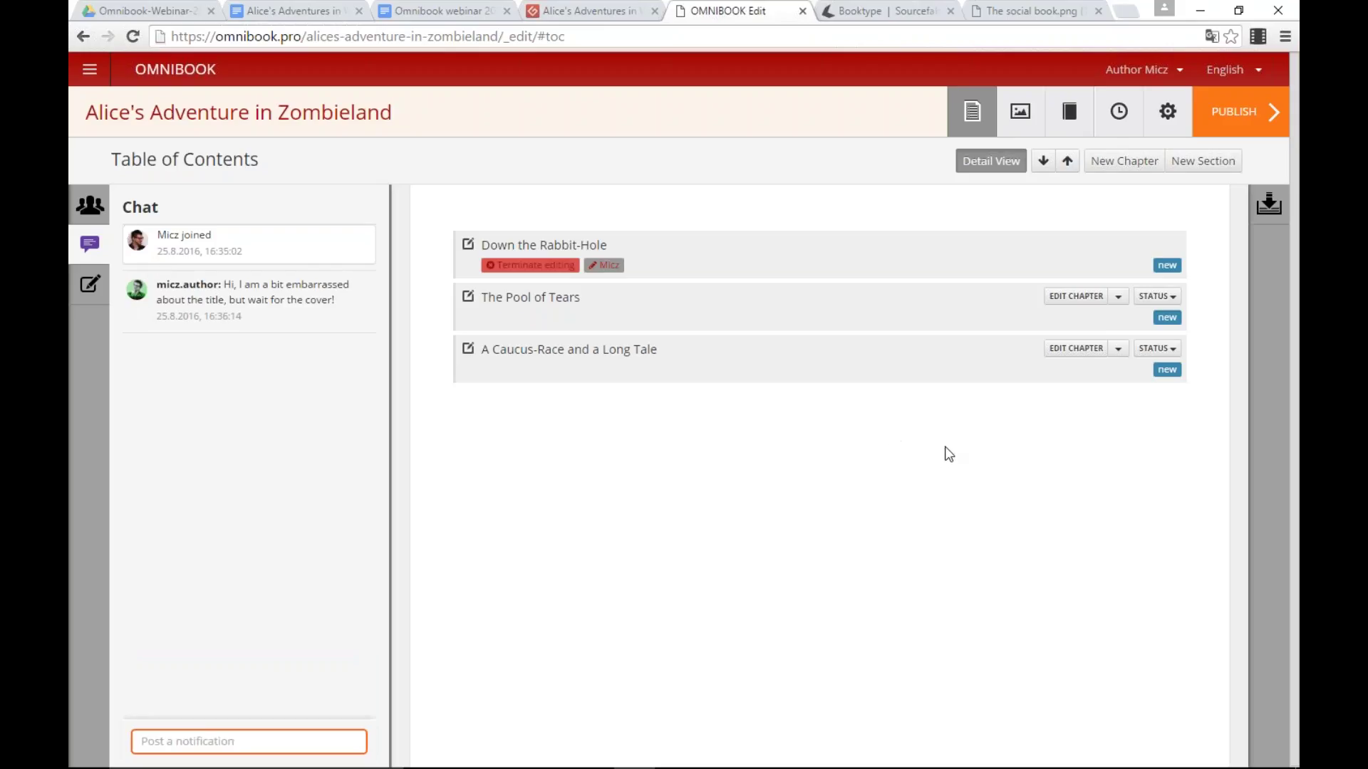
# Step: Switch to the Vivaldi window and reply in the book's chat with "The title is awesome!" and "Show me the cover!"
pyautogui.hotkey('alt', 'Tab')
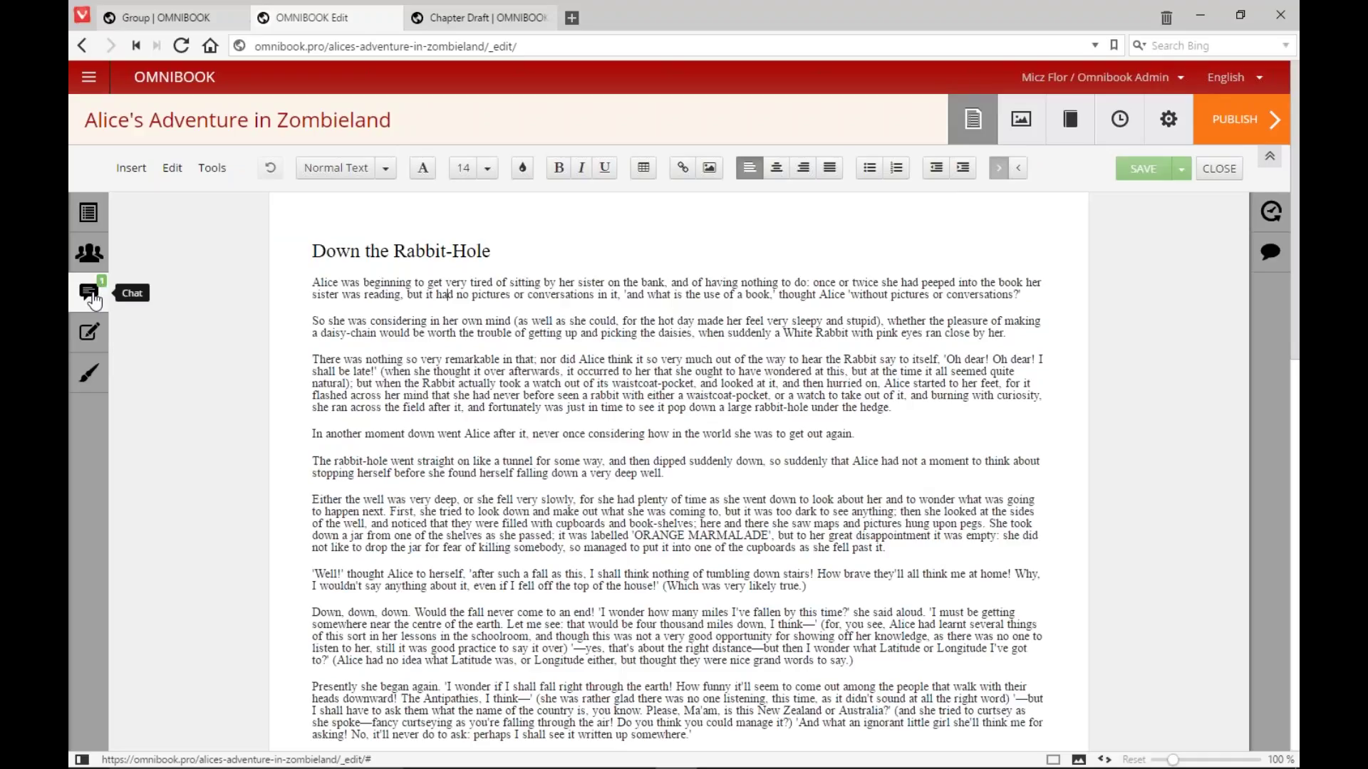
pyautogui.click(94, 301)
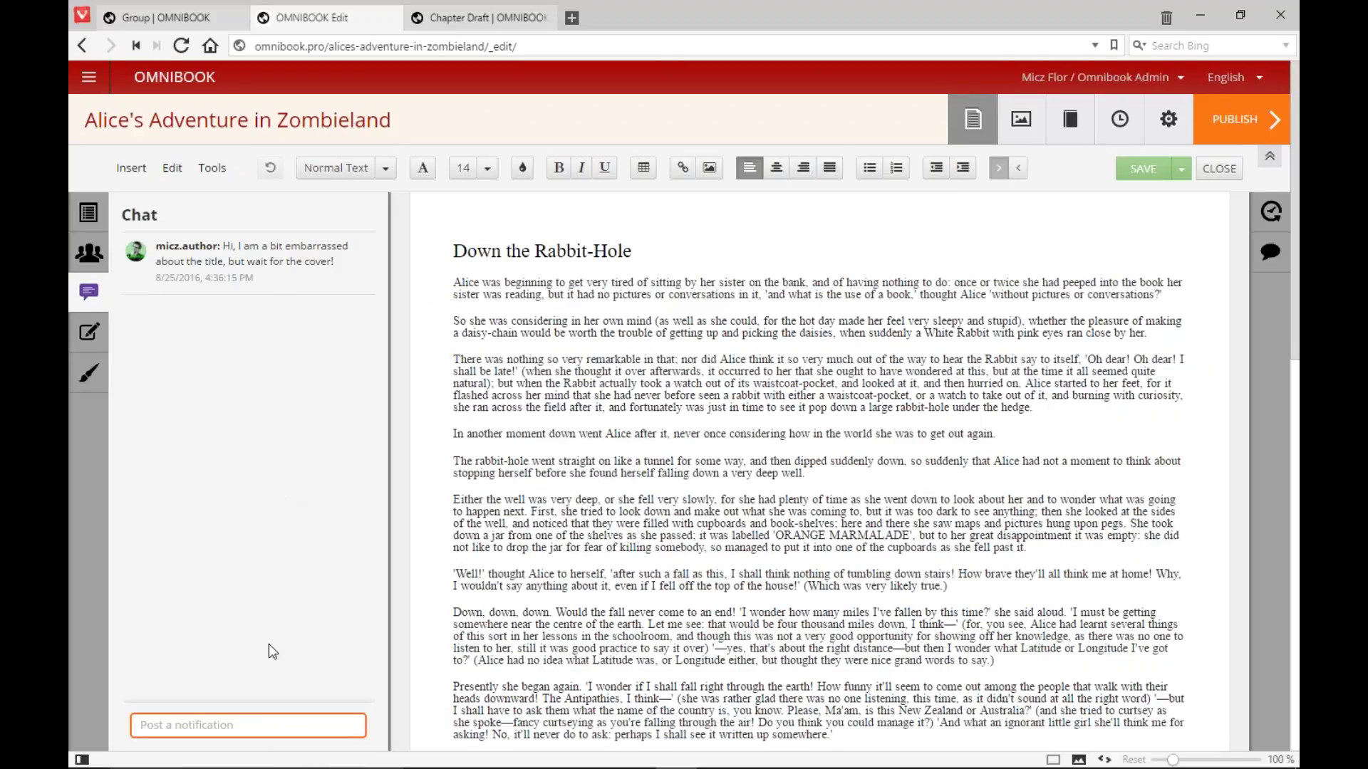
pyautogui.click(278, 720)
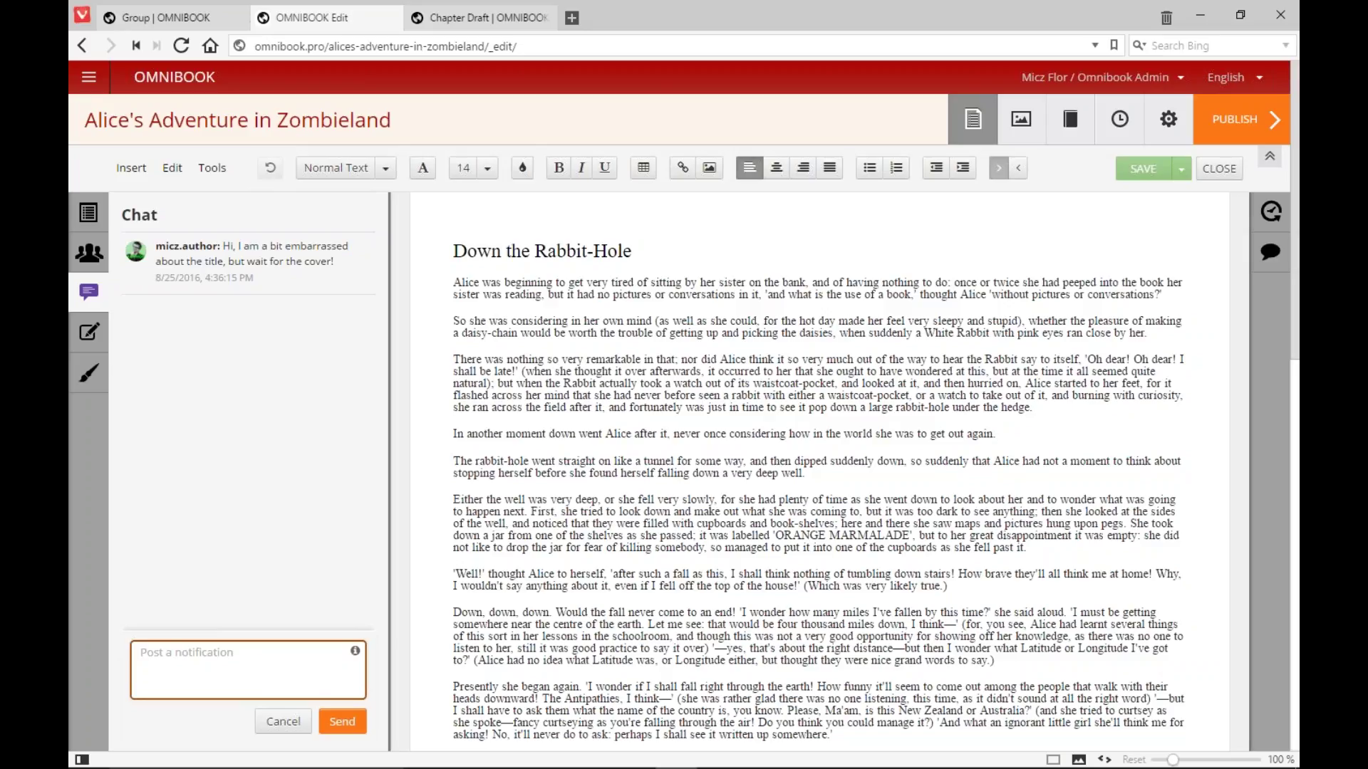
pyautogui.write('The title is awesome!')
pyautogui.click(342, 722)
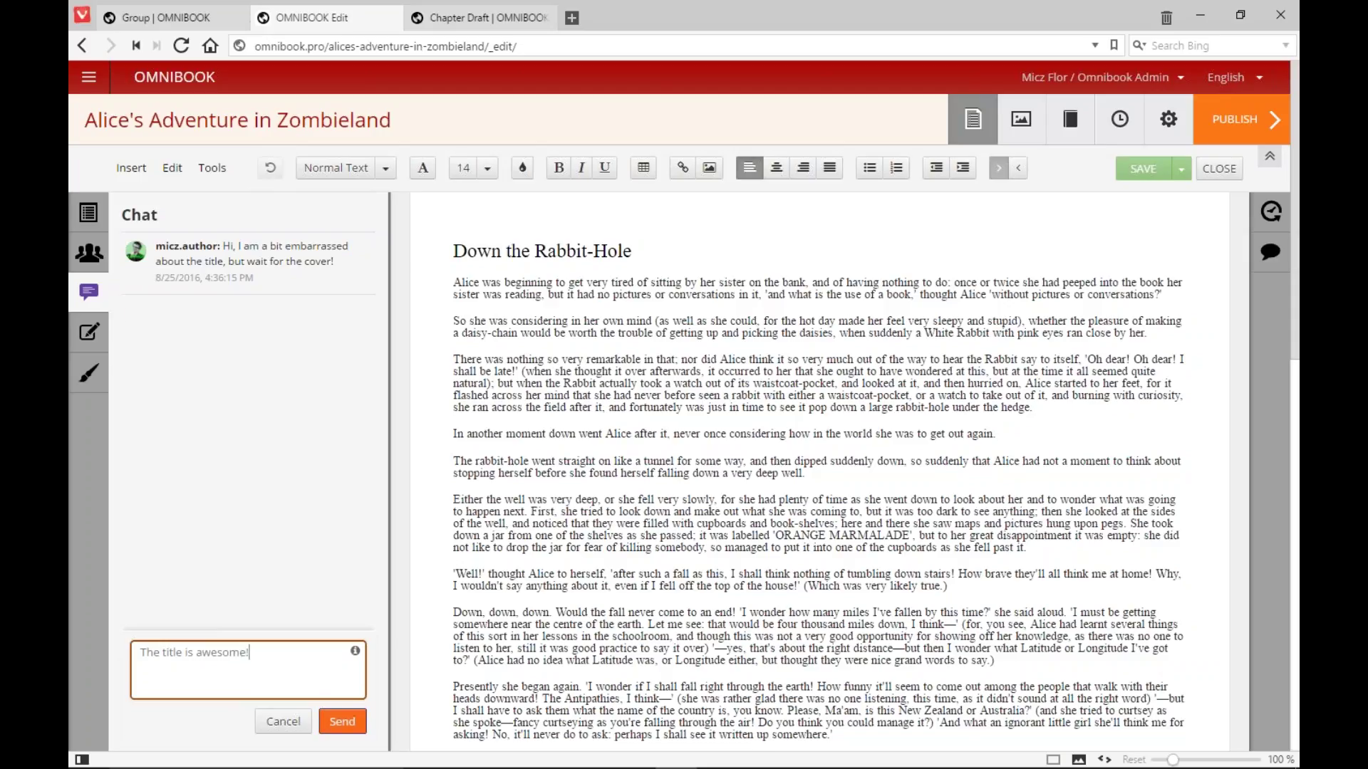
pyautogui.click(318, 722)
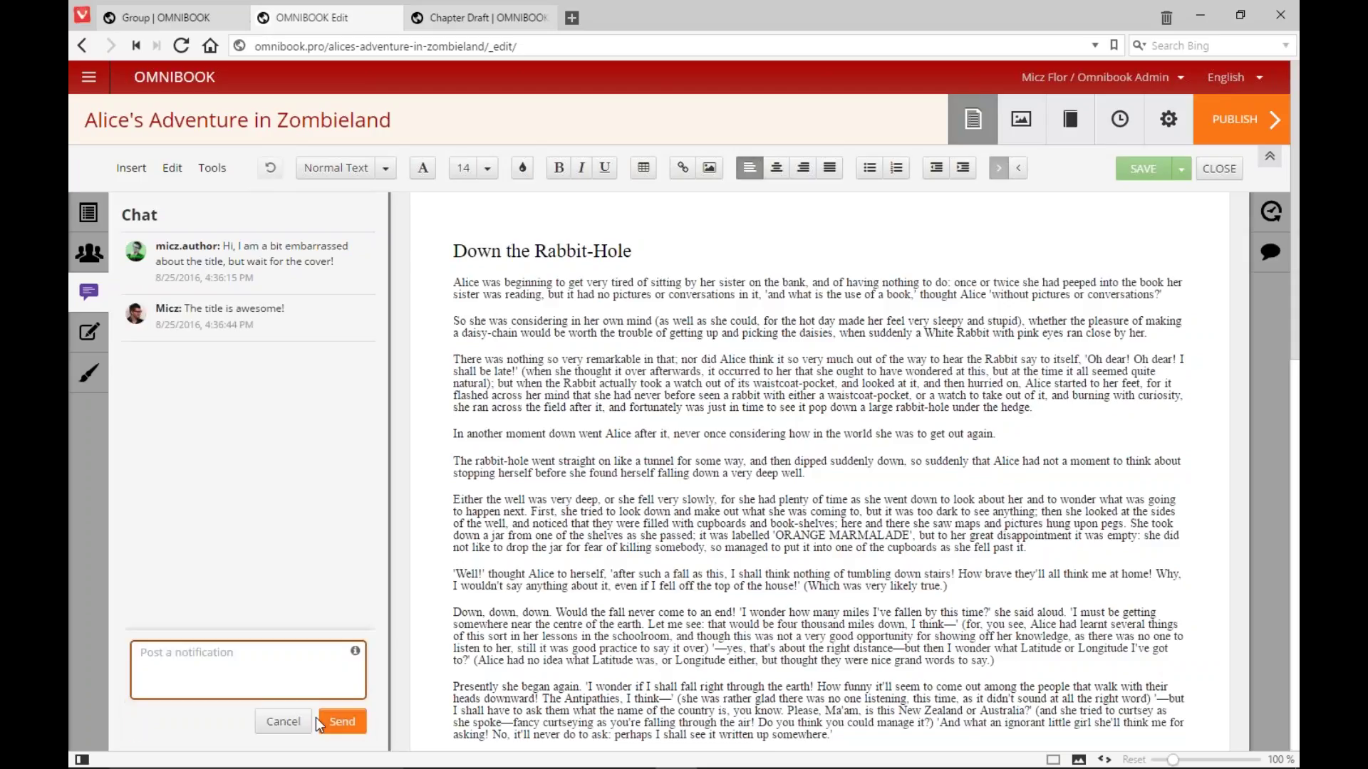
pyautogui.write('Show me the cover!')
pyautogui.click(342, 722)
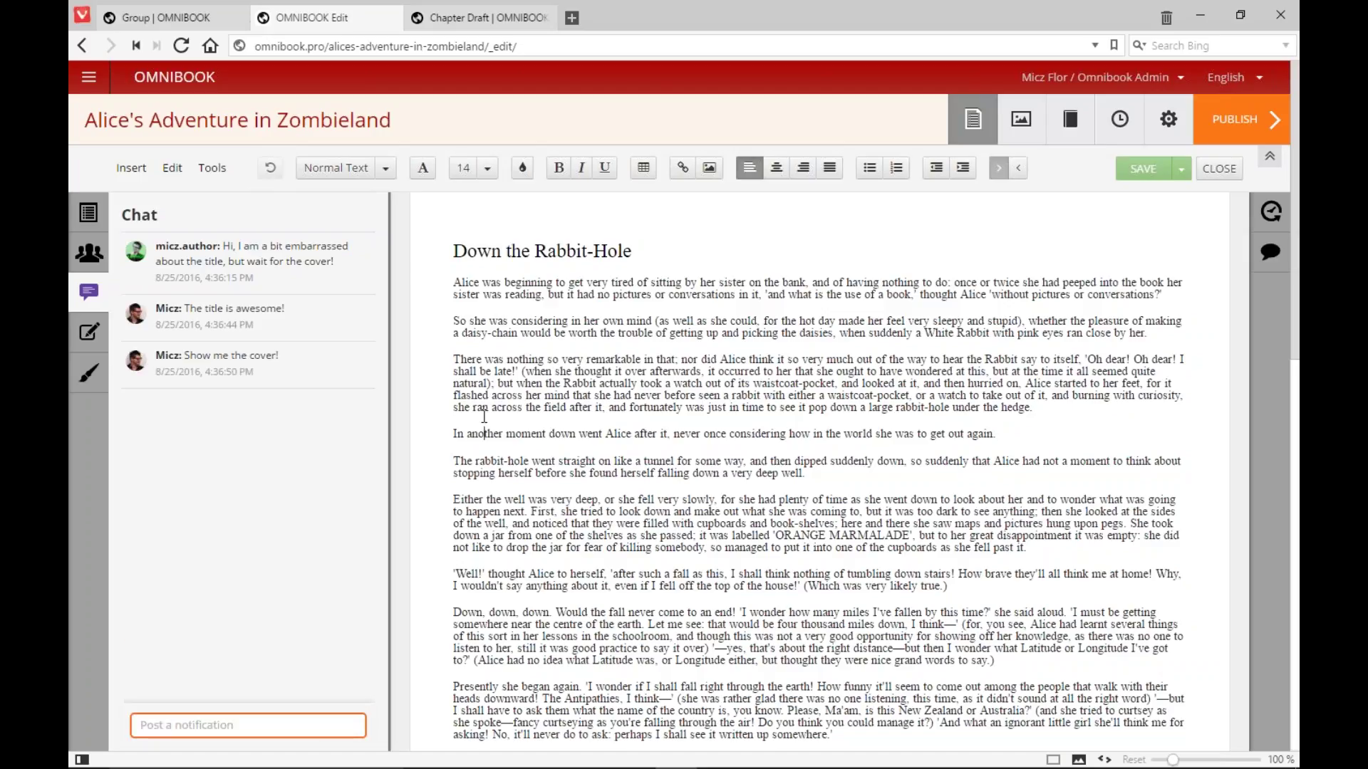
# Step: Switch to the Chrome window and choose Alice-in-Zombieland from the Downloads images folder as a new cover in the Cover Manager
pyautogui.moveTo(443, 24)
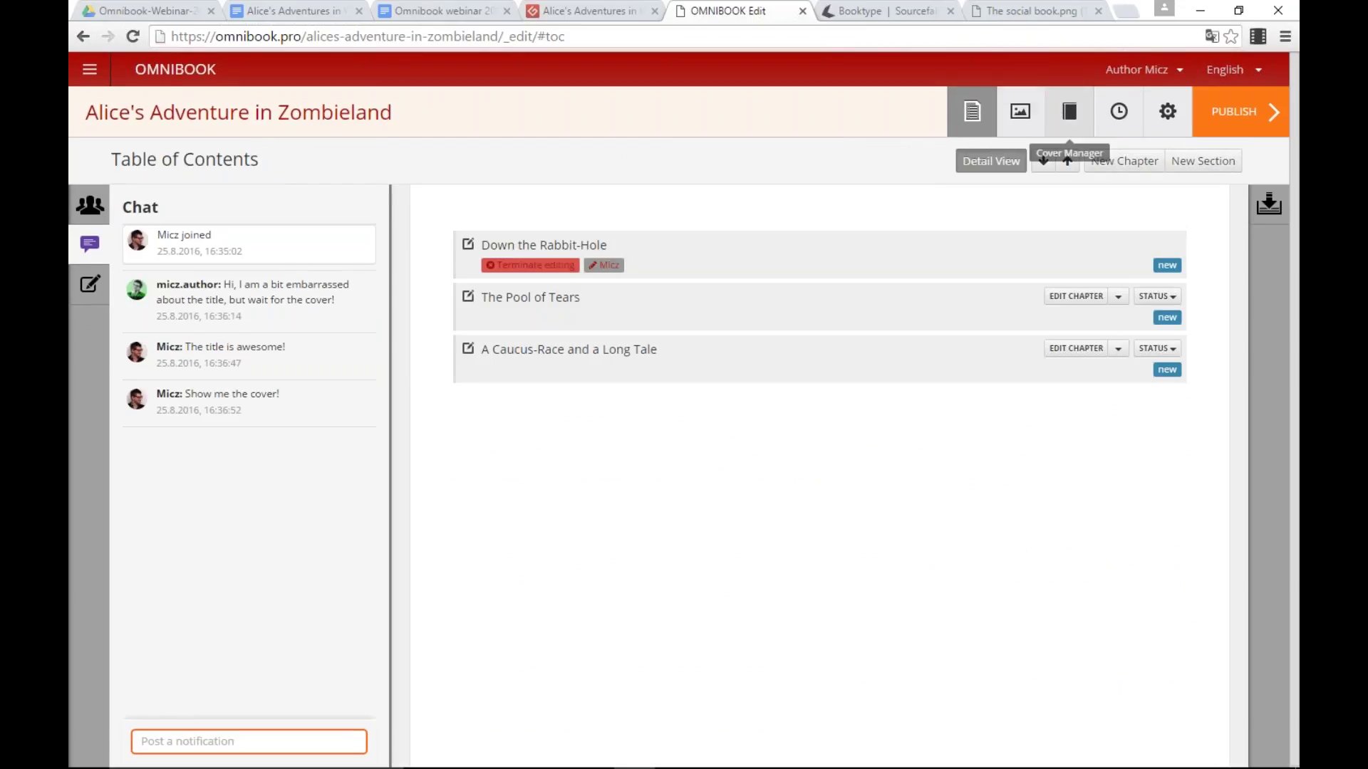
pyautogui.click(1069, 112)
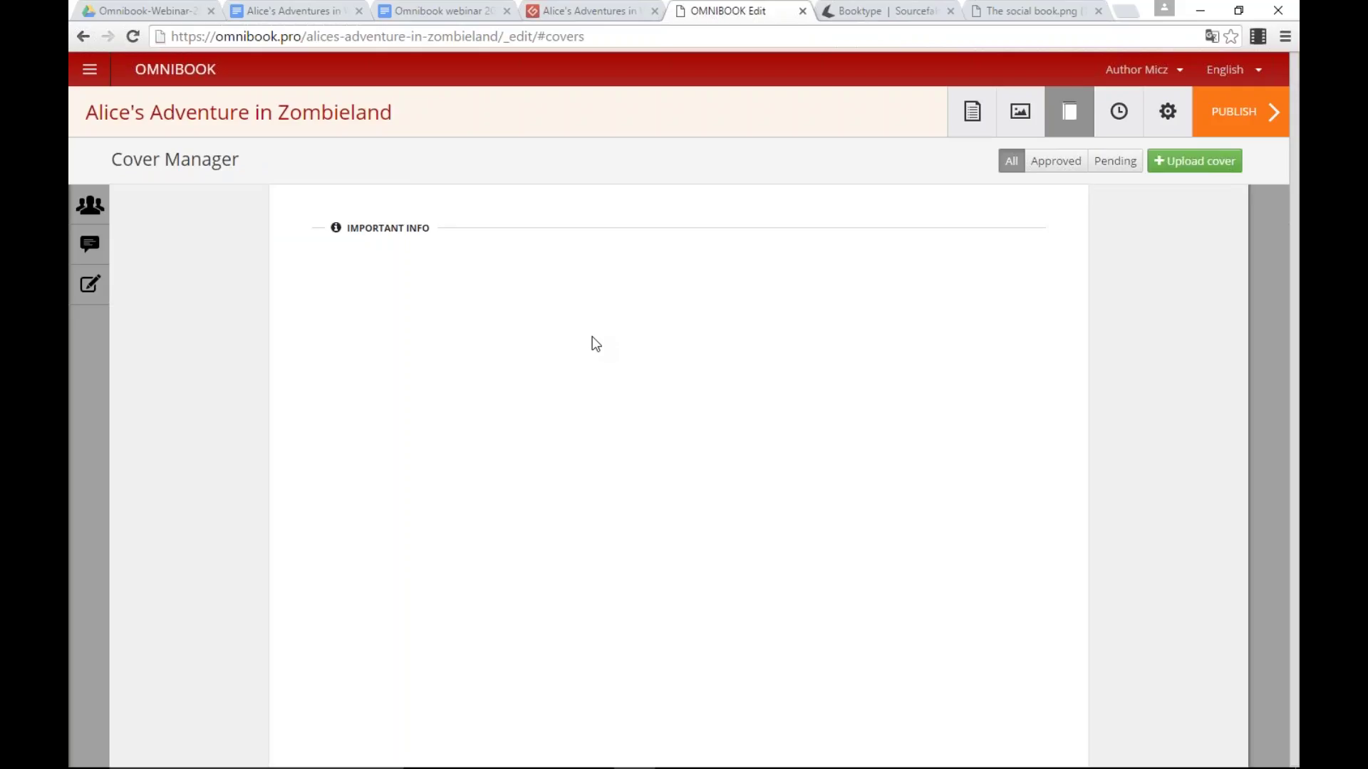
pyautogui.click(1194, 161)
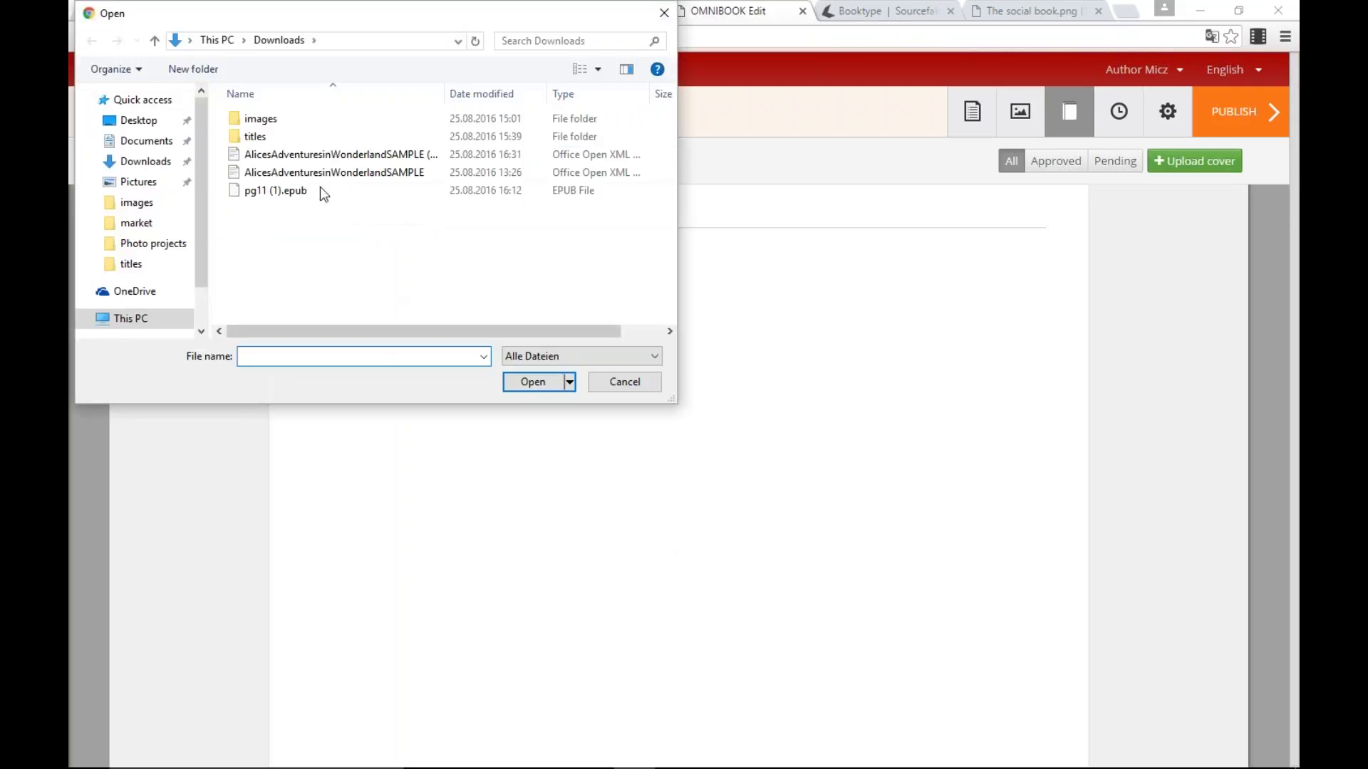
pyautogui.doubleClick(258, 119)
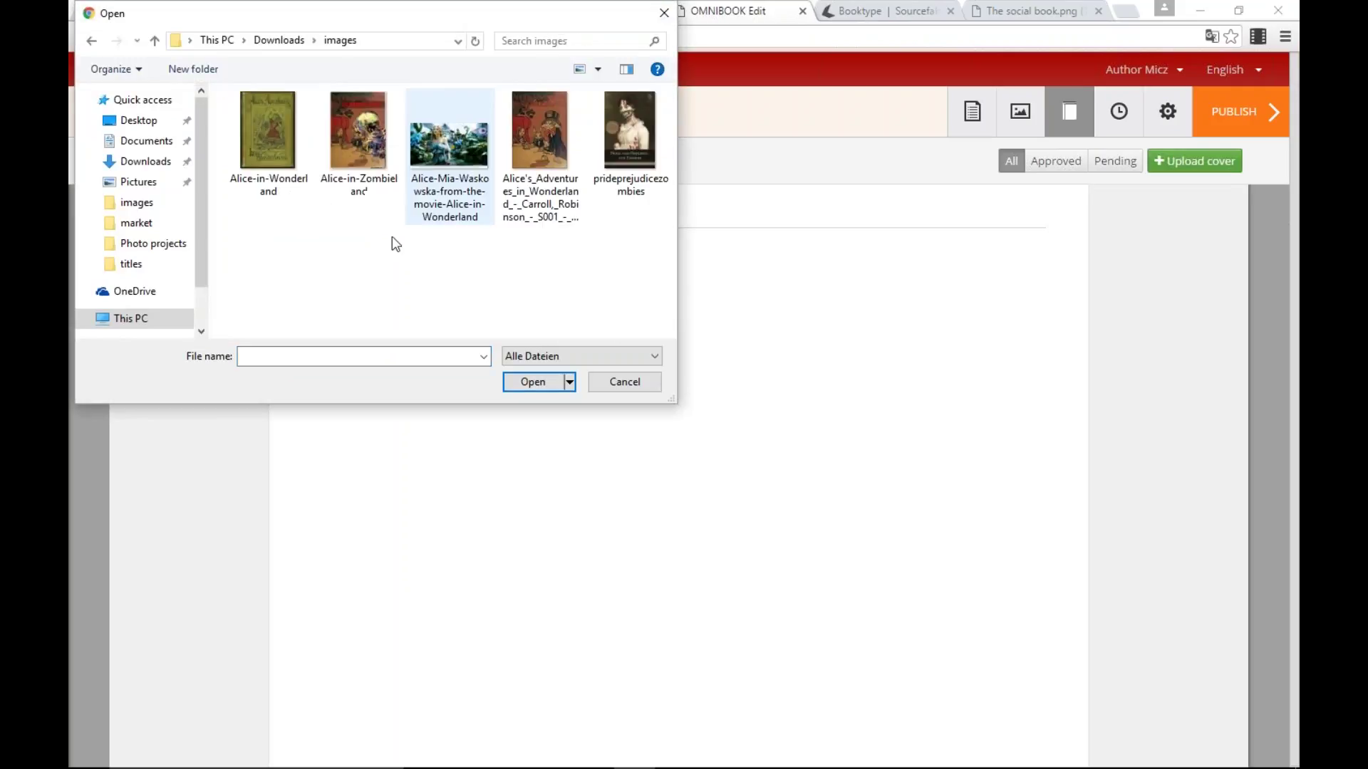
pyautogui.click(360, 146)
pyautogui.click(524, 385)
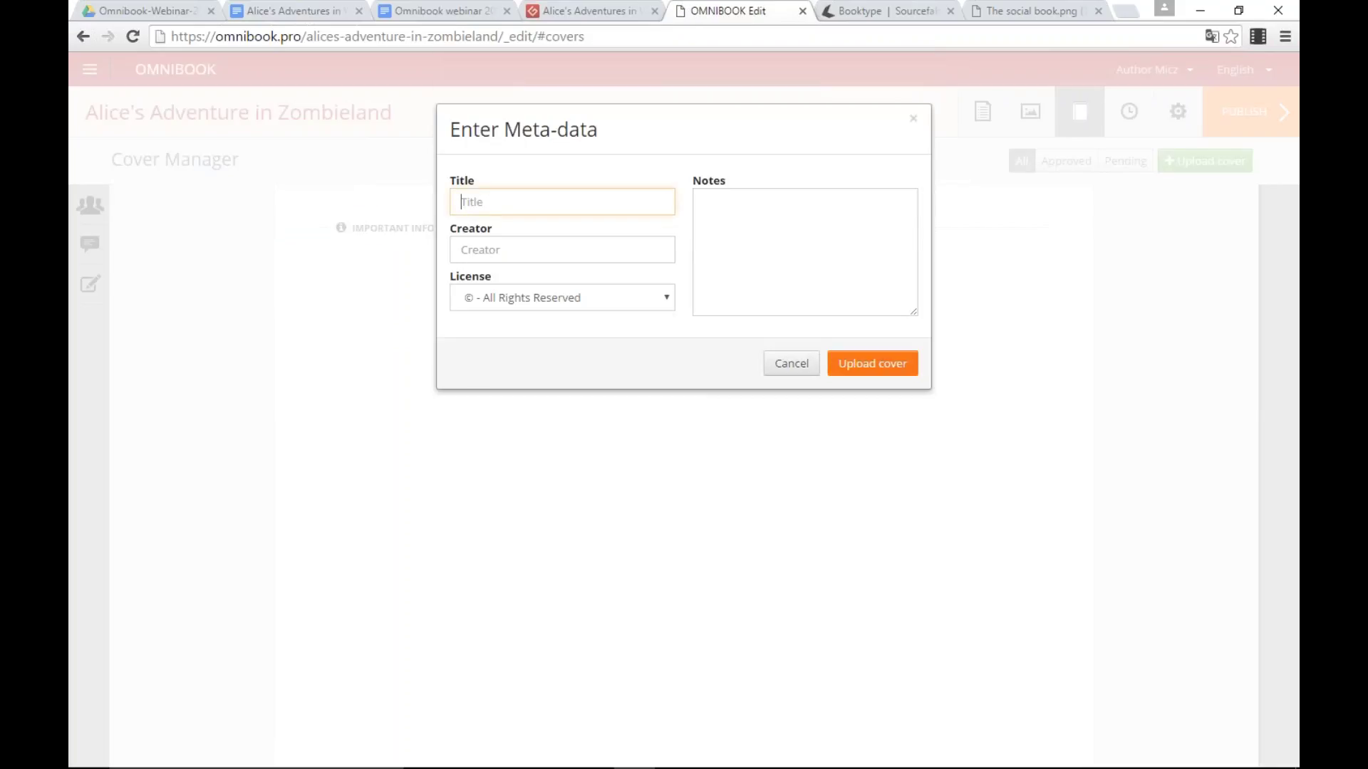
# Step: Title the cover "Ebook and Screenpdf", upload it, and mark it as approved
pyautogui.write('Ebook and Screenps')
pyautogui.press('BackSpace')
pyautogui.write('df')
pyautogui.click(873, 364)
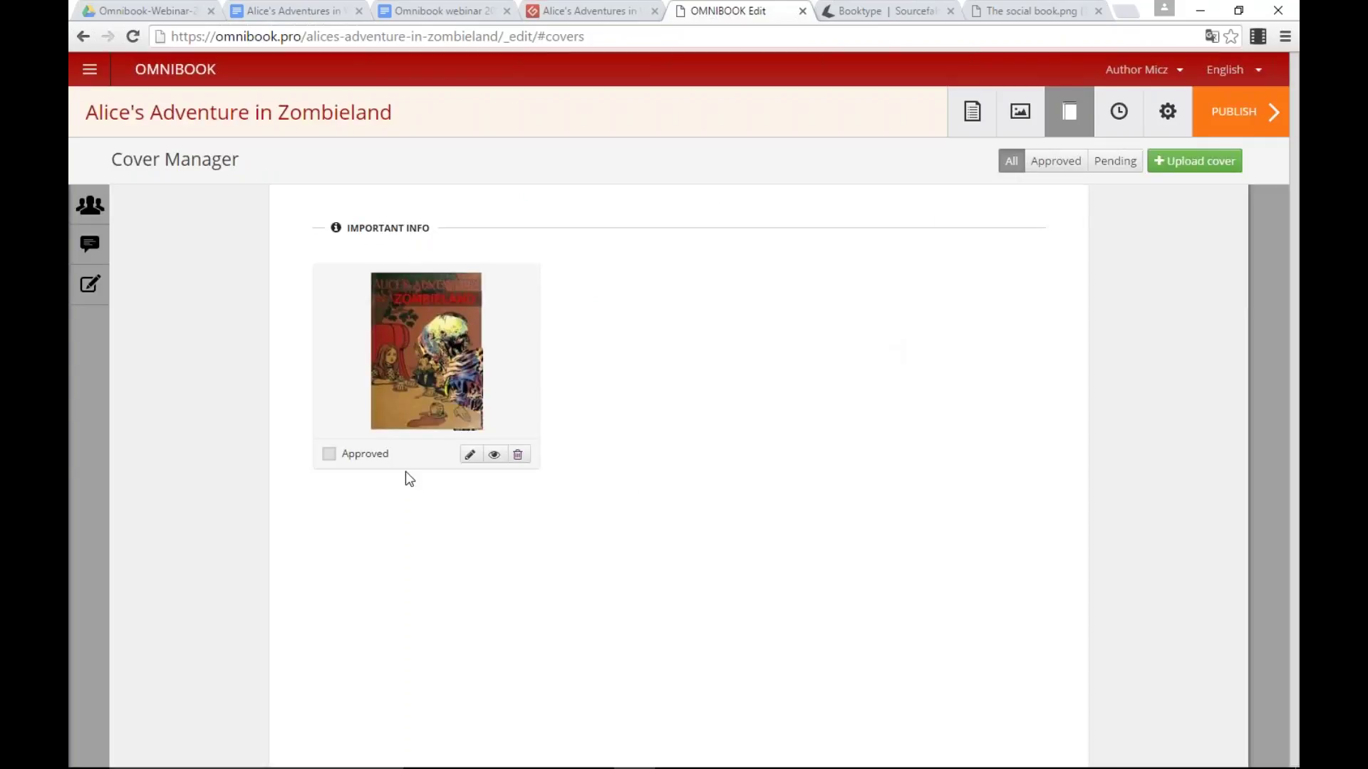
pyautogui.click(329, 459)
# Step: Set Ebook and Screenpdf as the cover in the publishing settings for Screen PDF, save, and select Screen PDF for export
pyautogui.click(1208, 134)
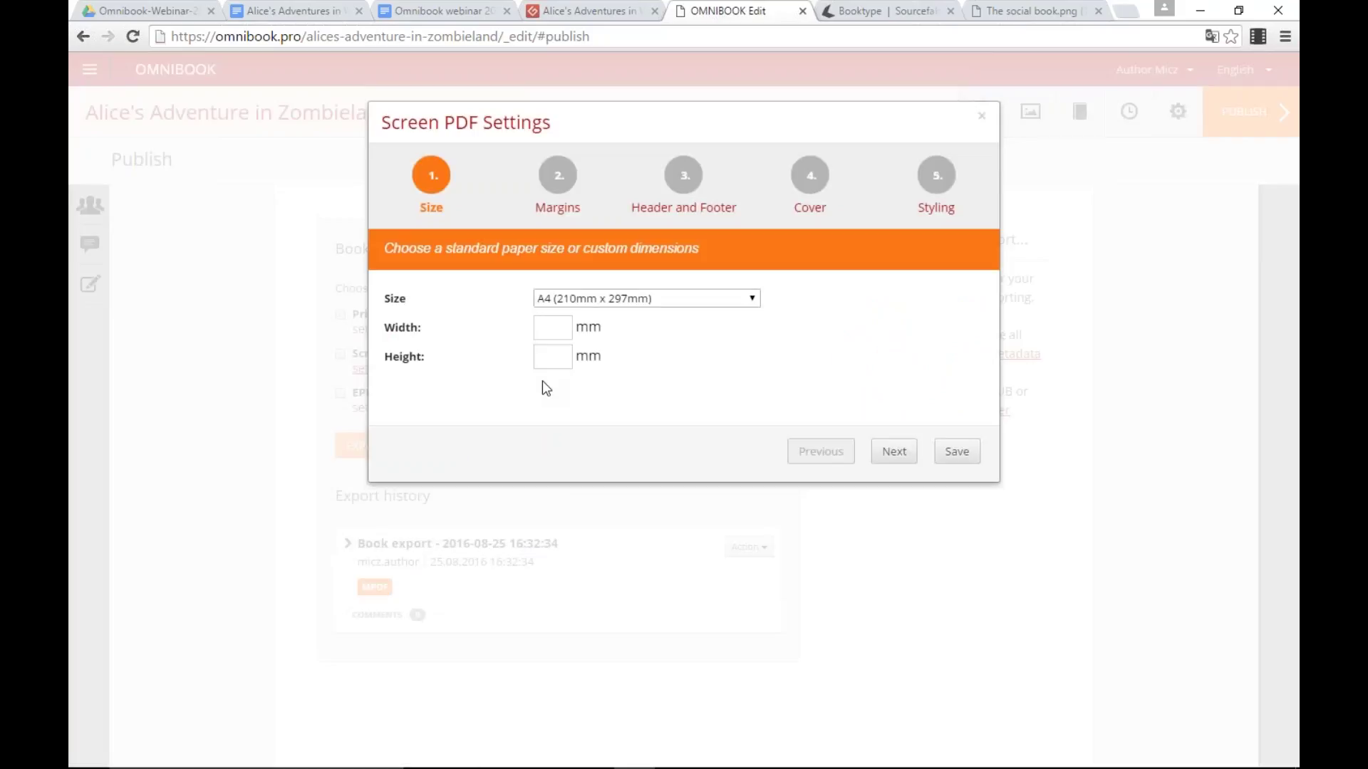
pyautogui.click(816, 212)
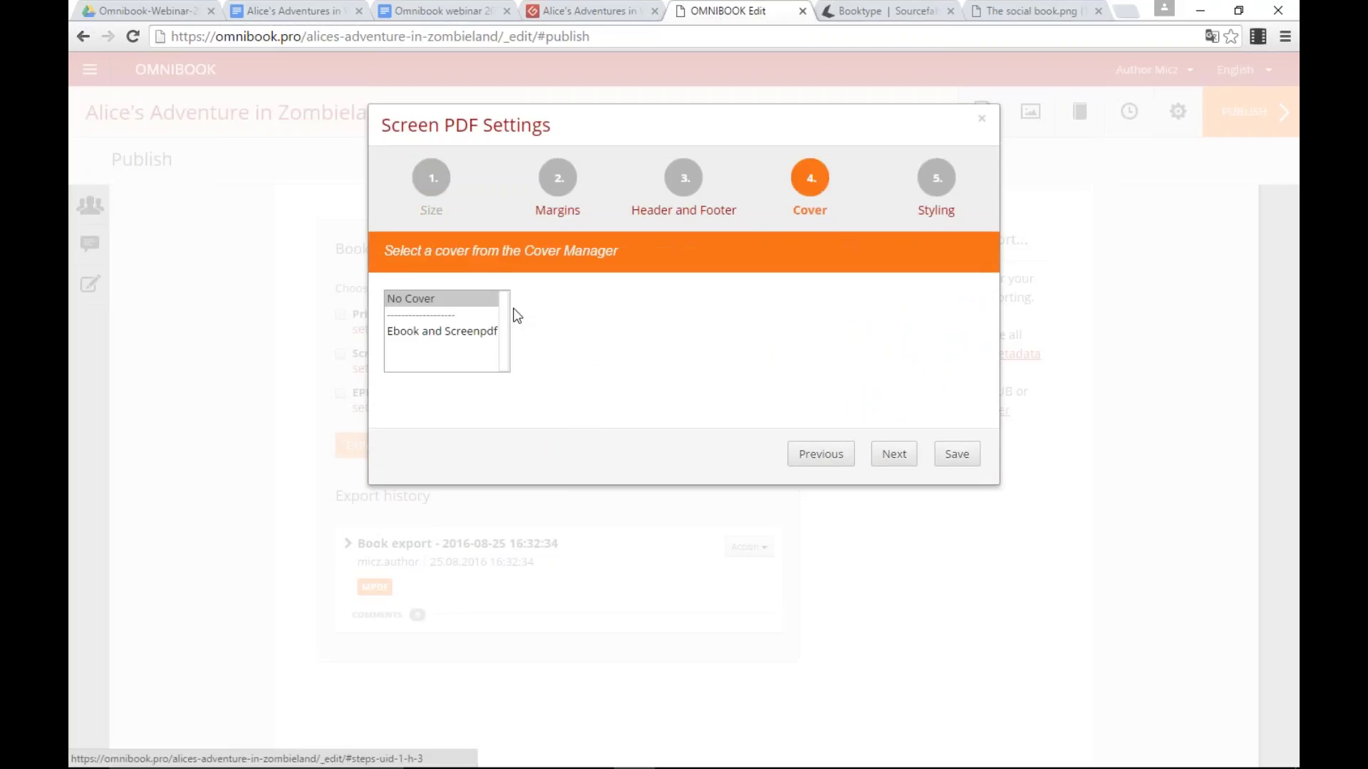
pyautogui.click(442, 333)
pyautogui.click(903, 458)
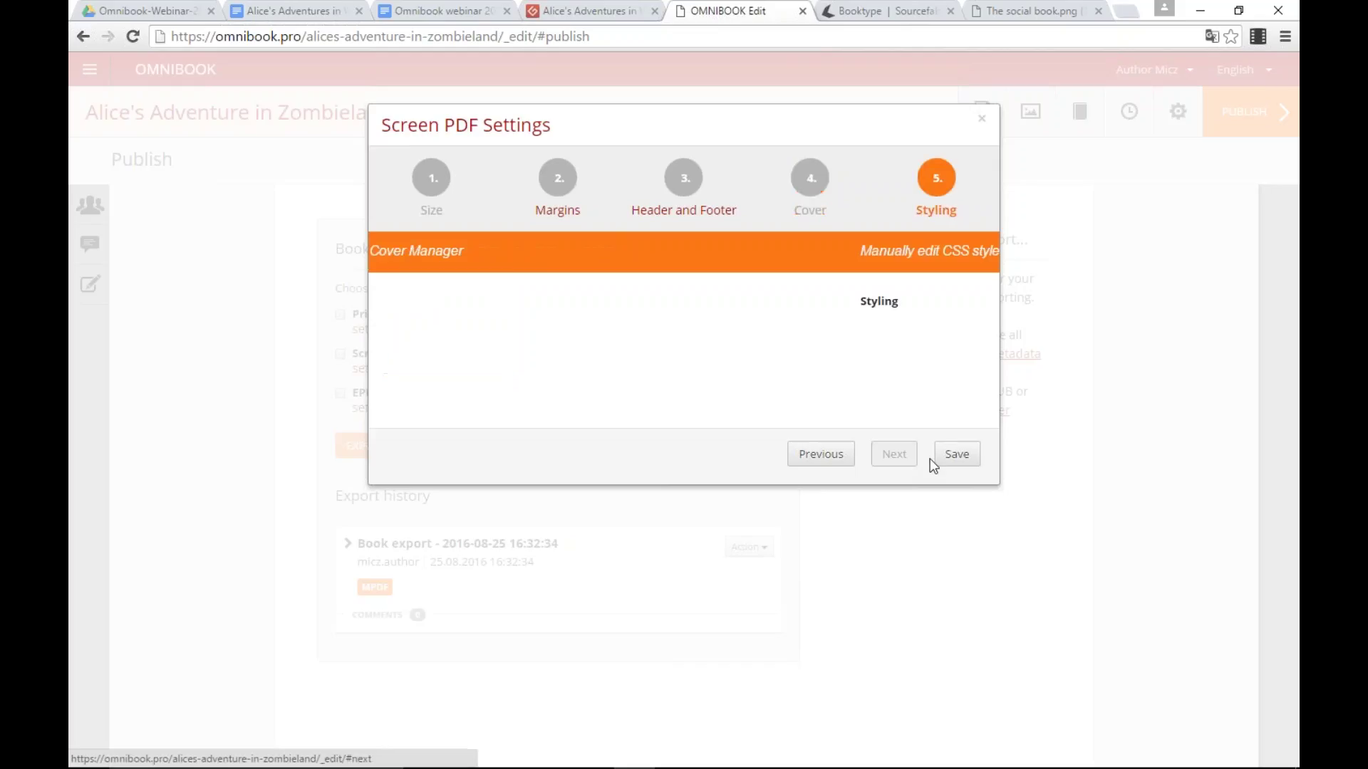
pyautogui.click(957, 454)
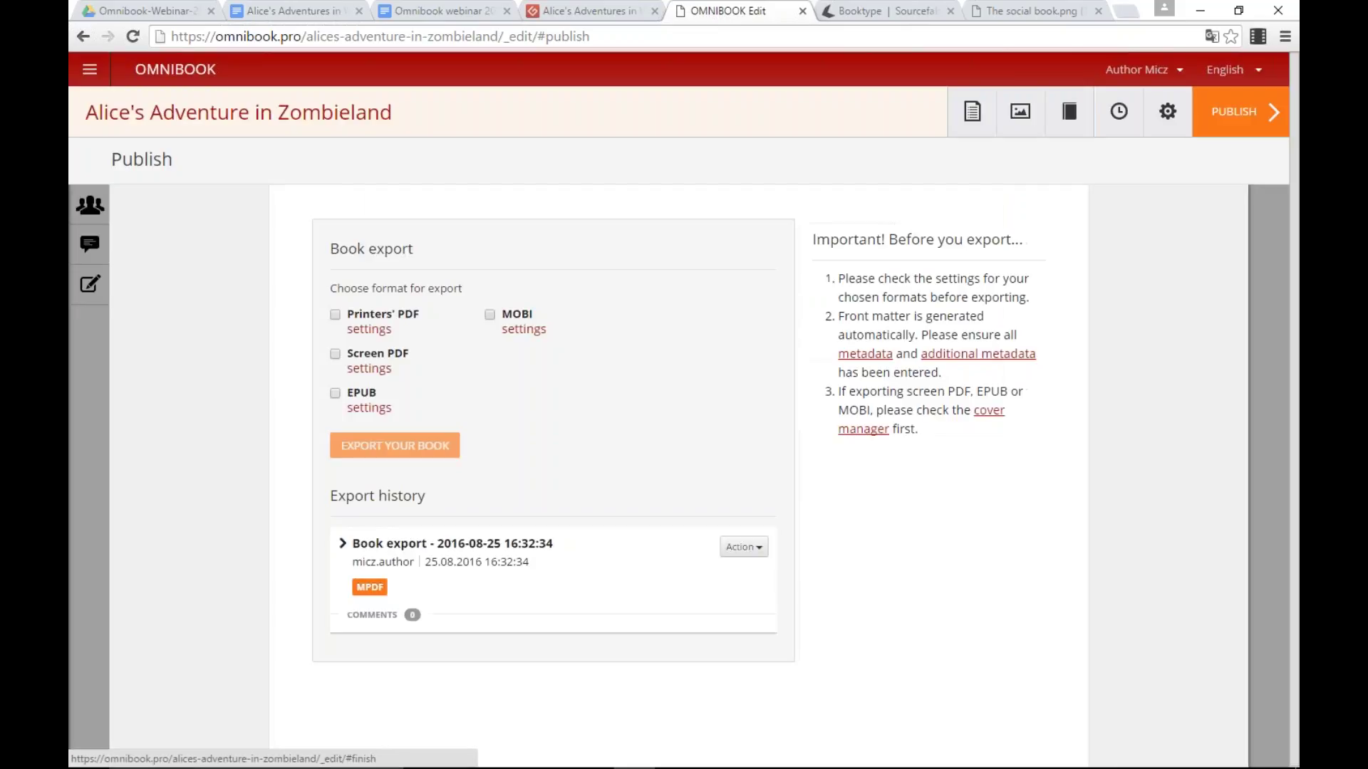
pyautogui.click(335, 354)
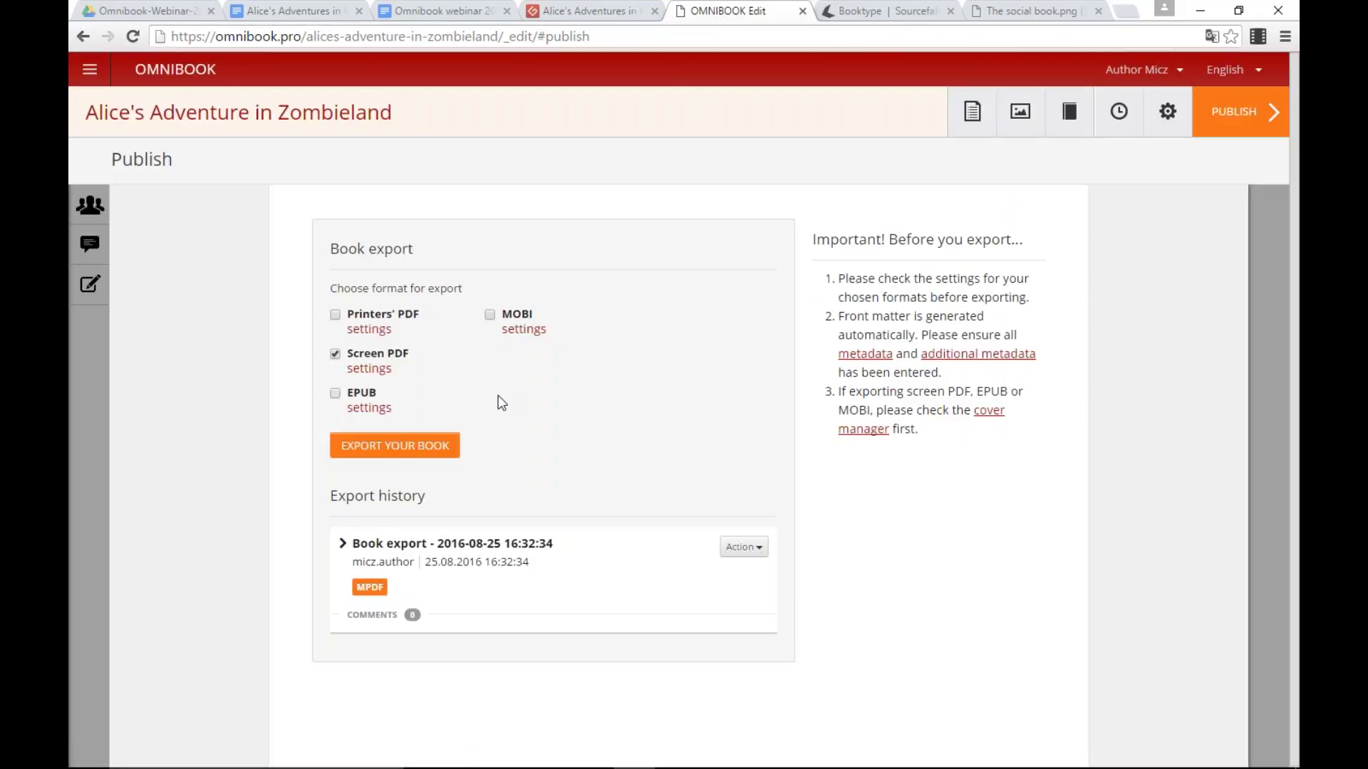
# Step: Set Ebook and Screenpdf as the cover in the EPUB export settings and save
pyautogui.click(386, 412)
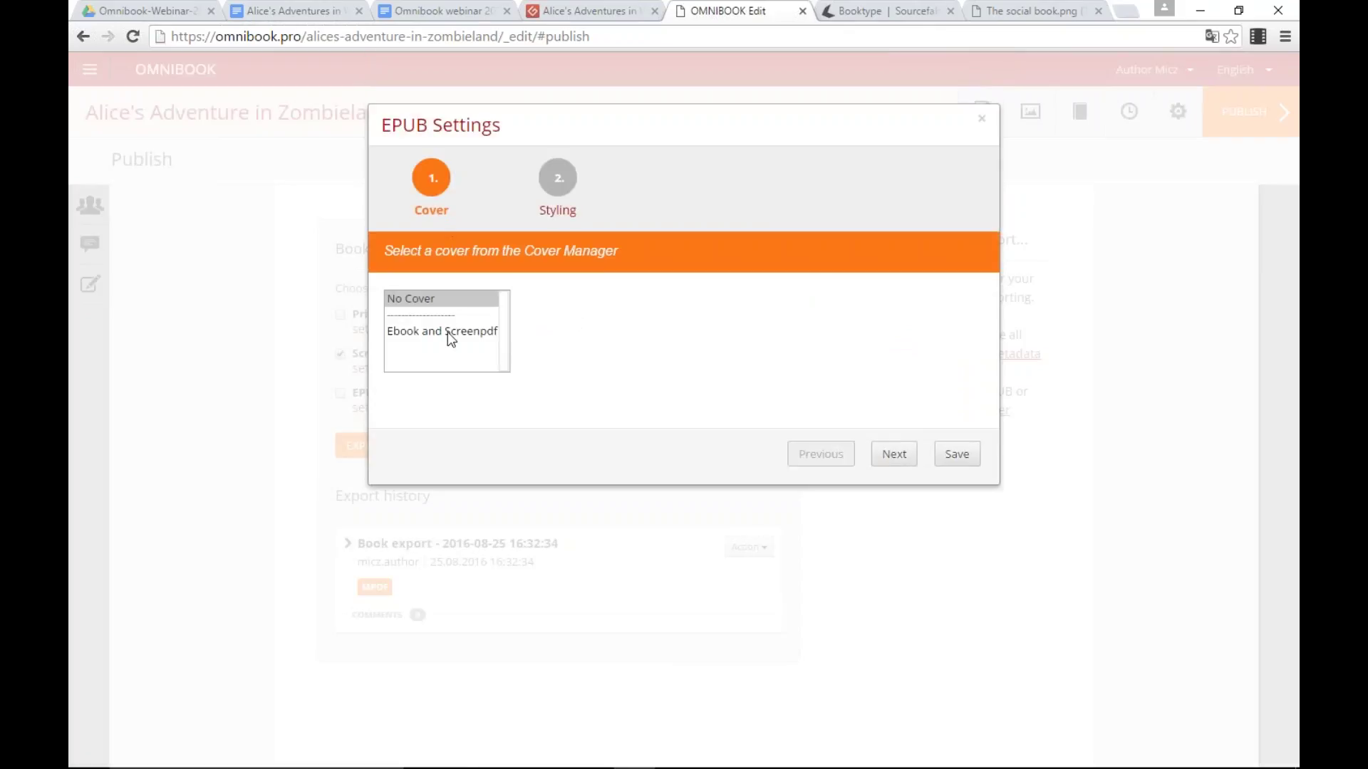
pyautogui.click(447, 332)
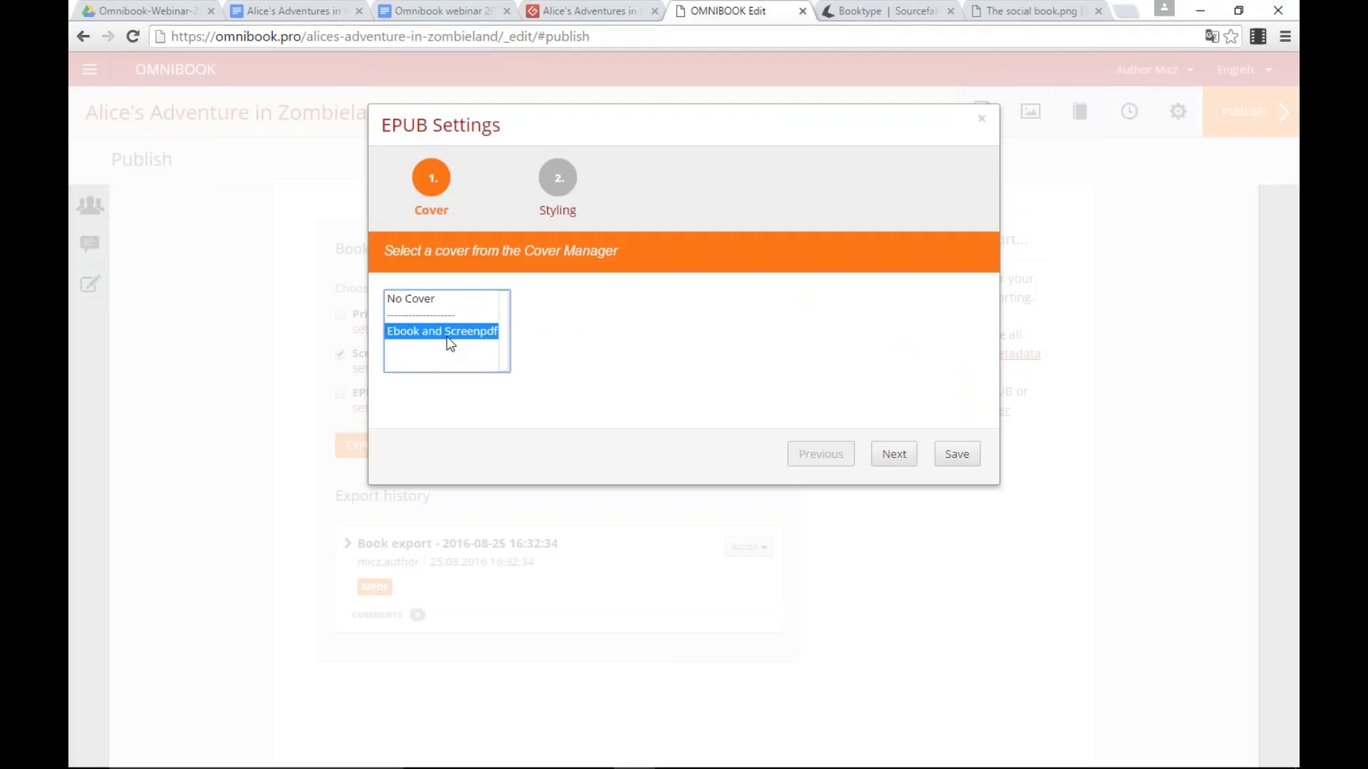
pyautogui.click(957, 456)
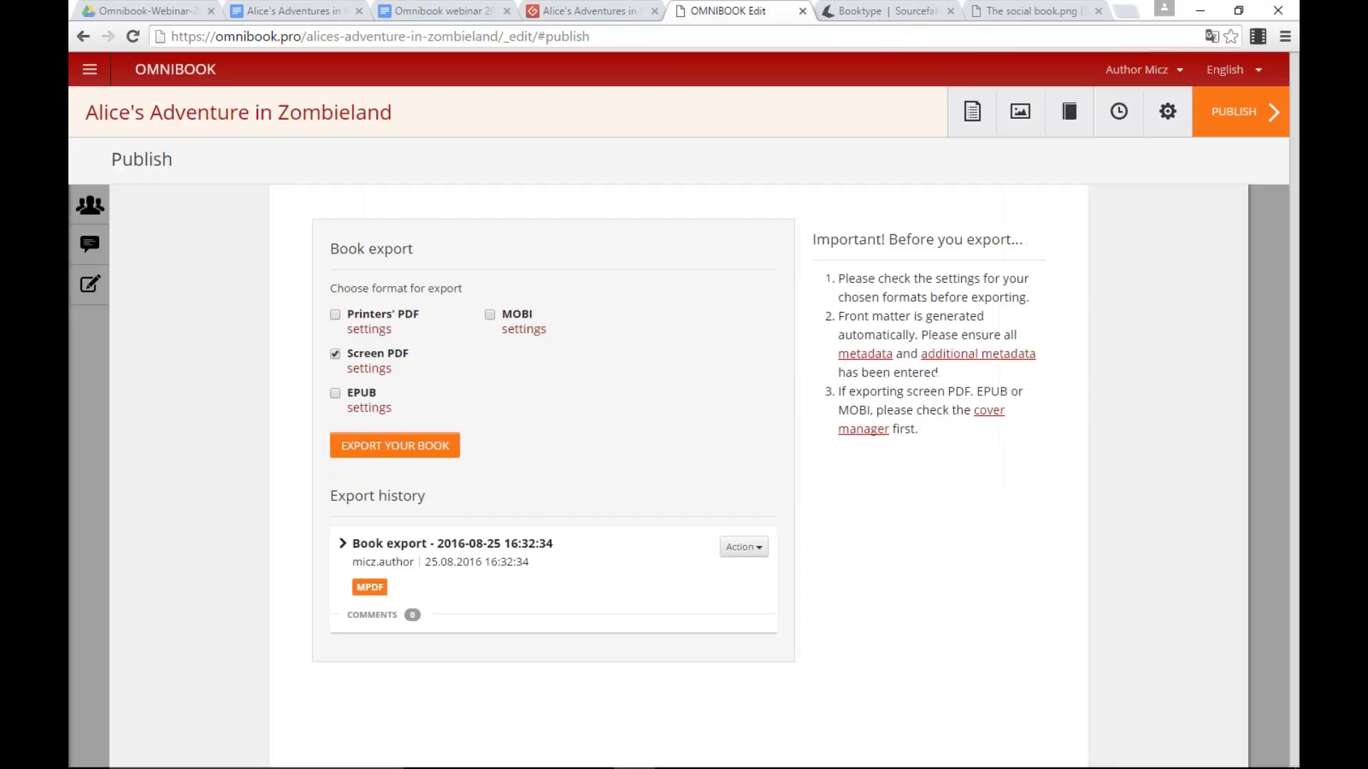
# Step: Export the book as both Screen PDF and EPUB, and open the exported Screen PDF in a new browser tab
pyautogui.click(335, 393)
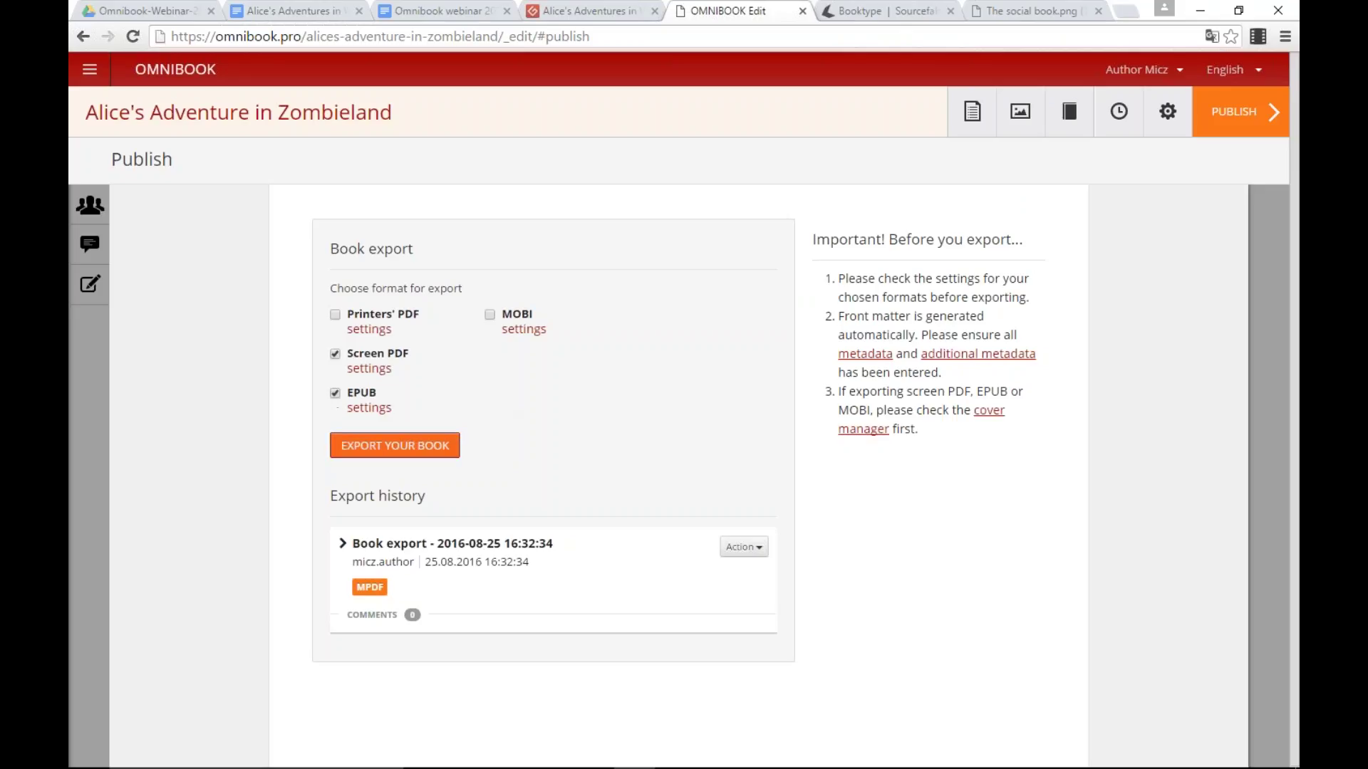
pyautogui.click(395, 445)
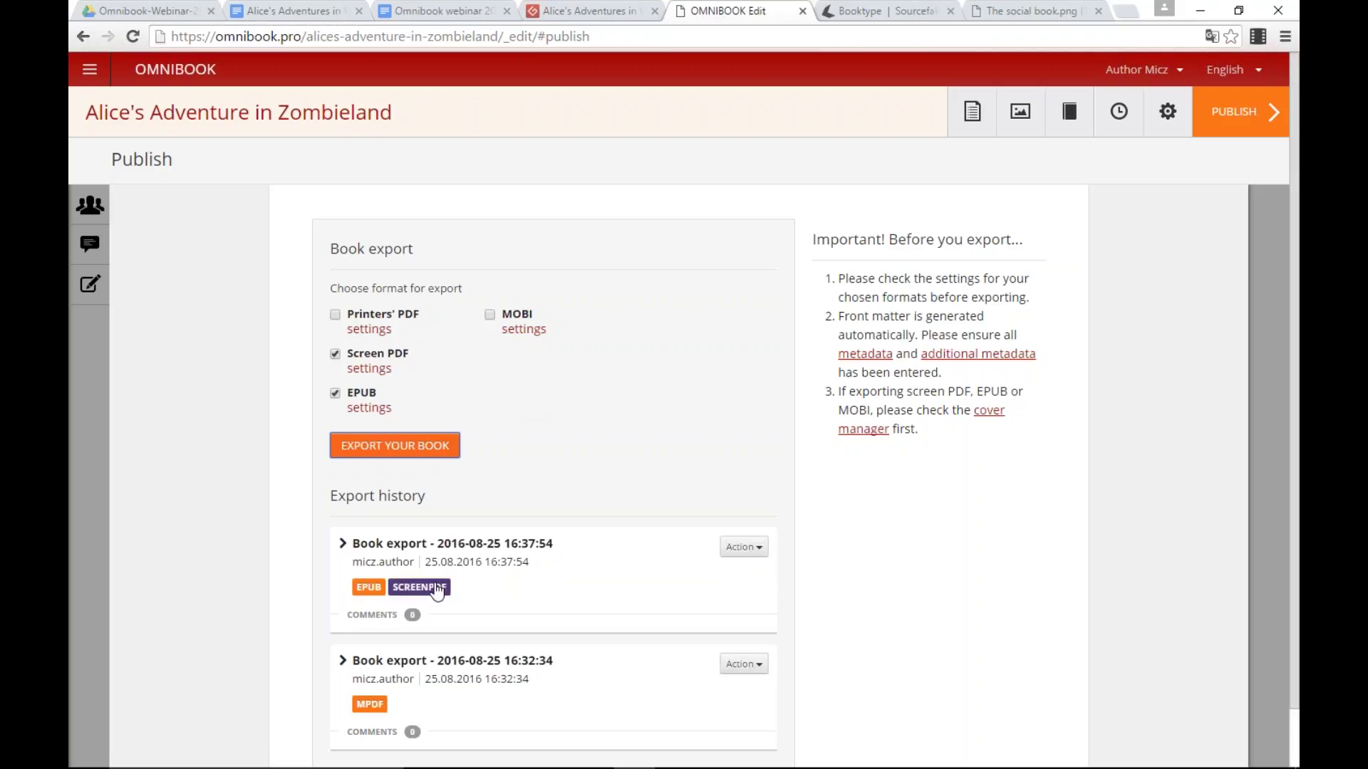
pyautogui.rightClick(391, 582)
pyautogui.click(427, 590)
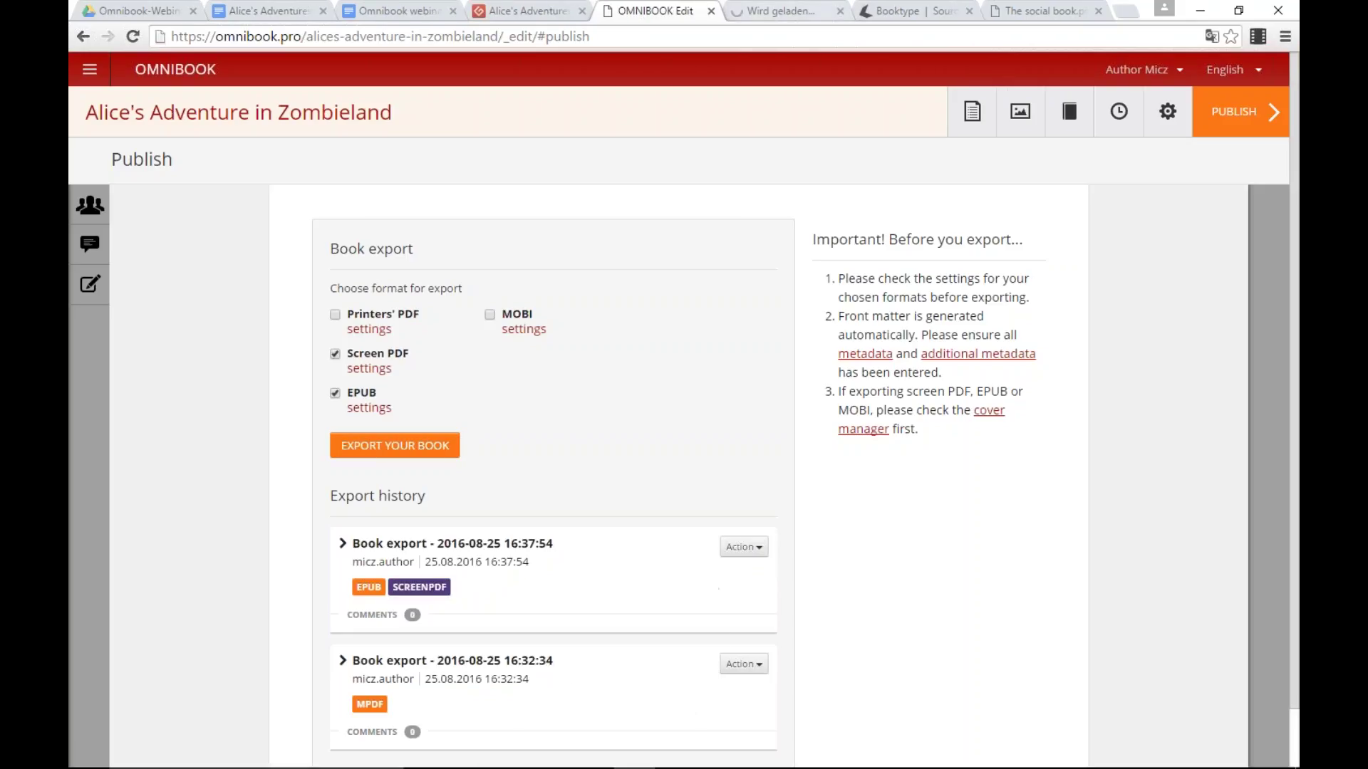
pyautogui.hotkey('ctrl', 'Tab')
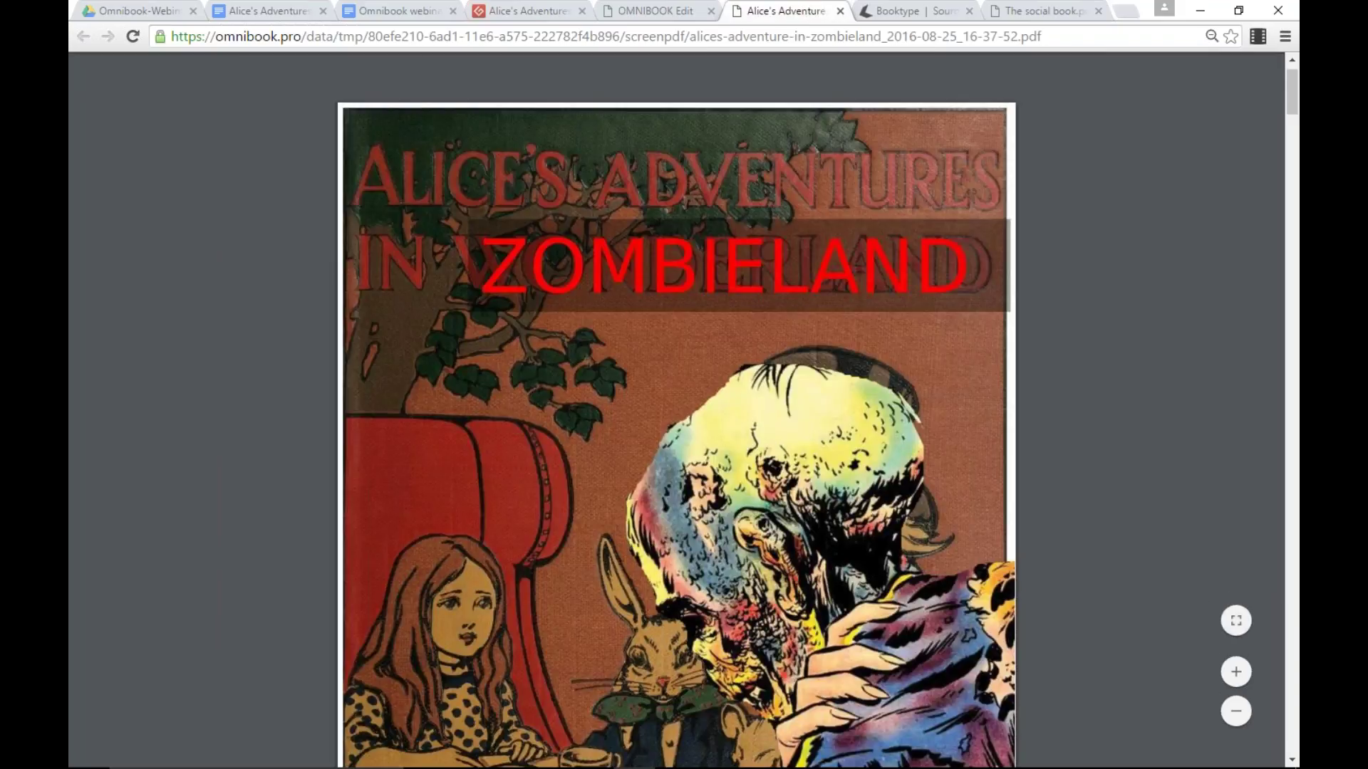
# Step: Fit the exported PDF to whole pages, examine its cover, front matter and first chapters, and return to the Omnibook publishing page
pyautogui.click(1236, 620)
pyautogui.scroll(-5, 1110, 481)
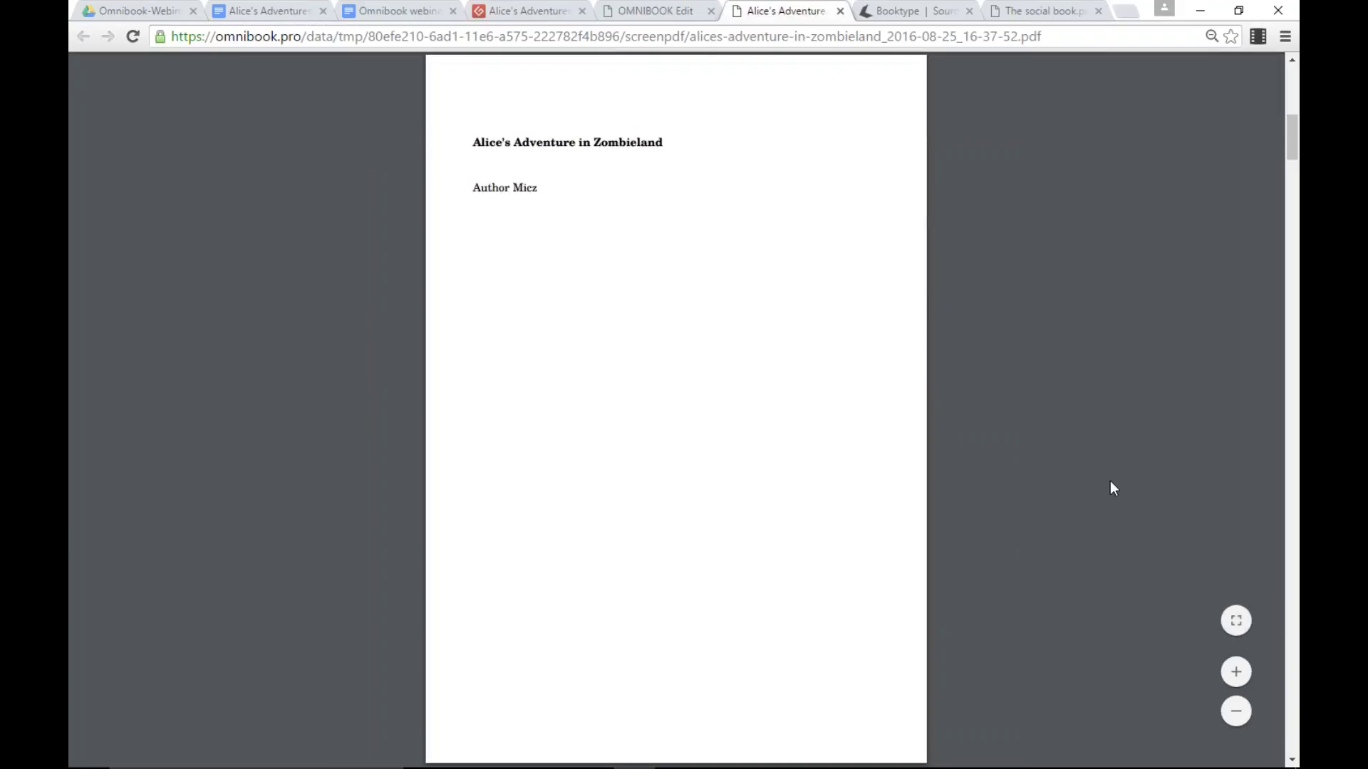
pyautogui.scroll(-5, 1110, 482)
pyautogui.scroll(-5, 1114, 488)
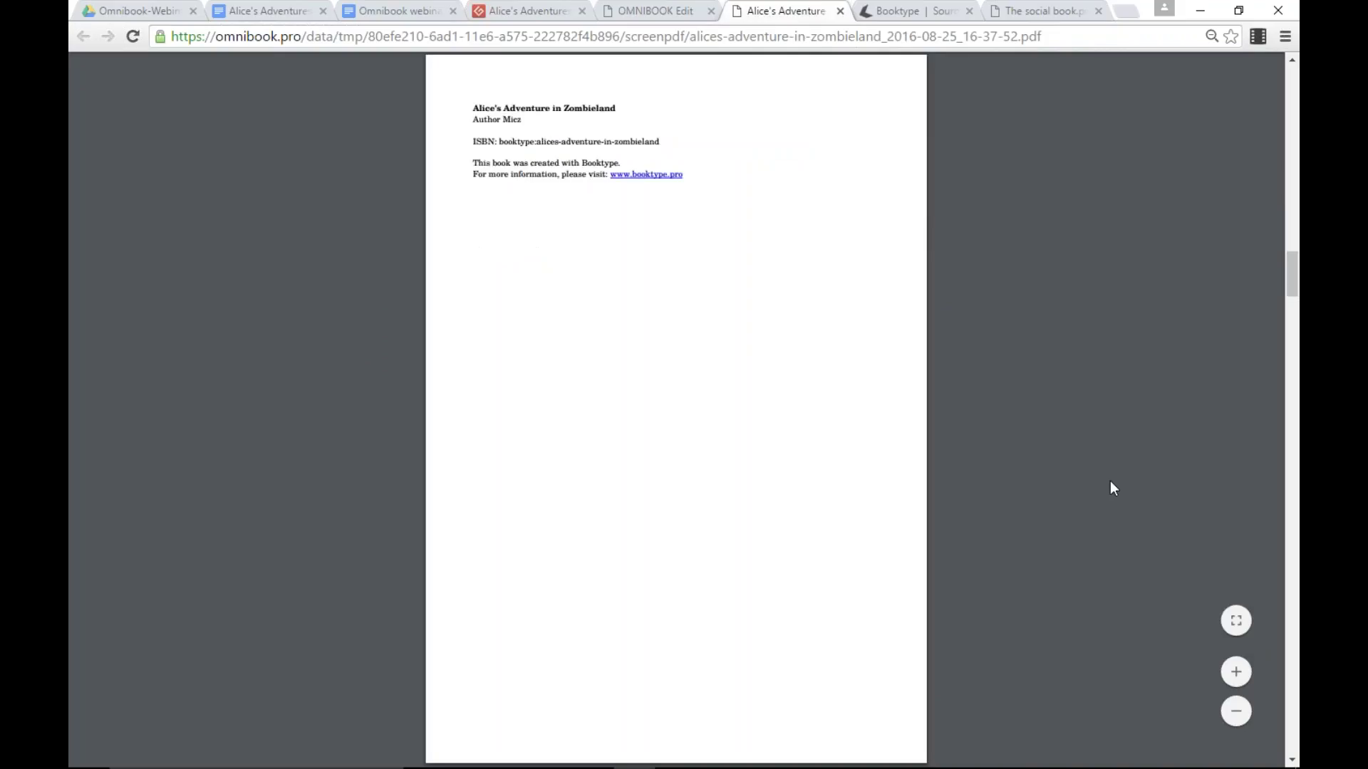
pyautogui.scroll(-5, 1111, 483)
pyautogui.scroll(-5, 1111, 483)
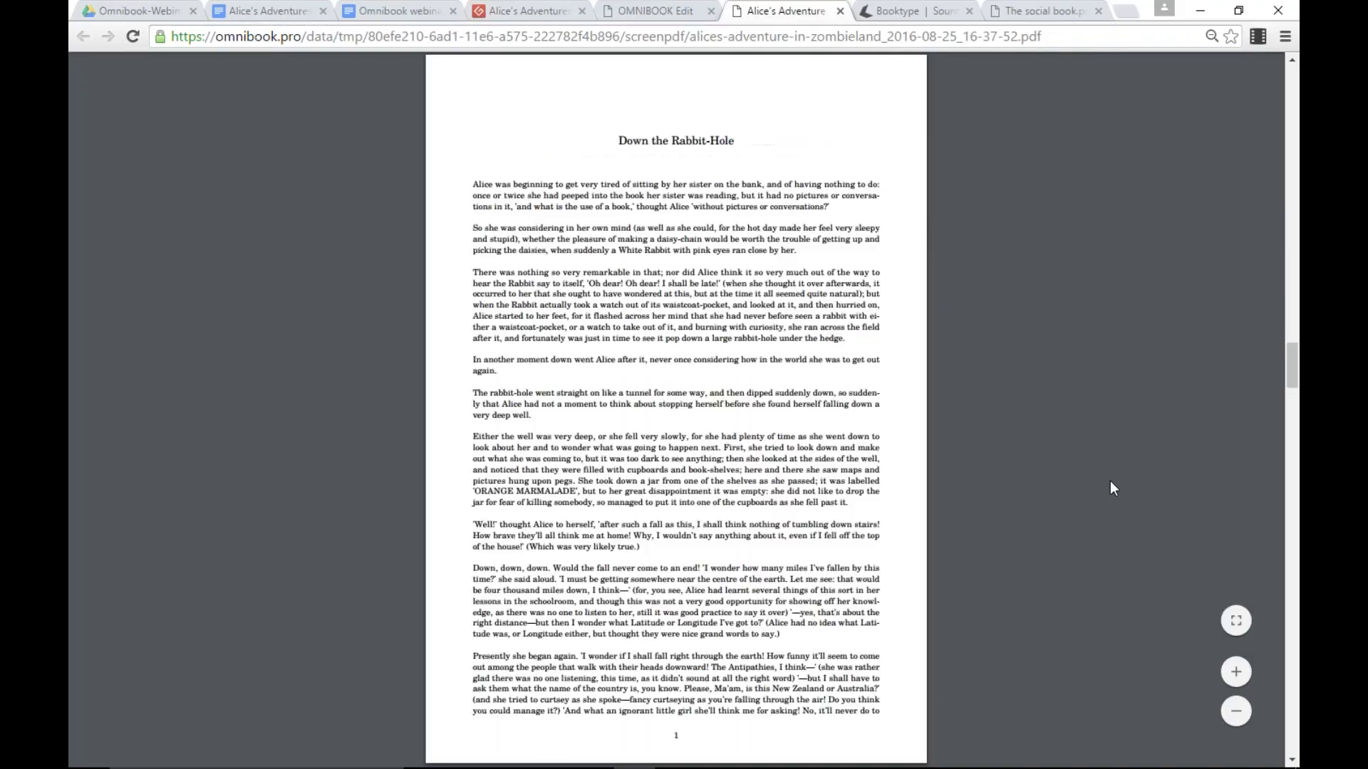
pyautogui.scroll(-10, 1110, 482)
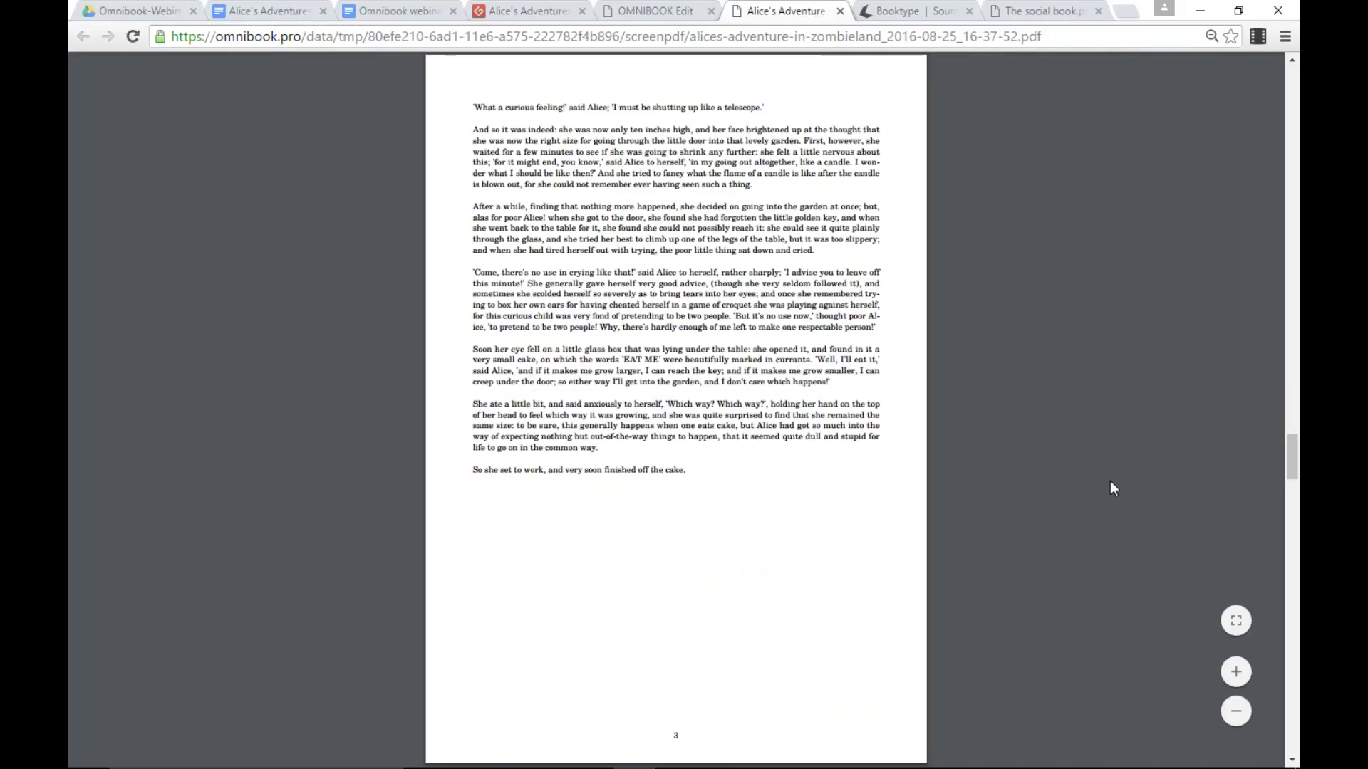
pyautogui.scroll(-5, 1110, 481)
pyautogui.scroll(15, 1110, 483)
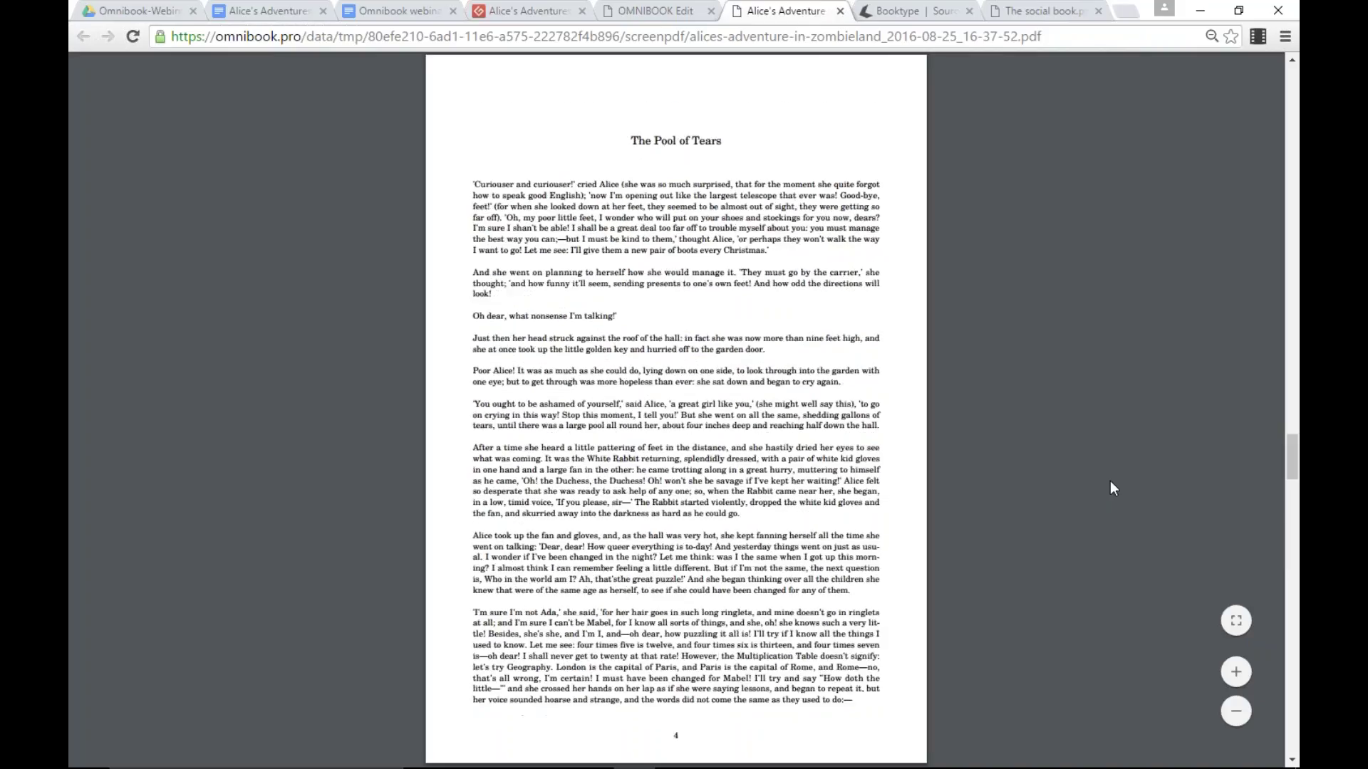
pyautogui.scroll(5, 1110, 481)
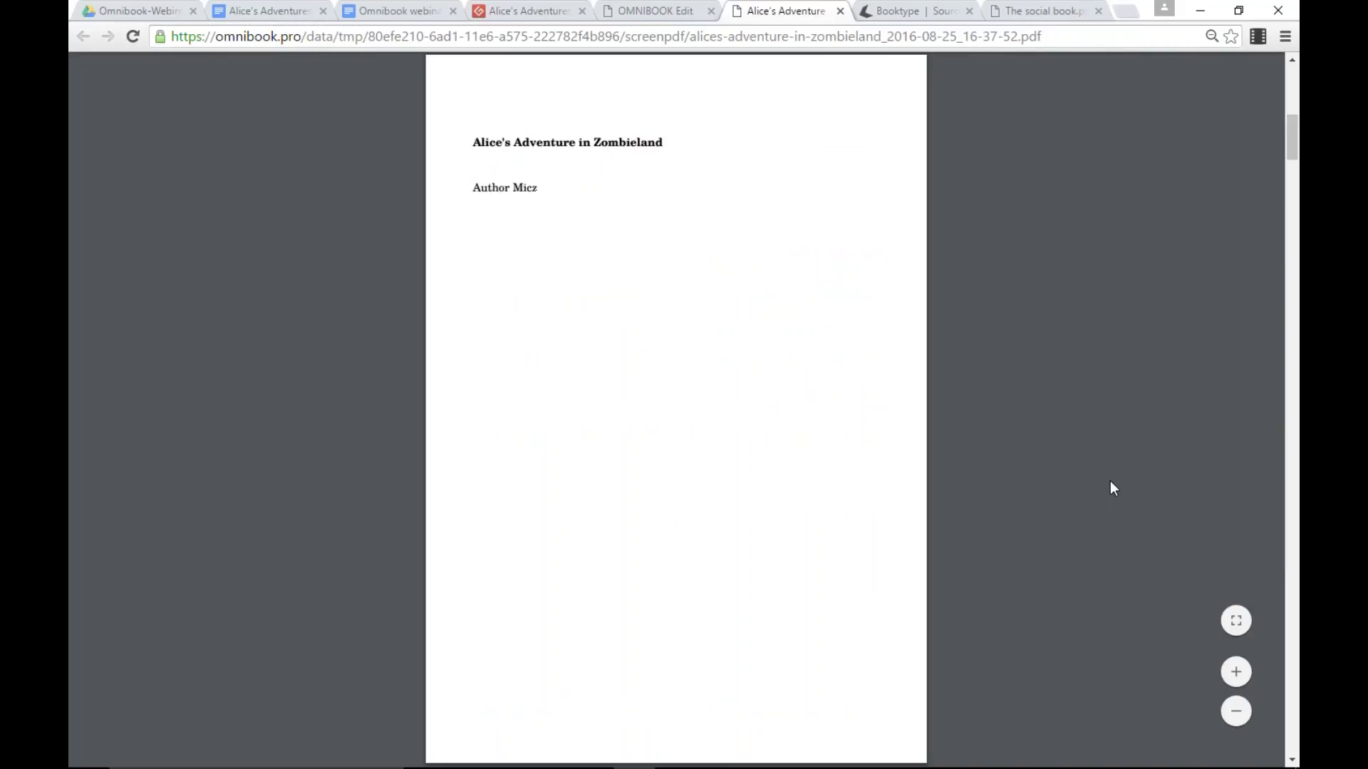
pyautogui.scroll(5, 966, 413)
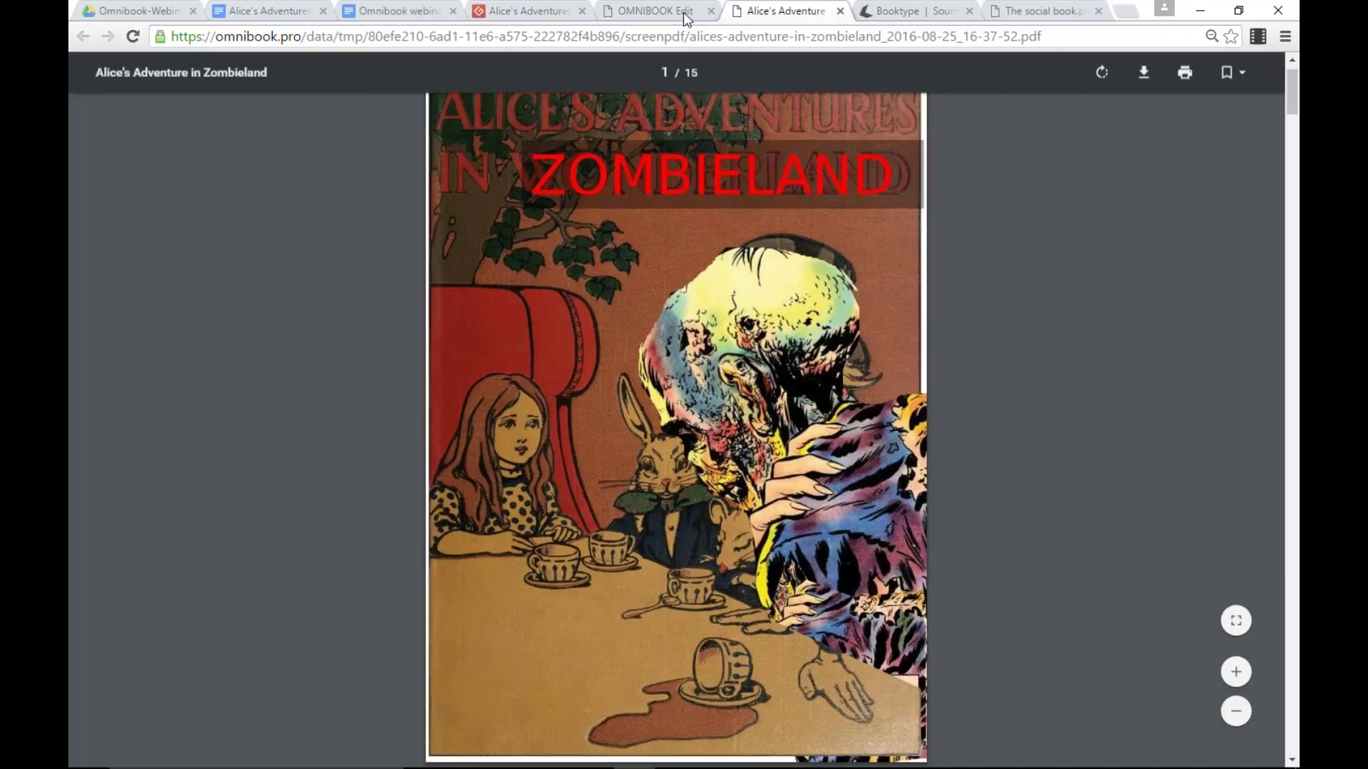
pyautogui.click(655, 11)
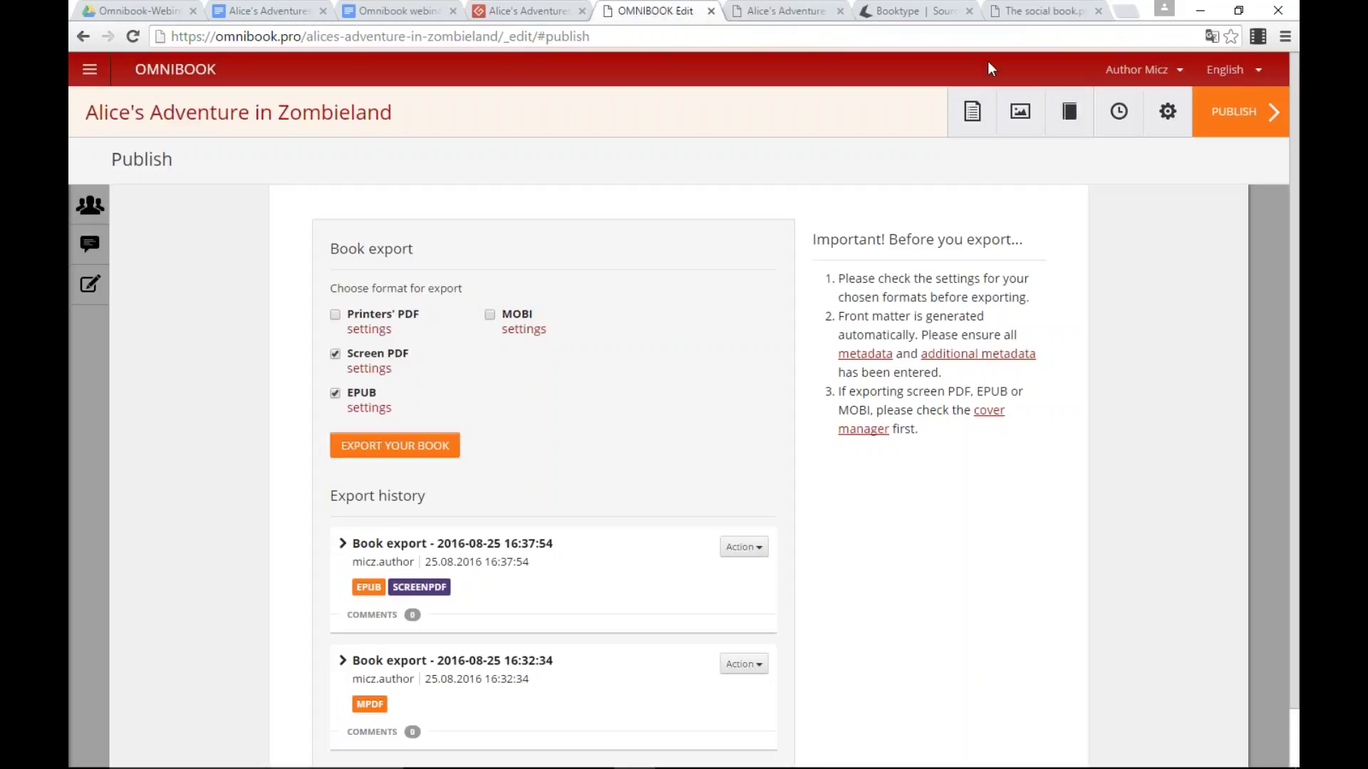
# Step: Switch to the Booktype website's news and open the article "Creating layouts for automated book publishing"
pyautogui.click(897, 13)
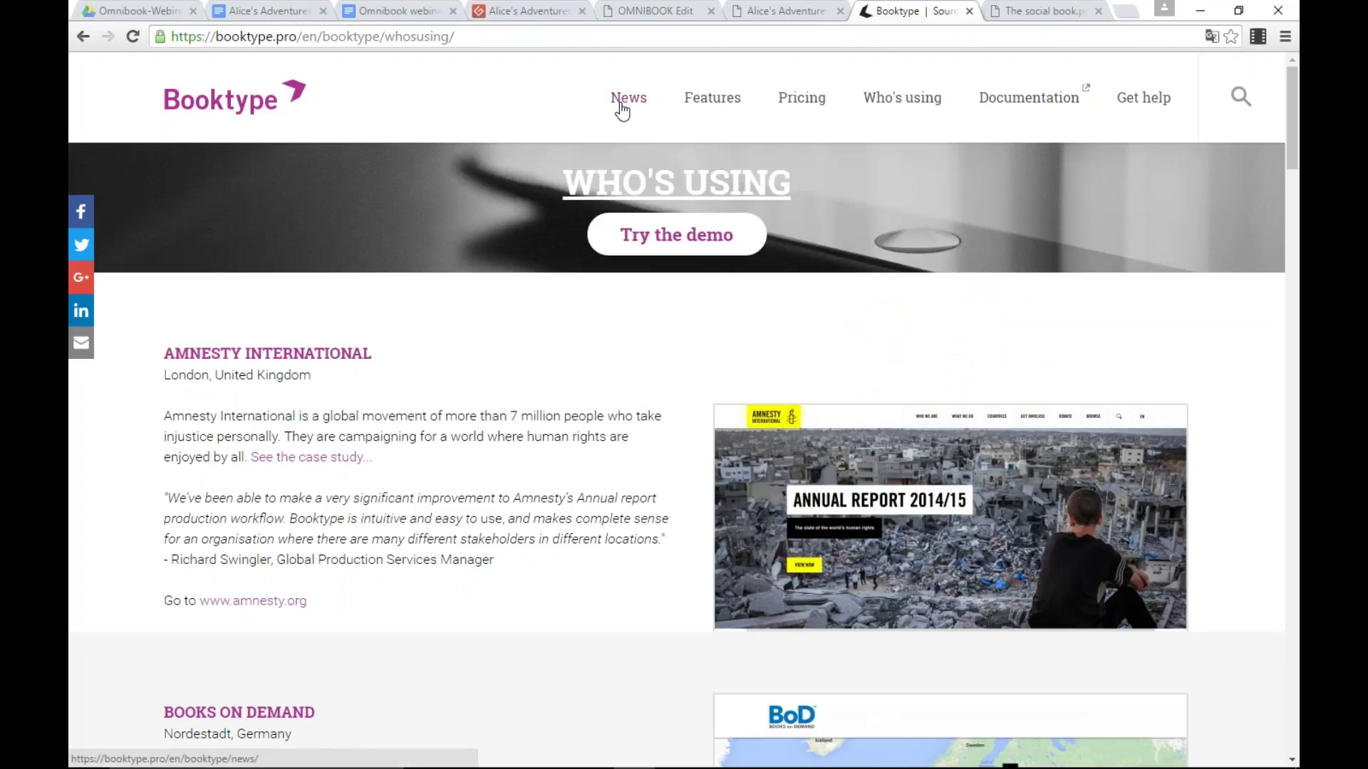
pyautogui.click(622, 108)
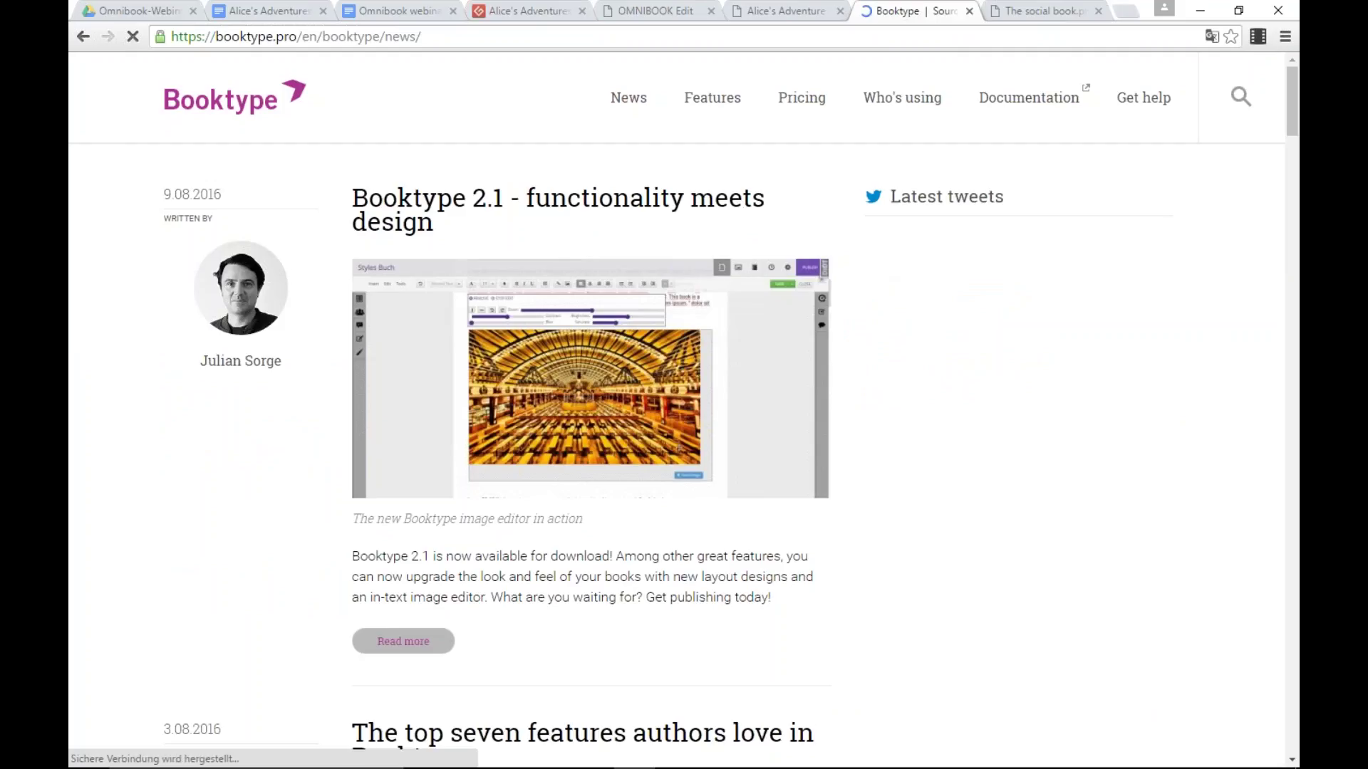
pyautogui.scroll(-10, 290, 488)
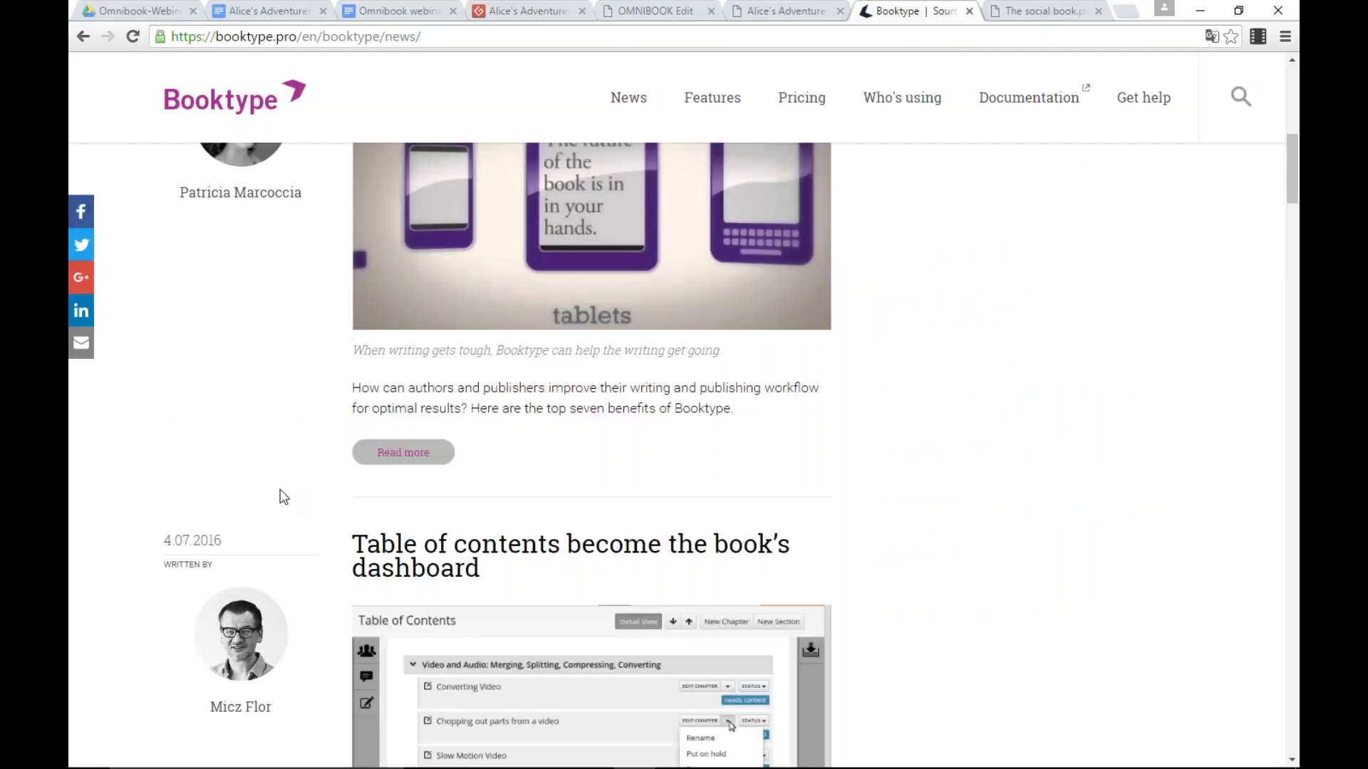
pyautogui.scroll(-18, 281, 490)
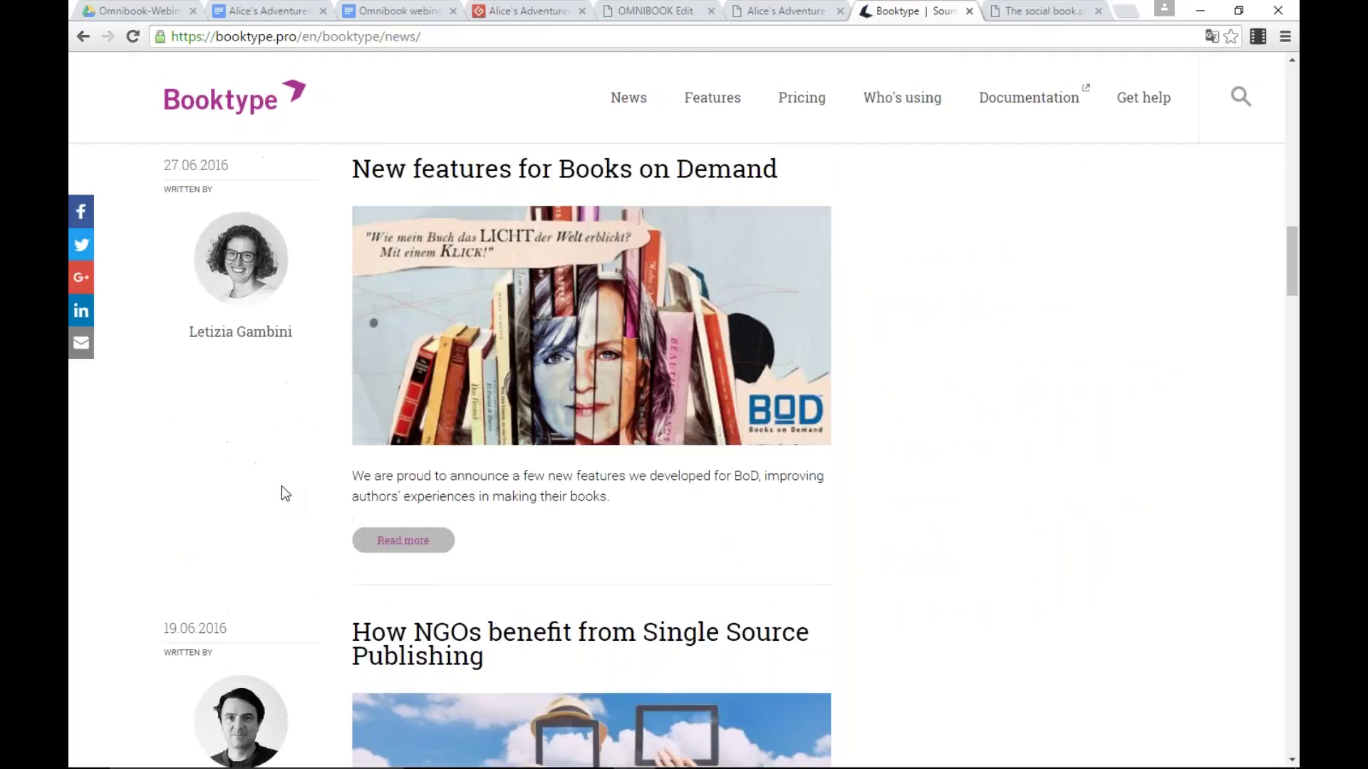
pyautogui.scroll(-2, 281, 487)
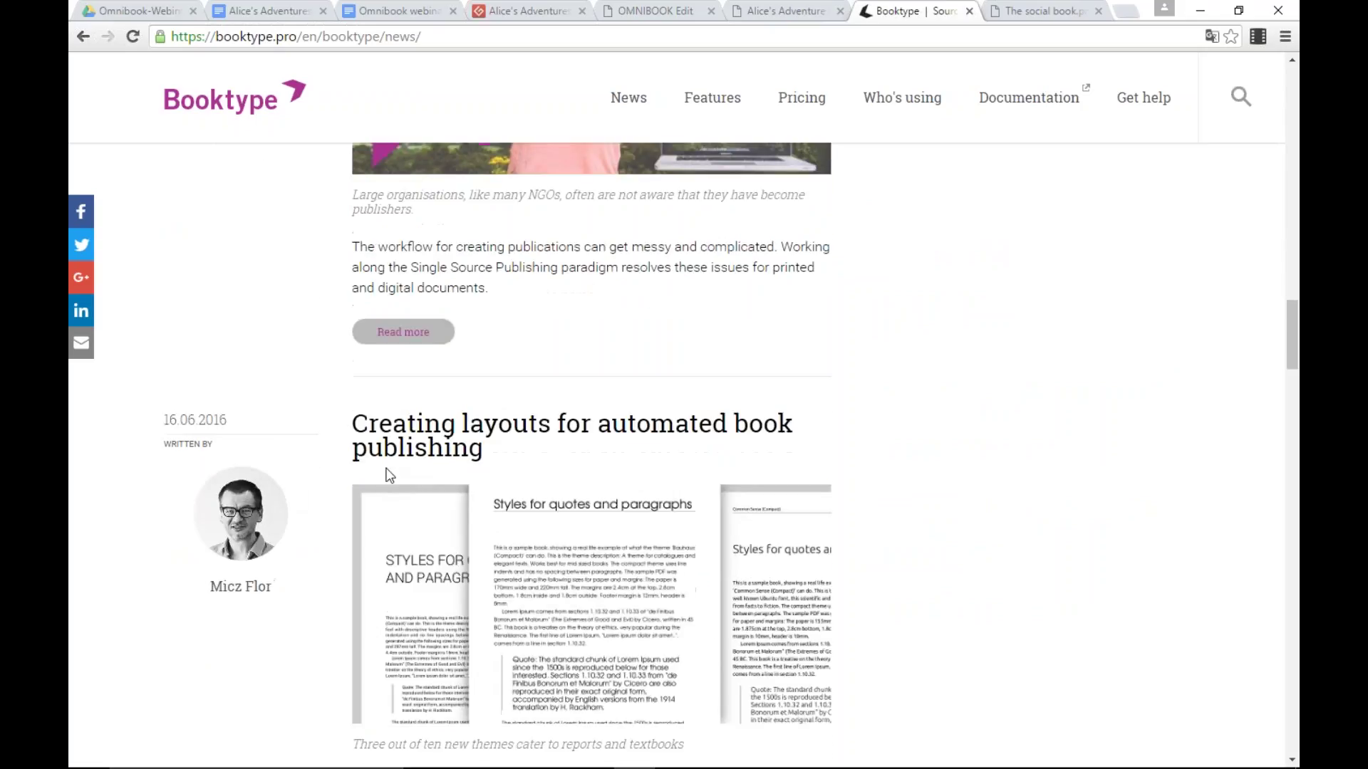
pyautogui.click(428, 303)
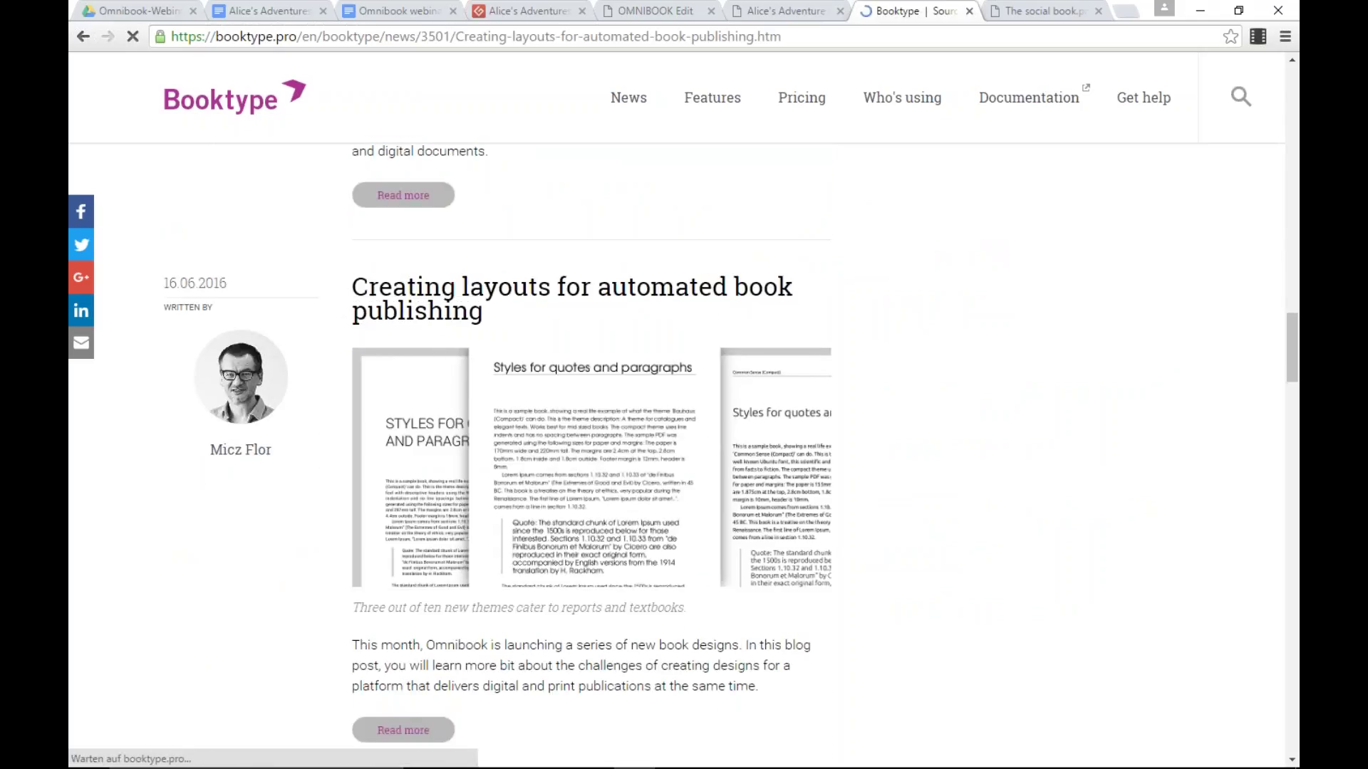
# Step: Read through the article on theme layouts down to the photo of the Kindle and Tolino e-readers
pyautogui.scroll(-10, 665, 500)
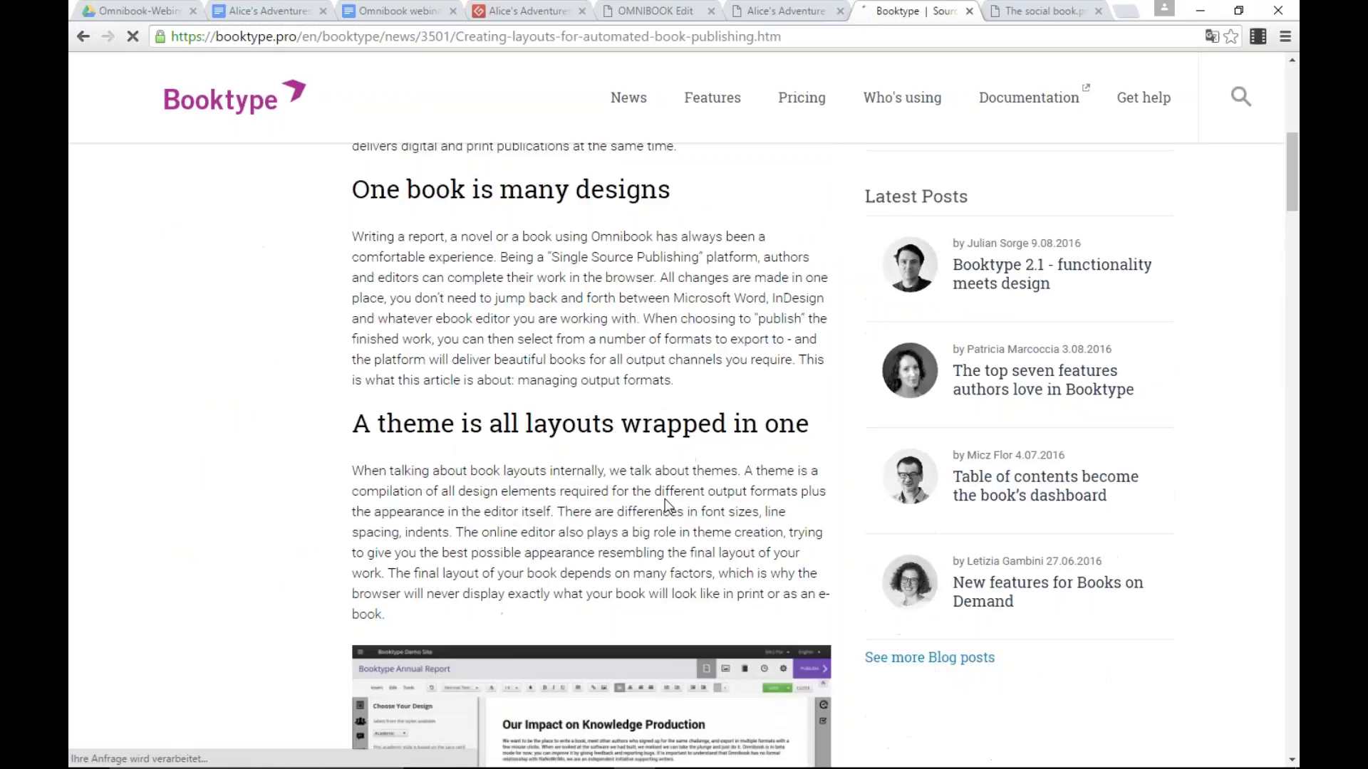
pyautogui.scroll(-7, 665, 500)
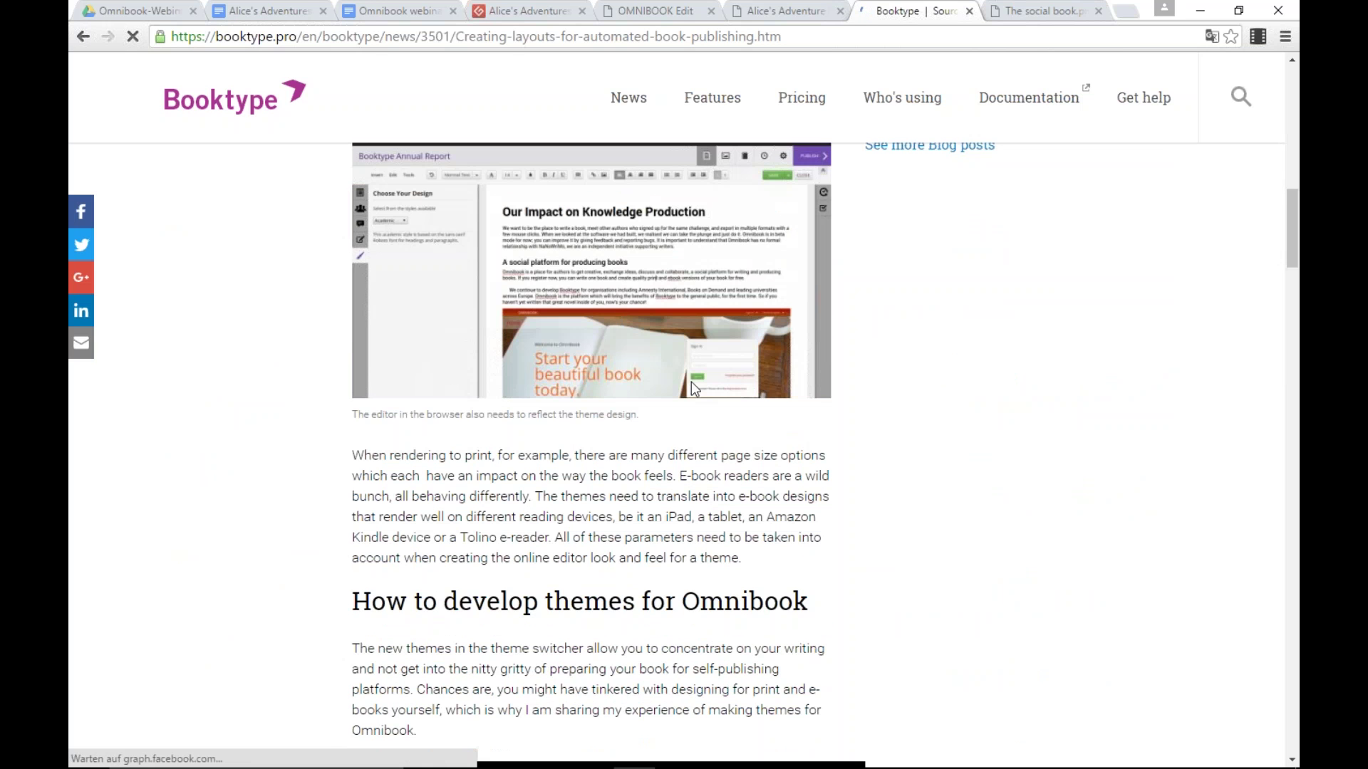
pyautogui.scroll(-9, 664, 500)
pyautogui.scroll(-14, 903, 436)
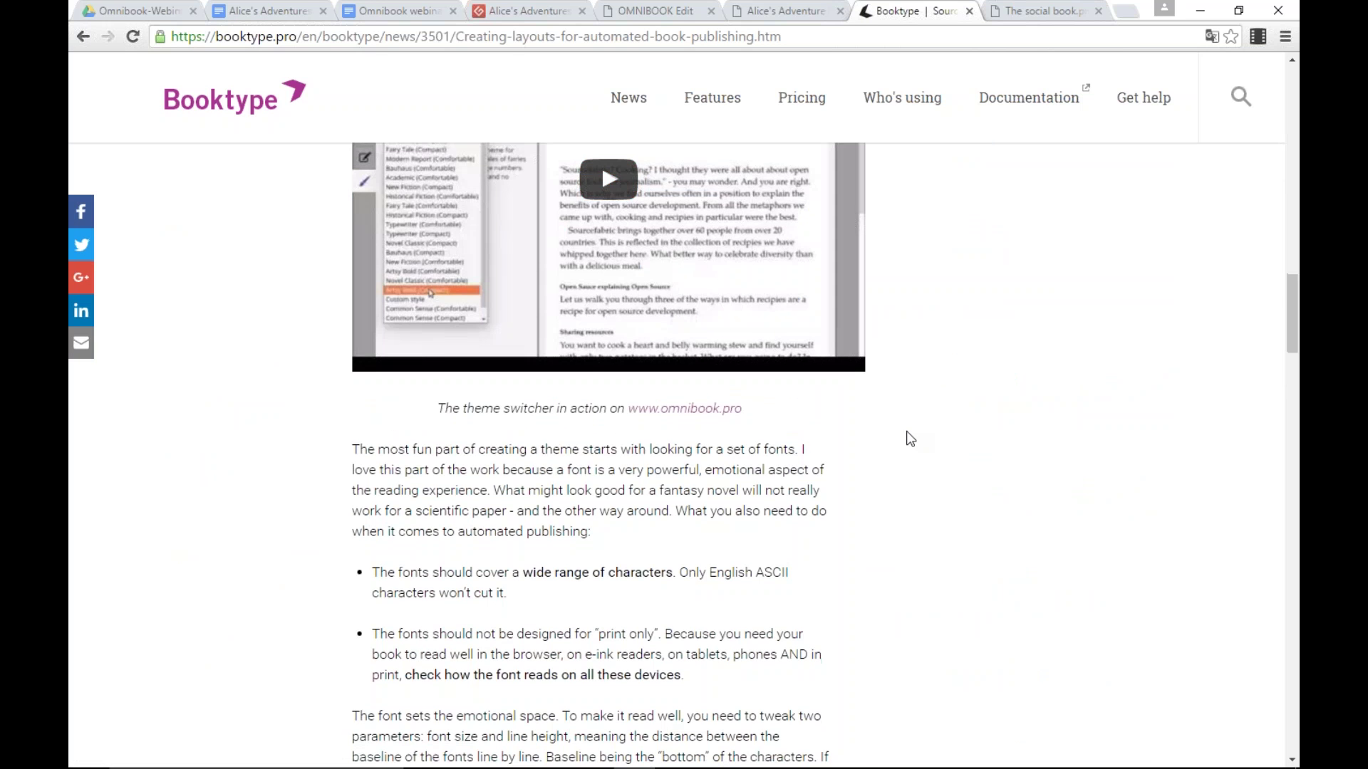
pyautogui.scroll(-4, 645, 279)
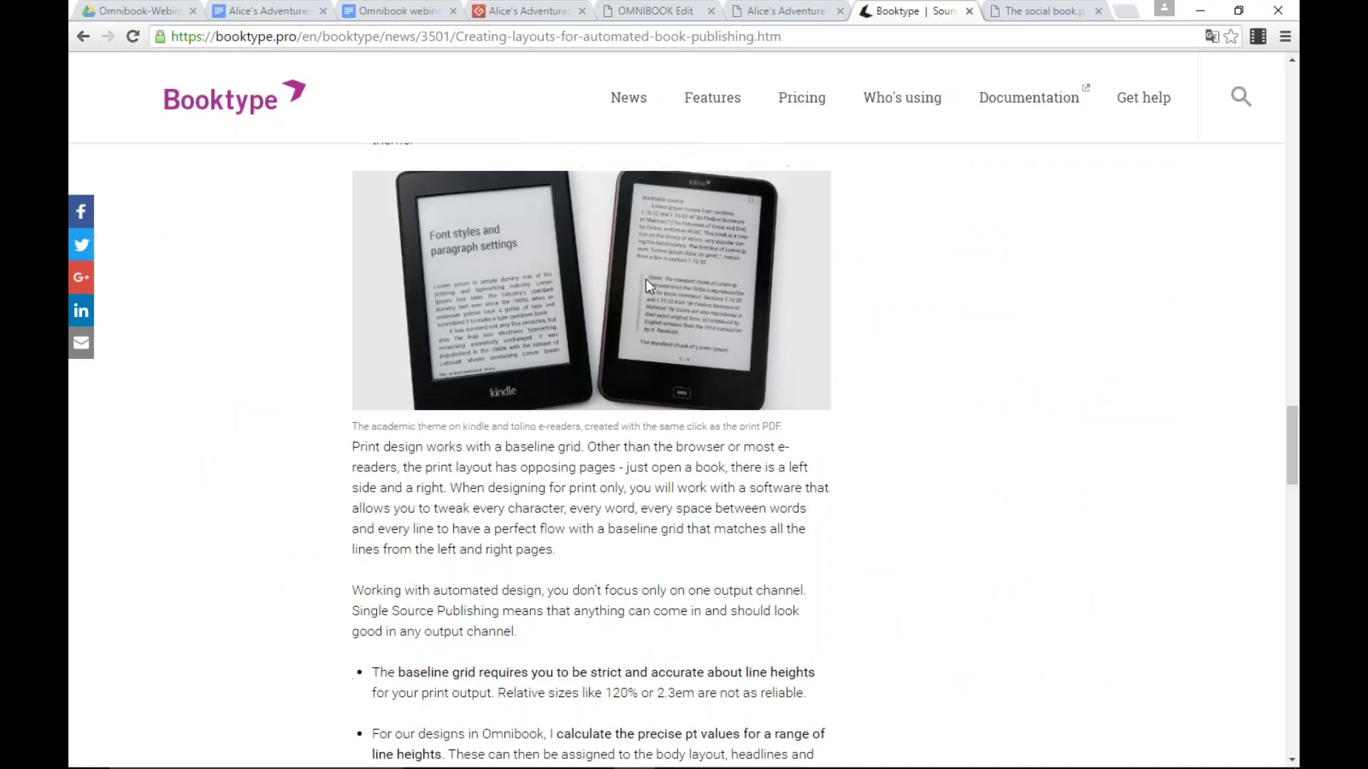
pyautogui.scroll(1, 600, 361)
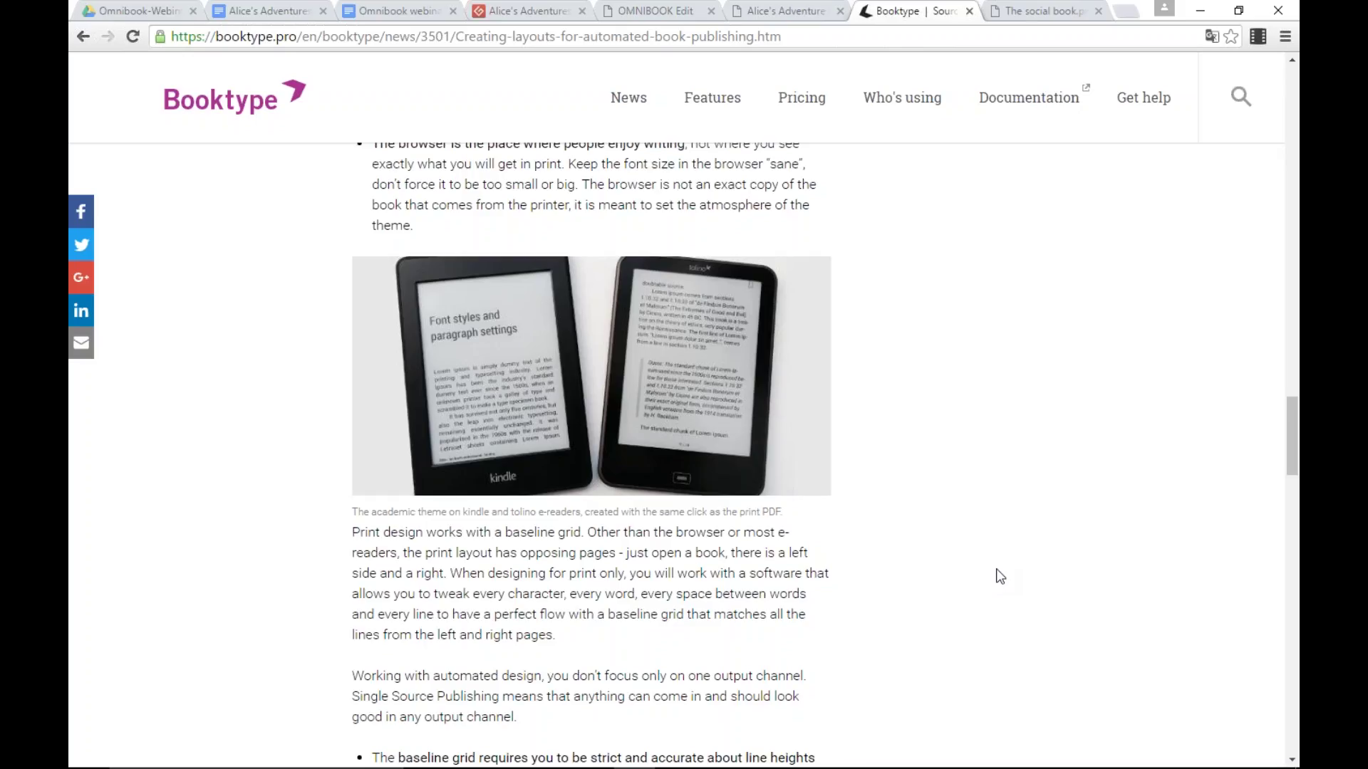
# Step: Return to Omnibook and go from its home page to My Dashboard
pyautogui.click(682, 17)
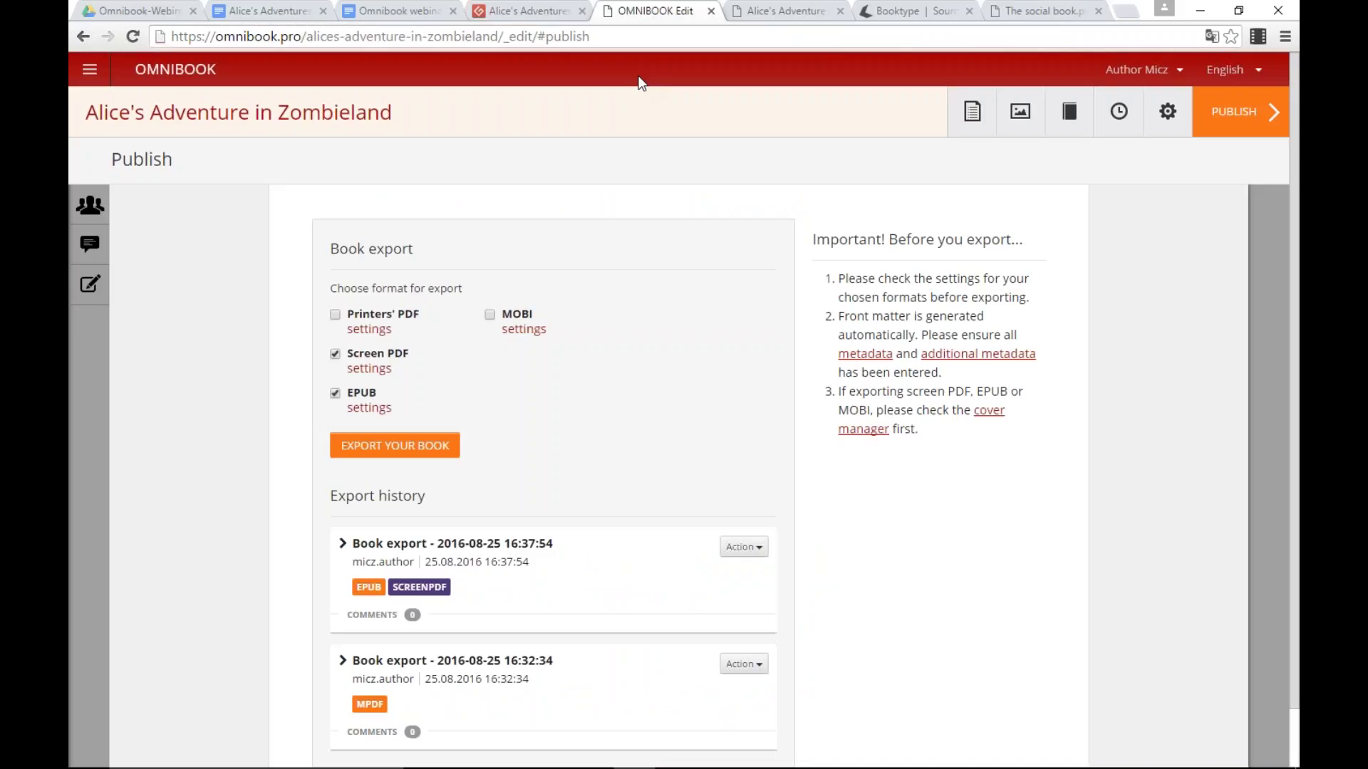
pyautogui.click(191, 70)
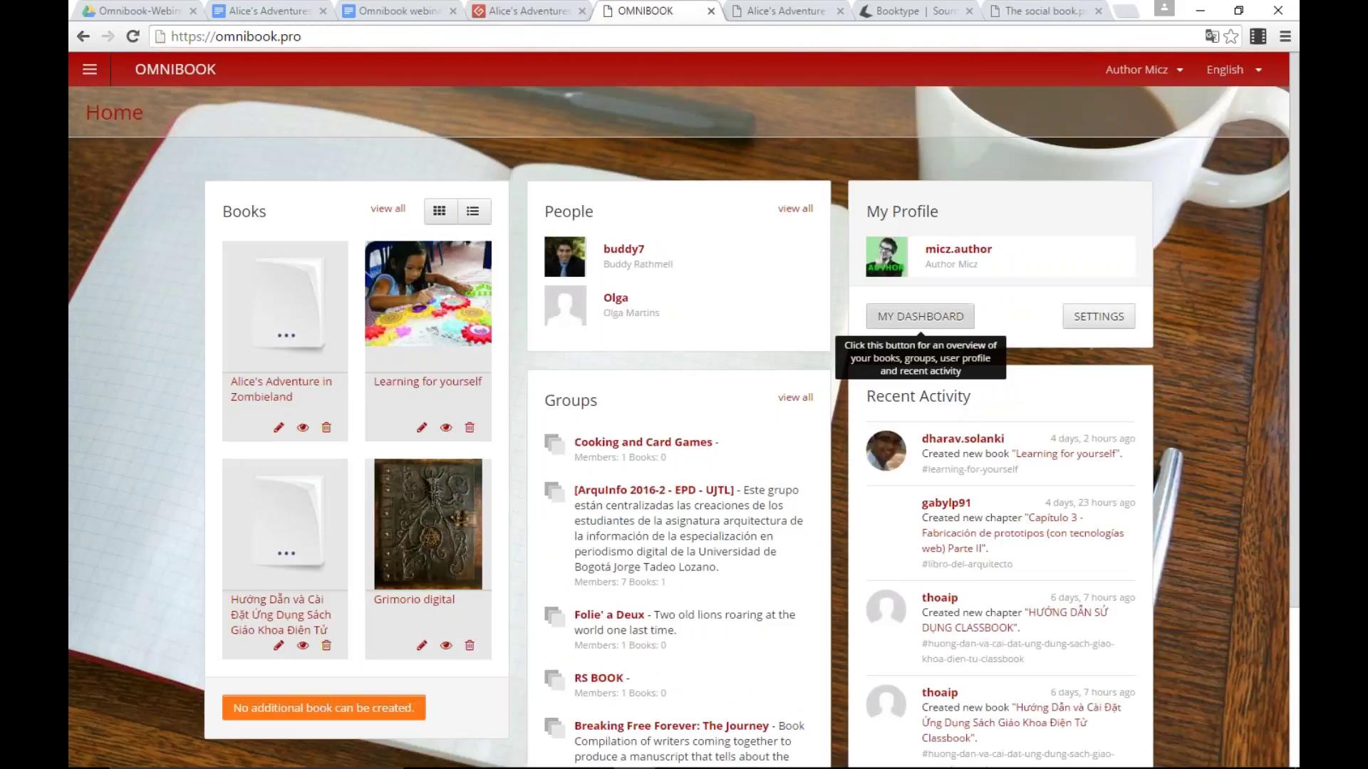
pyautogui.click(920, 318)
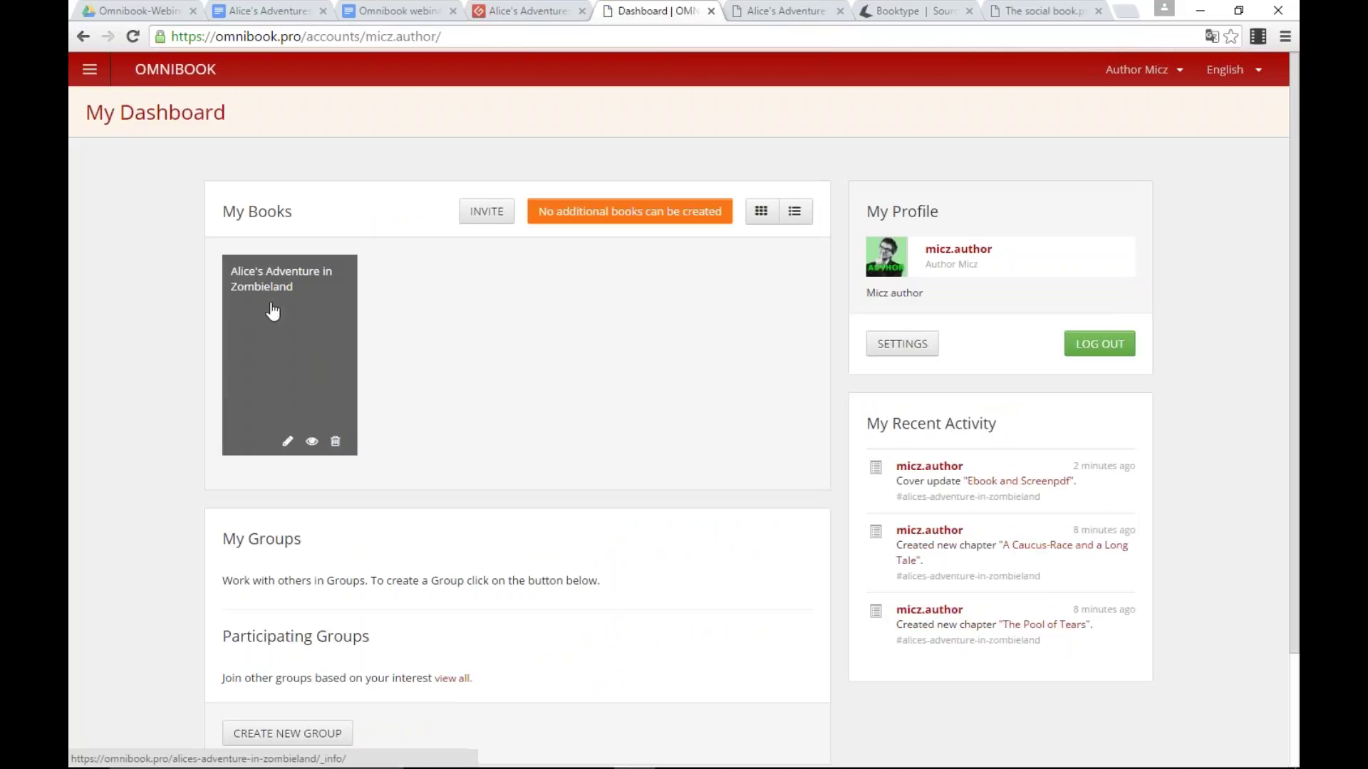
# Step: Delete the book Alice's Adventure in Zombieland from My Books, entering its full title as confirmation
pyautogui.moveTo(623, 218)
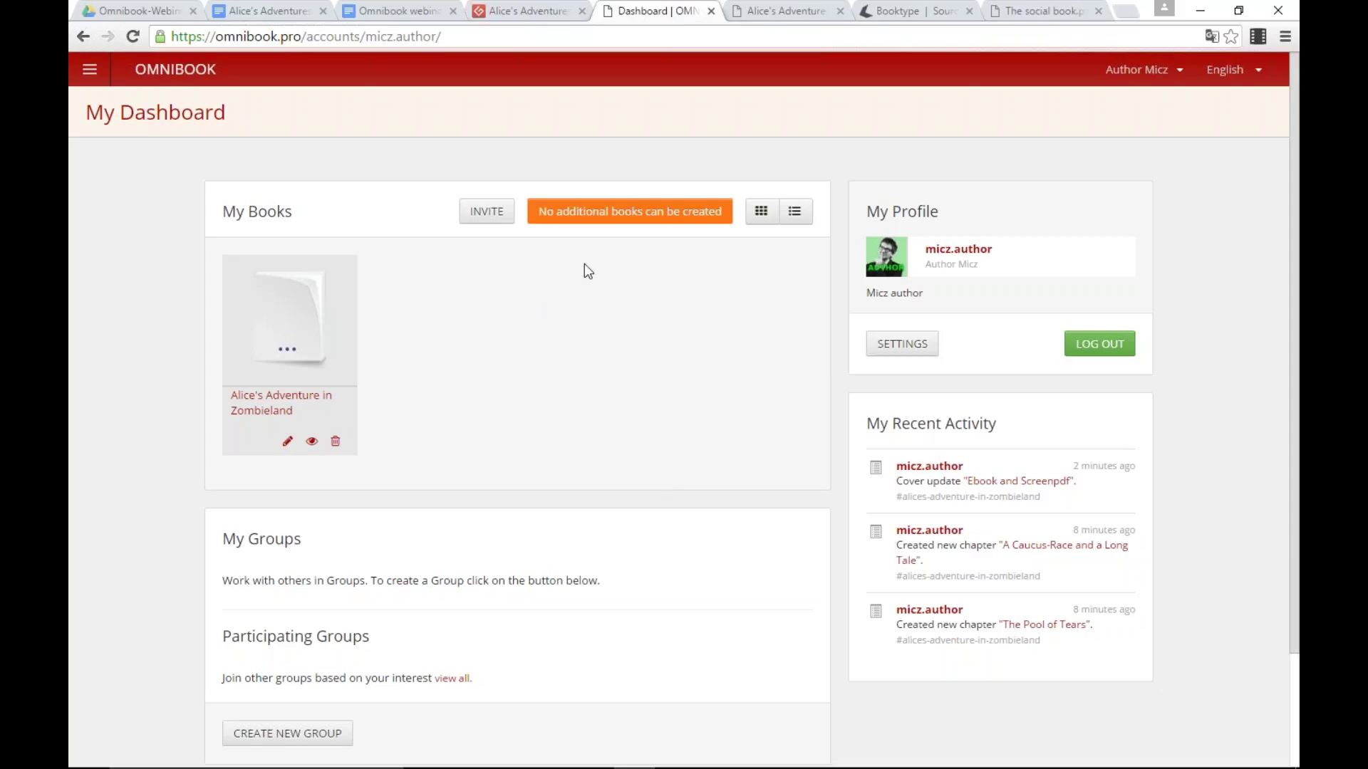
pyautogui.click(335, 442)
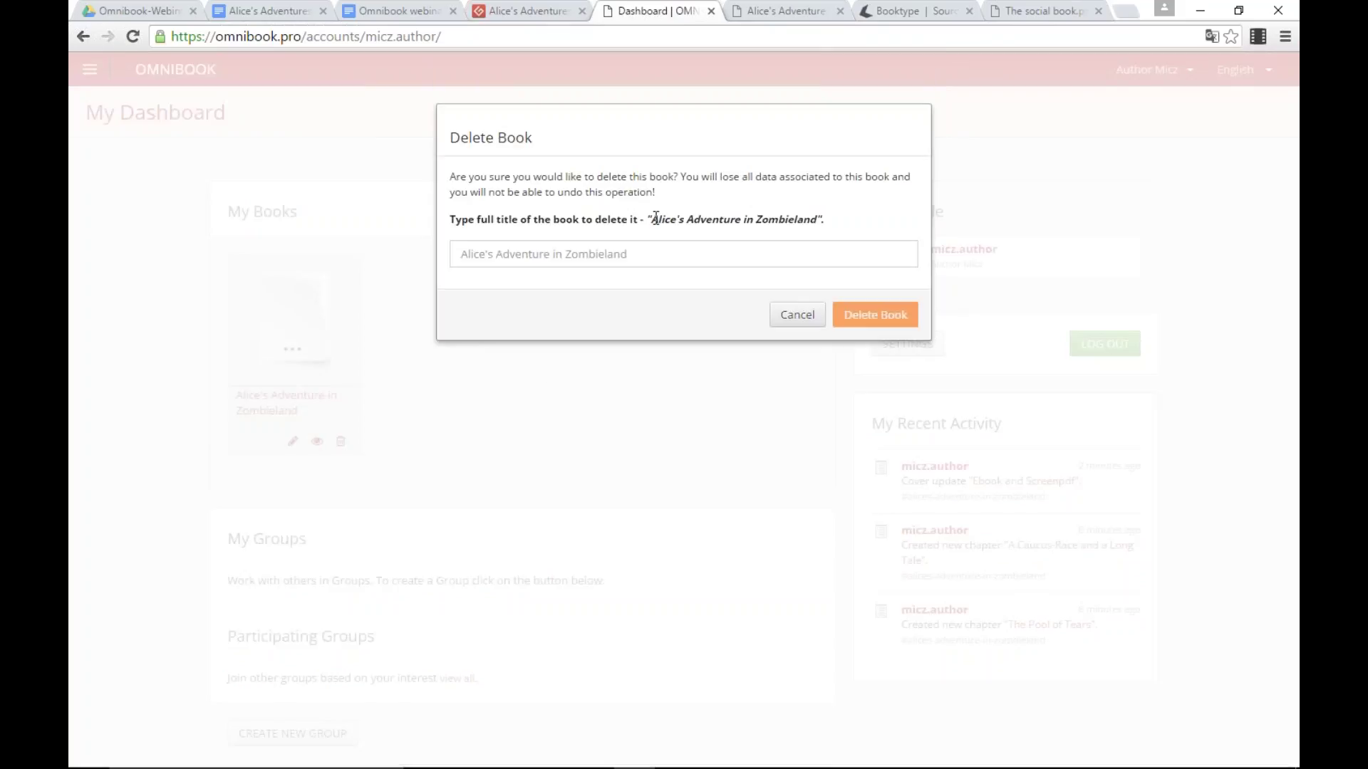
pyautogui.moveTo(653, 220); pyautogui.dragTo(815, 225)
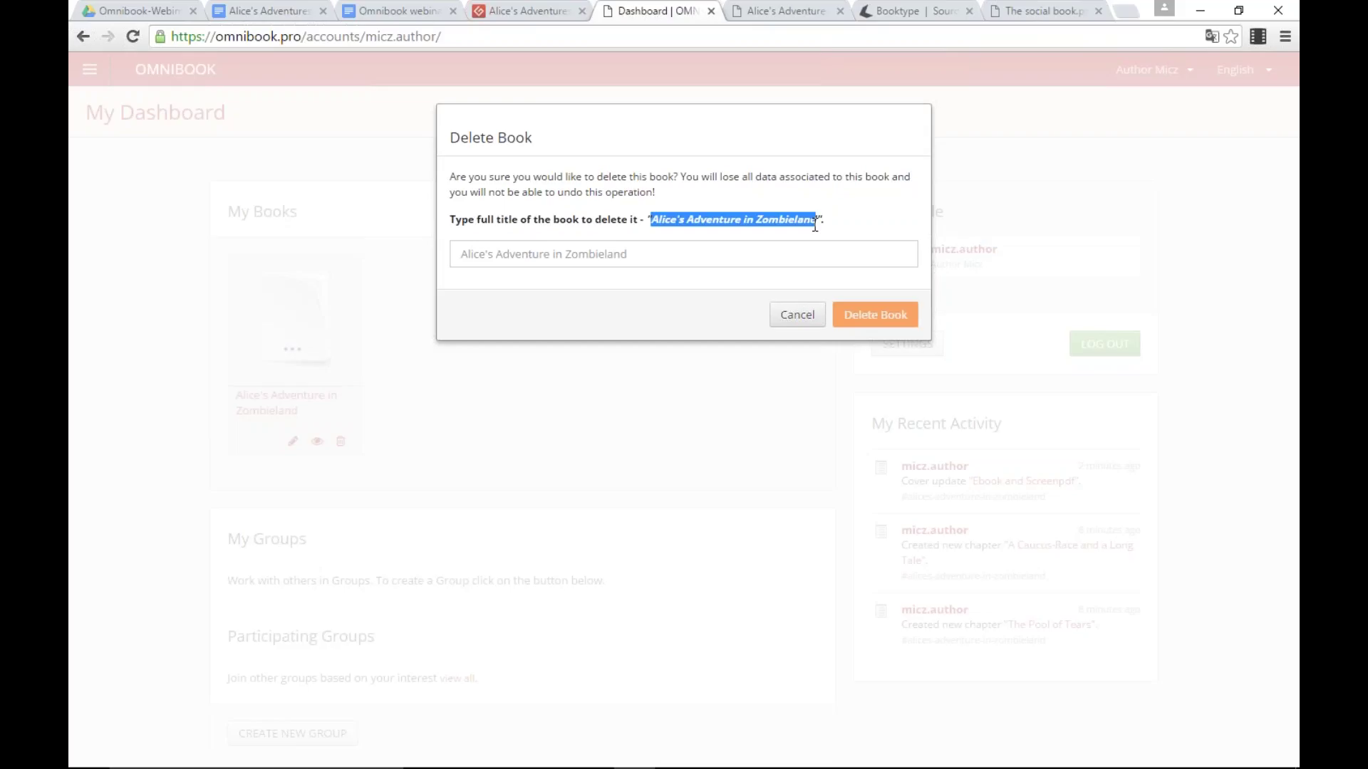
pyautogui.click(800, 256)
pyautogui.press('Down')
pyautogui.press('Return')
pyautogui.press('Return')
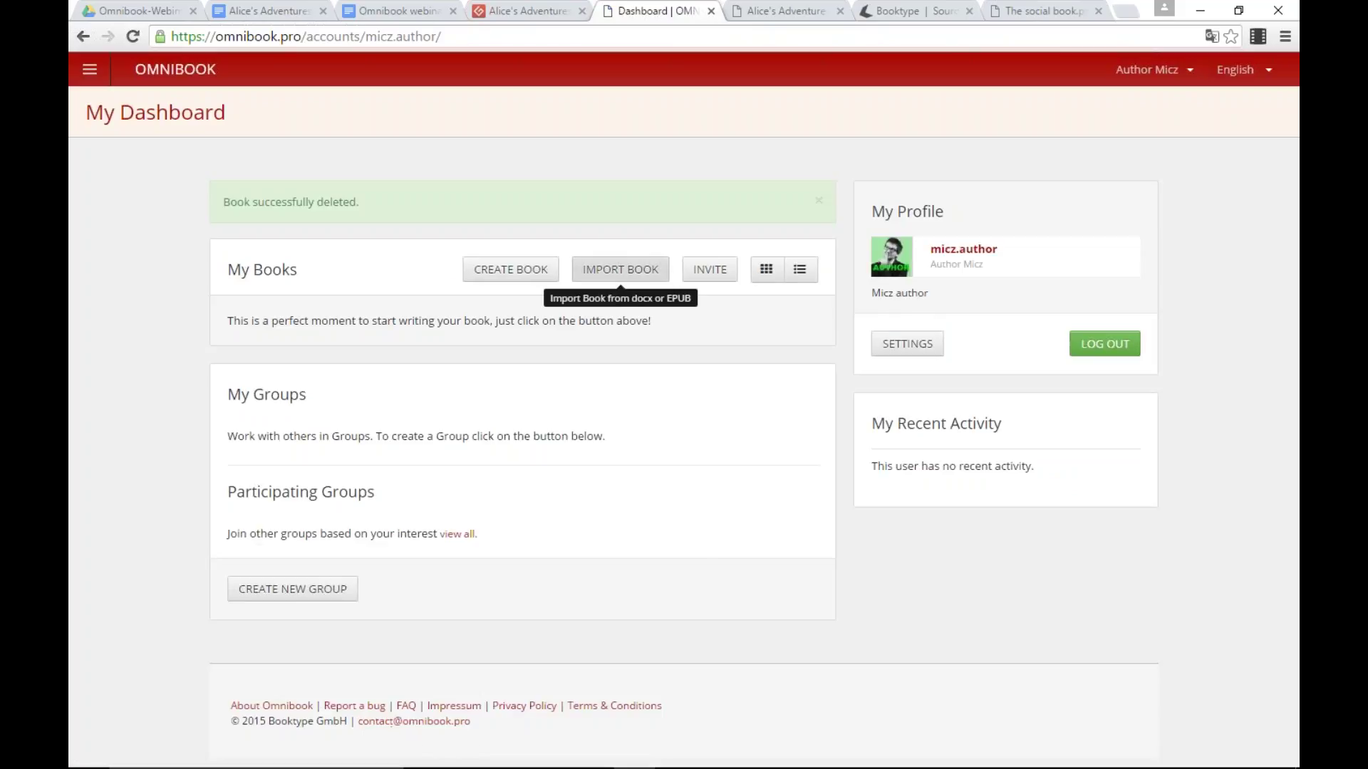
# Step: View the Import Book dialog, close it without importing, and switch to the browser tab with the image The social book.png
pyautogui.click(620, 269)
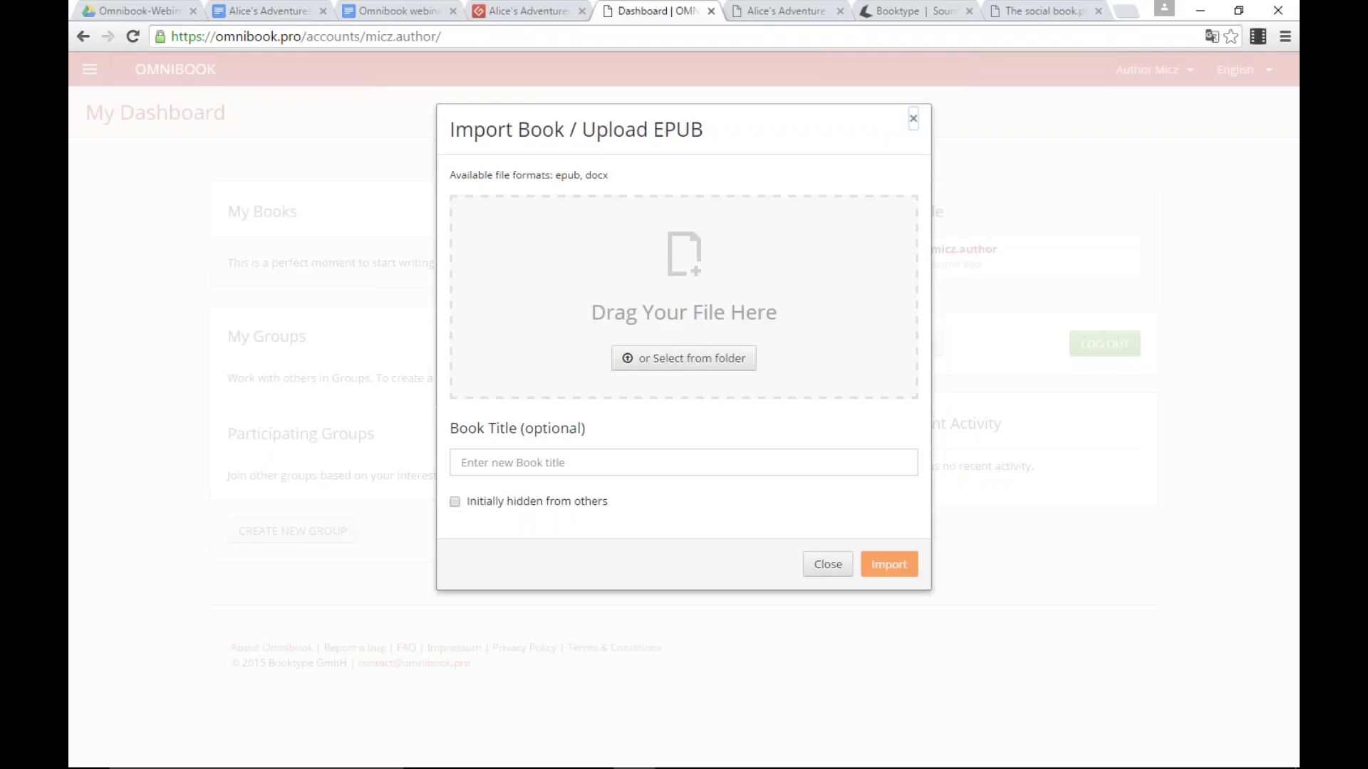
pyautogui.click(913, 118)
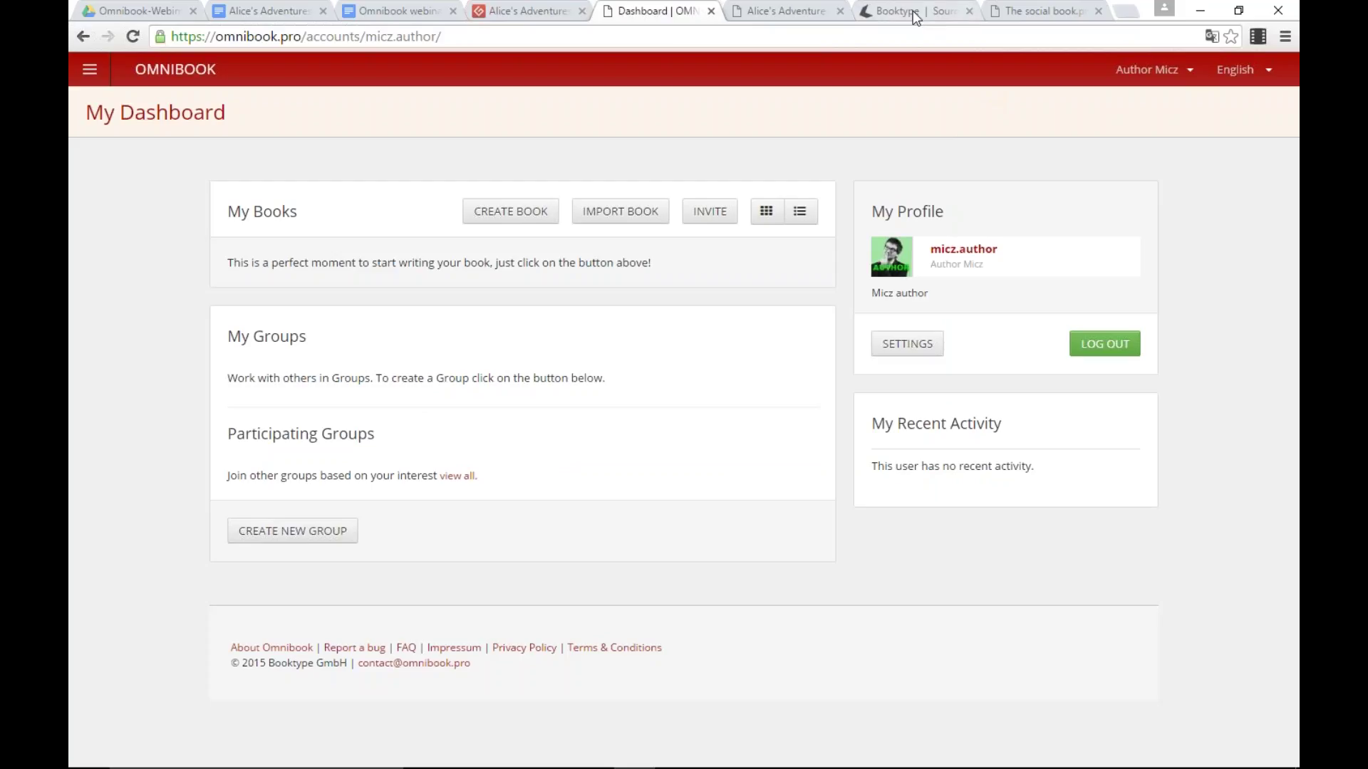
pyautogui.click(1024, 15)
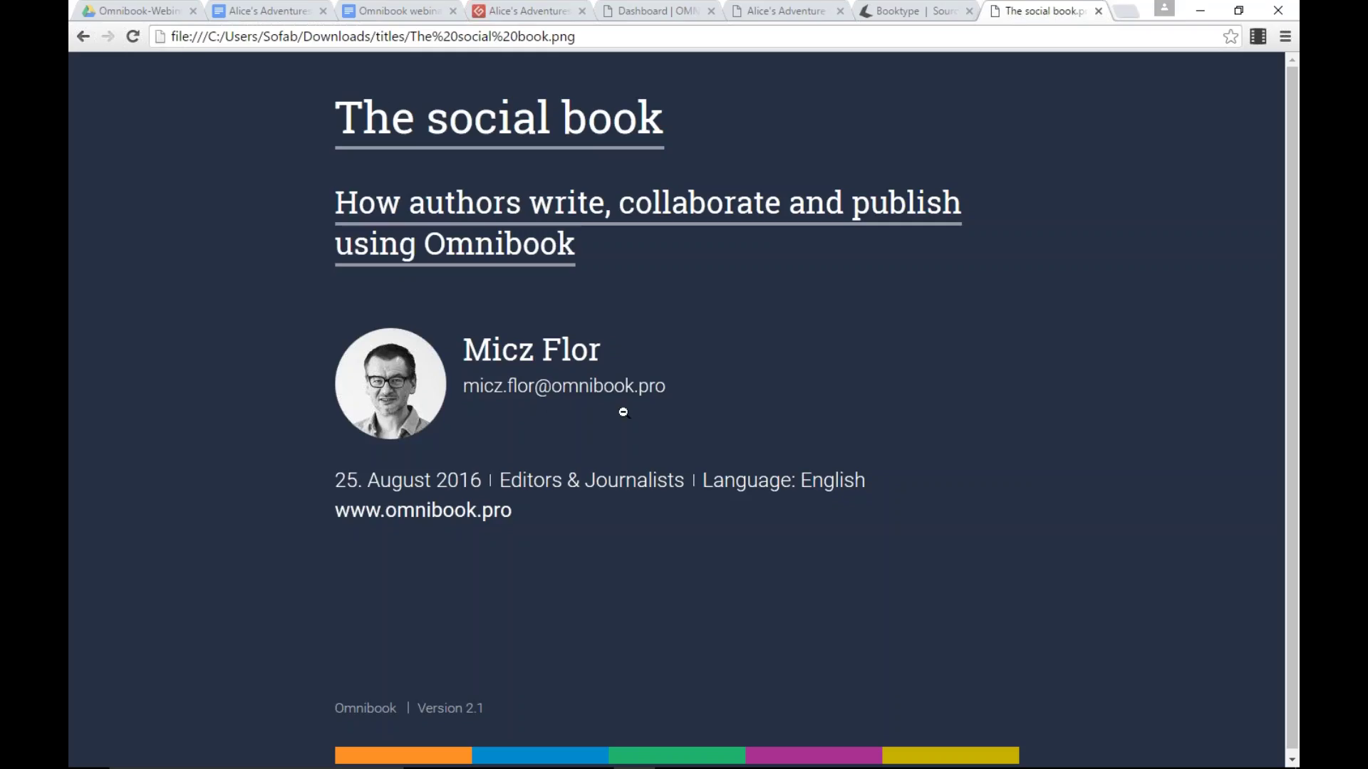